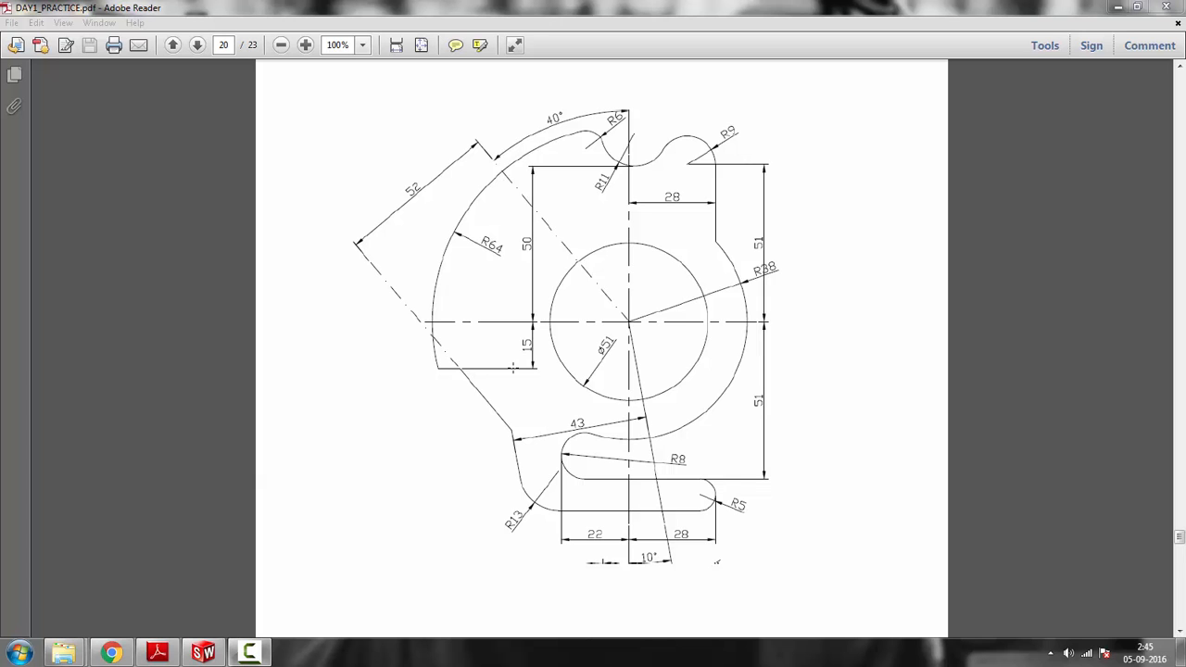
Switch to SolidWorks, create a new part and start a sketch on the Top plane
click(1117, 7)
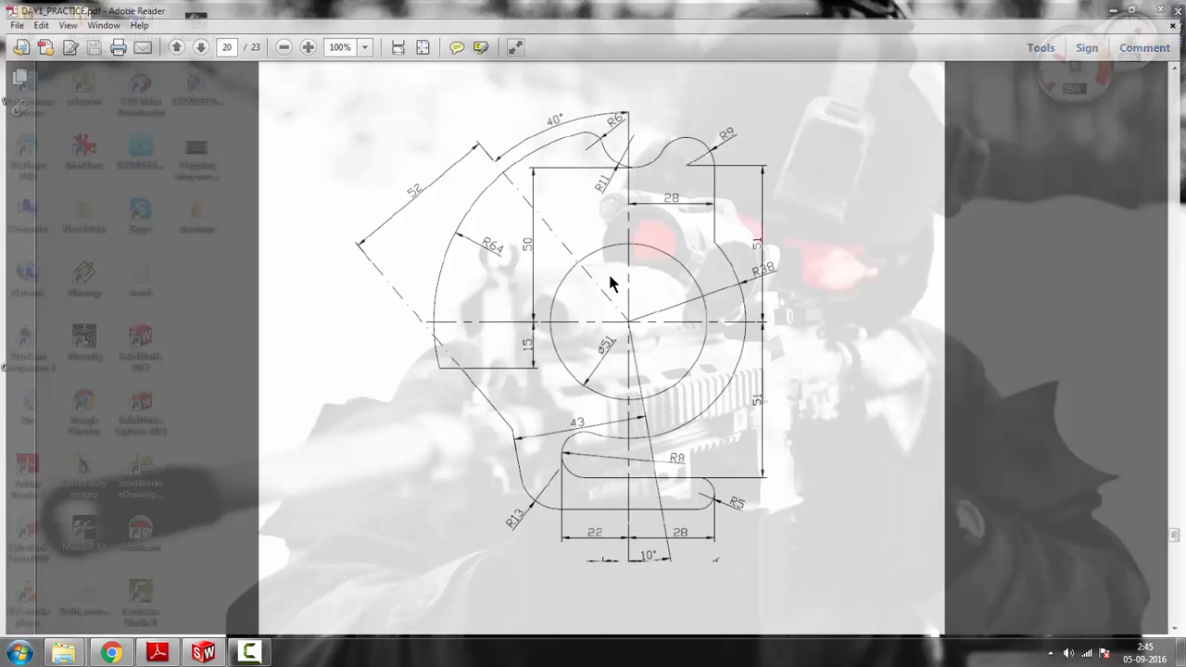
click(203, 652)
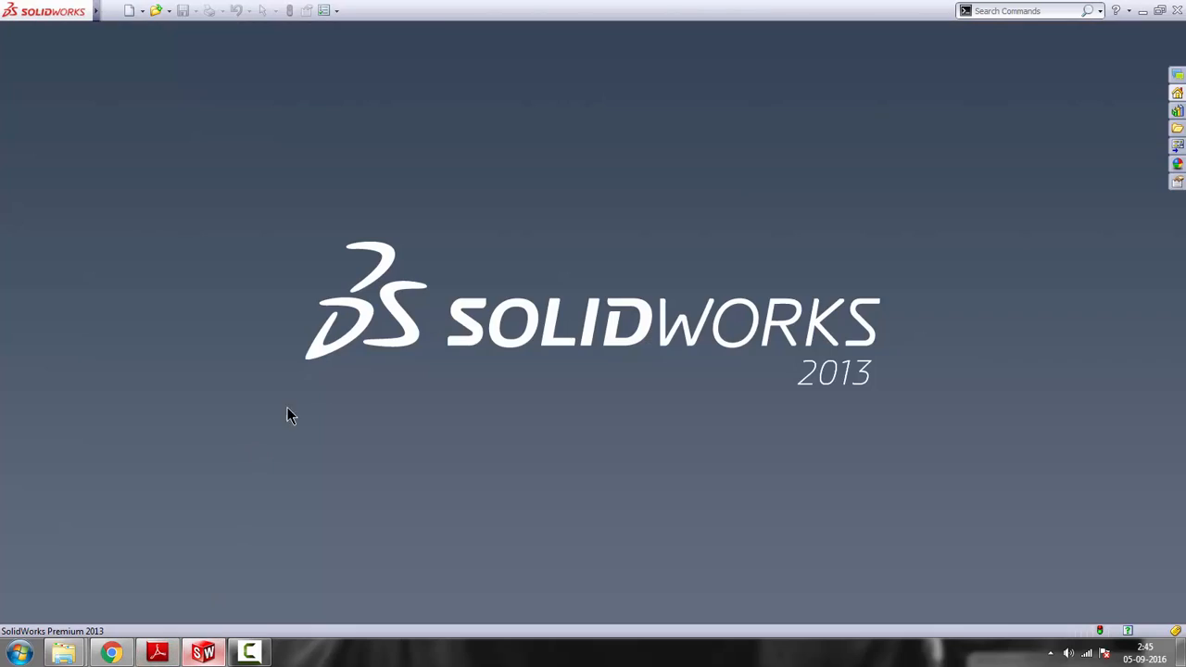
click(130, 11)
double_click(304, 218)
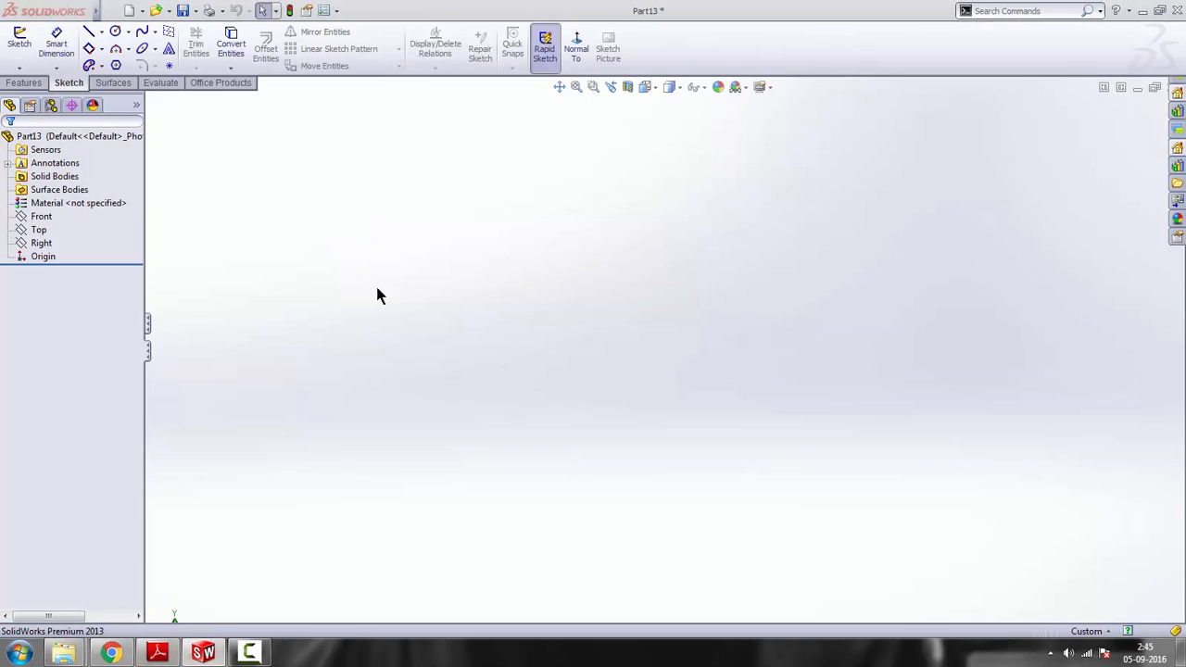
click(43, 229)
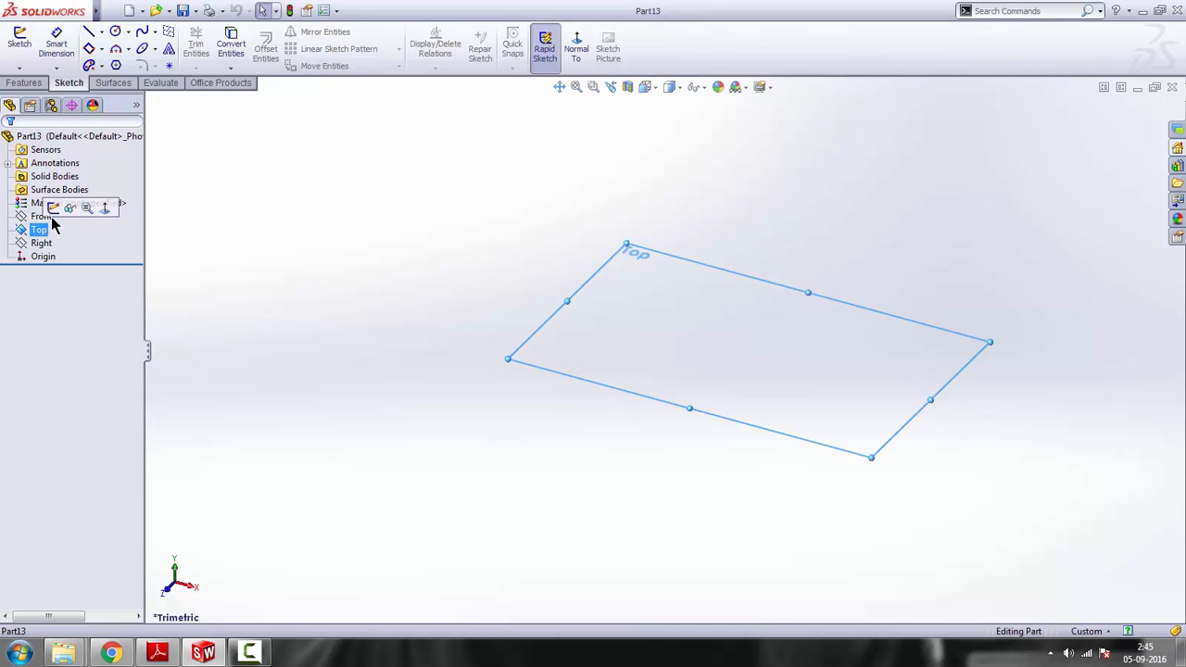
click(51, 209)
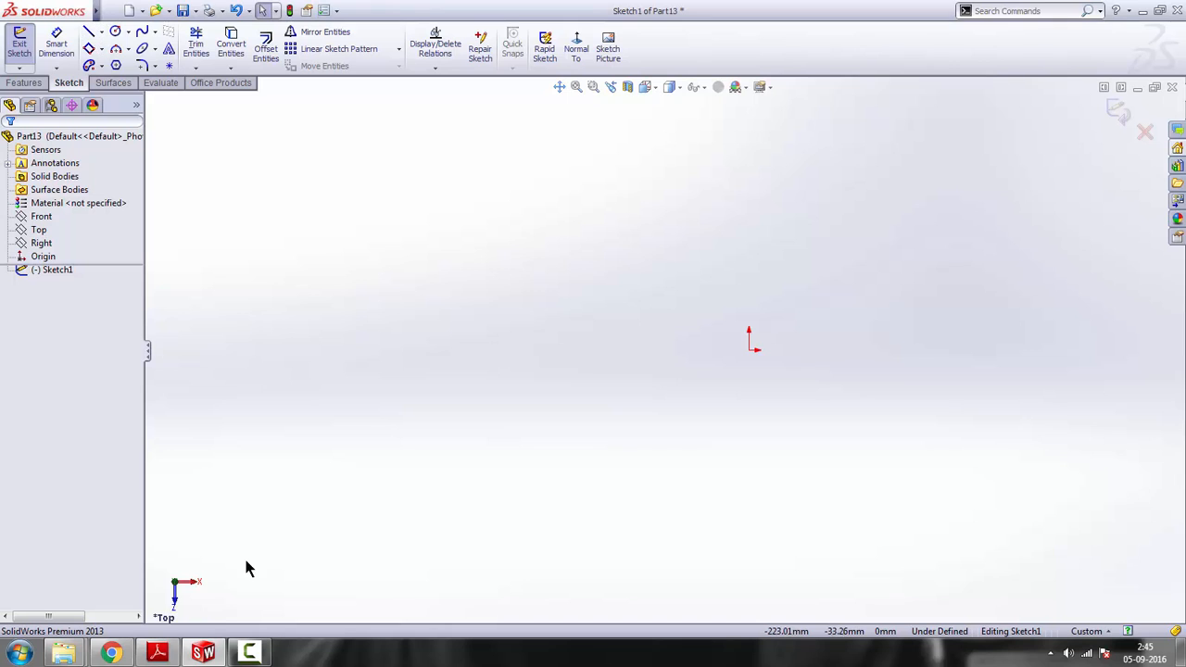
Check the reference drawing in Adobe Reader and sketch a vertical construction line about 119 mm long, left of the origin
click(157, 653)
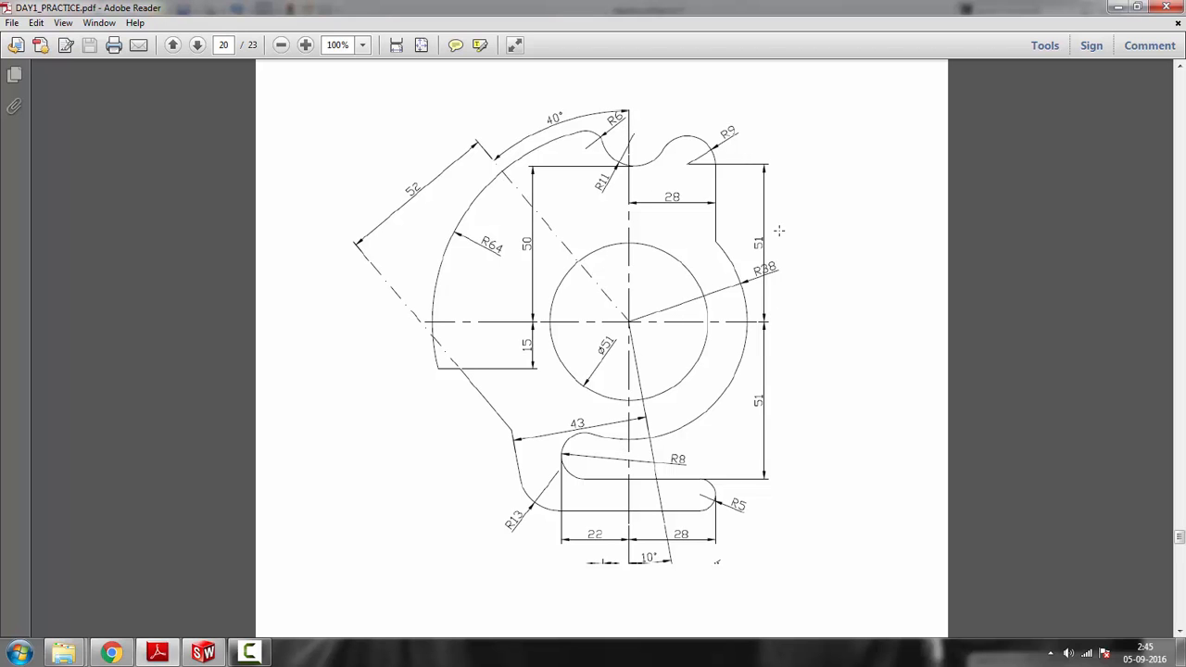
click(1118, 7)
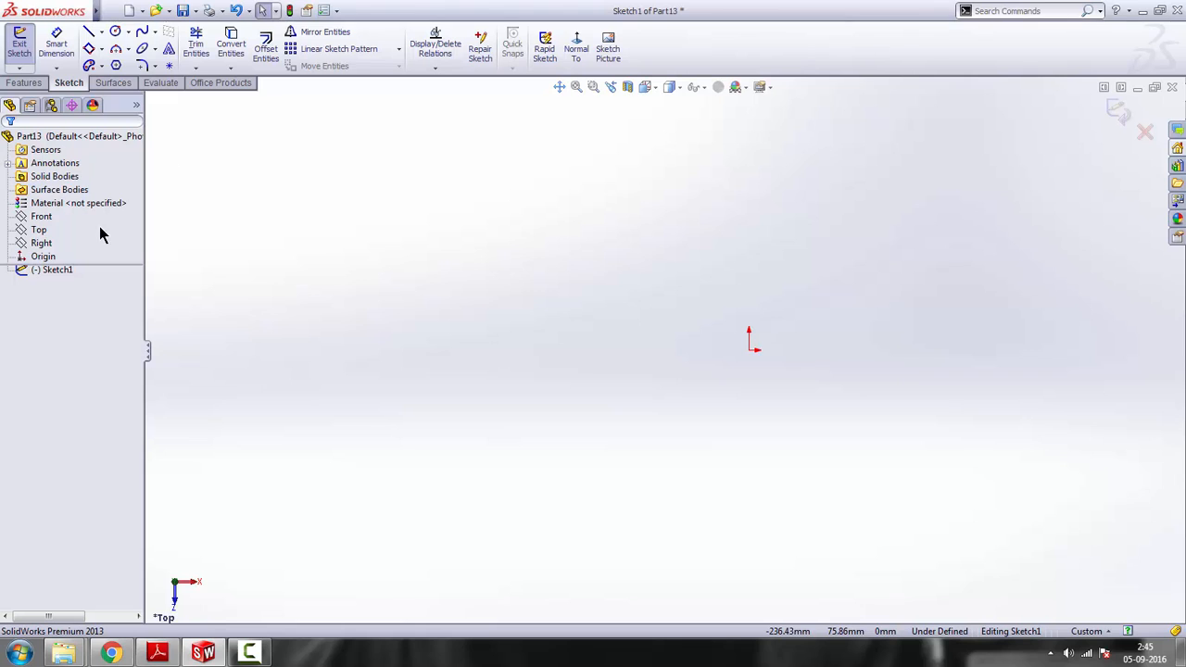
click(101, 32)
click(121, 63)
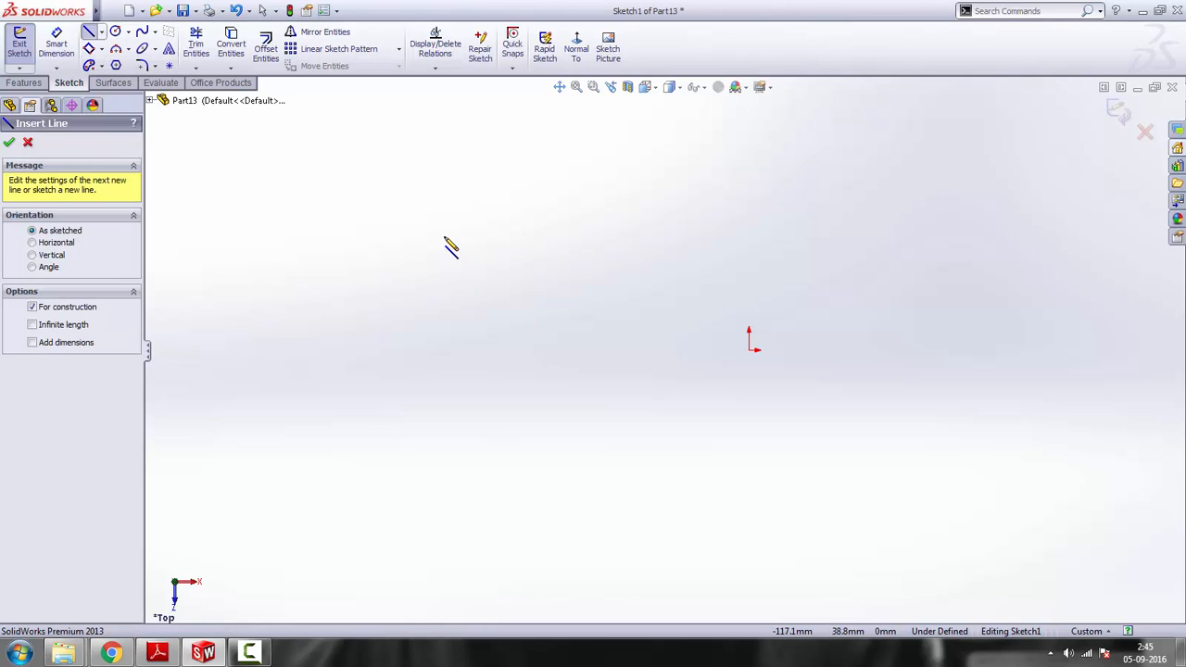
click(443, 233)
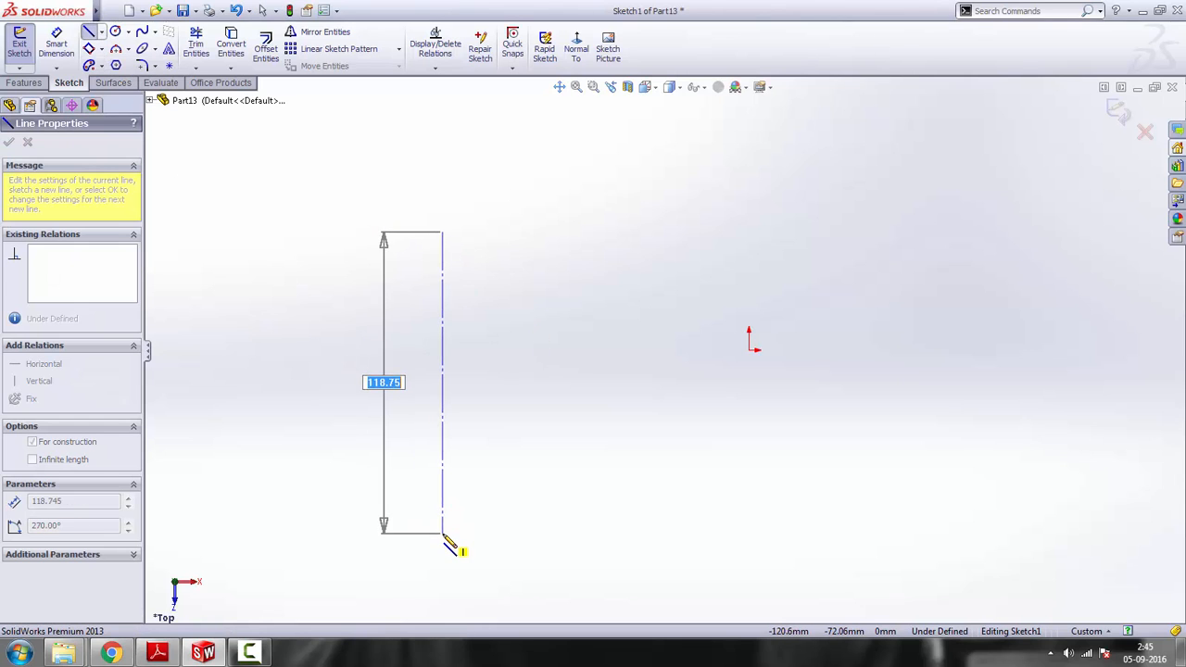
click(443, 533)
key(Escape)
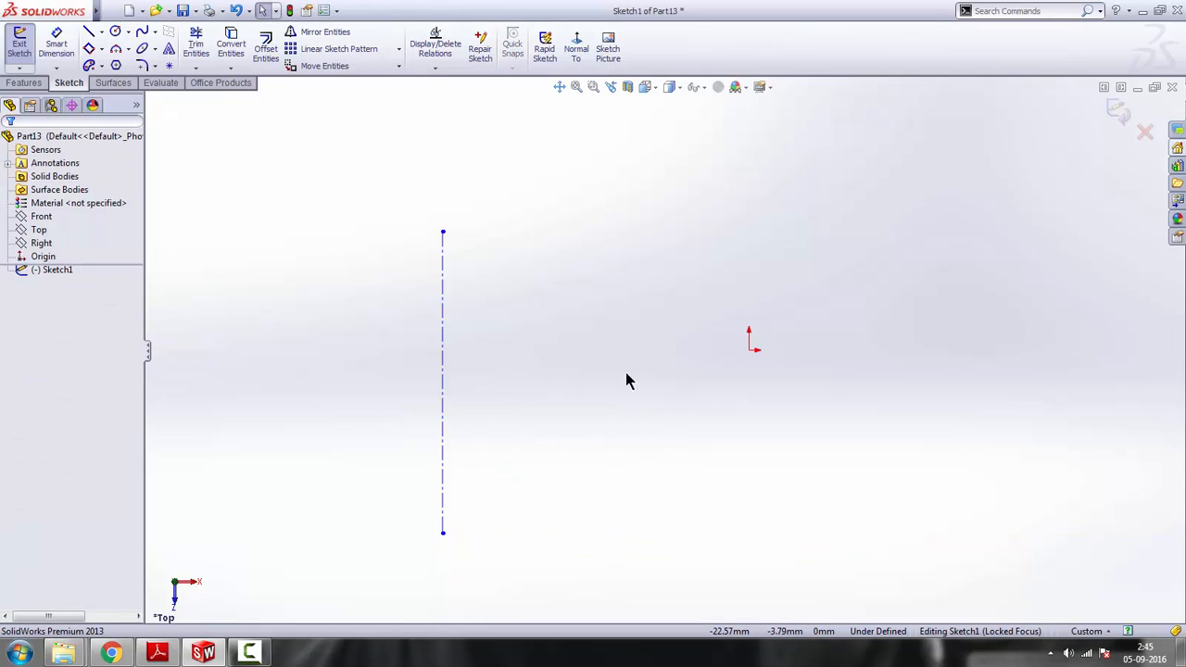
Add a midpoint relation between the vertical construction line and the origin
click(445, 432)
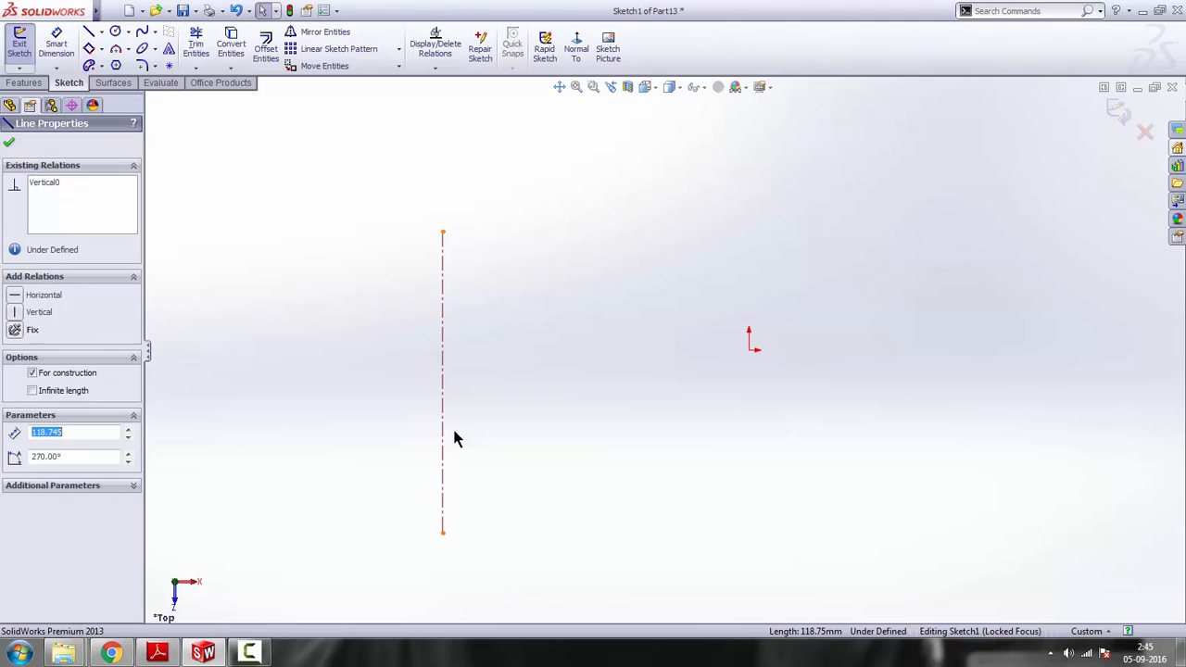
ctrl+click(750, 352)
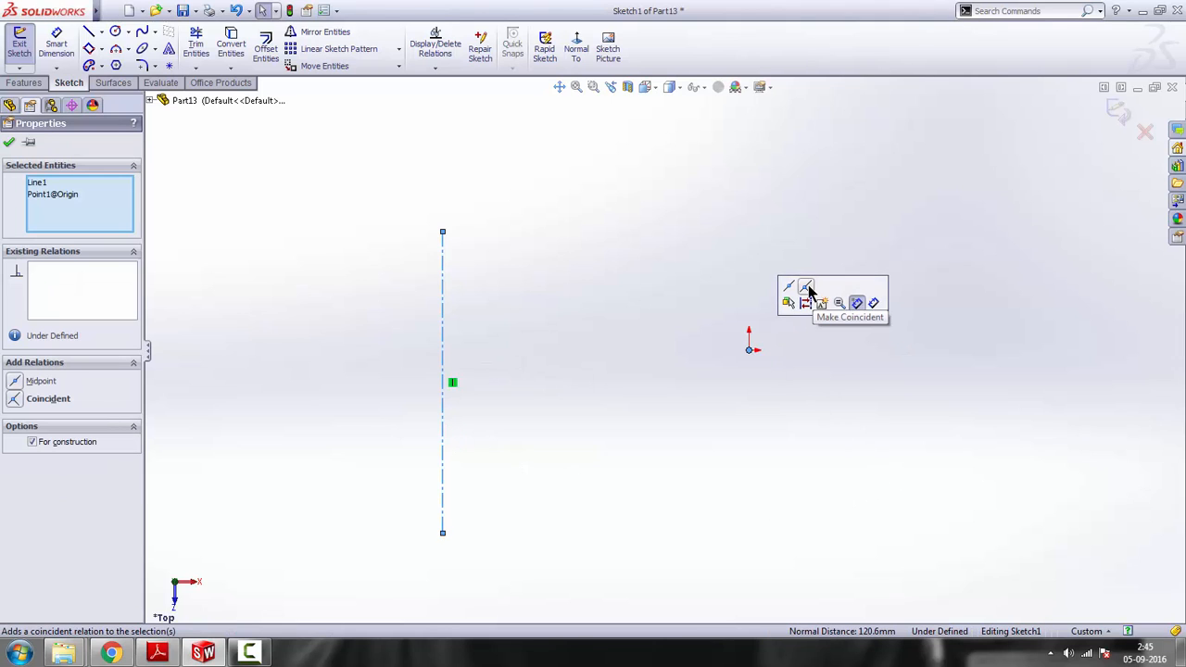
click(806, 289)
click(686, 473)
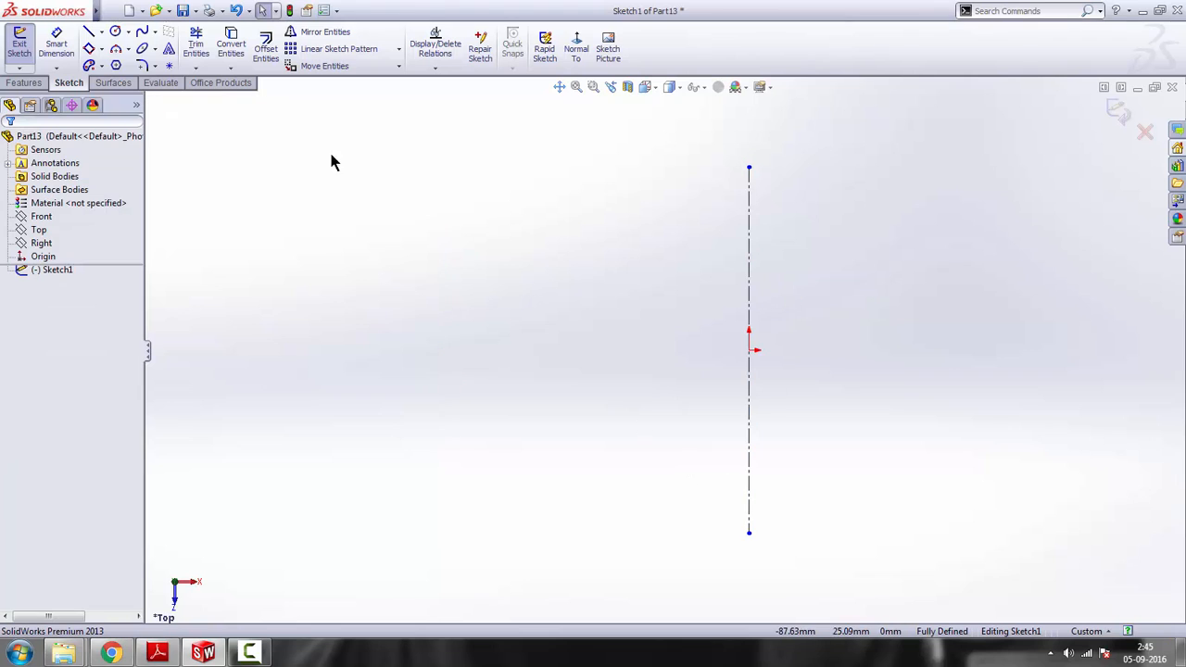
Sketch a horizontal construction line about 159 mm long to the left of the vertical centreline
click(101, 31)
click(116, 60)
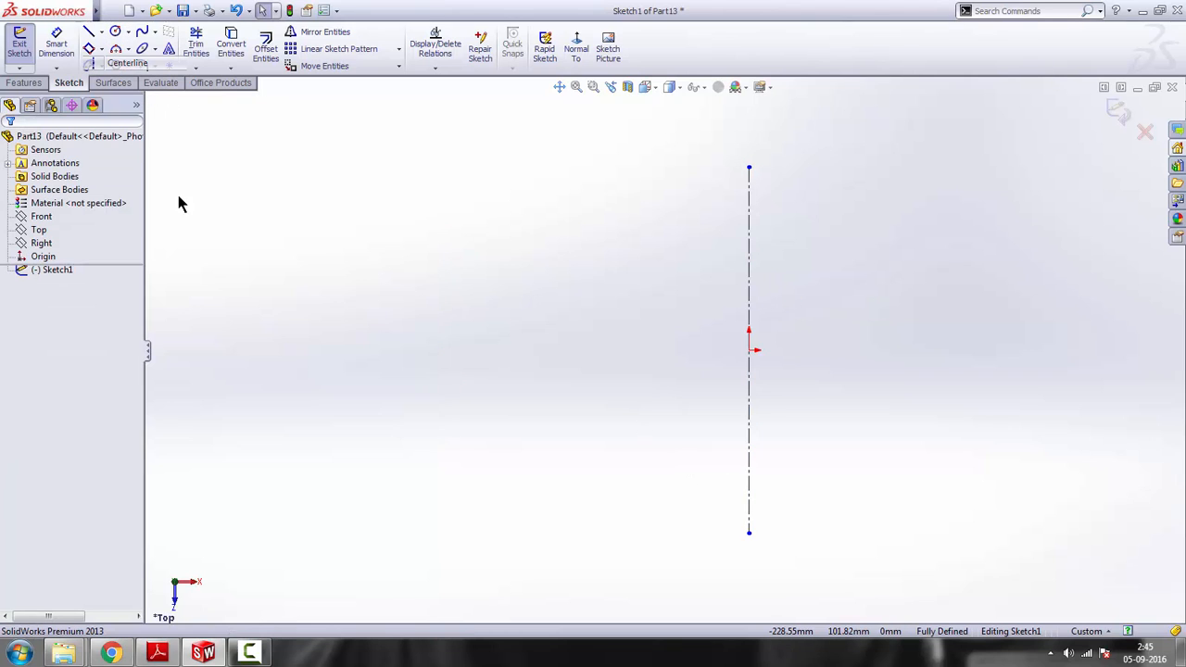
click(224, 312)
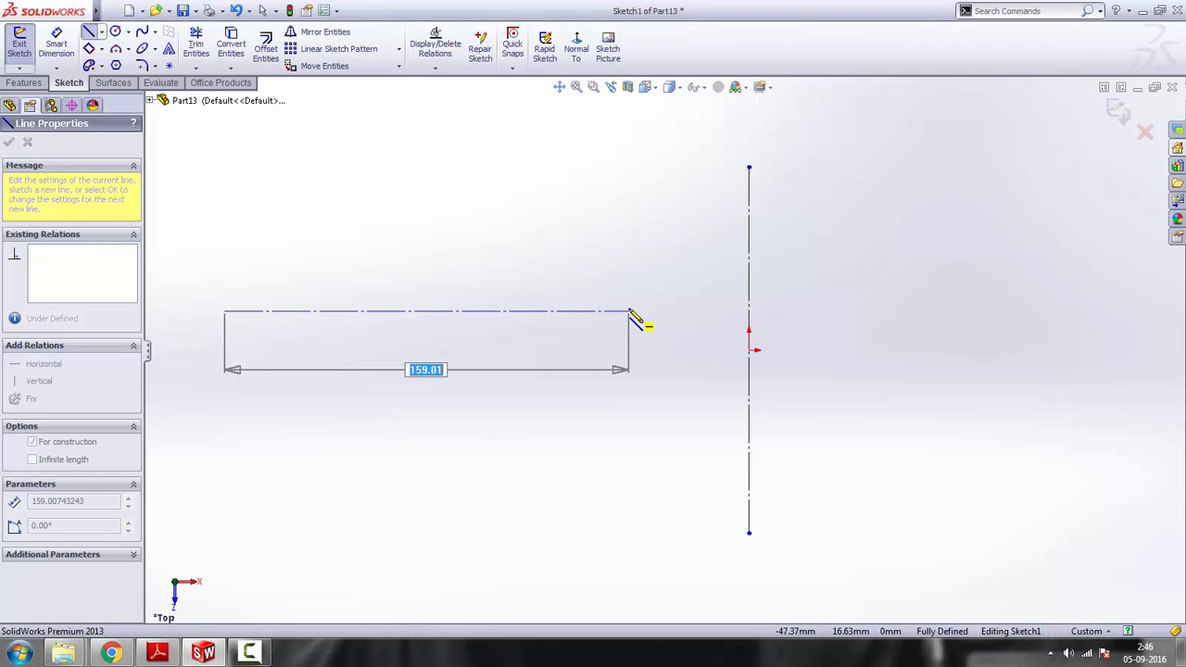
click(629, 312)
key(Escape)
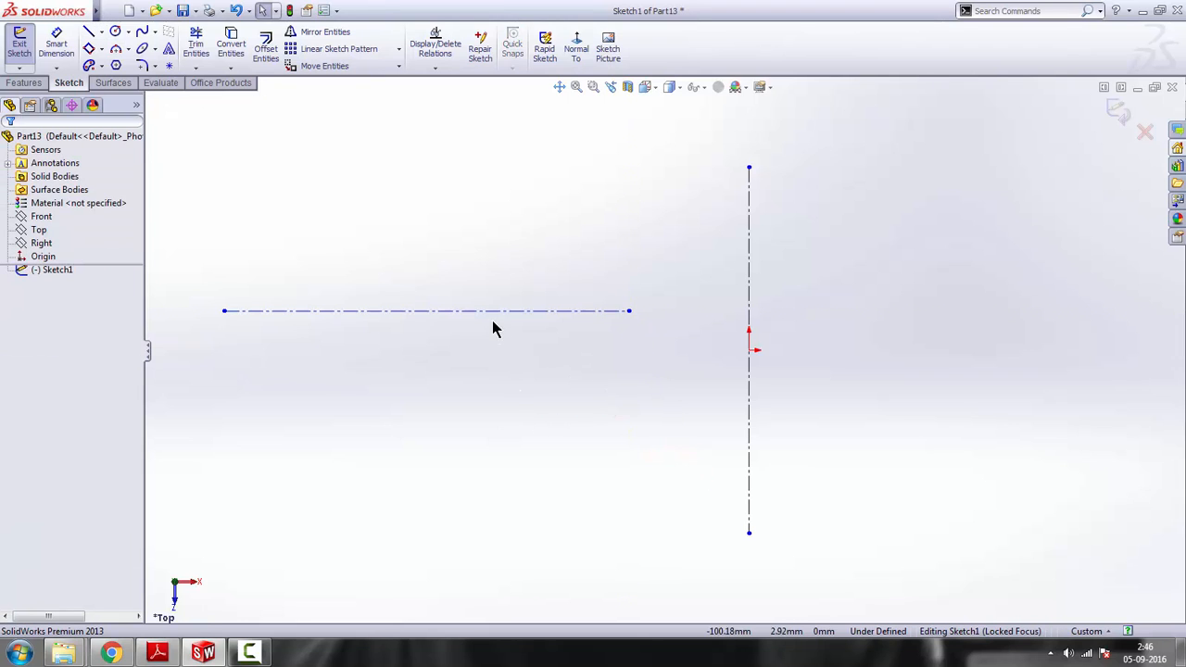
Add a midpoint relation between the horizontal construction line and the origin
click(500, 313)
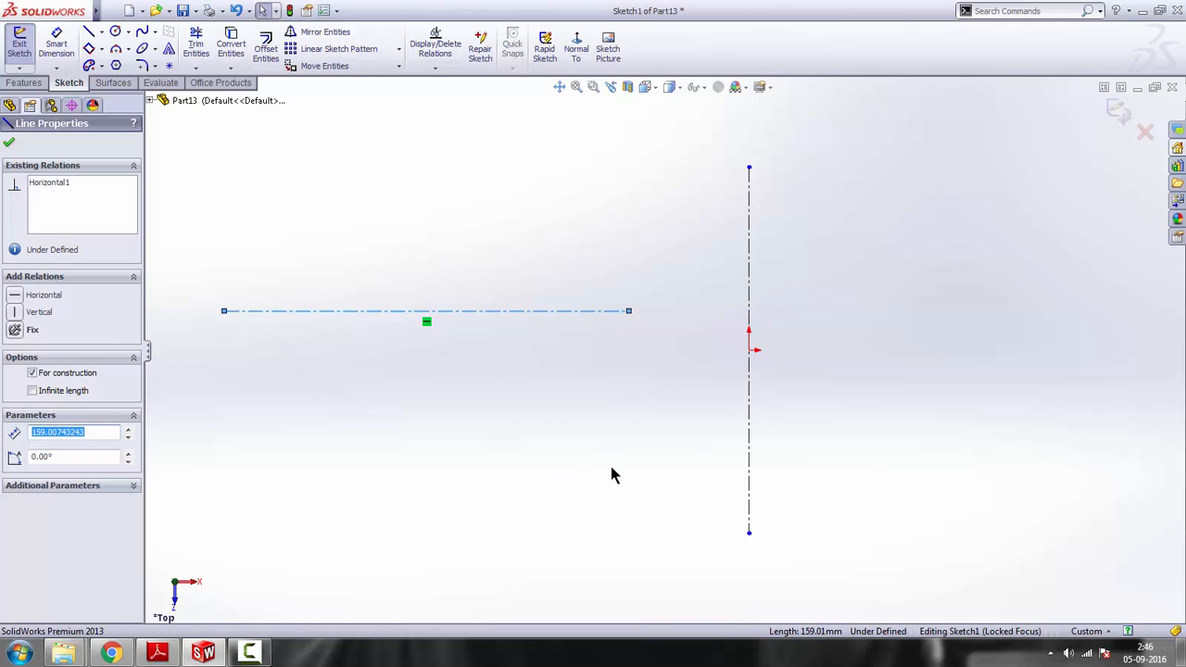
ctrl+click(749, 352)
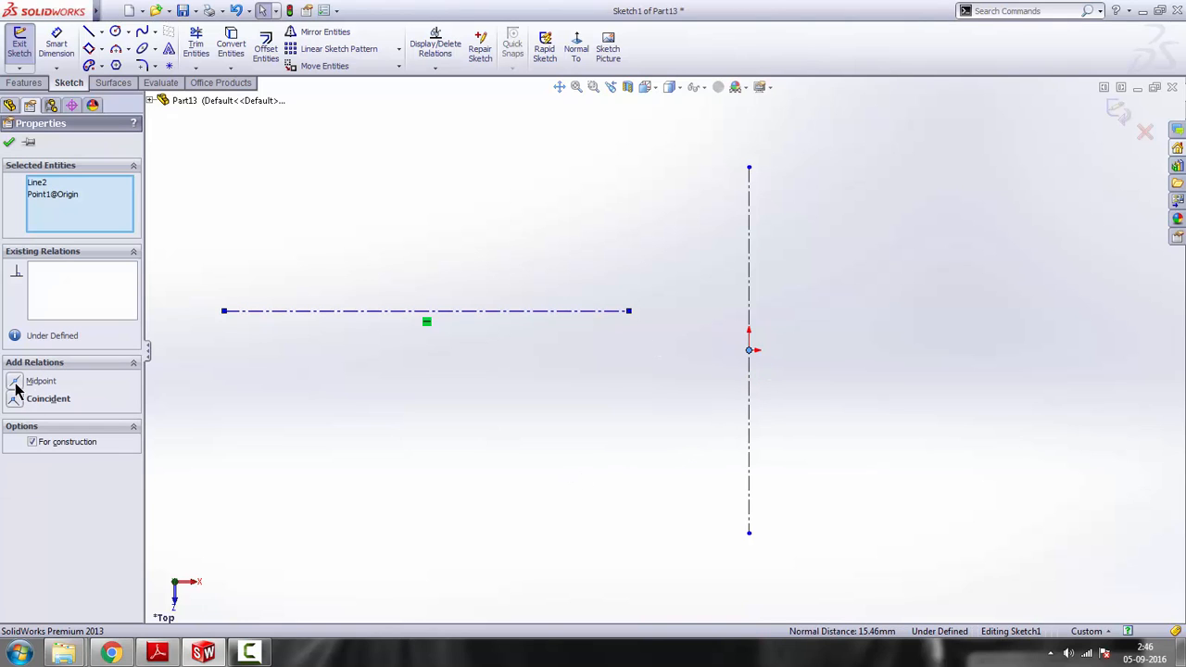
click(15, 381)
click(301, 430)
Shorten the horizontal centreline by moving its right endpoint to about 107 mm from the origin
scroll(663, 389, up, 3)
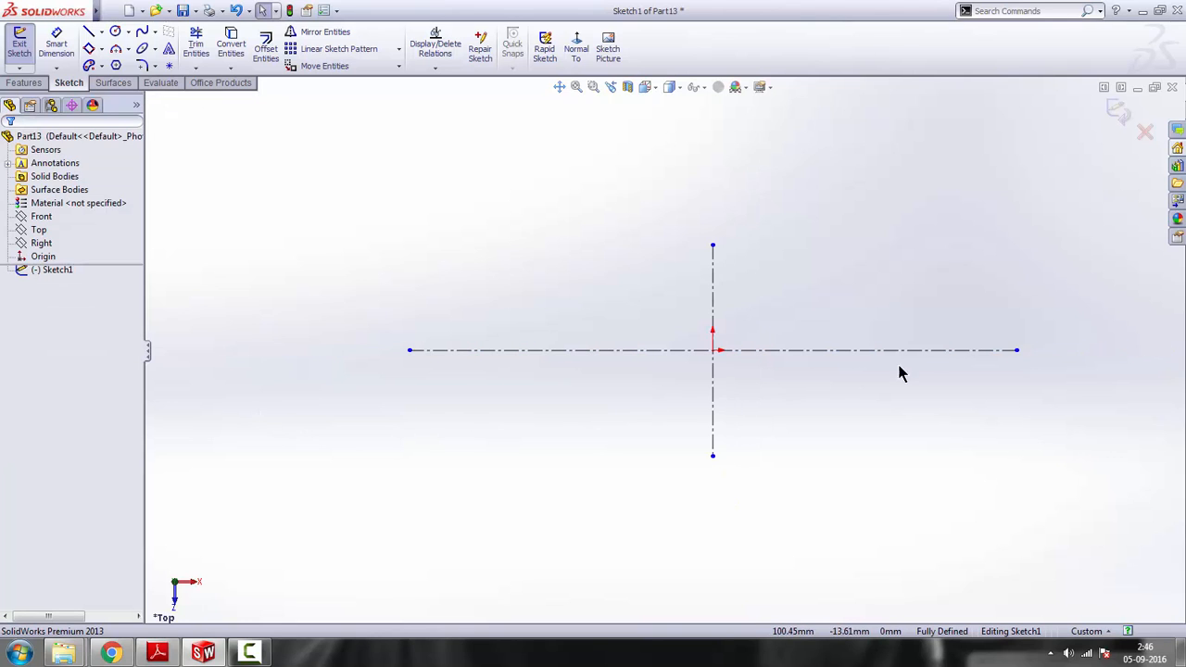
drag(1016, 350, 874, 358)
scroll(702, 324, down, 2)
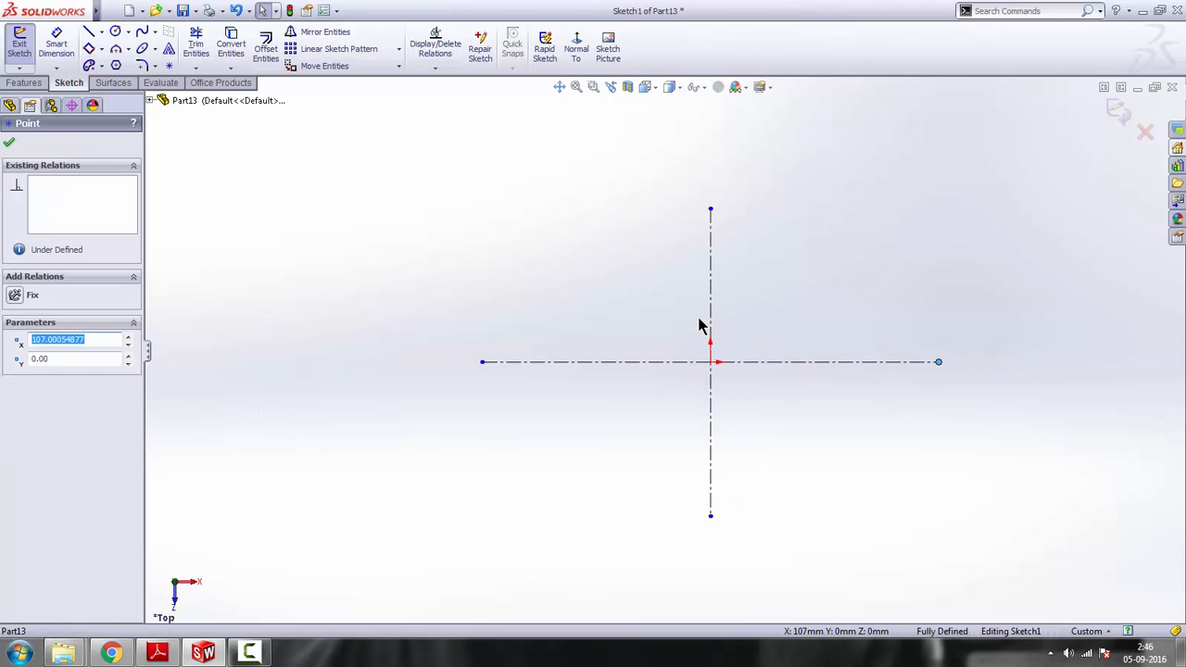
Review the reference drawing and sketch a 3 Point Arc of about 67 mm radius left of the vertical centreline, crossing the horizontal centreline
click(157, 653)
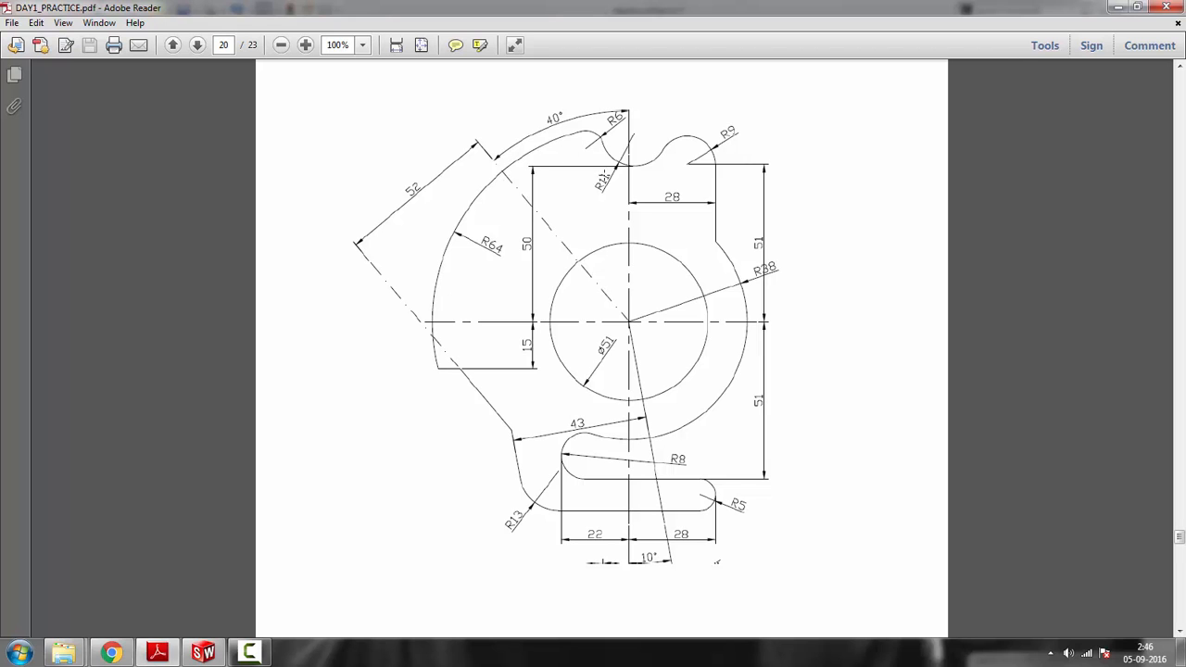
click(1118, 8)
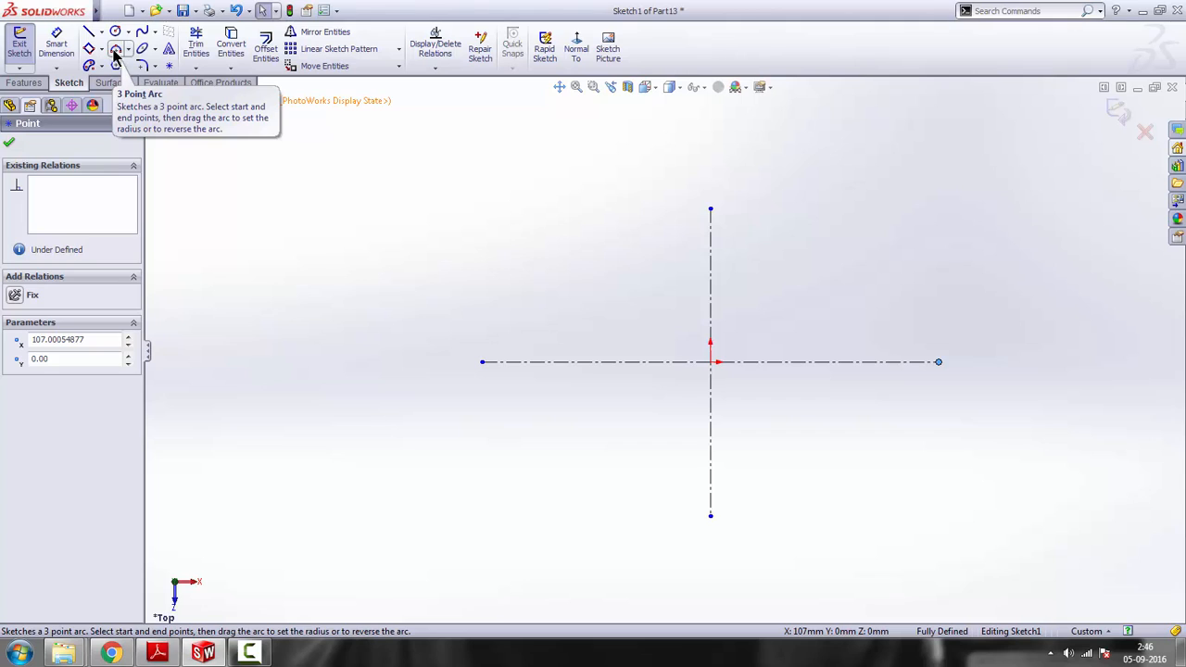
click(114, 51)
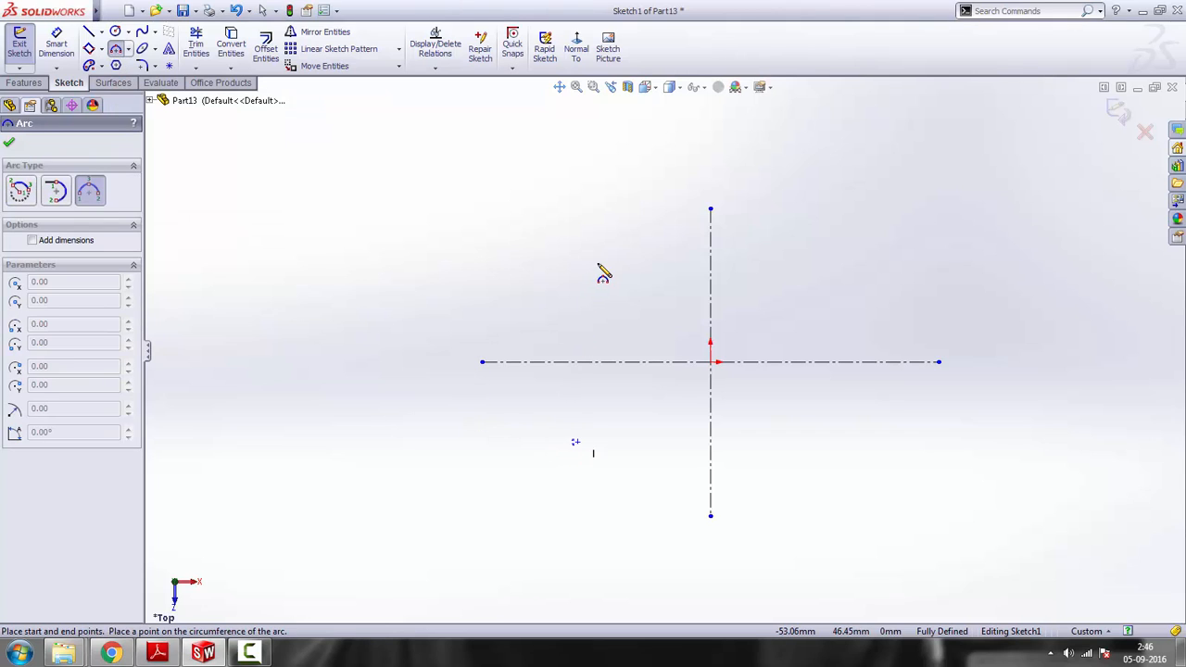
key(Escape)
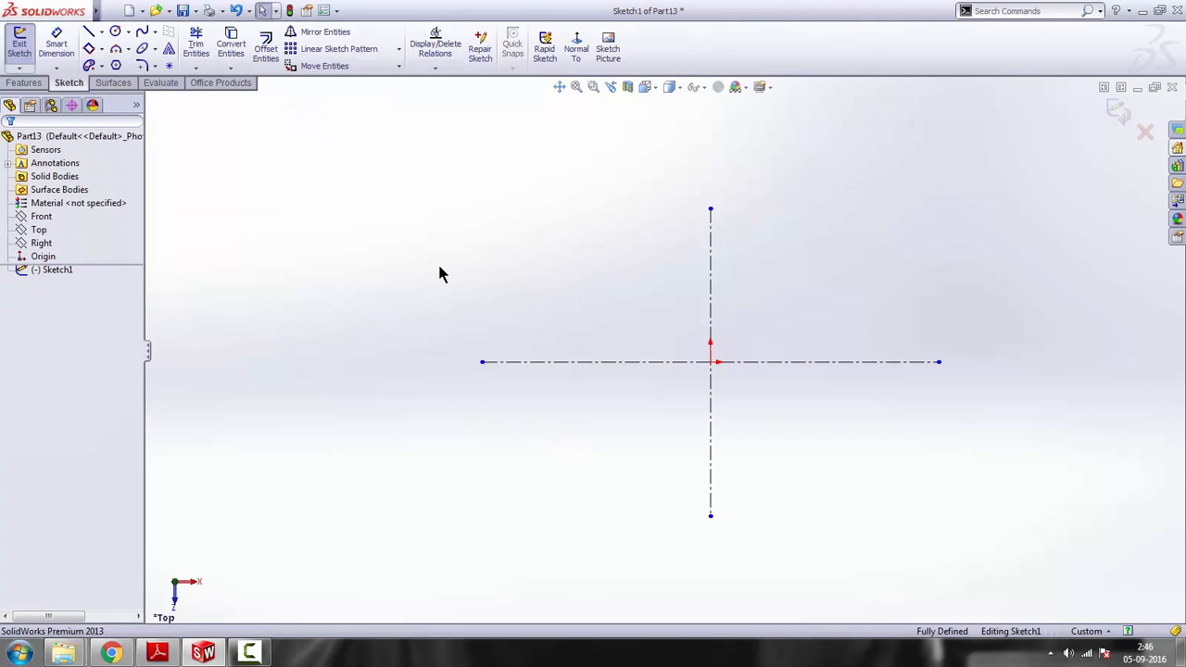
click(115, 48)
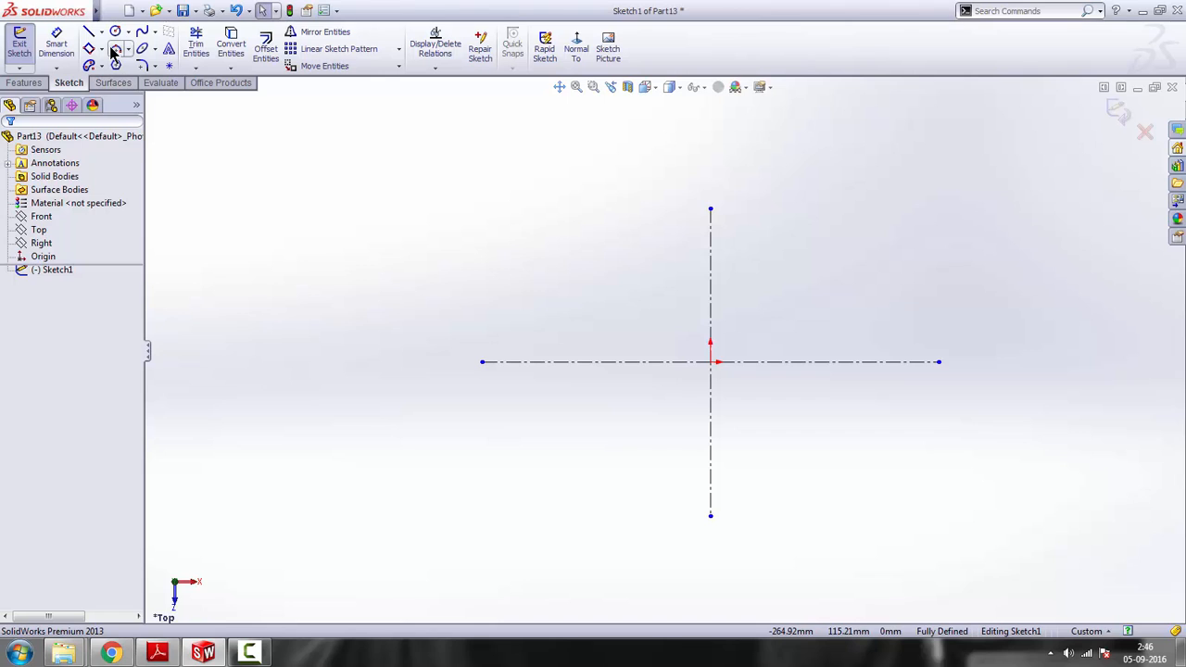
click(566, 456)
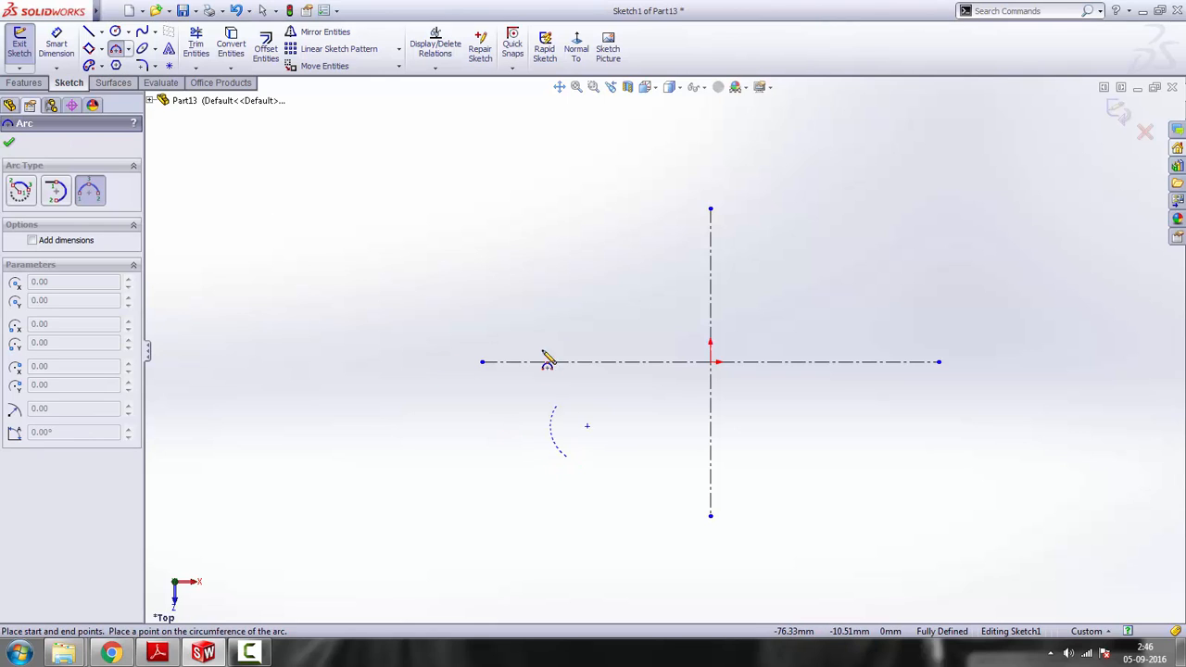
click(644, 234)
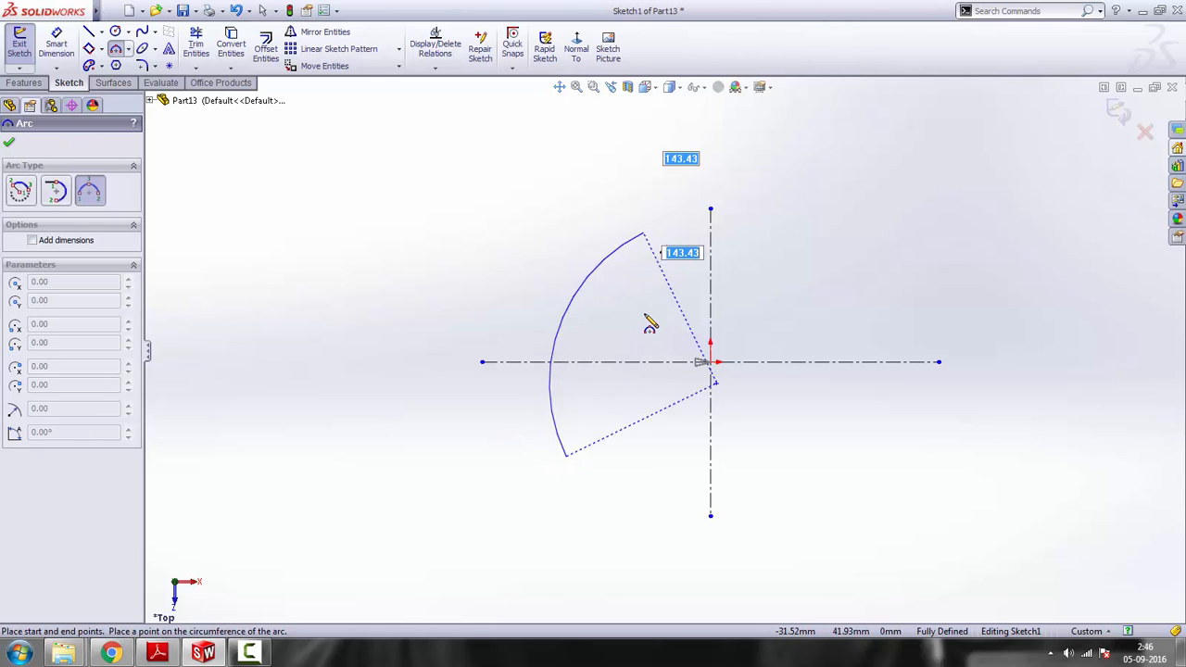
click(555, 320)
key(Escape)
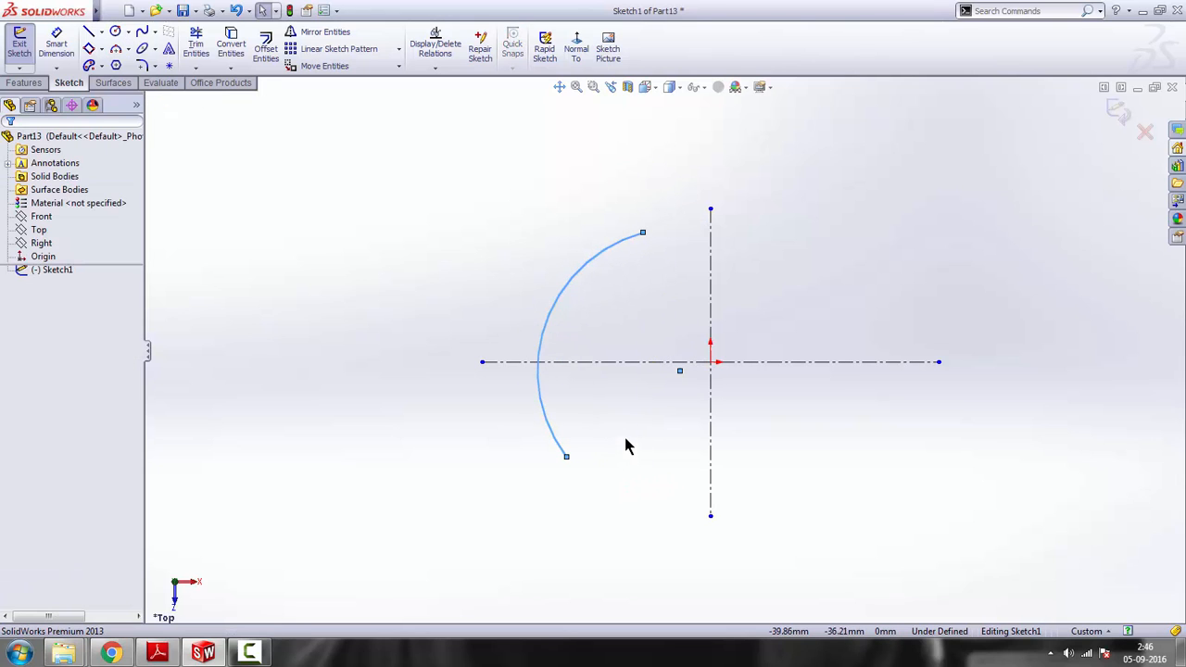
Make the arc's centre point coincident with the origin
click(680, 371)
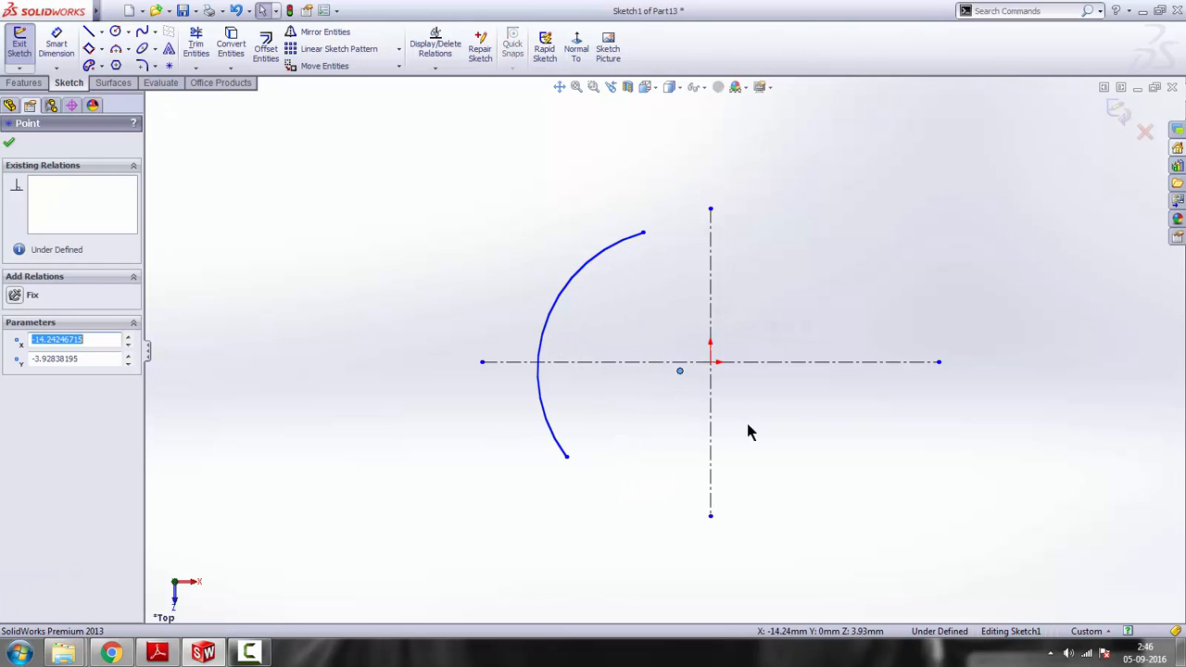
ctrl+click(730, 362)
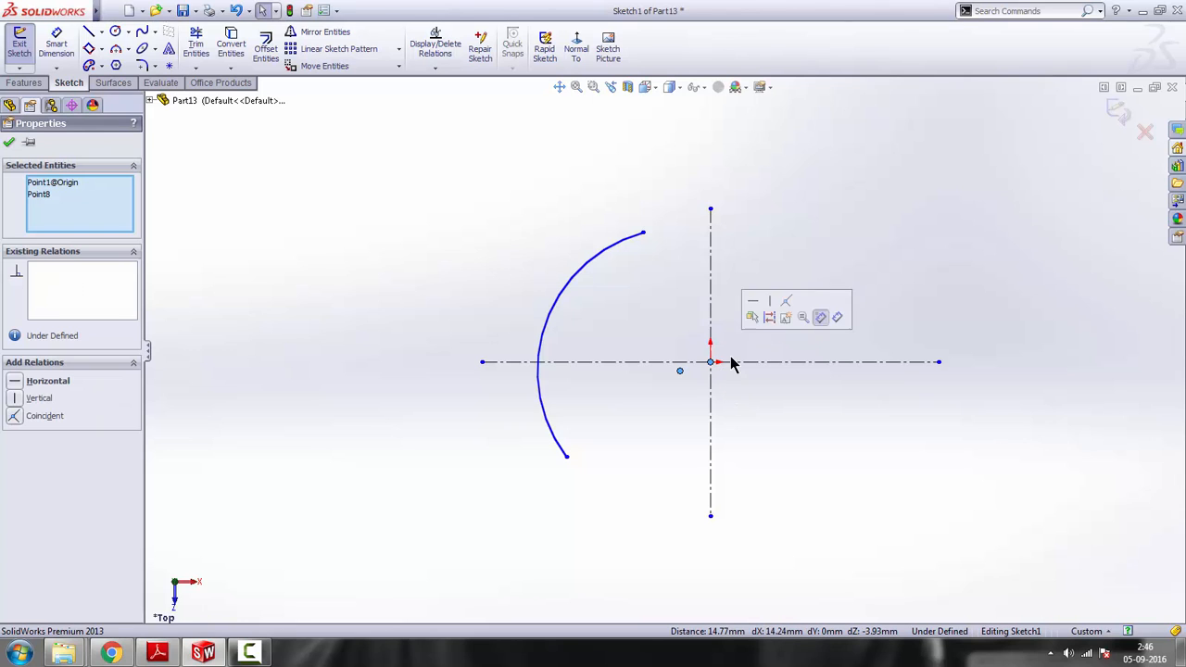
click(786, 300)
click(792, 407)
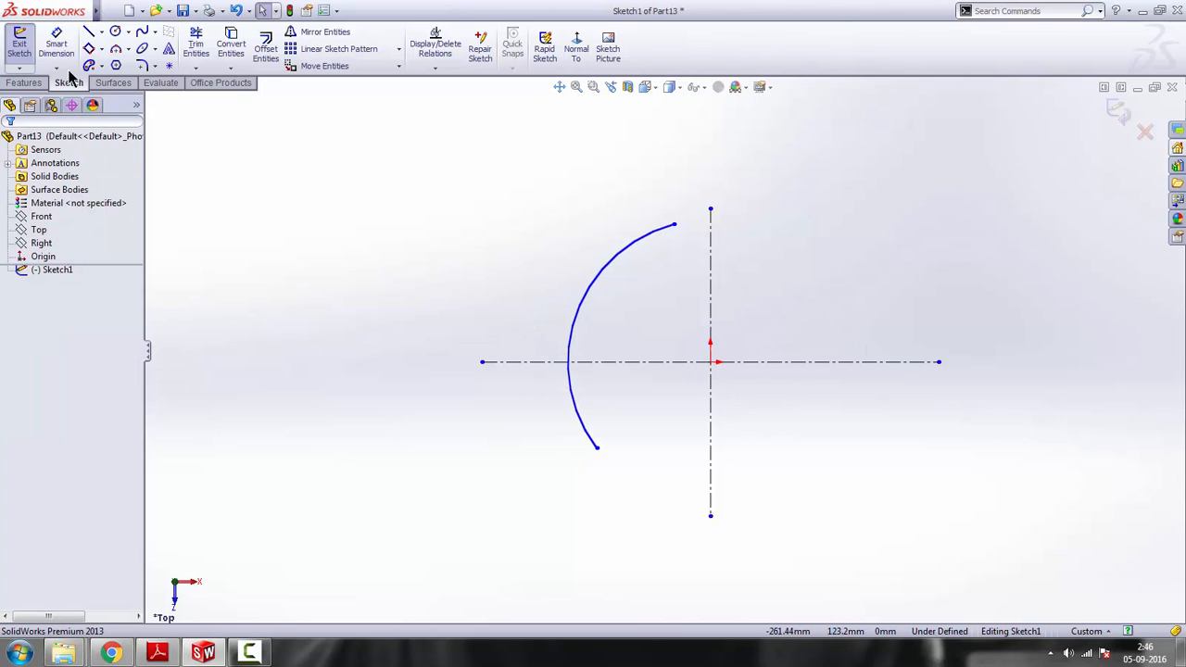
Check the arc's radius in the reference drawing and dimension the arc with a radius of 64 mm
click(165, 656)
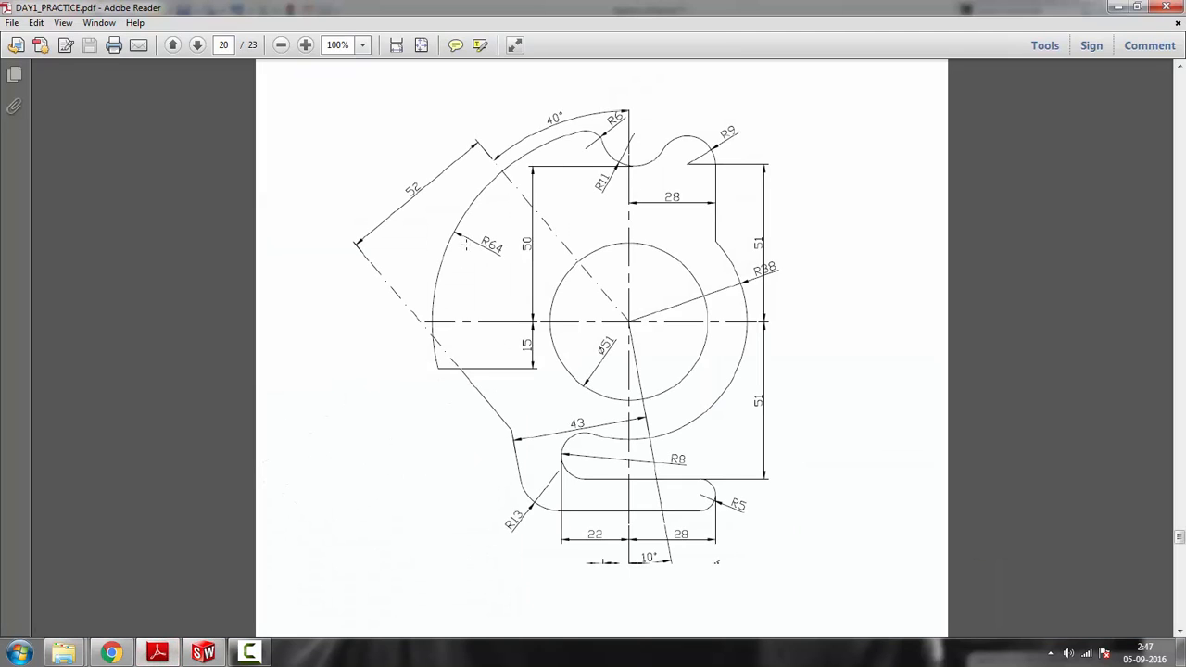
click(1118, 7)
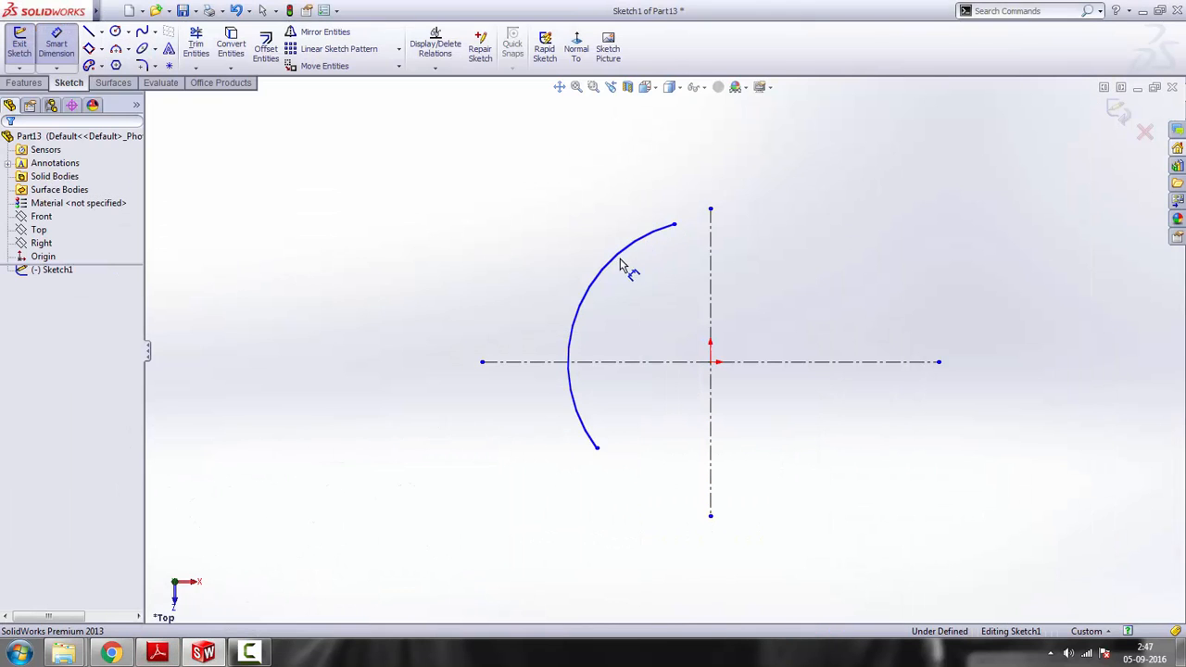
click(617, 263)
click(648, 318)
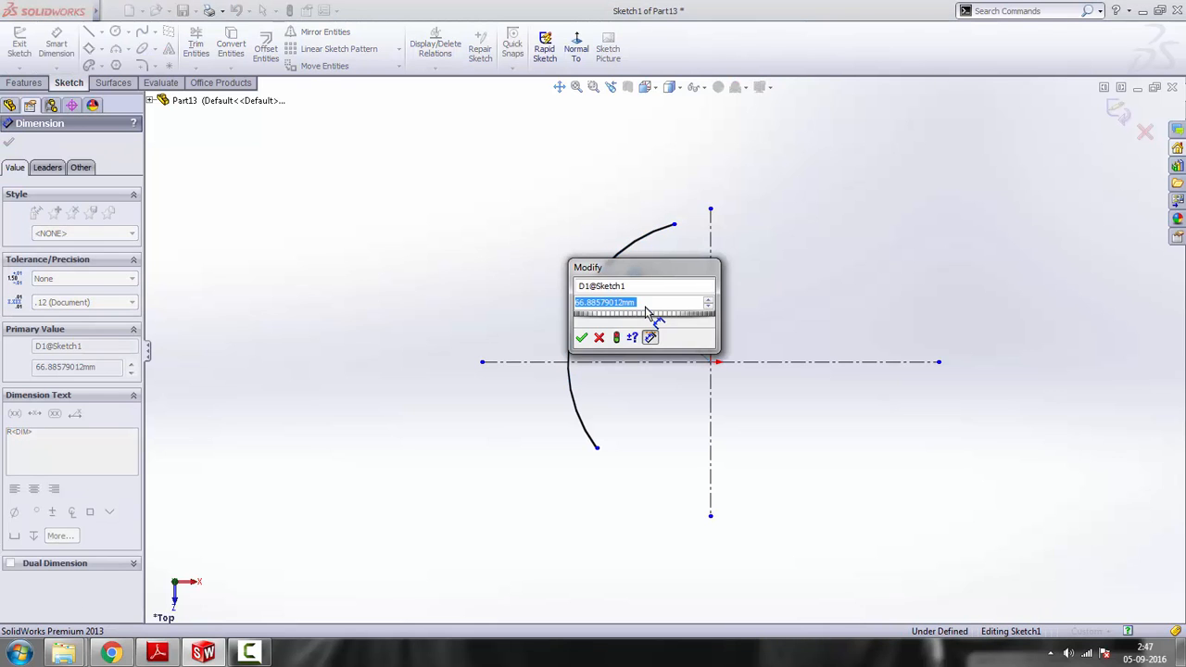
text(64)
key(Return)
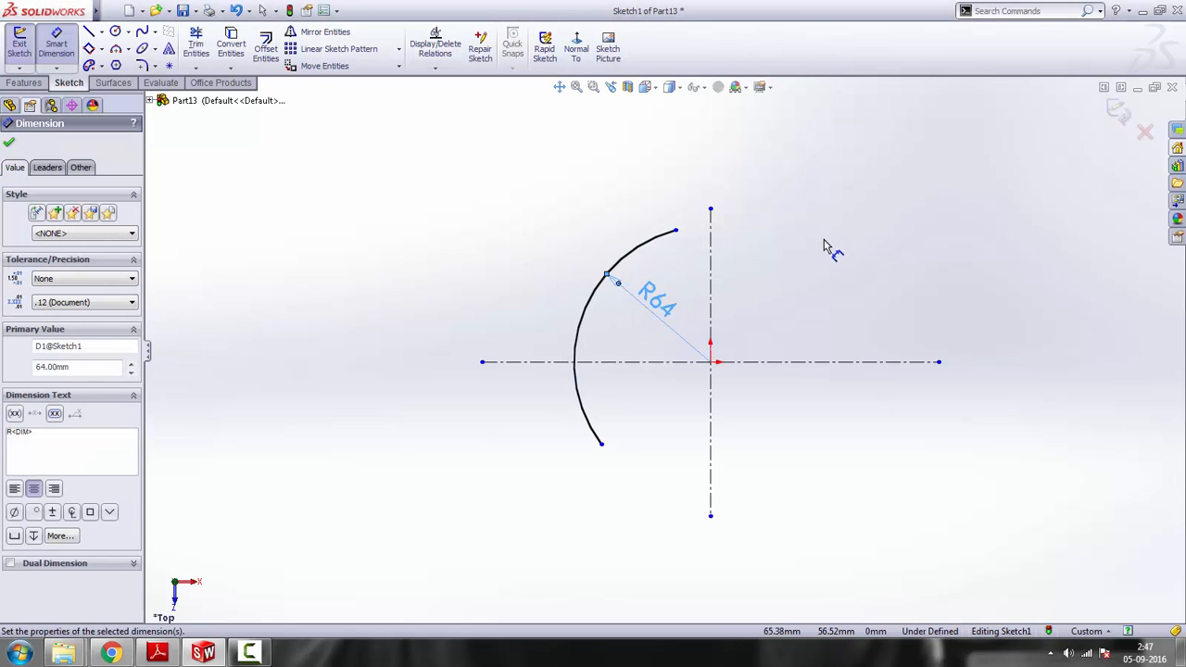
Shorten the R64 arc by moving its lower endpoint to about 8.5 mm below the horizontal centreline
right_click(829, 245)
click(859, 248)
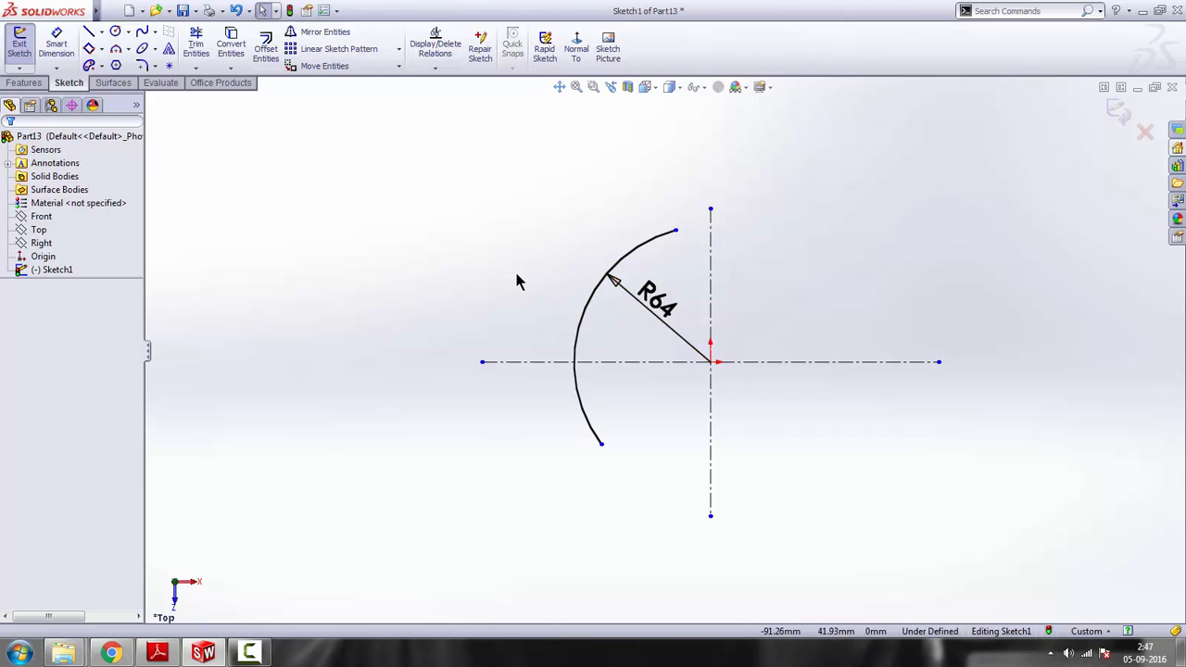
drag(600, 443, 576, 380)
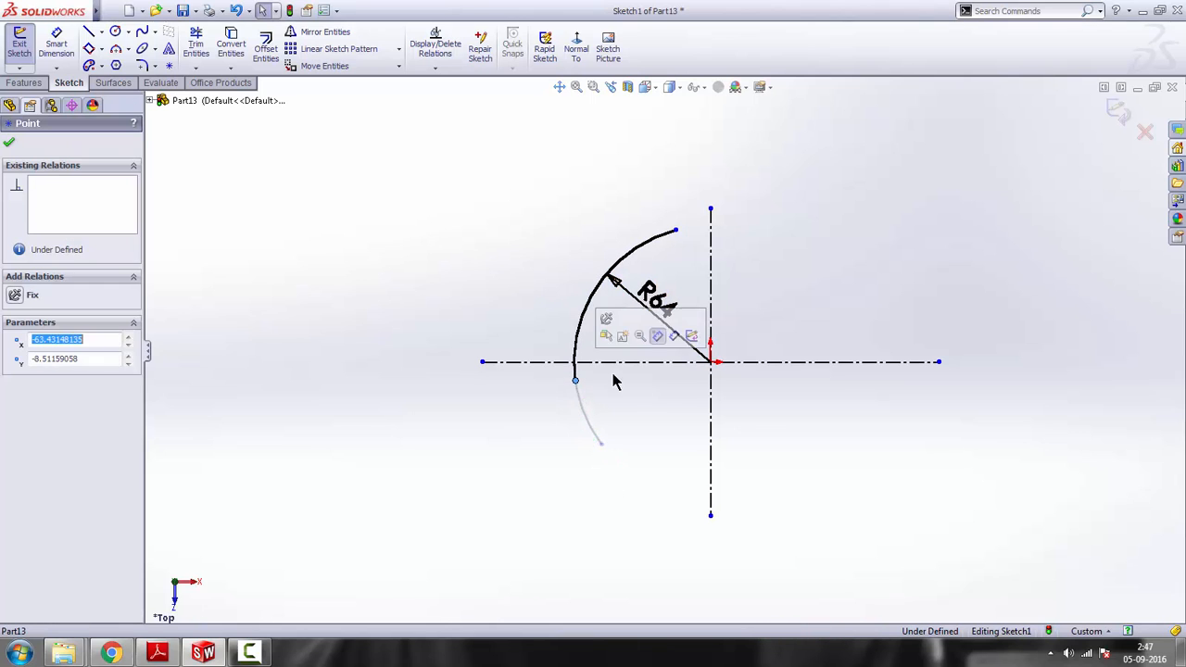
click(843, 285)
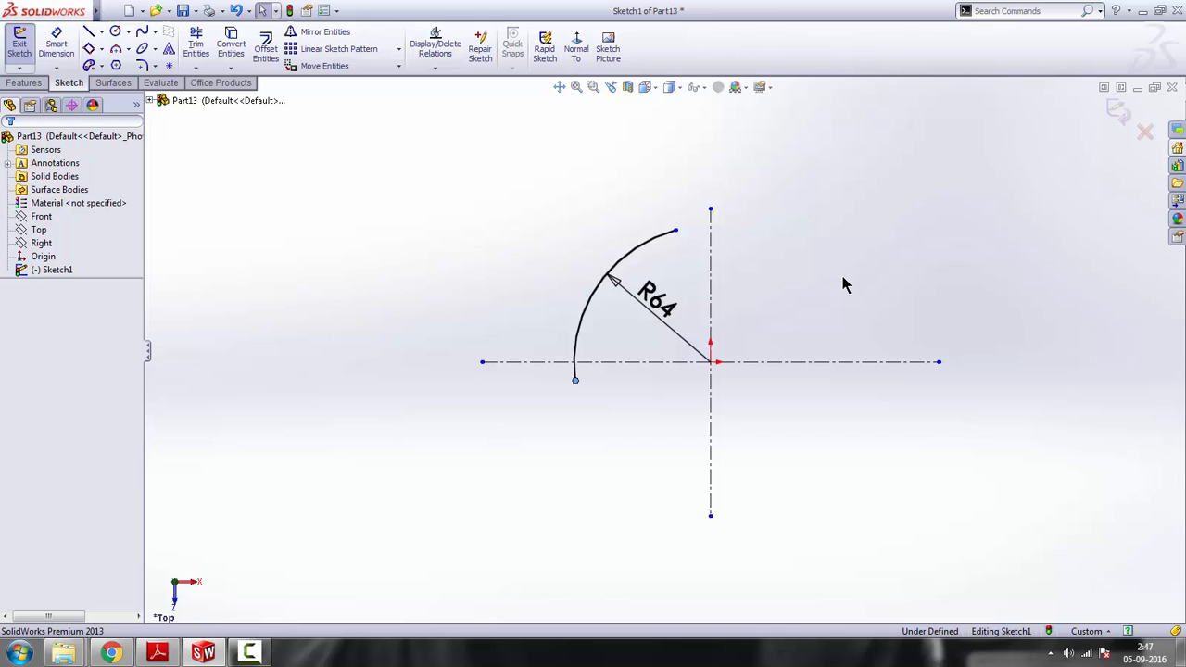
Check the reference drawing and sketch a 3 Point Arc of about 7.6 mm radius from the R64 arc's upper endpoint, curving down towards the vertical centreline
click(157, 652)
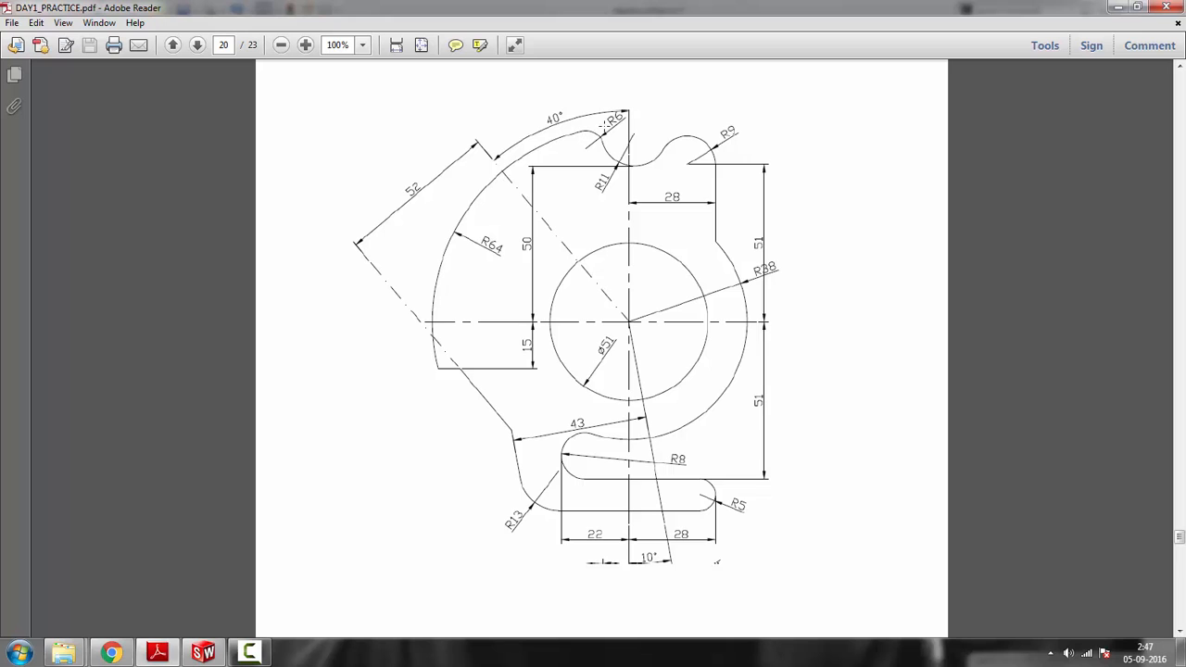
click(1118, 6)
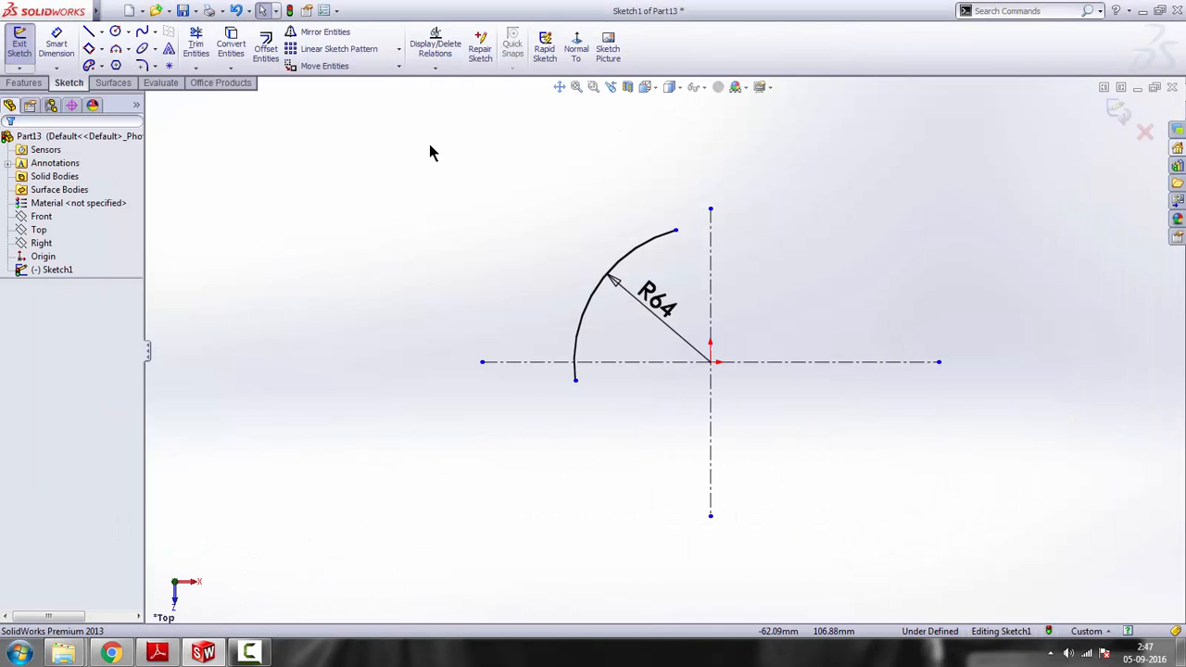
click(114, 49)
scroll(662, 222, down, 2)
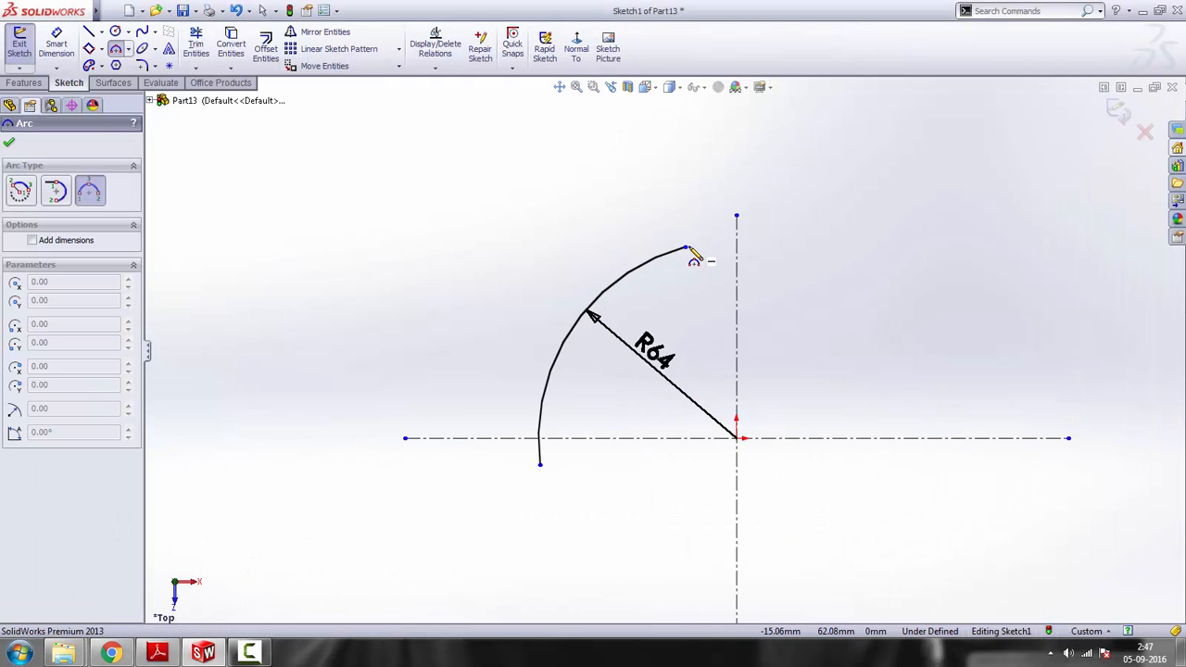
click(722, 277)
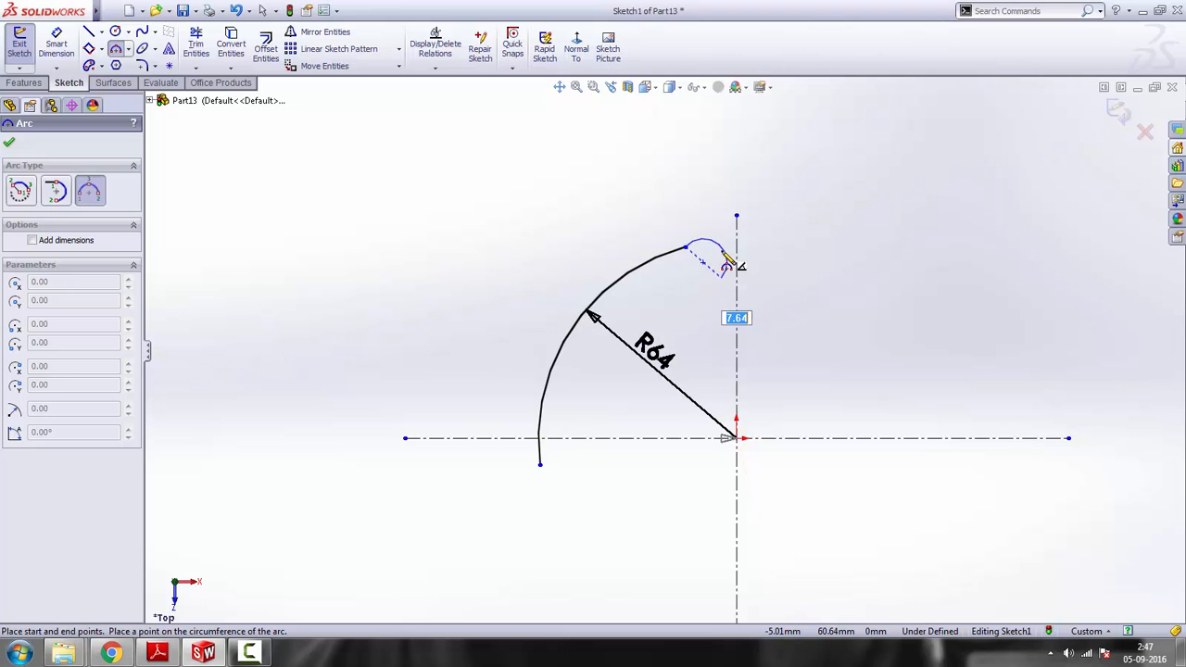
click(726, 254)
key(Escape)
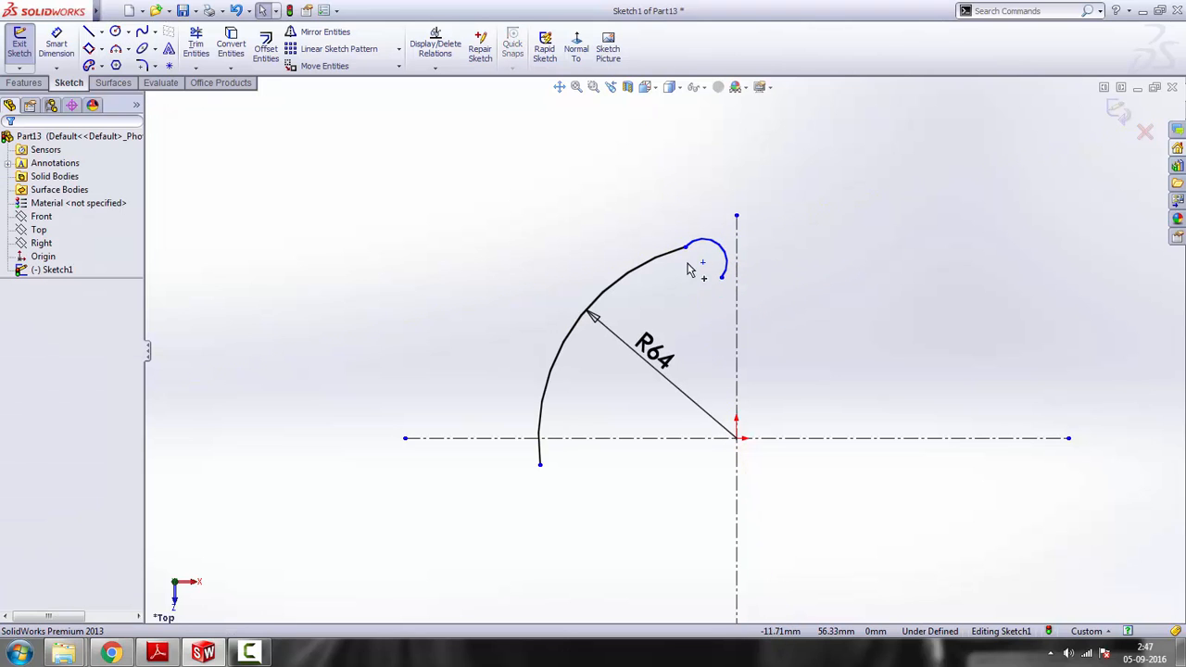
Make the small arc tangent to the R64 arc
click(660, 264)
ctrl+click(721, 248)
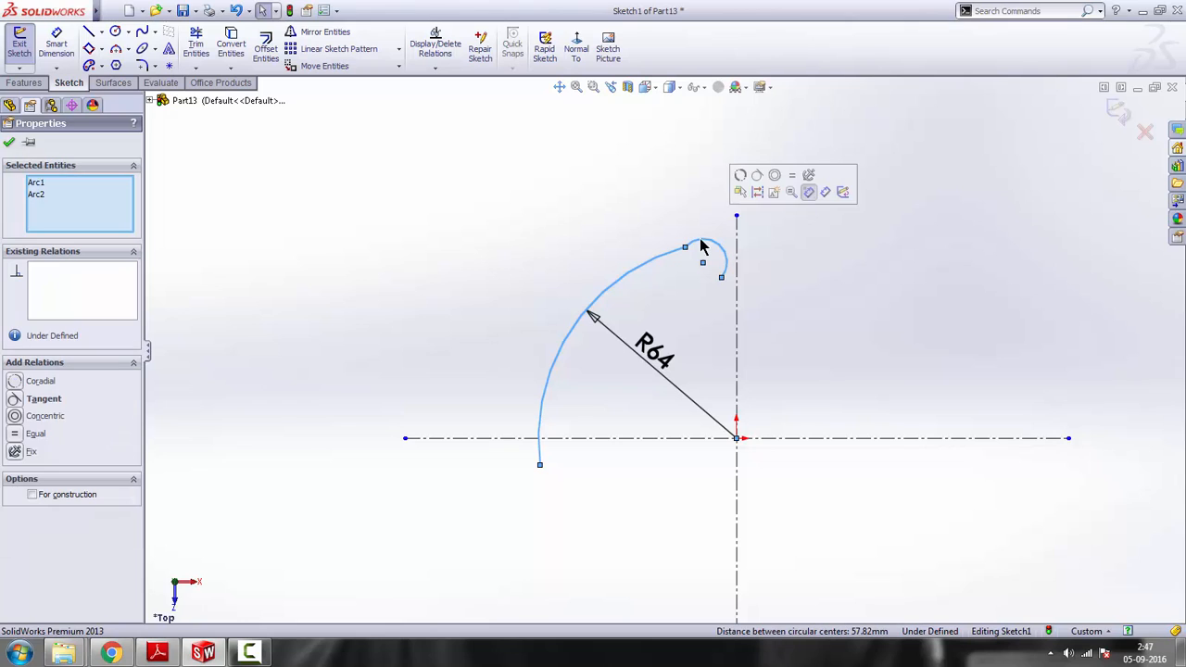
click(759, 178)
click(793, 275)
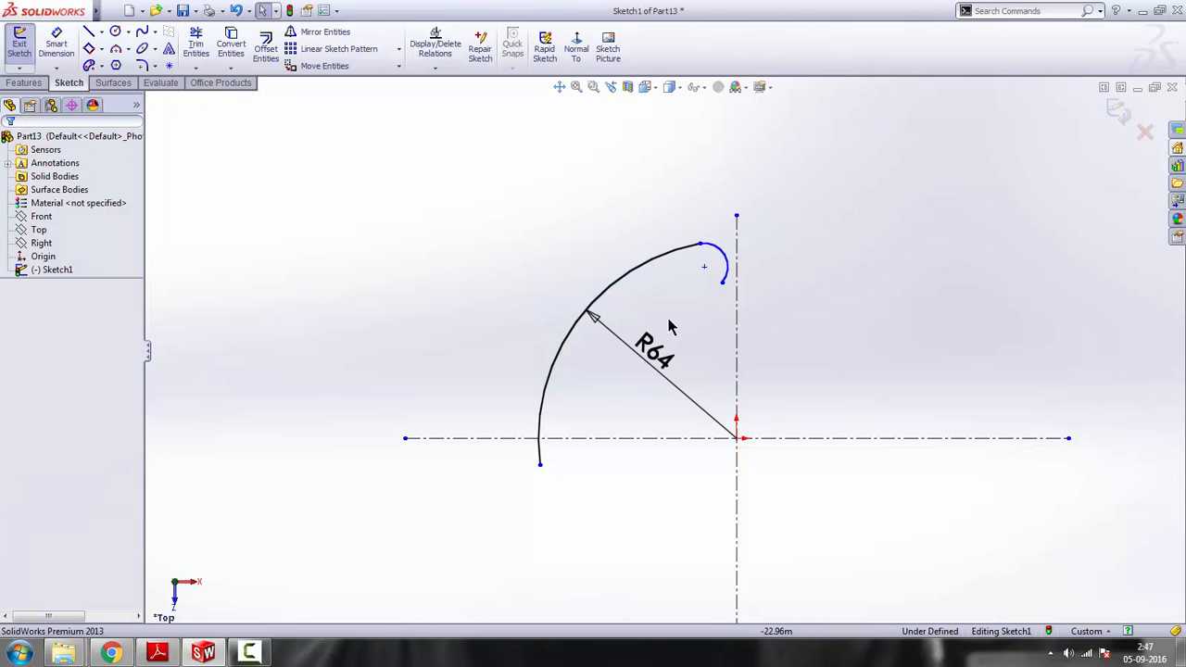
Dimension the small arc at the upper end of the R64 arc with a radius of 6 mm
click(56, 47)
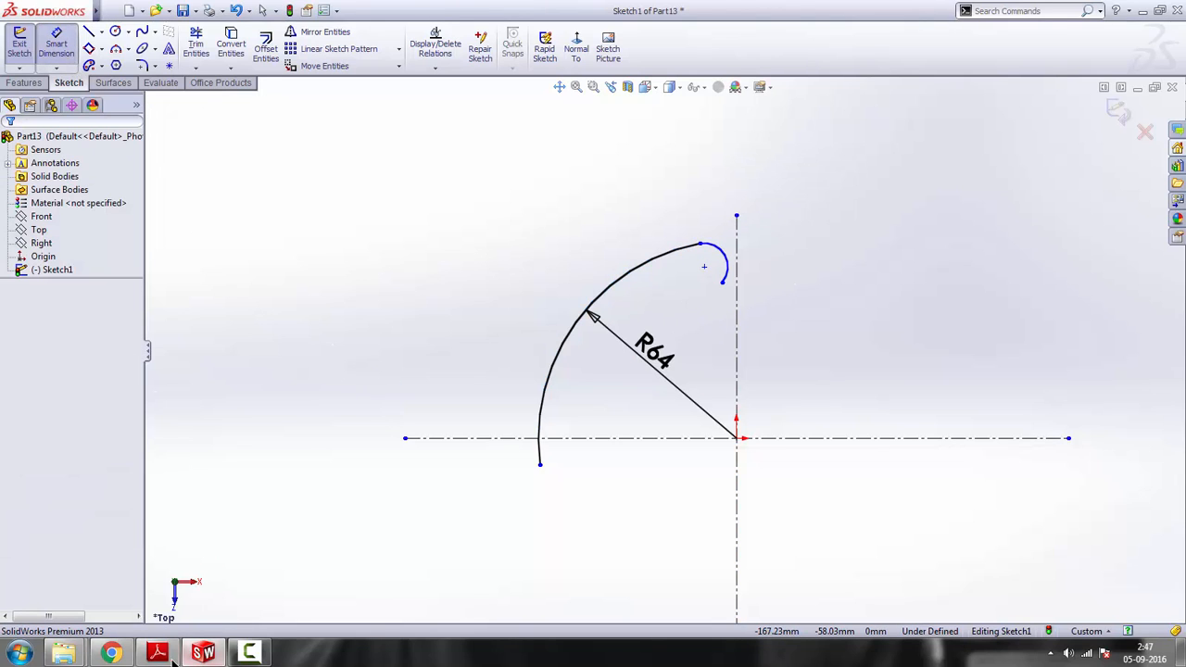
mouse_move(157, 653)
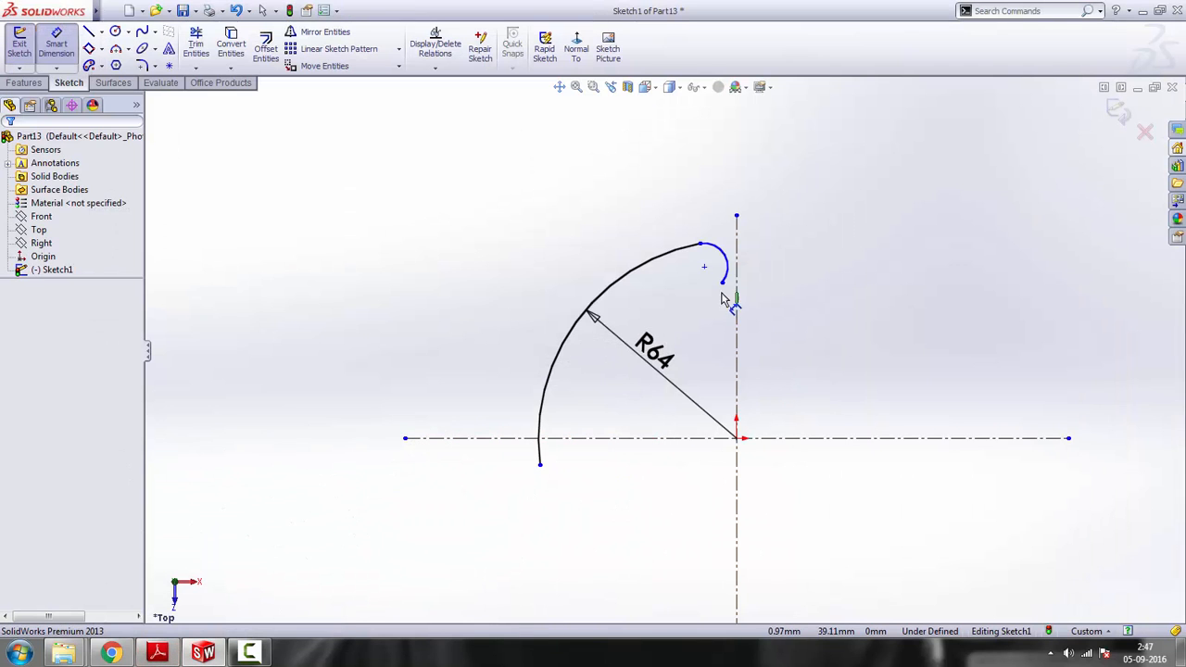
click(729, 260)
click(771, 225)
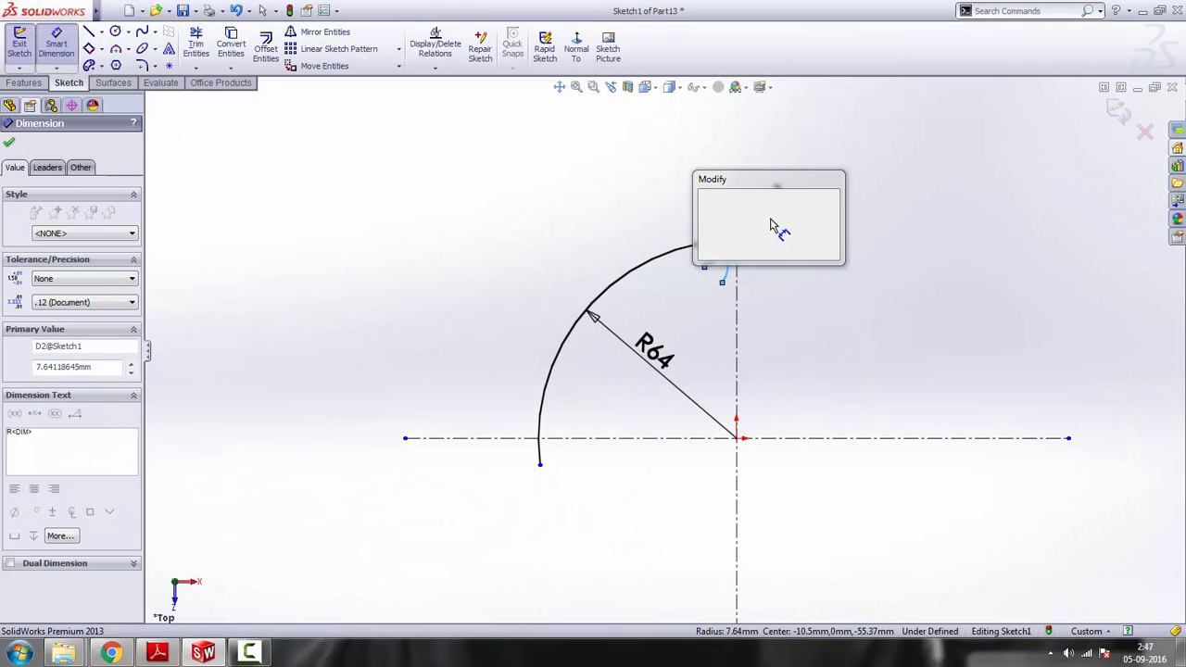
text(6)
key(Return)
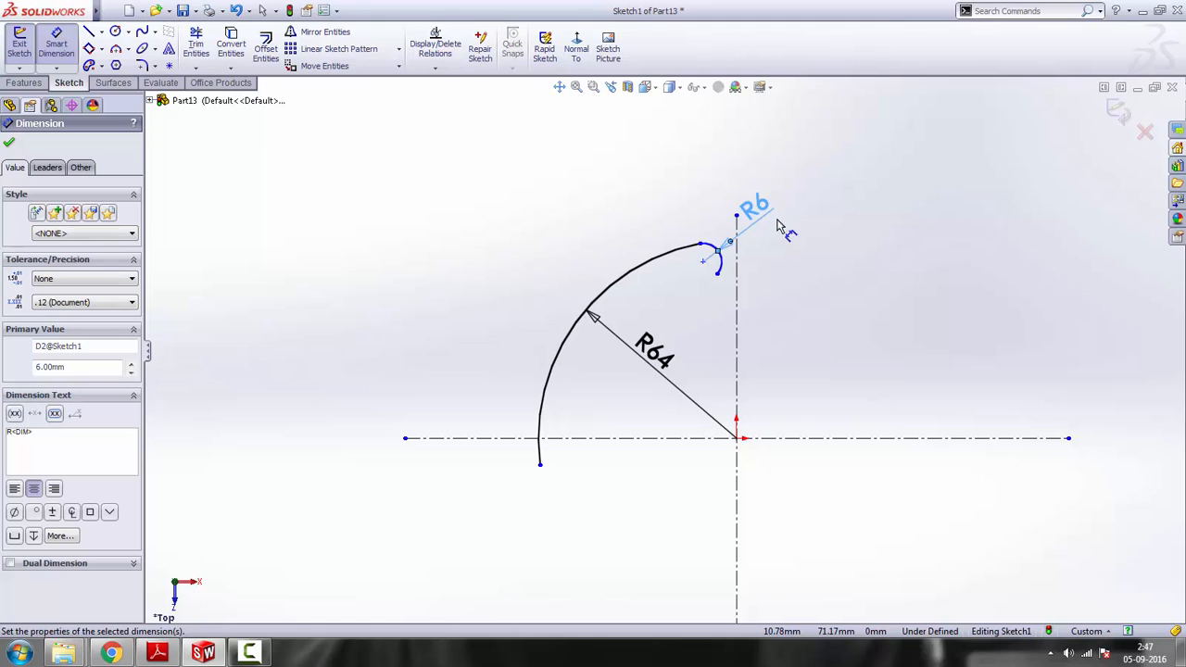
right_click(805, 263)
click(826, 269)
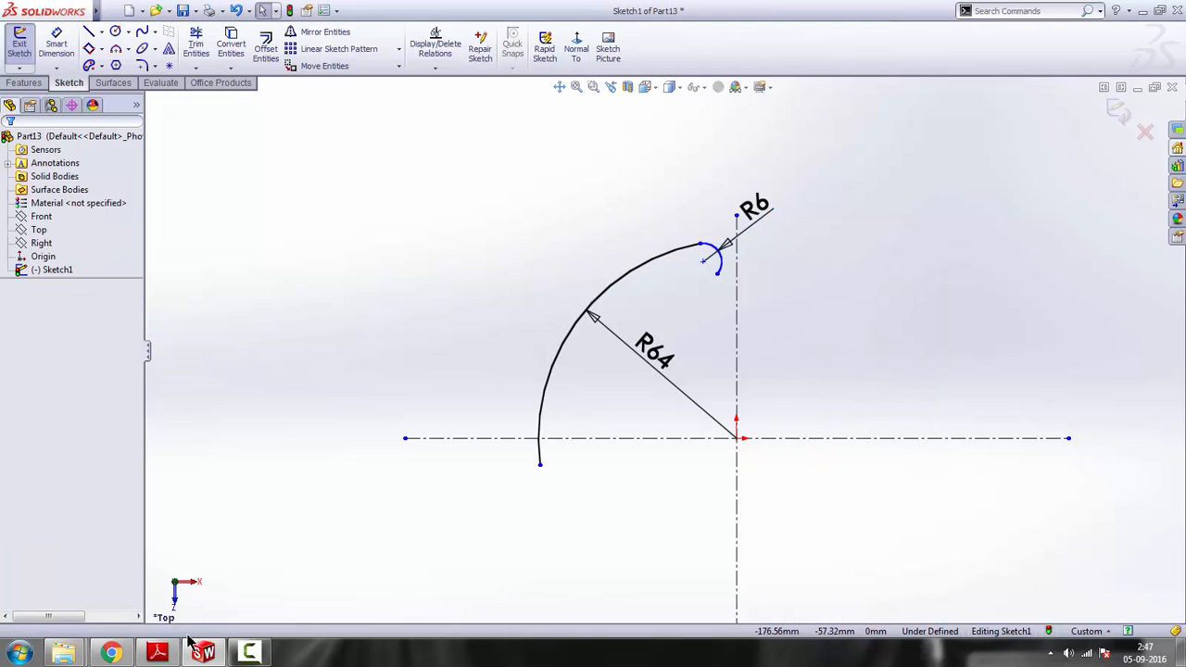
Review the reference drawing and sketch a 3 Point Arc of about 12 mm radius from the R6 arc's free end, dipping across the vertical centreline
click(157, 655)
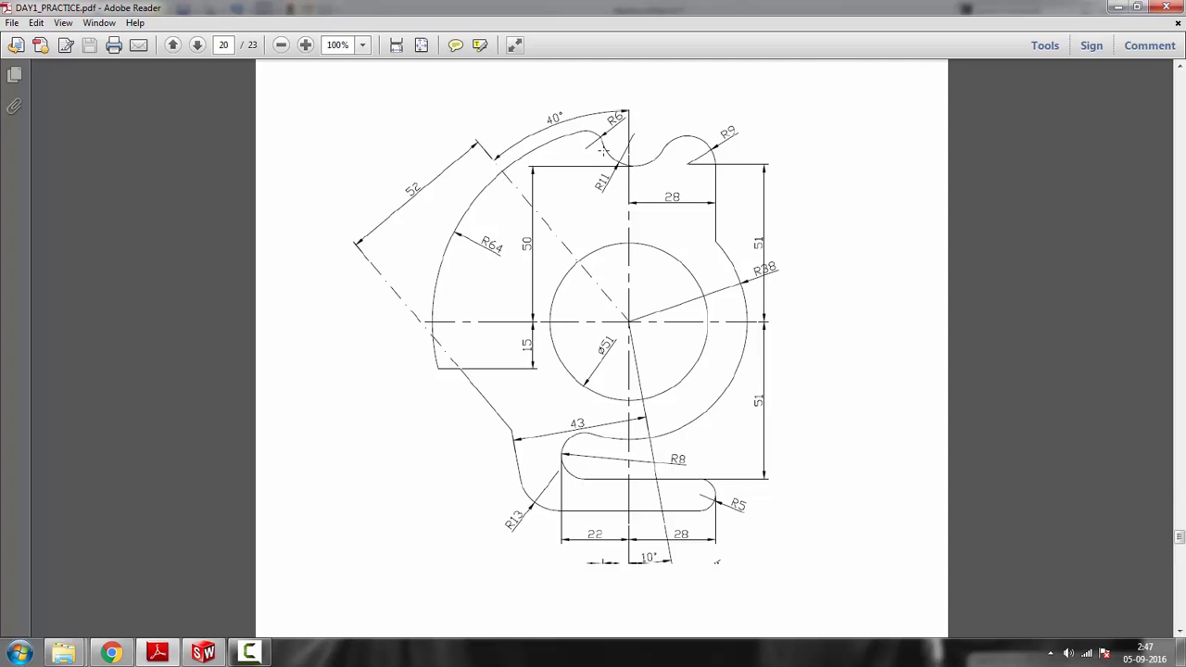
click(1120, 7)
click(115, 48)
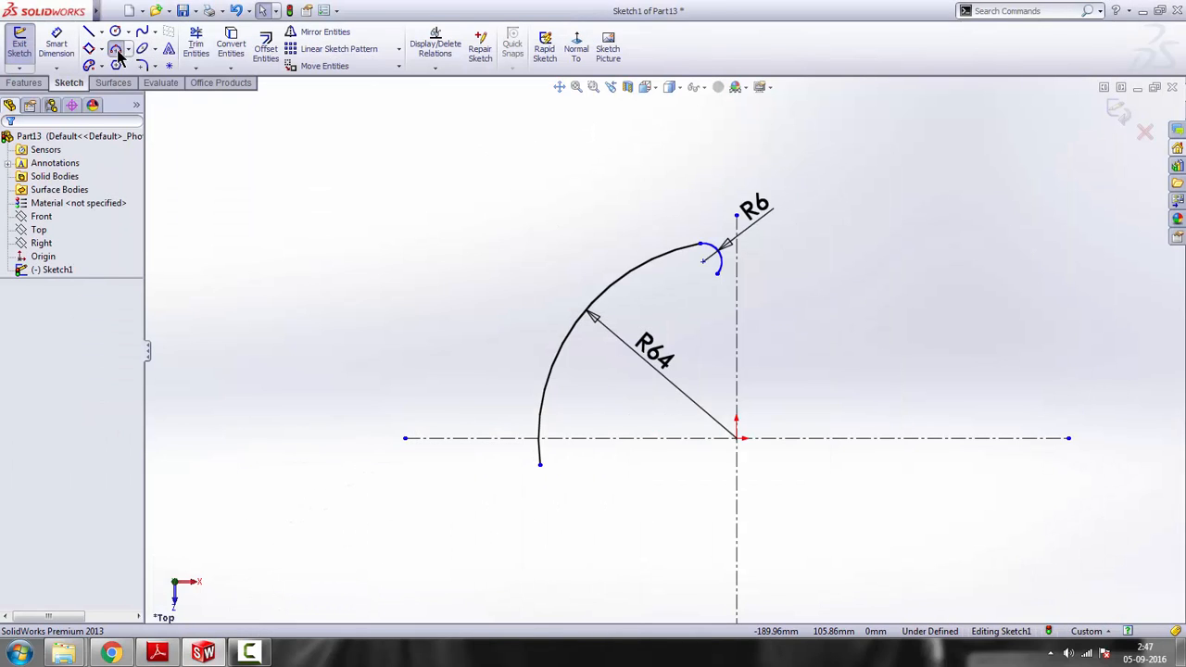
scroll(648, 296, down, 3)
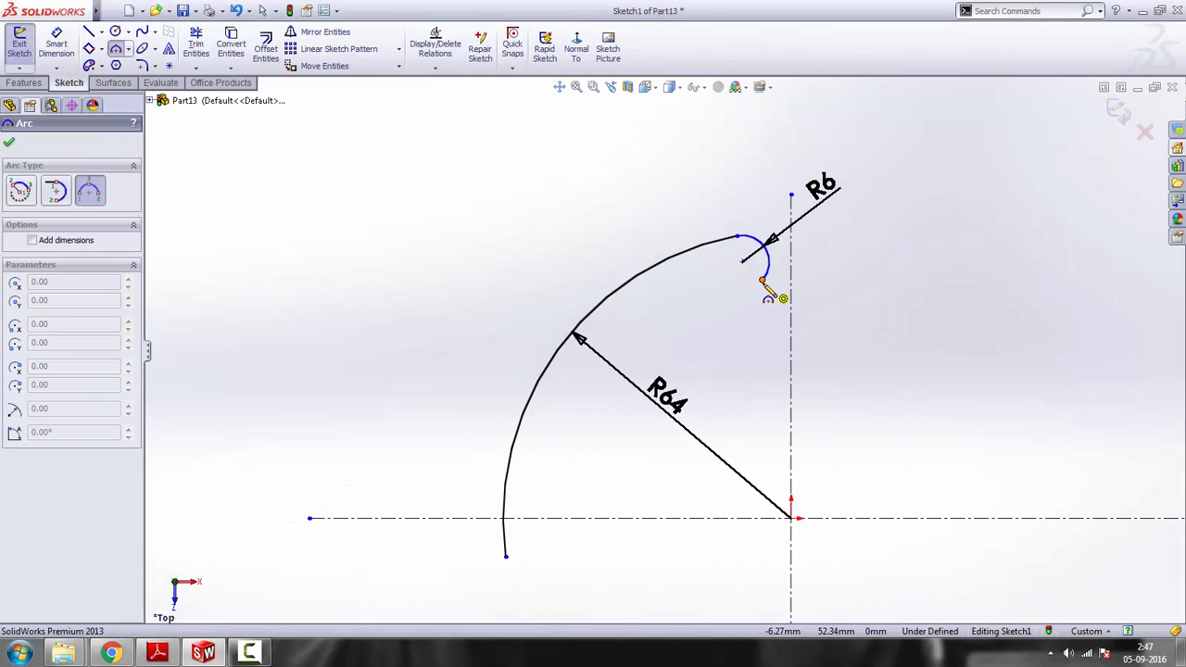
click(762, 280)
click(866, 306)
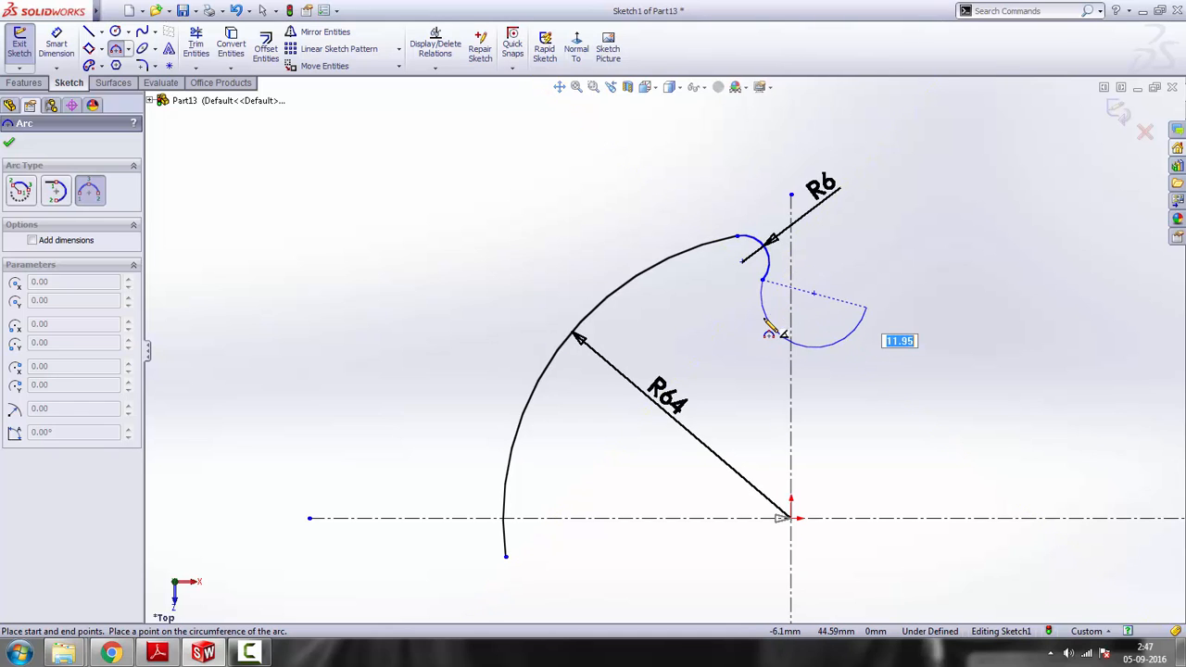
click(812, 345)
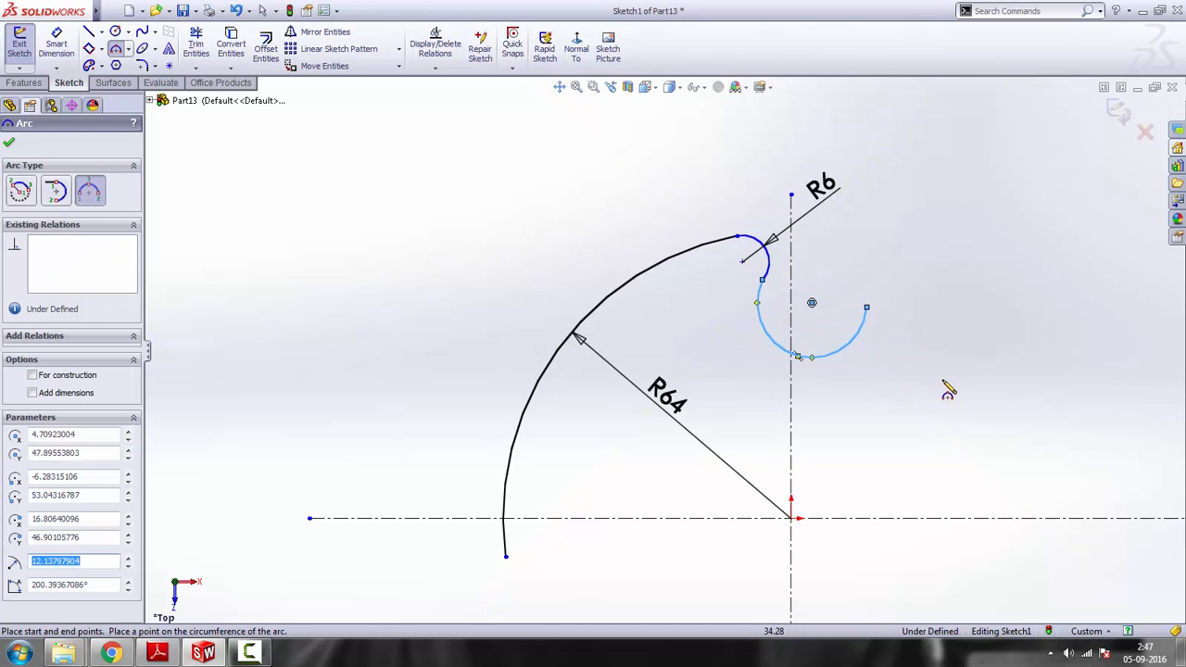
key(Escape)
Make the new concave arc tangent to the R6 arc
click(762, 315)
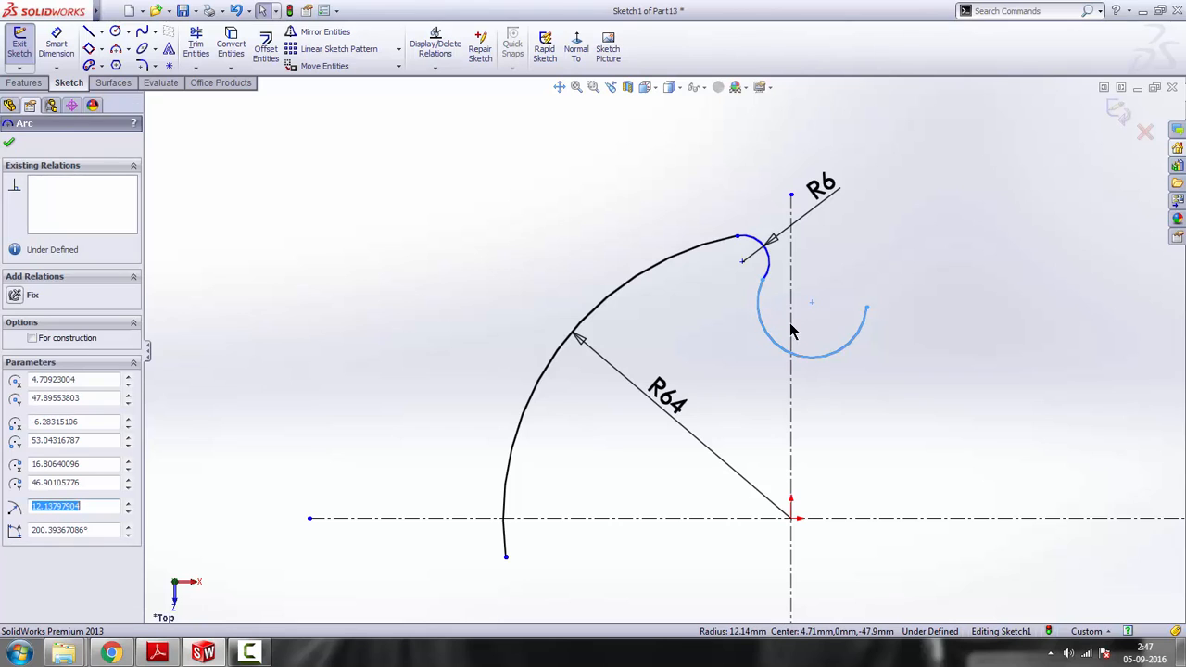
ctrl+click(770, 268)
click(830, 213)
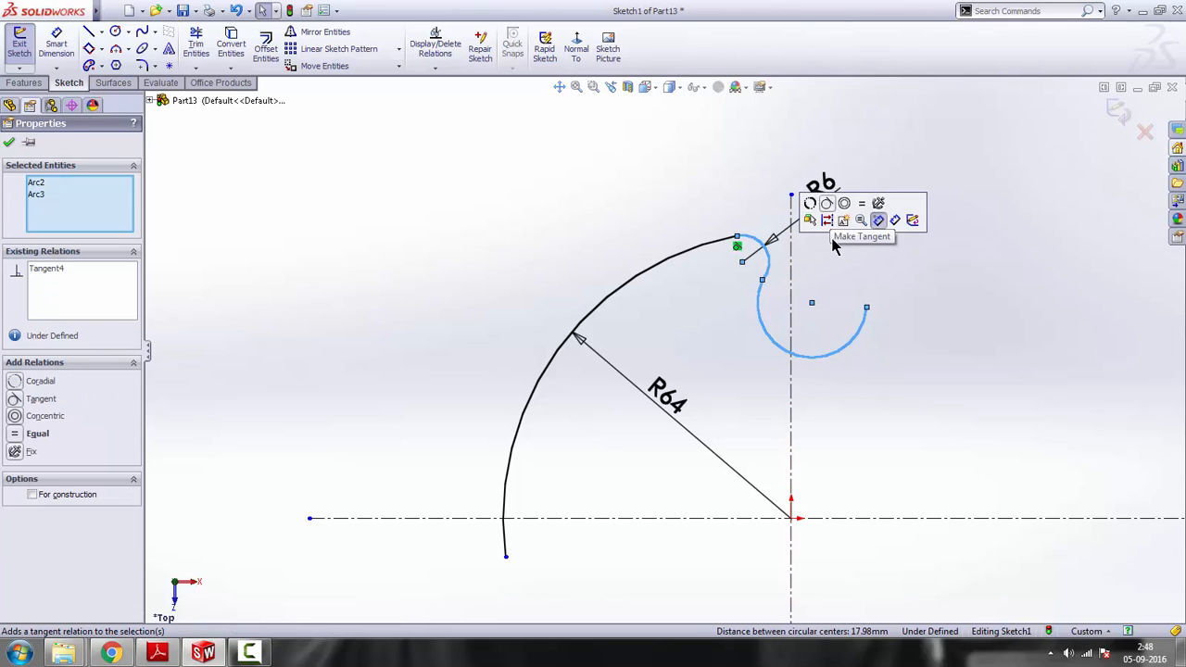
click(909, 347)
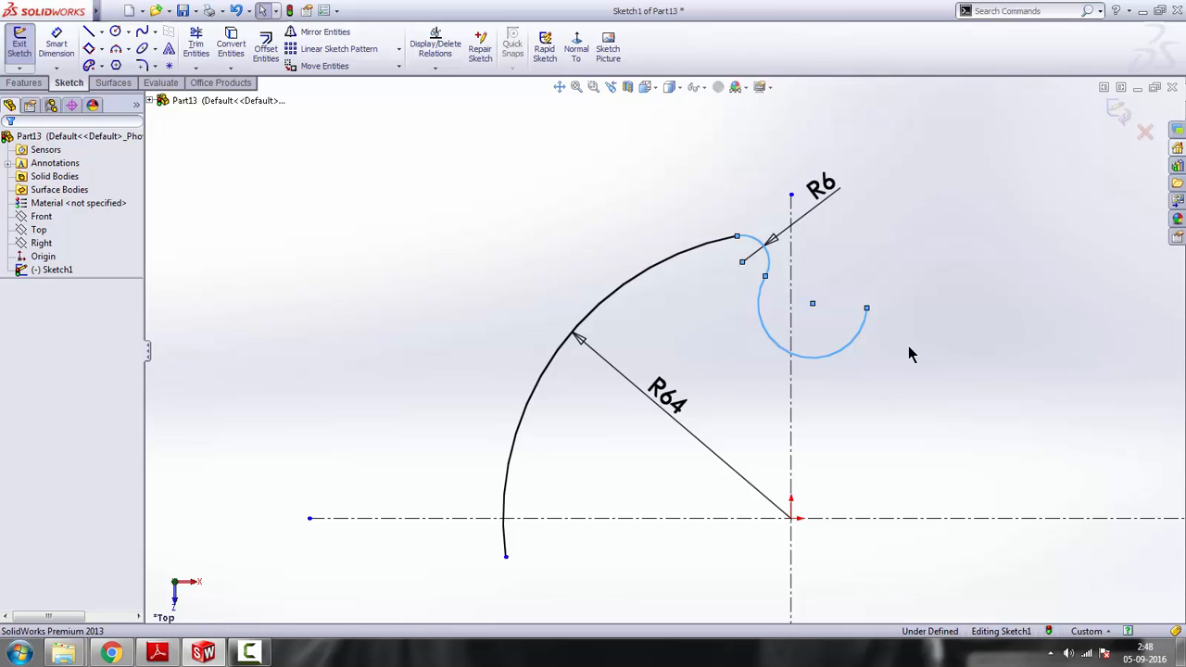
click(767, 283)
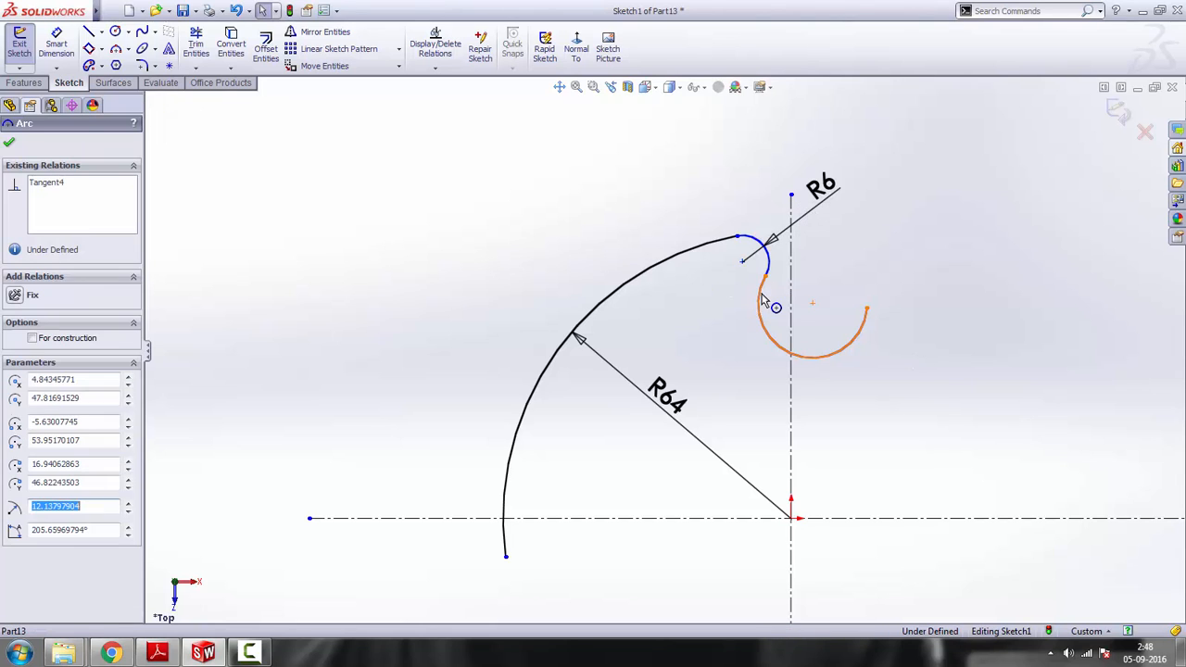
Dimension the concave arc crossing the vertical centreline with a radius of 11 mm
click(56, 46)
click(774, 345)
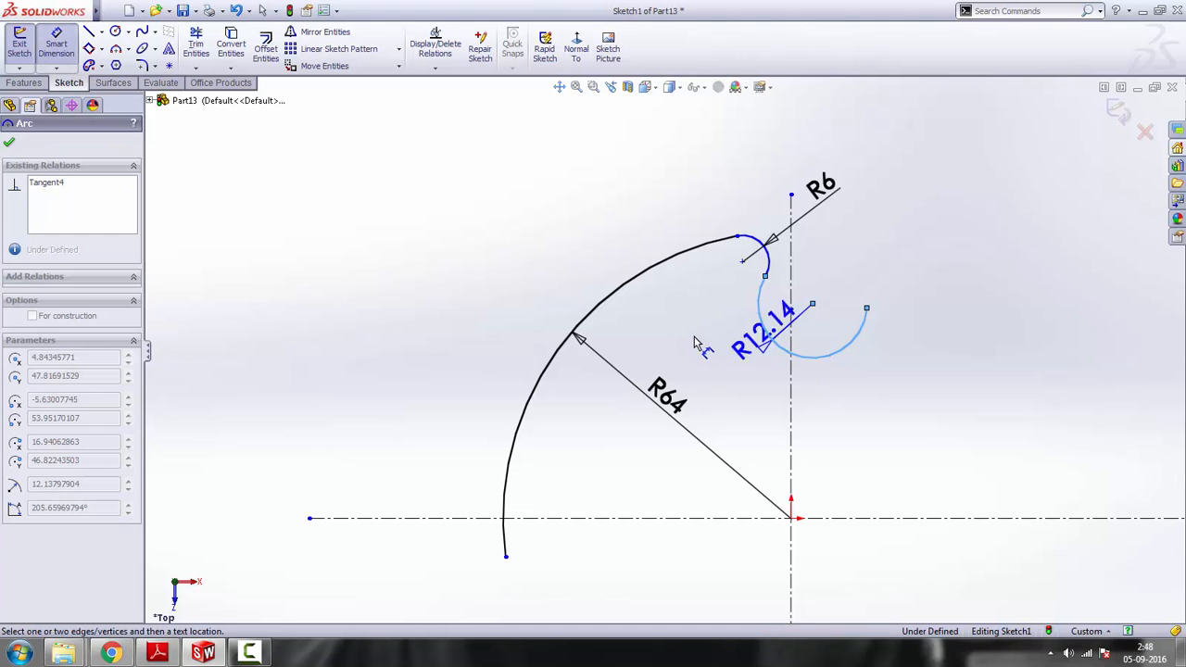
click(691, 348)
text(11)
key(Return)
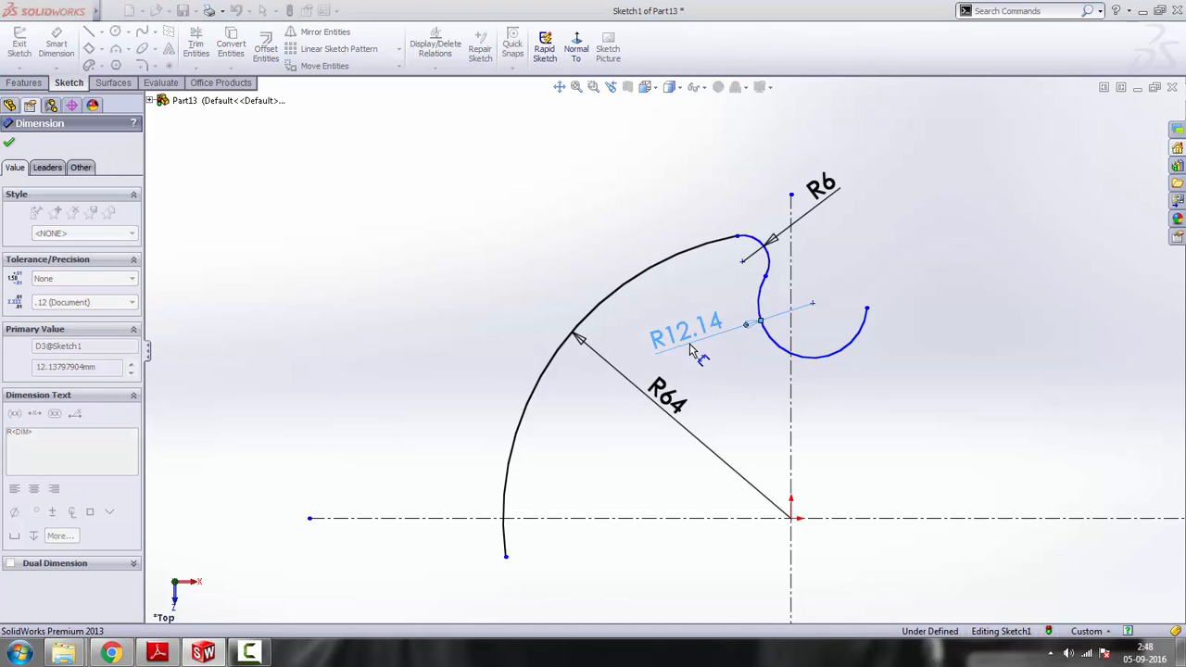
click(922, 265)
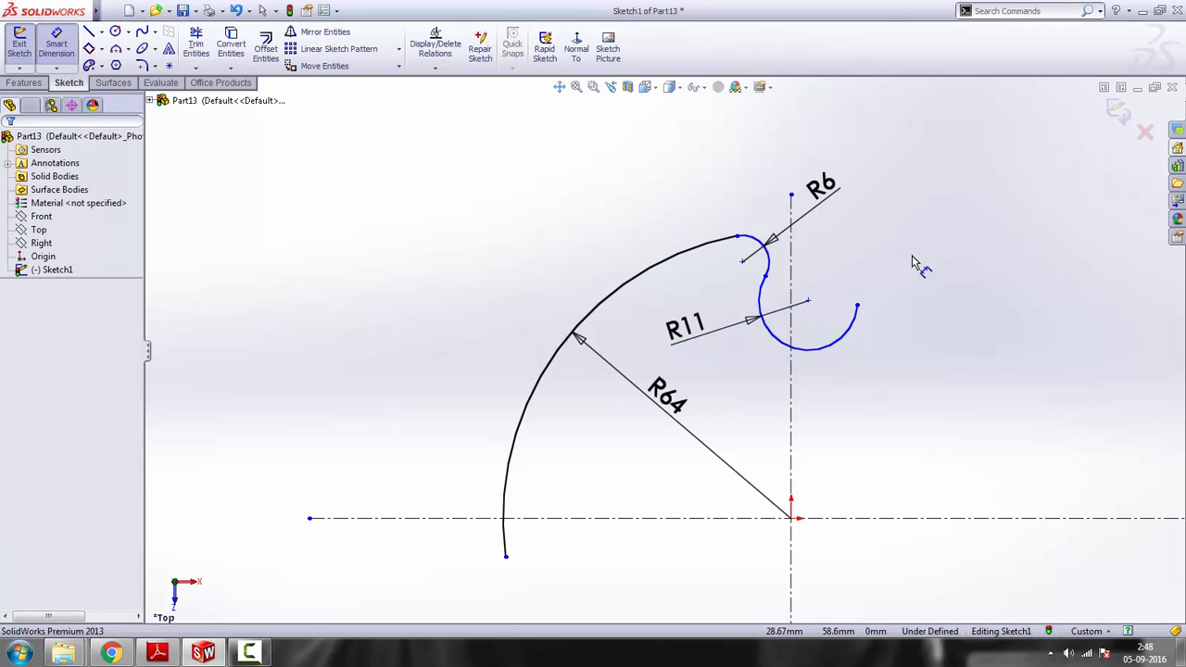
scroll(789, 344, down, 2)
scroll(789, 345, down, 1)
right_click(854, 258)
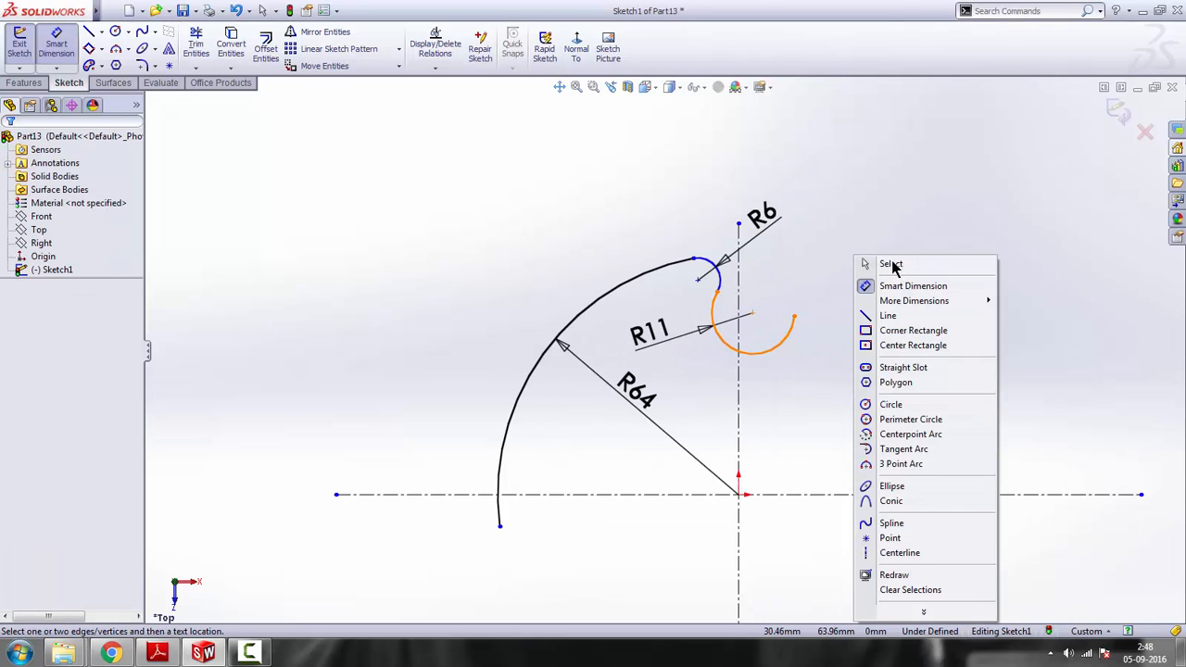
click(874, 268)
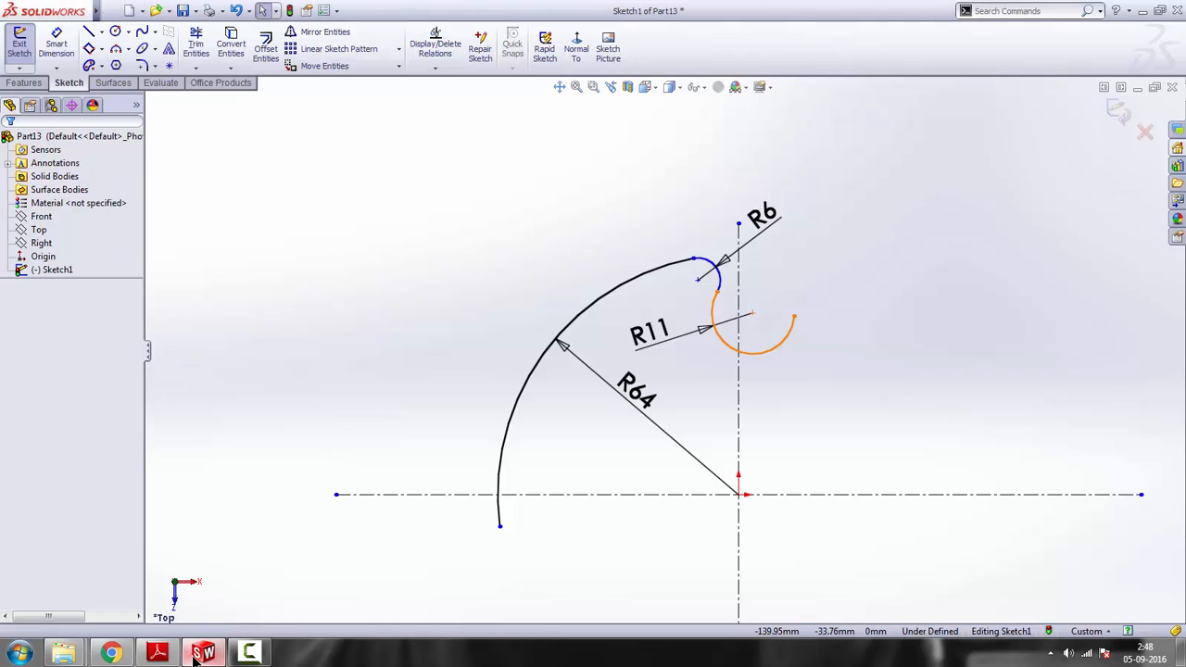
Review the reference drawing and sketch a horizontal centreline about 40 mm long just below the R11 arc, crossing the vertical centreline
click(157, 653)
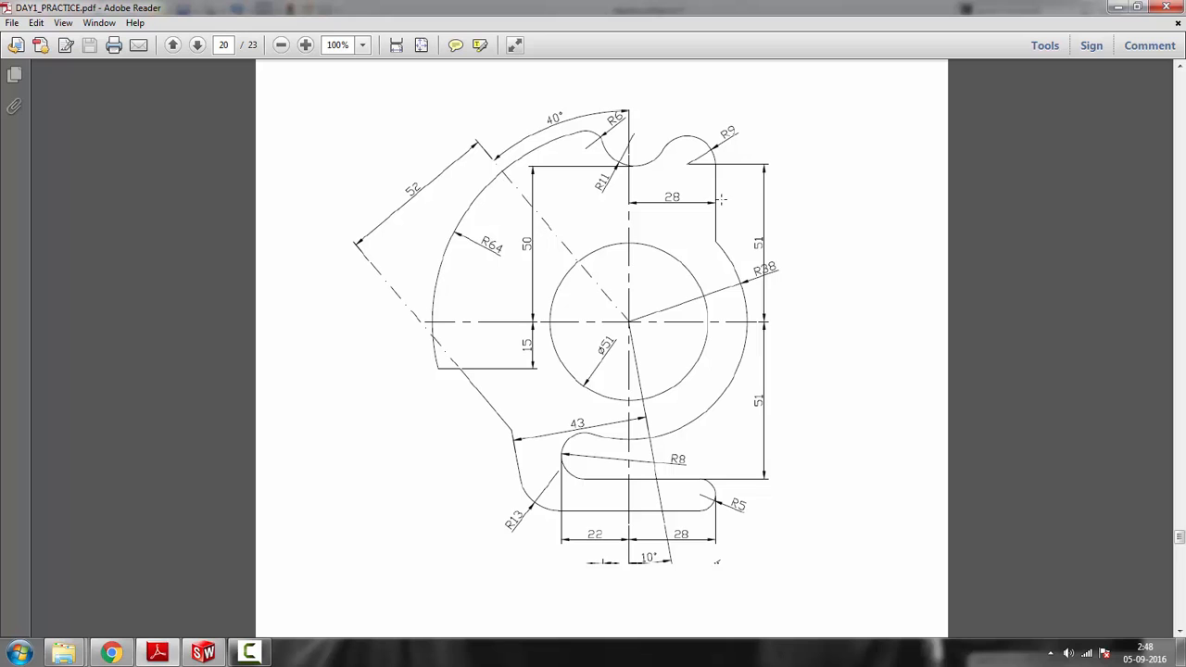
click(1116, 10)
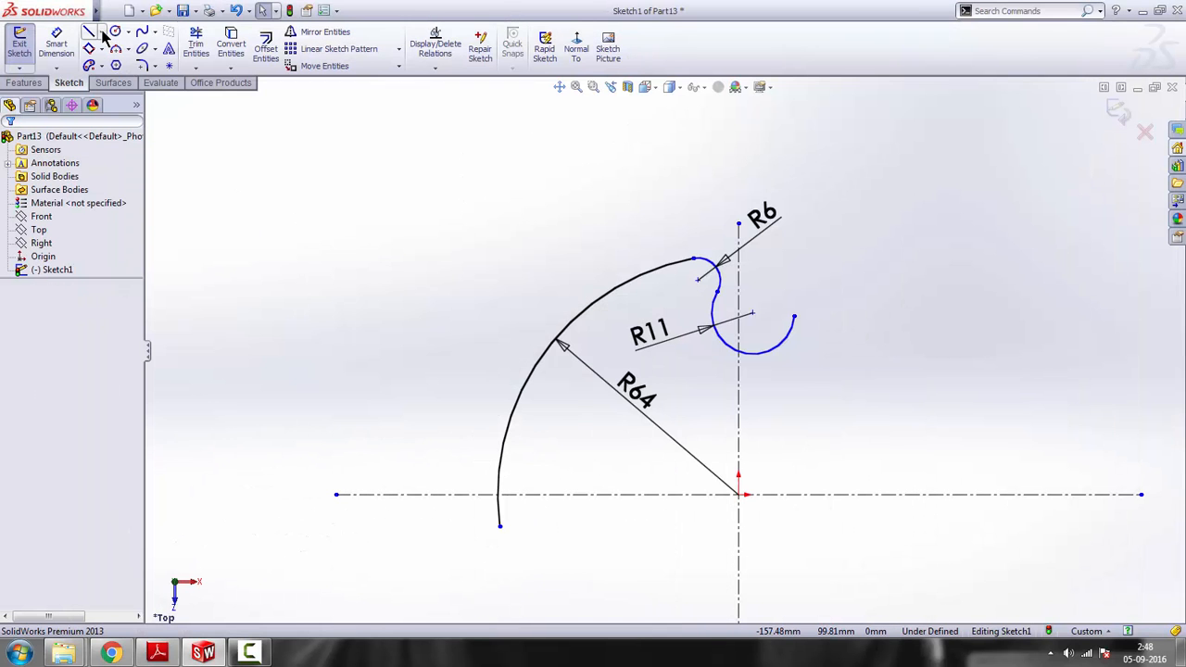
click(102, 33)
click(116, 54)
scroll(816, 422, down, 3)
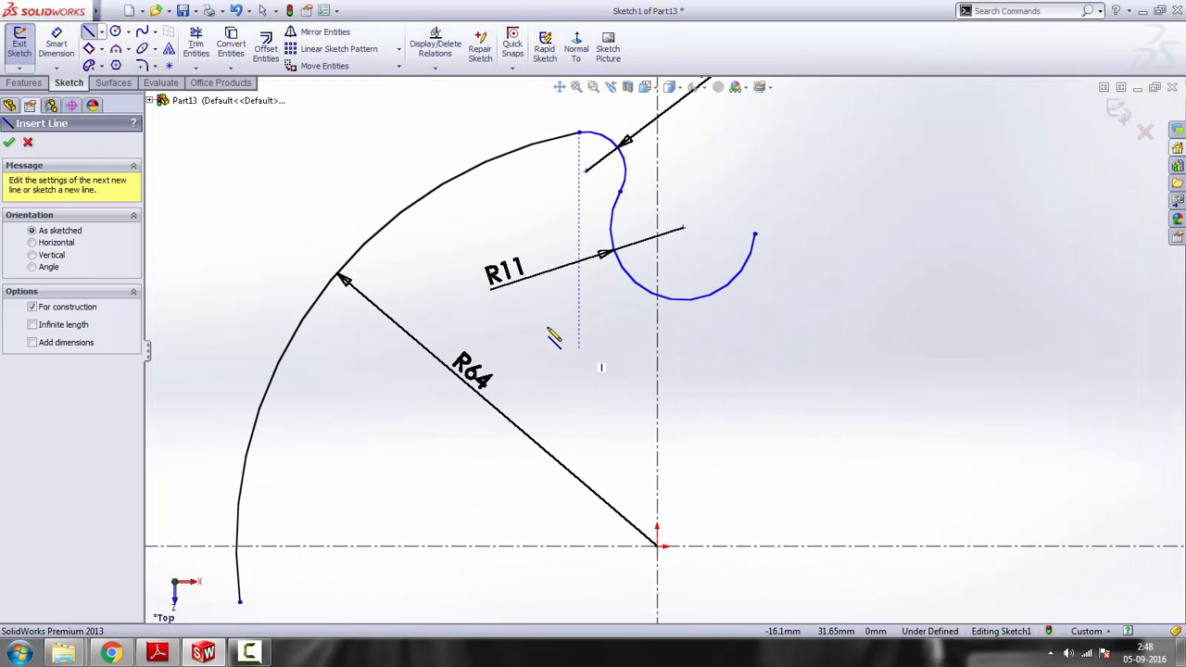
click(521, 322)
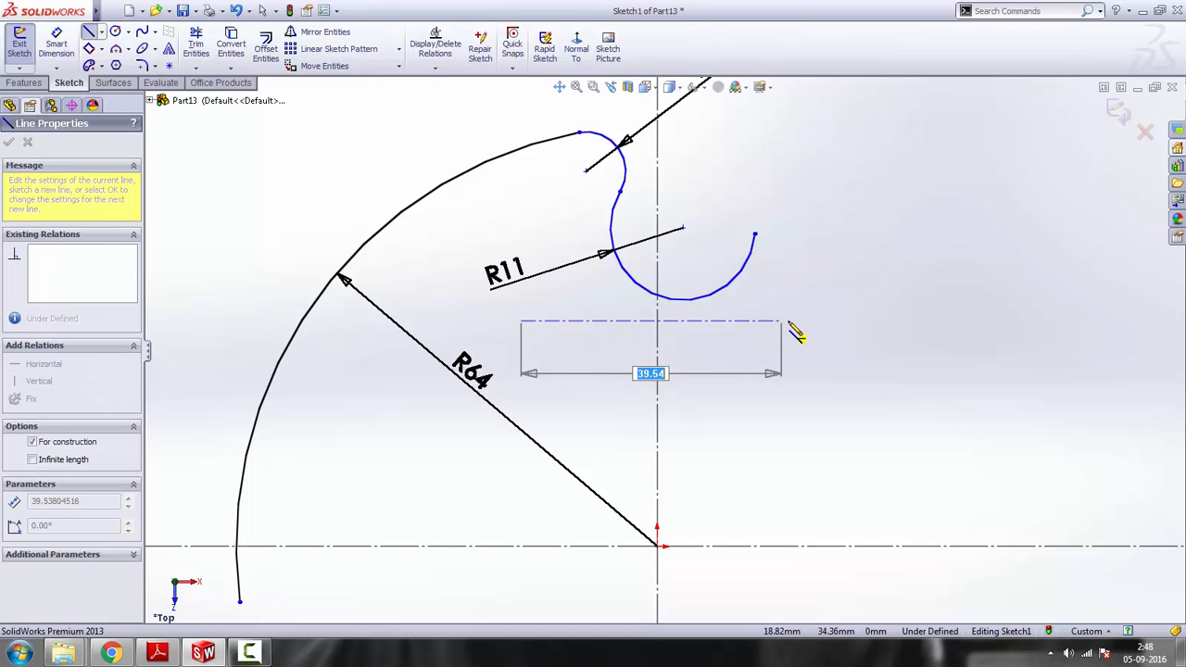
click(787, 322)
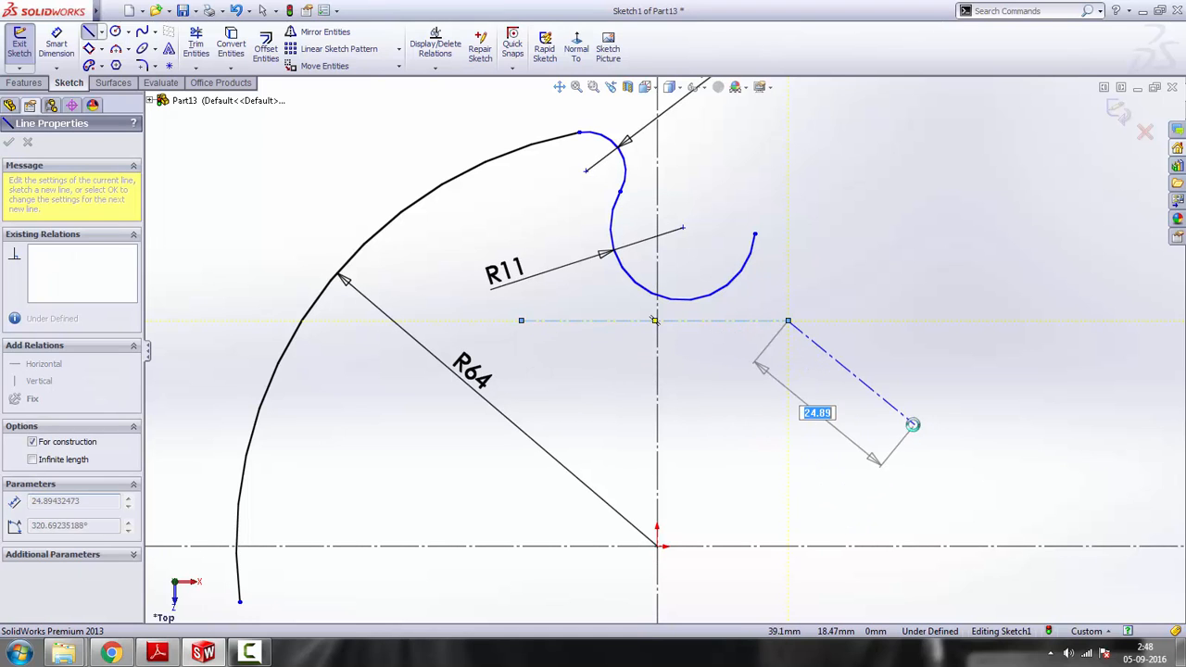
key(Escape)
scroll(714, 397, up, 2)
scroll(696, 355, down, 3)
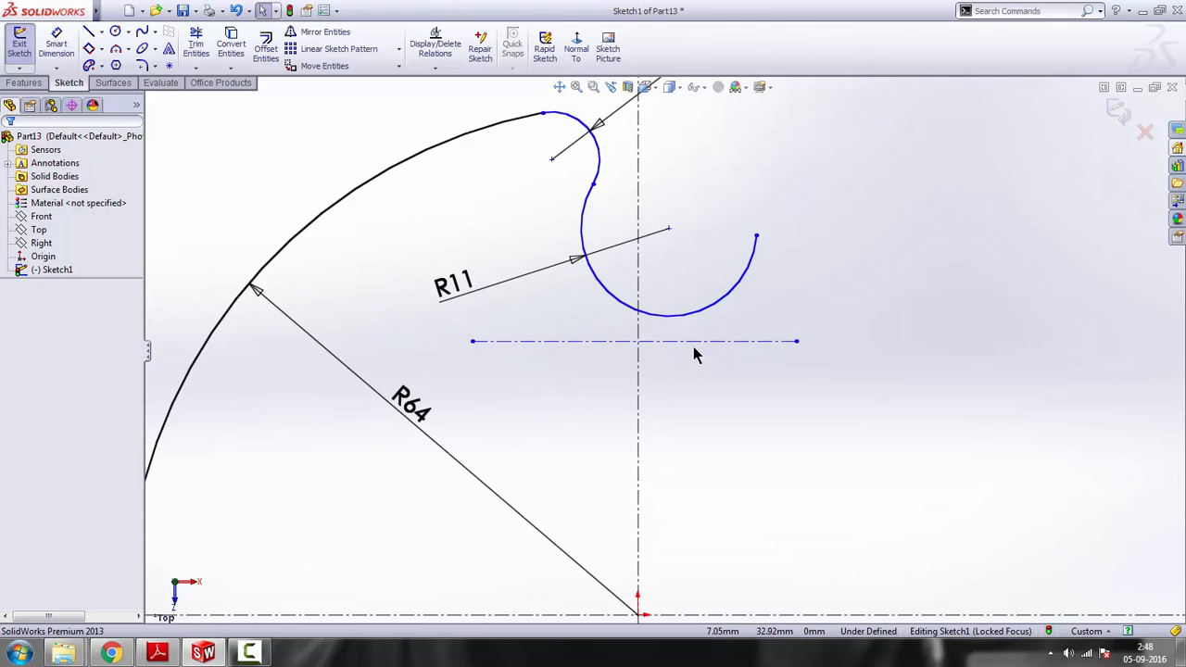
Make the short horizontal centreline tangent to the R11 arc
click(694, 342)
ctrl+click(656, 316)
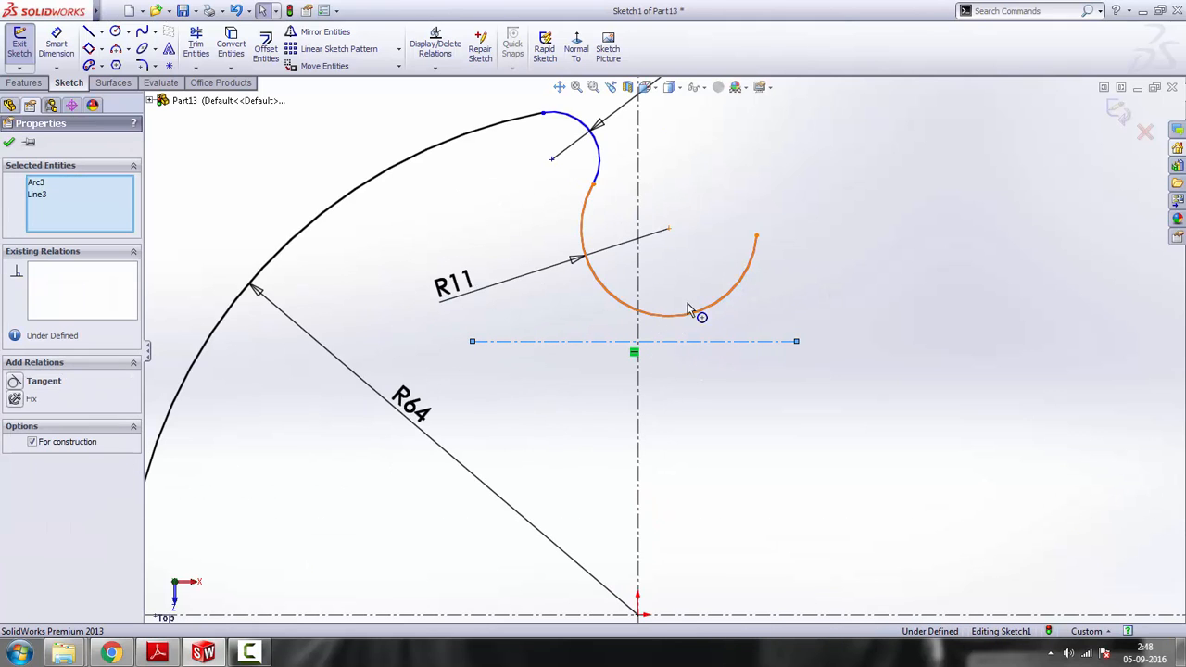
click(696, 254)
scroll(684, 399, up, 6)
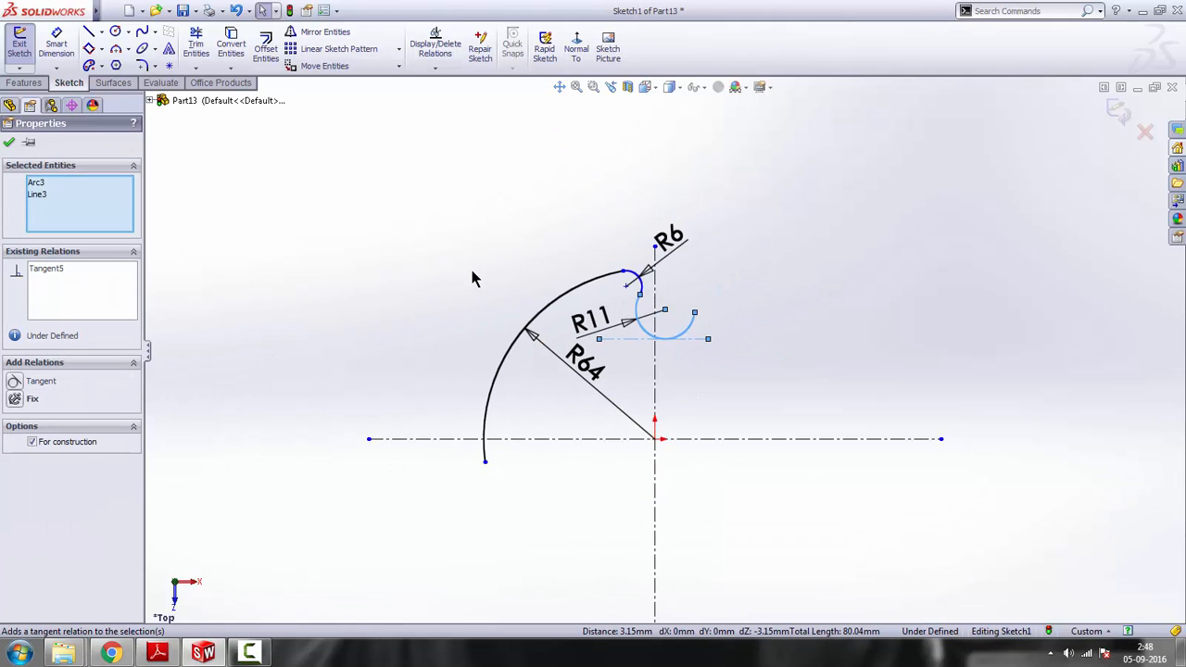
click(386, 220)
Dimension the short tangent centreline 50 mm above the main horizontal centreline
click(56, 46)
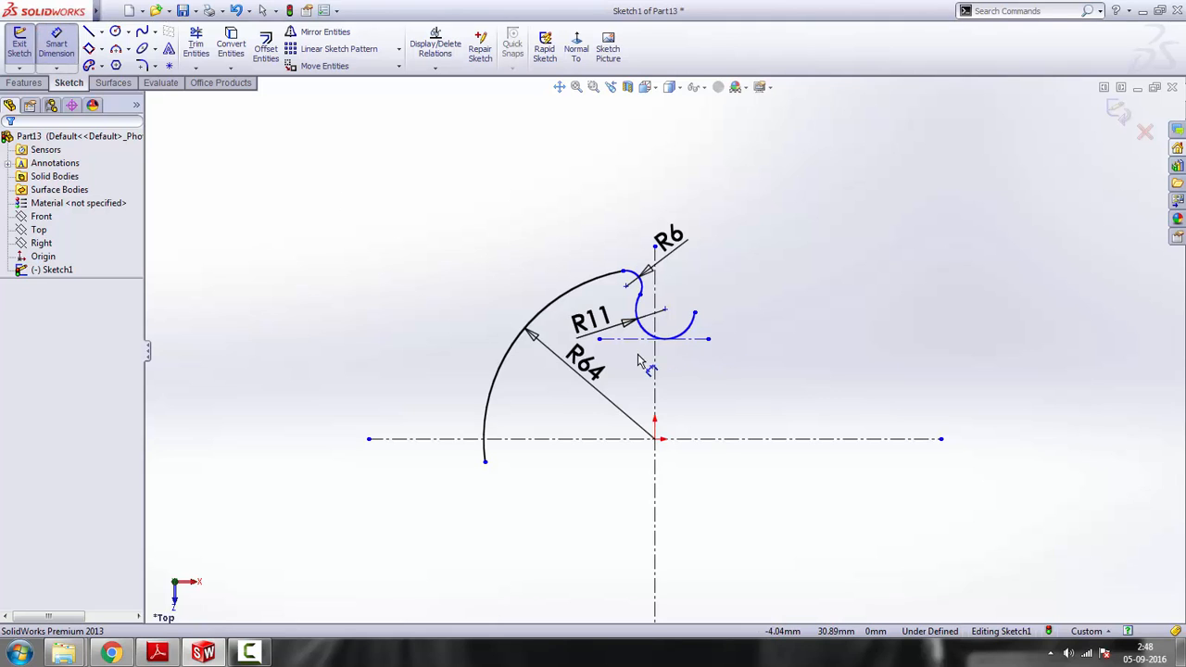
click(630, 339)
scroll(638, 438, down, 3)
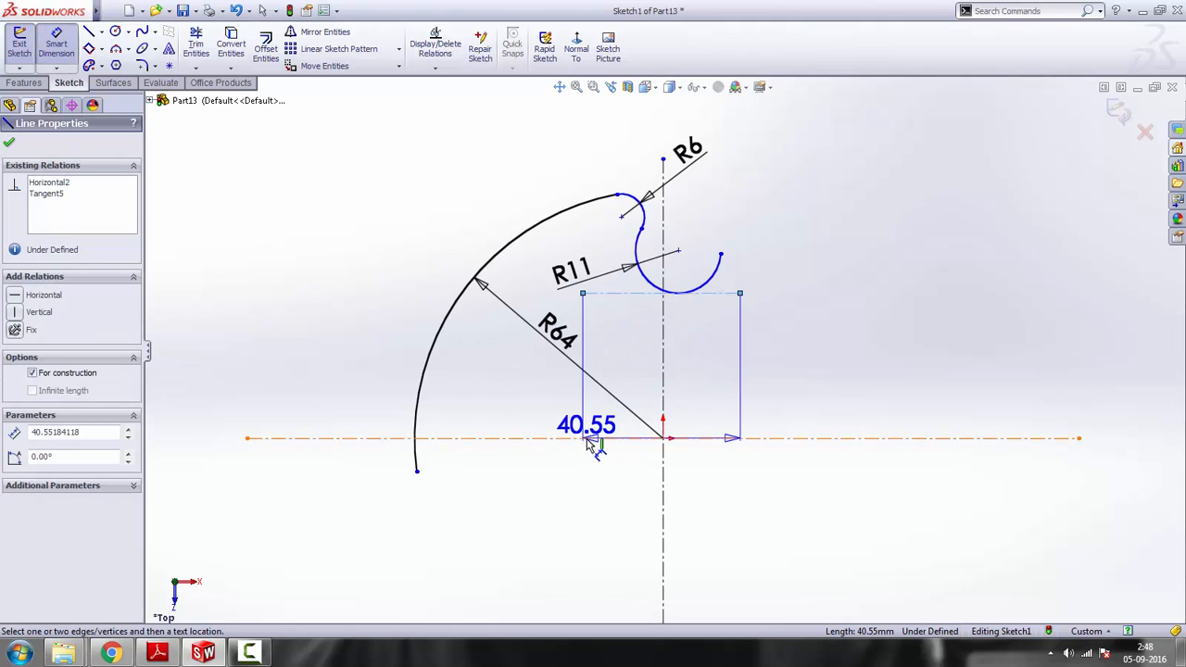
click(598, 438)
click(607, 368)
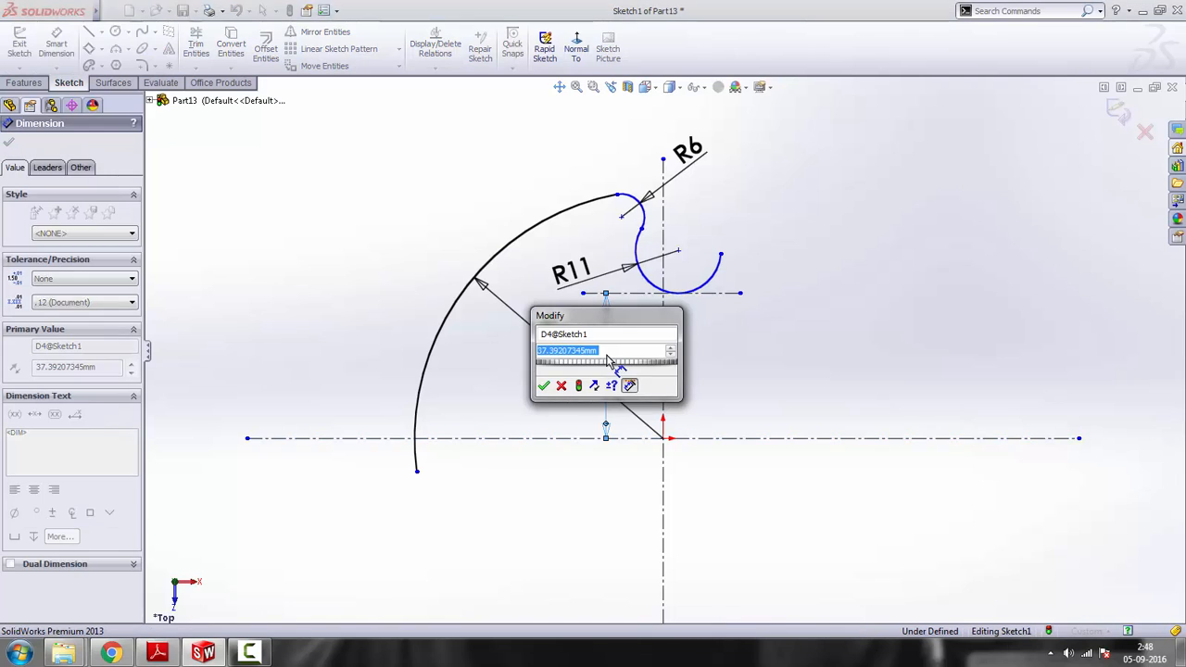
text(50)
key(Return)
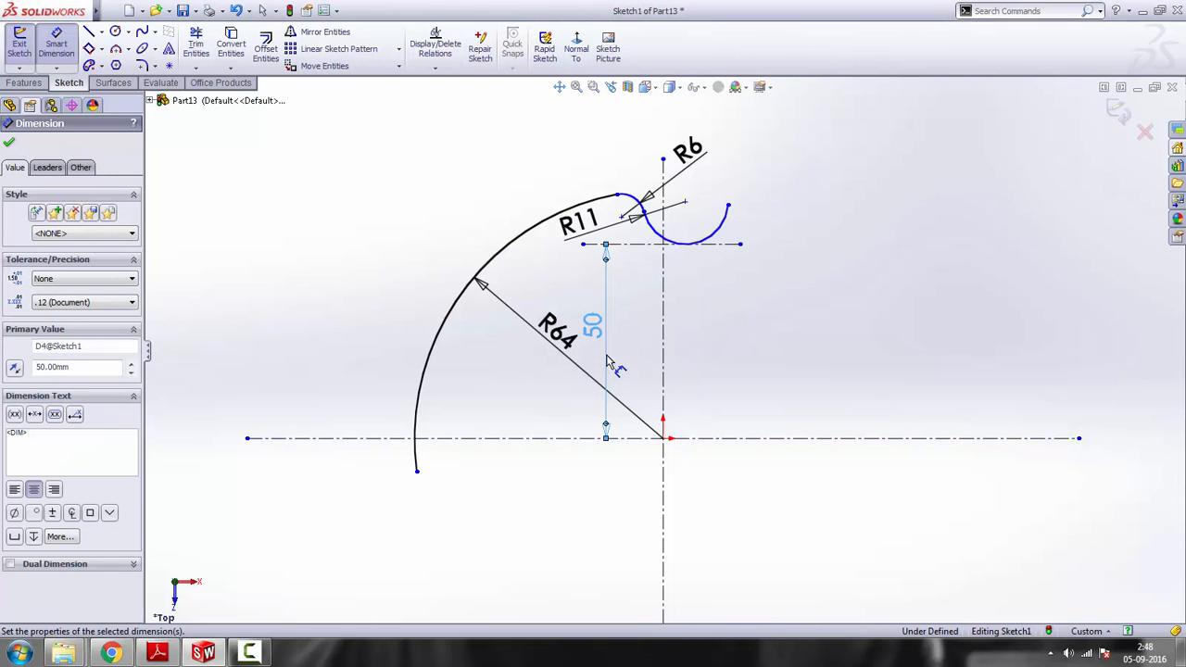
right_click(812, 265)
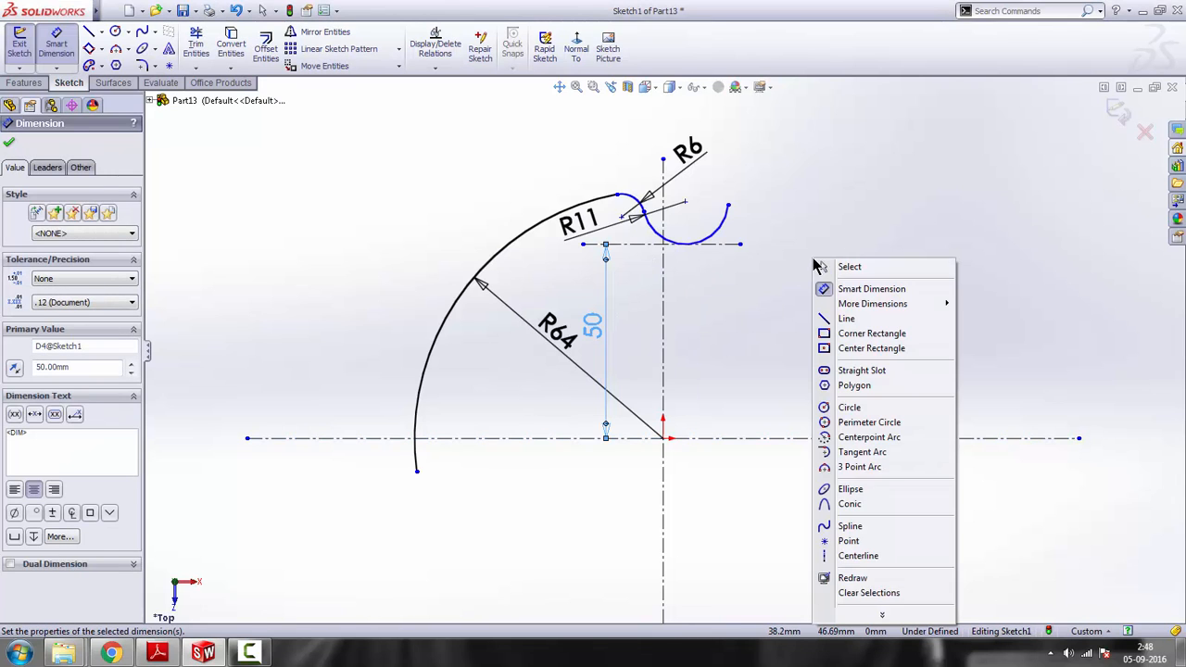
click(843, 267)
Shorten the R11 arc at its free end, check the reference drawing, and sketch a 3 Point Arc of about 9 mm radius bulging upward from there
drag(729, 205, 702, 233)
click(764, 295)
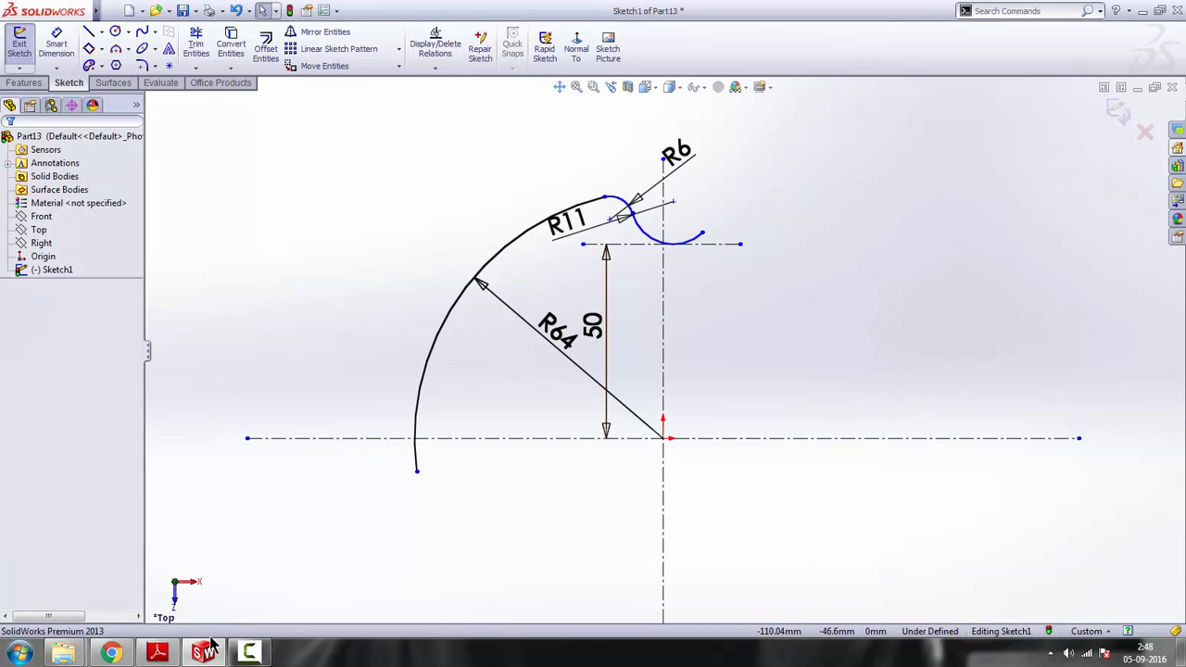
click(160, 653)
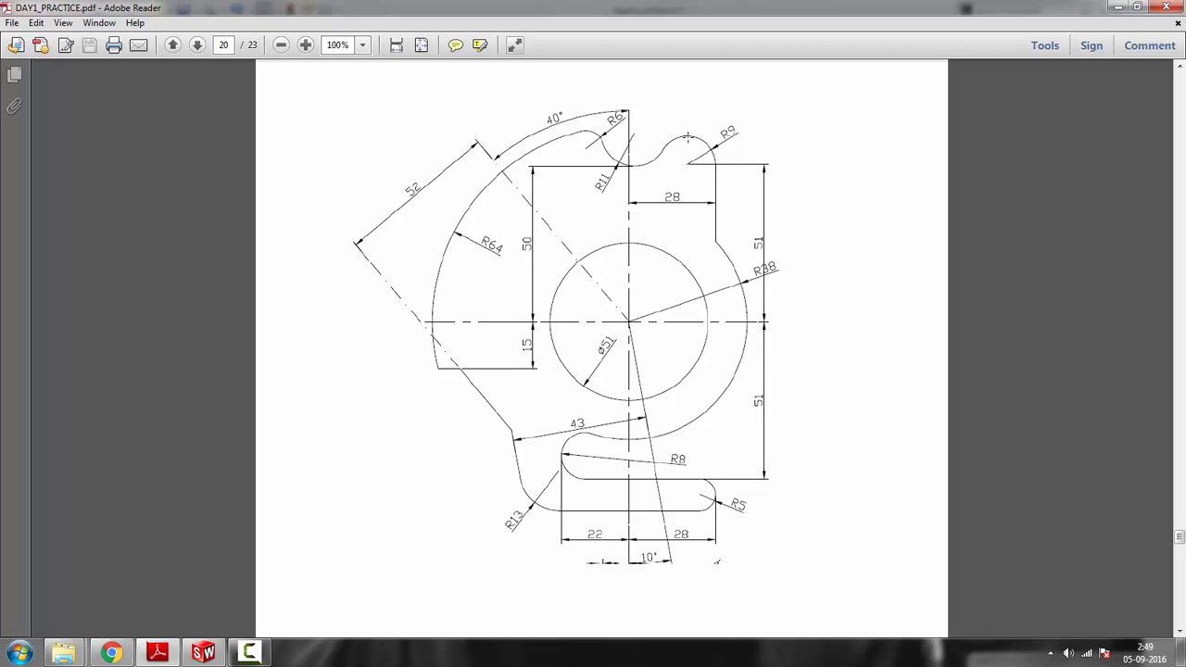
click(1116, 9)
click(116, 51)
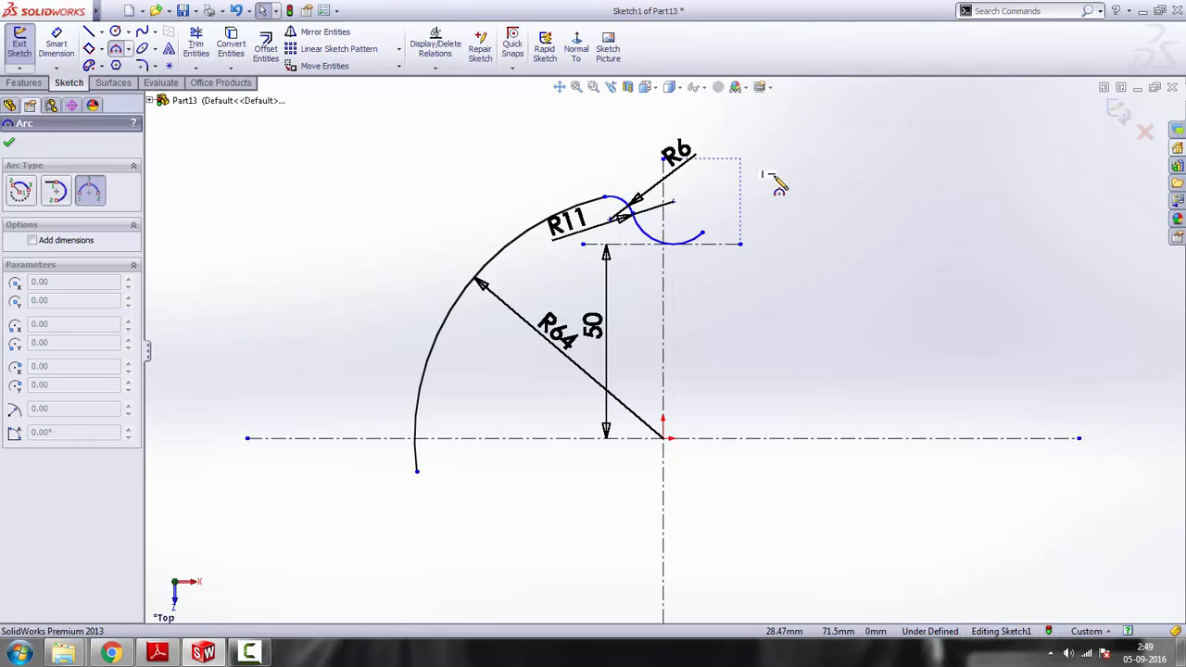
click(703, 233)
click(766, 200)
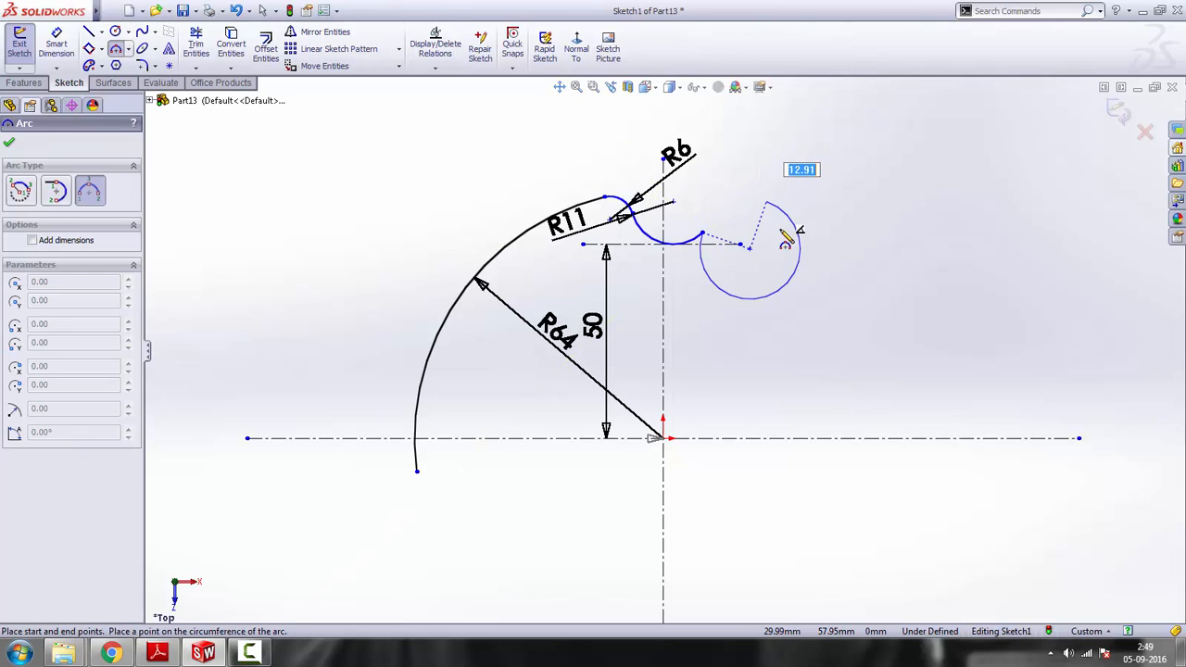
click(752, 194)
key(Escape)
Lower the new convex arc's free end and shorten the upper horizontal centreline to end just past the vertical centreline
right_click(816, 224)
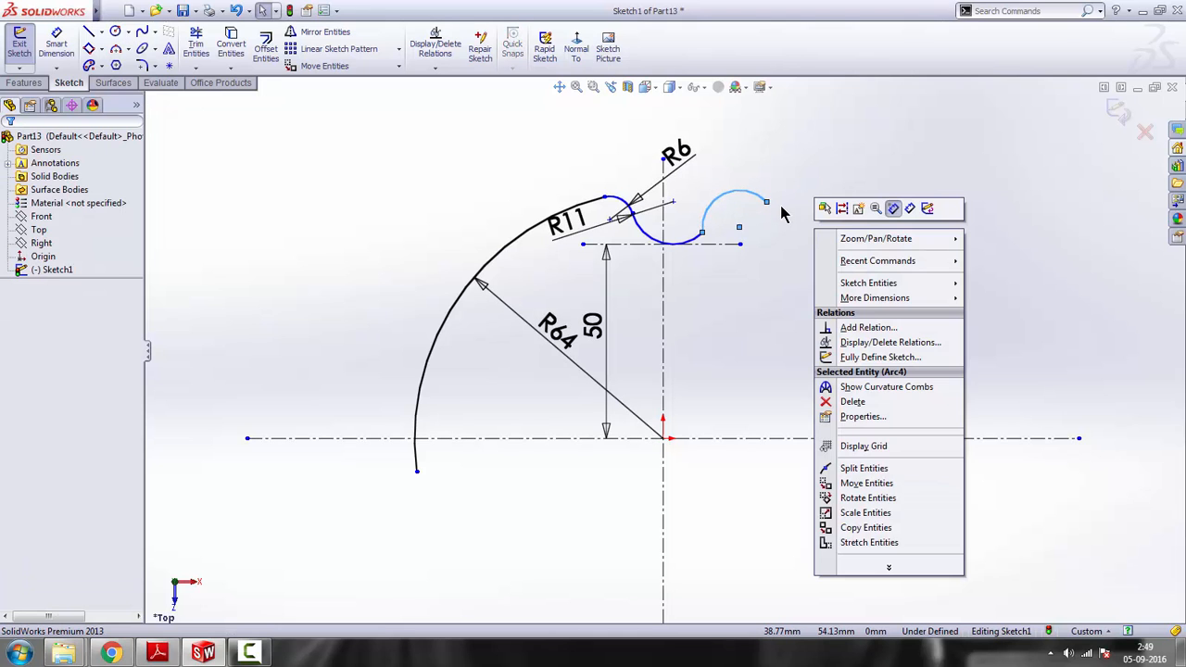
key(Escape)
mouse_move(766, 201)
mouse_down()
mouse_move(774, 252)
mouse_move(696, 256)
mouse_up()
click(739, 267)
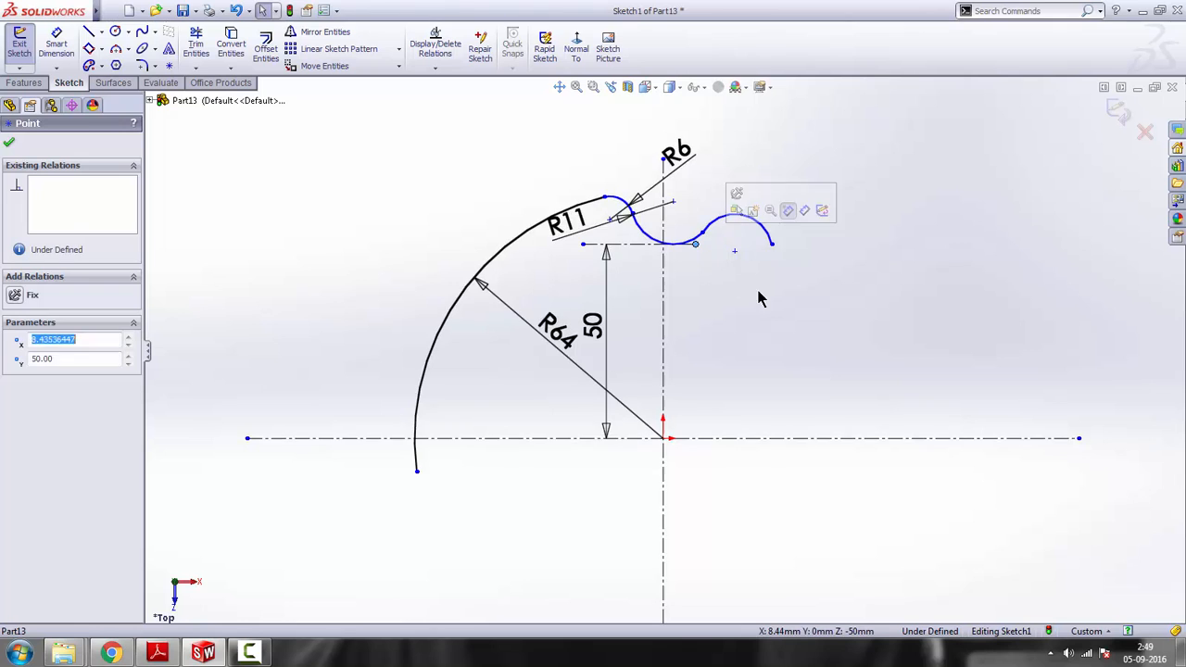
click(785, 288)
Make the new convex arc tangent to the R11 arc
scroll(738, 252, down, 2)
click(674, 245)
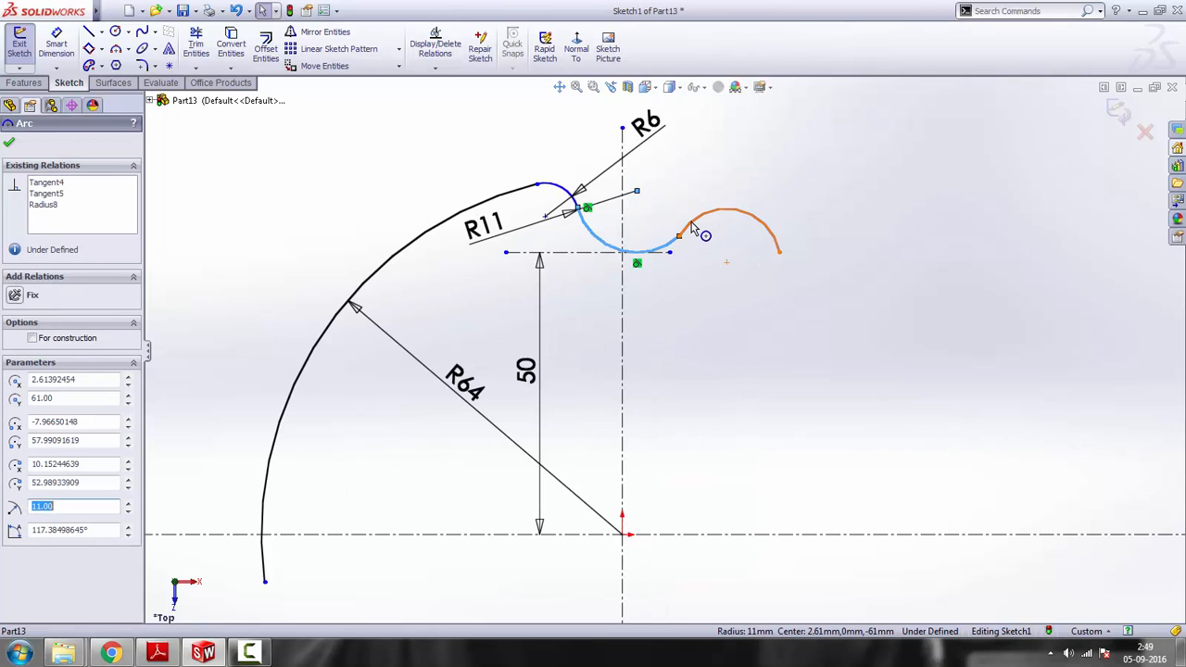
ctrl+click(695, 227)
click(722, 300)
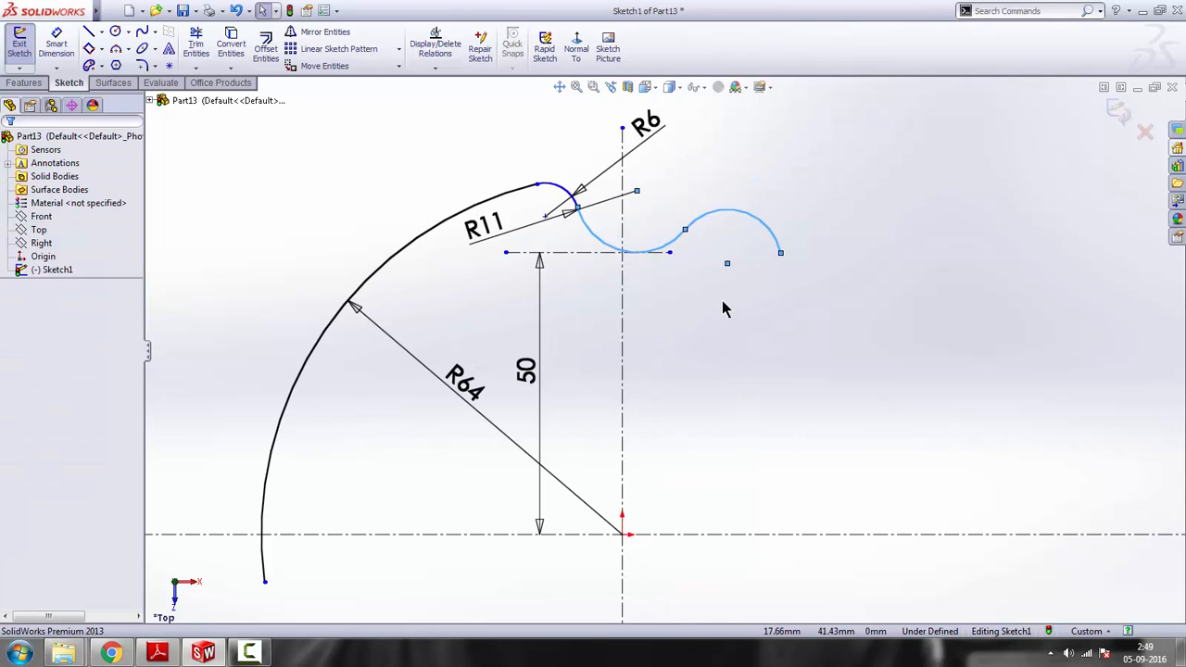
Check the reference drawing and dimension the new convex arc with a radius of 9 mm
scroll(722, 301, up, 2)
scroll(689, 357, up, 3)
scroll(686, 340, down, 3)
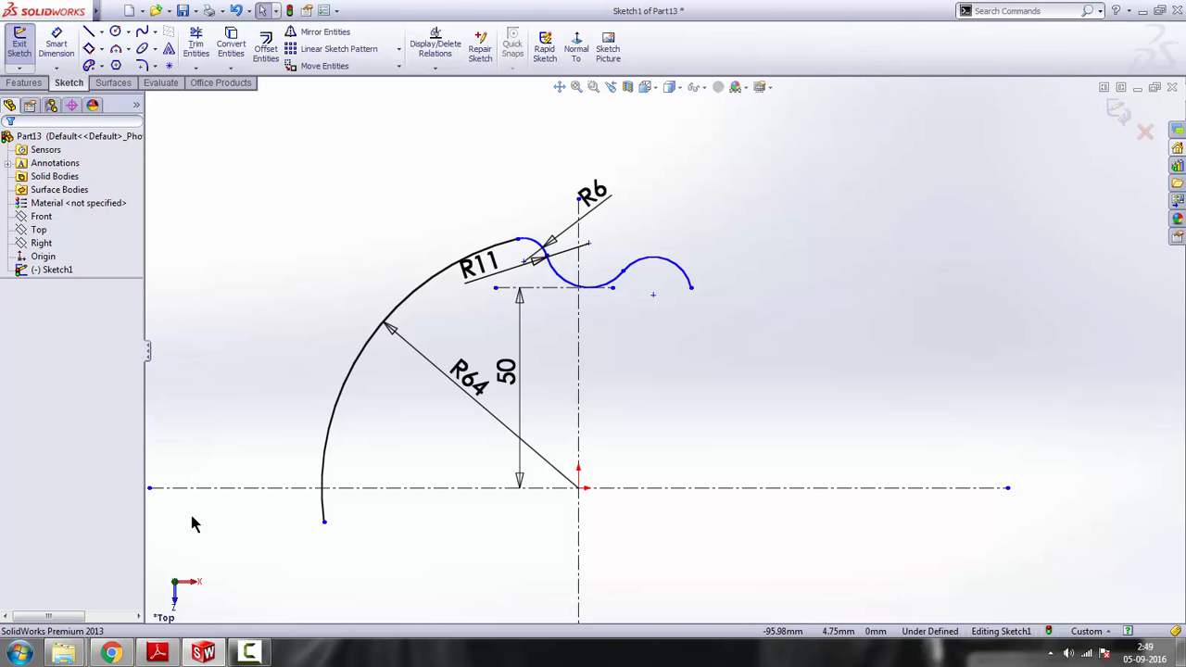
click(157, 654)
click(158, 653)
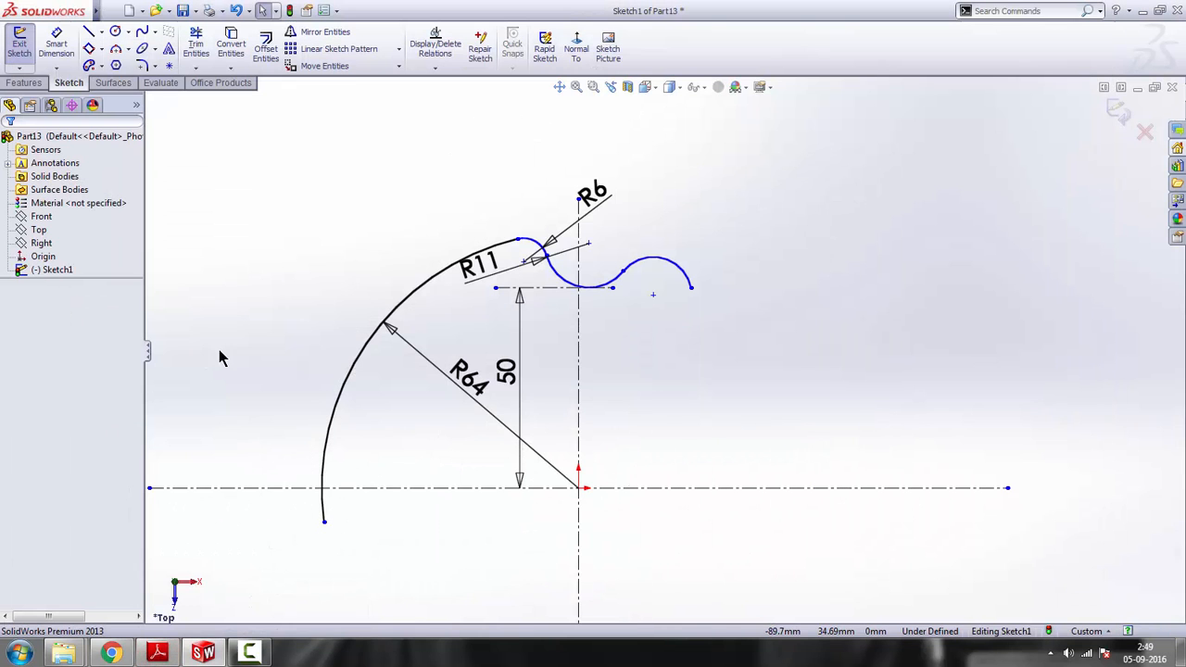
click(57, 46)
click(694, 293)
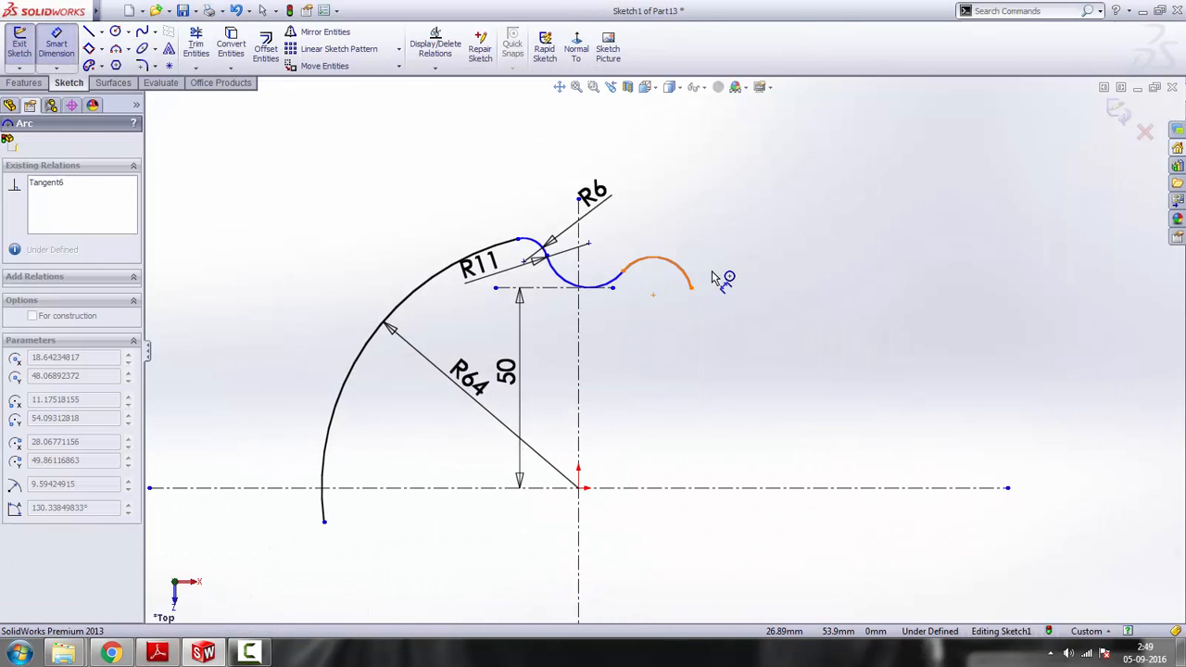
click(730, 207)
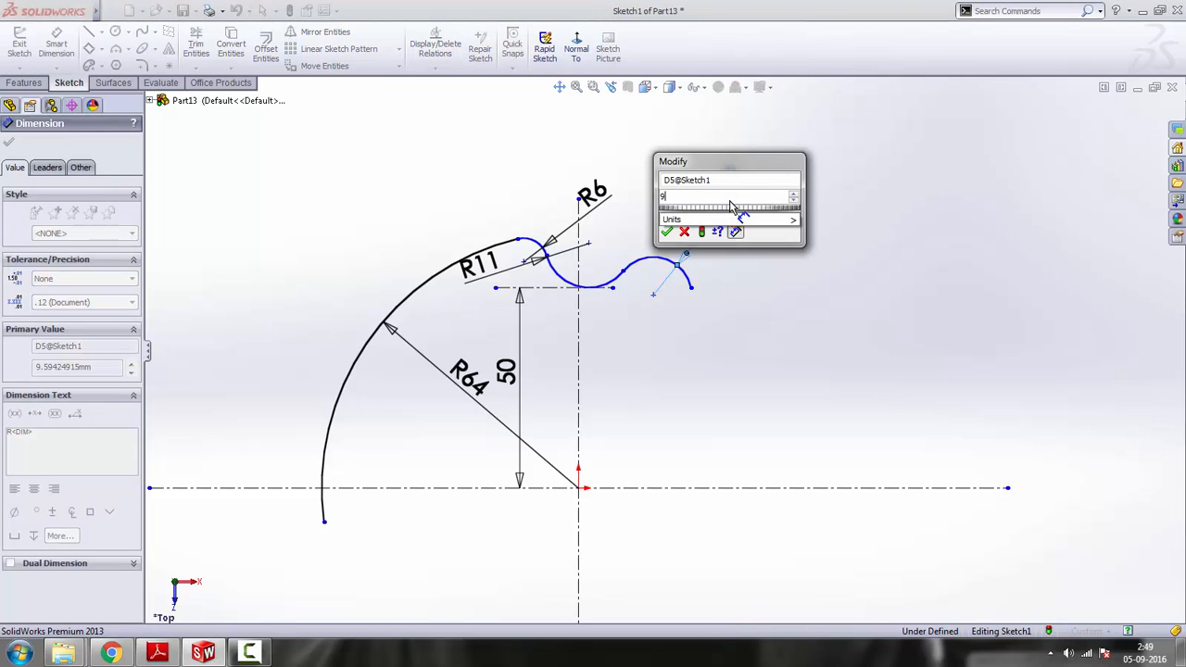
text(9)
key(Return)
right_click(716, 301)
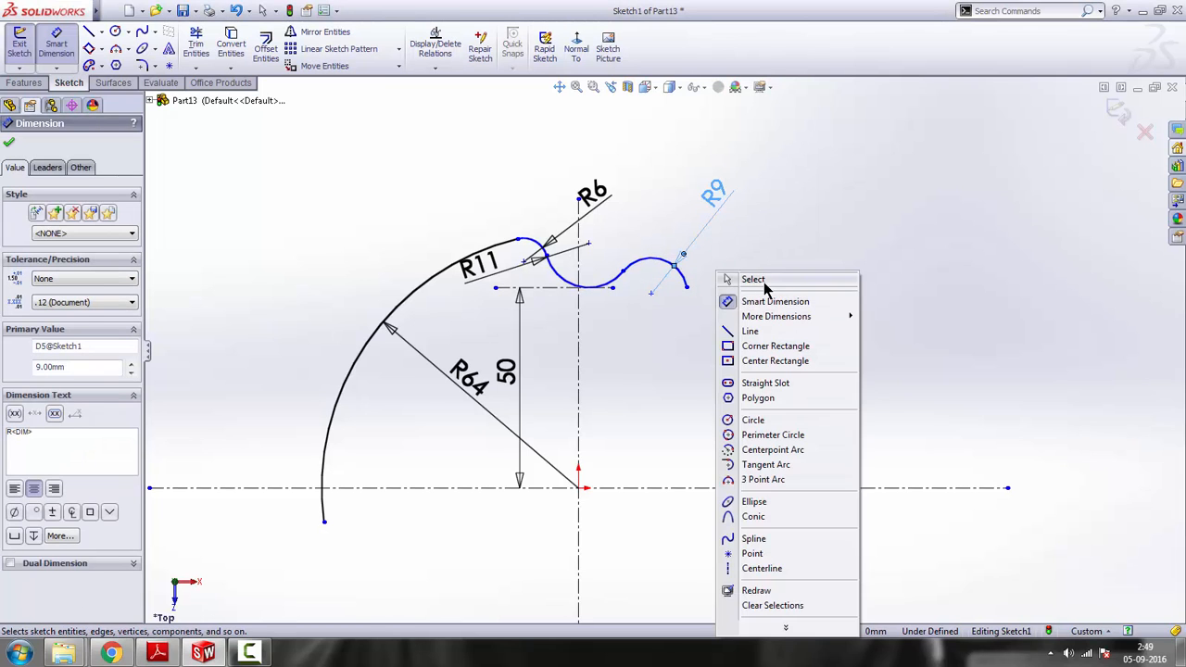
click(732, 281)
Review the reference drawing and sketch a vertical line about 35 mm long downward from the R9 arc's free end
scroll(661, 350, up, 2)
click(157, 653)
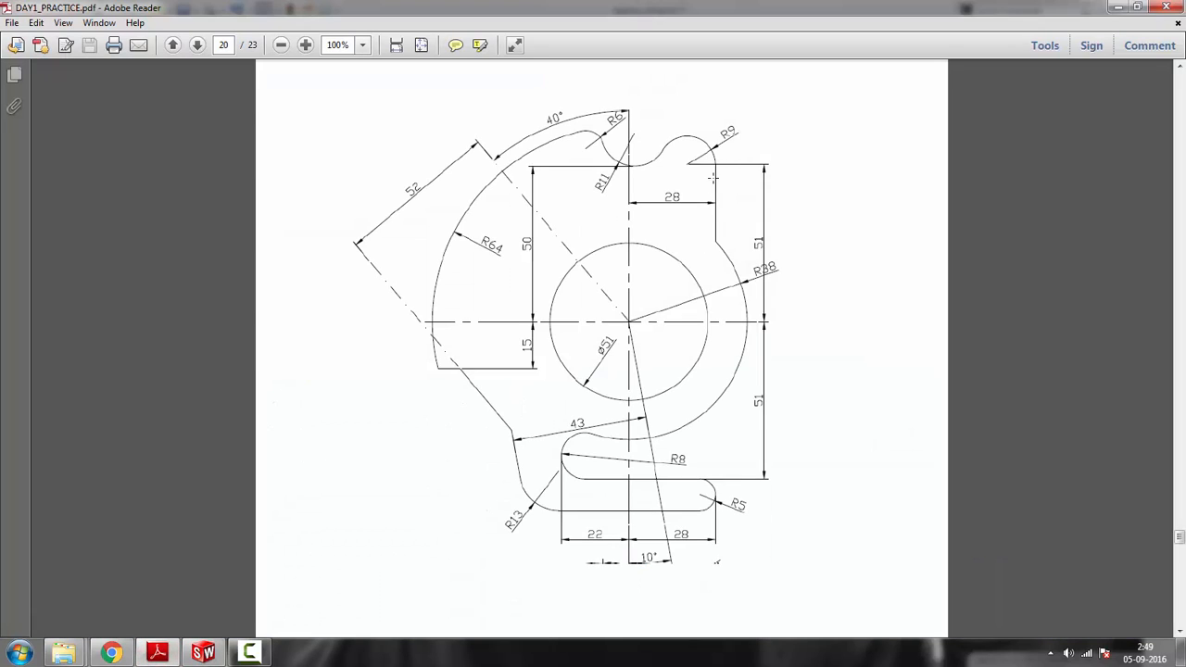
click(633, 202)
click(910, 213)
click(1118, 7)
click(89, 32)
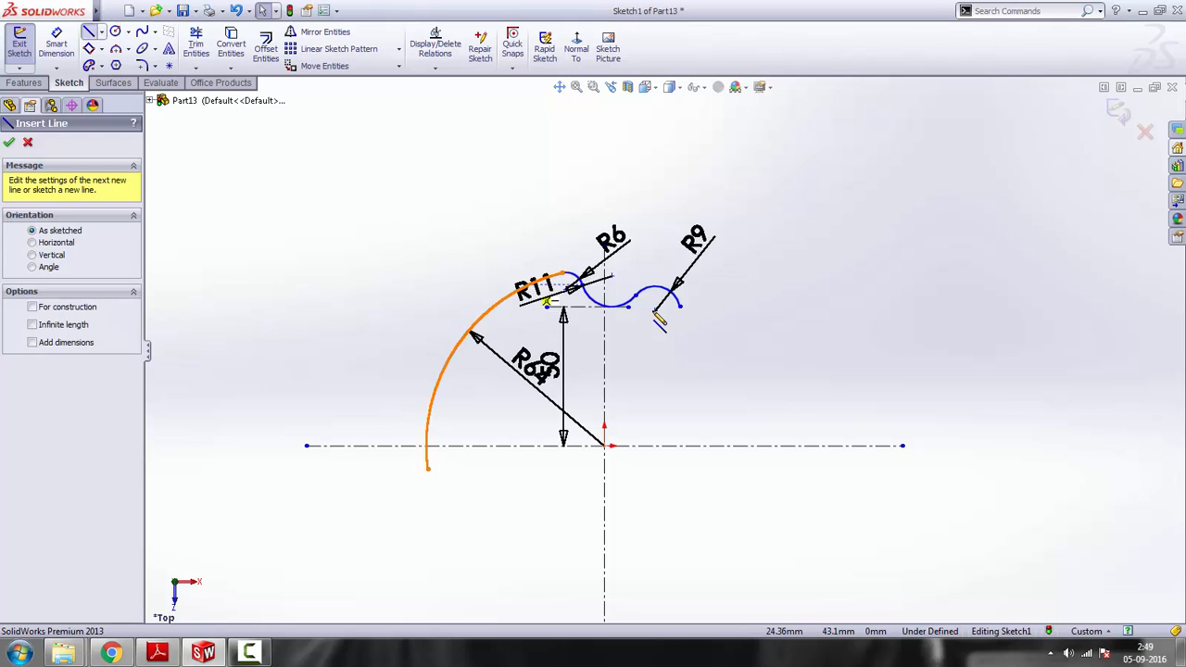
click(681, 307)
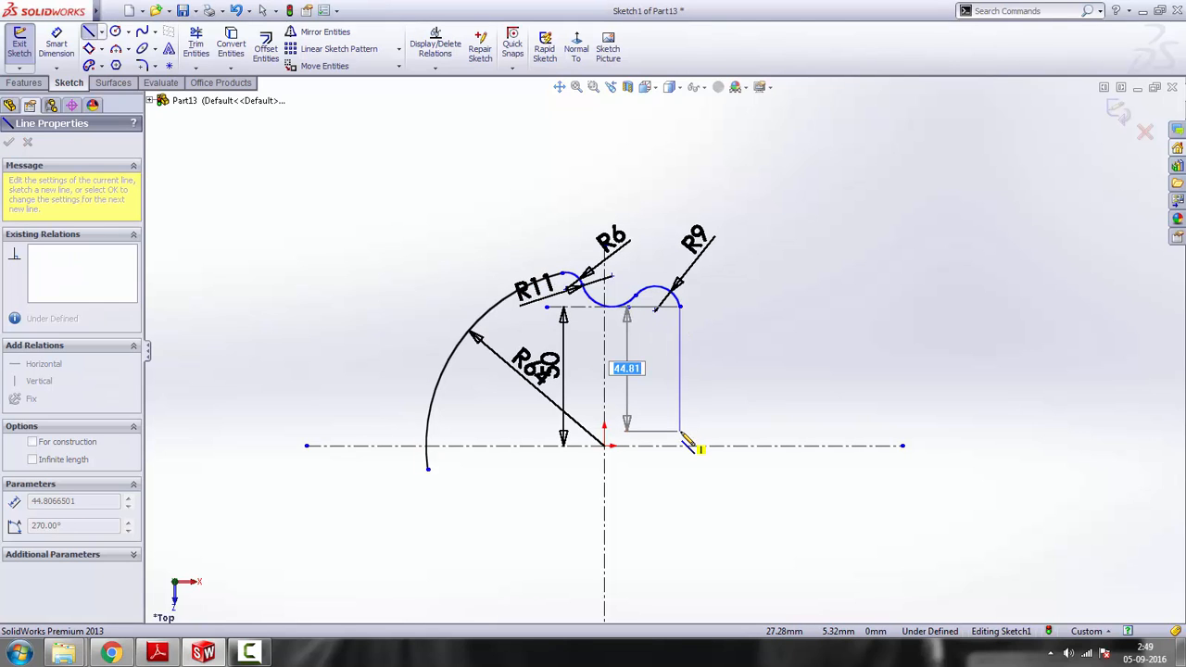
click(680, 404)
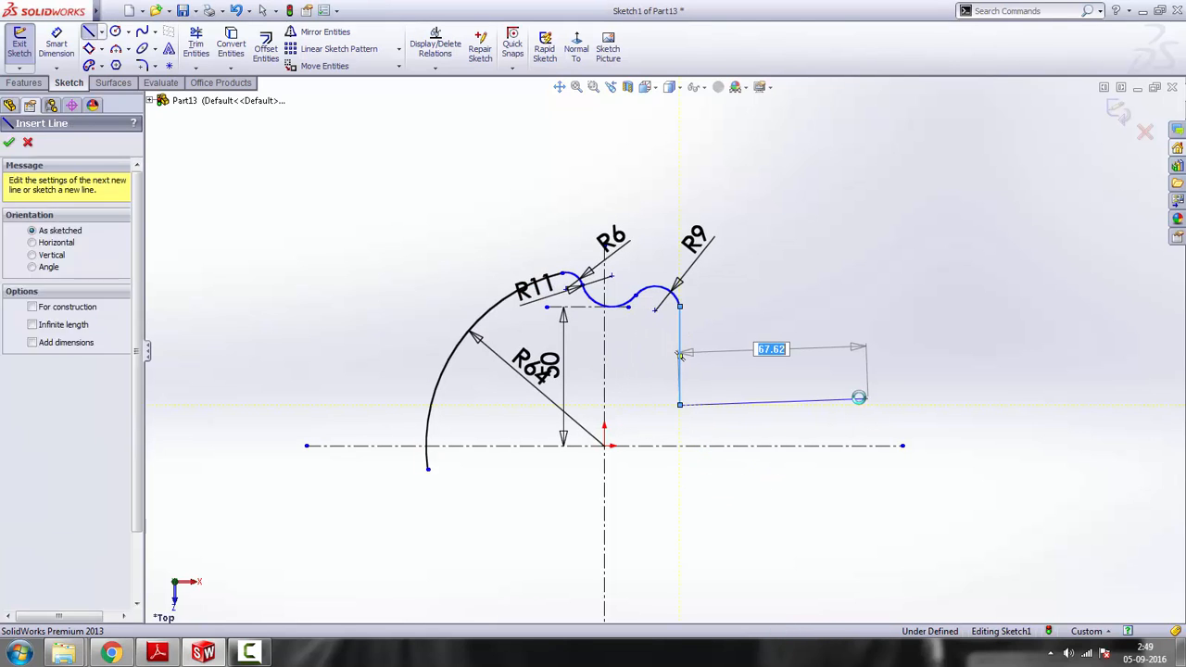
key(Escape)
Make the vertical line tangent to the R9 arc
click(664, 294)
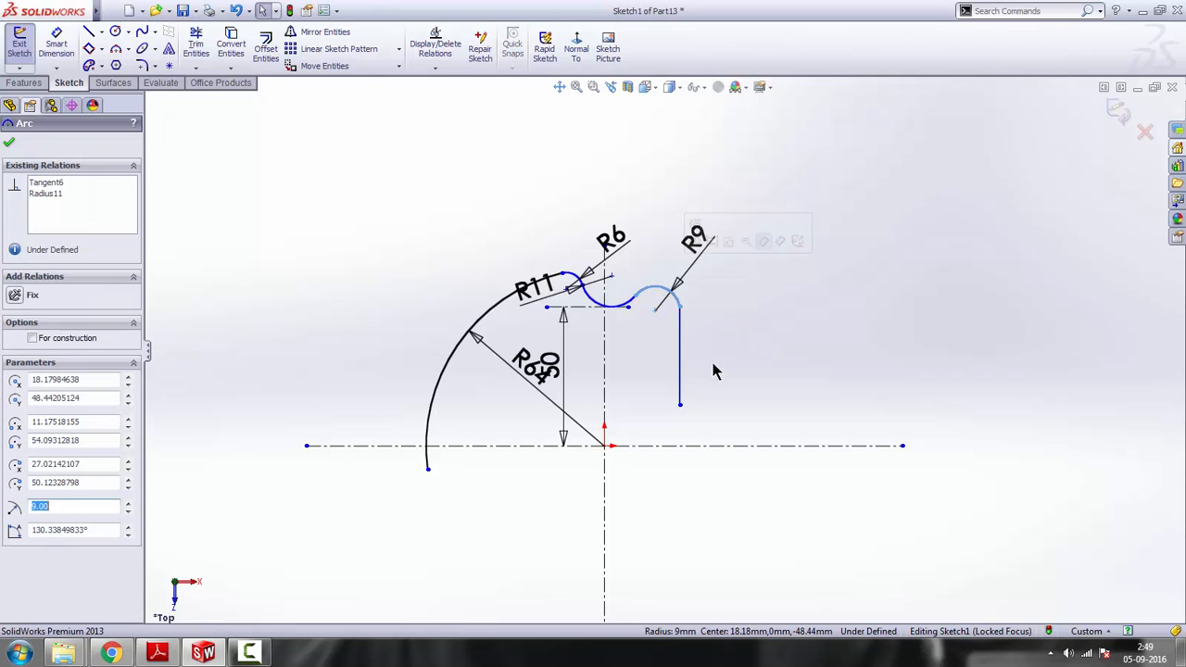
ctrl+click(681, 341)
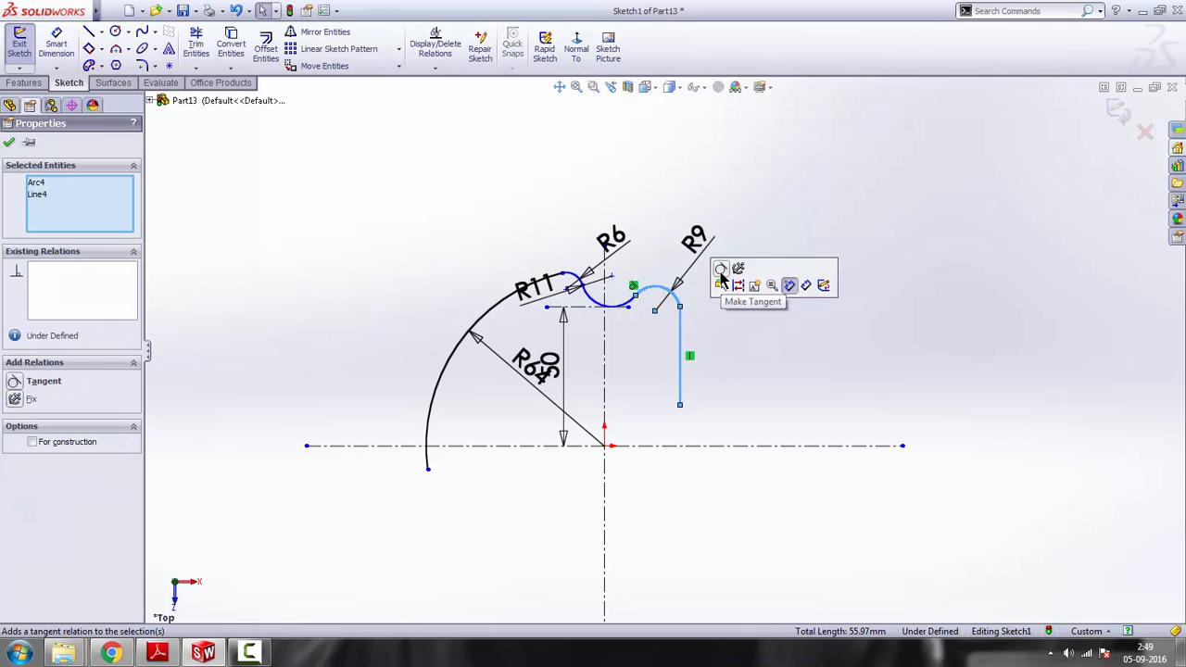
click(728, 274)
click(755, 361)
Dimension the vertical line 28 mm from the vertical centreline
click(56, 46)
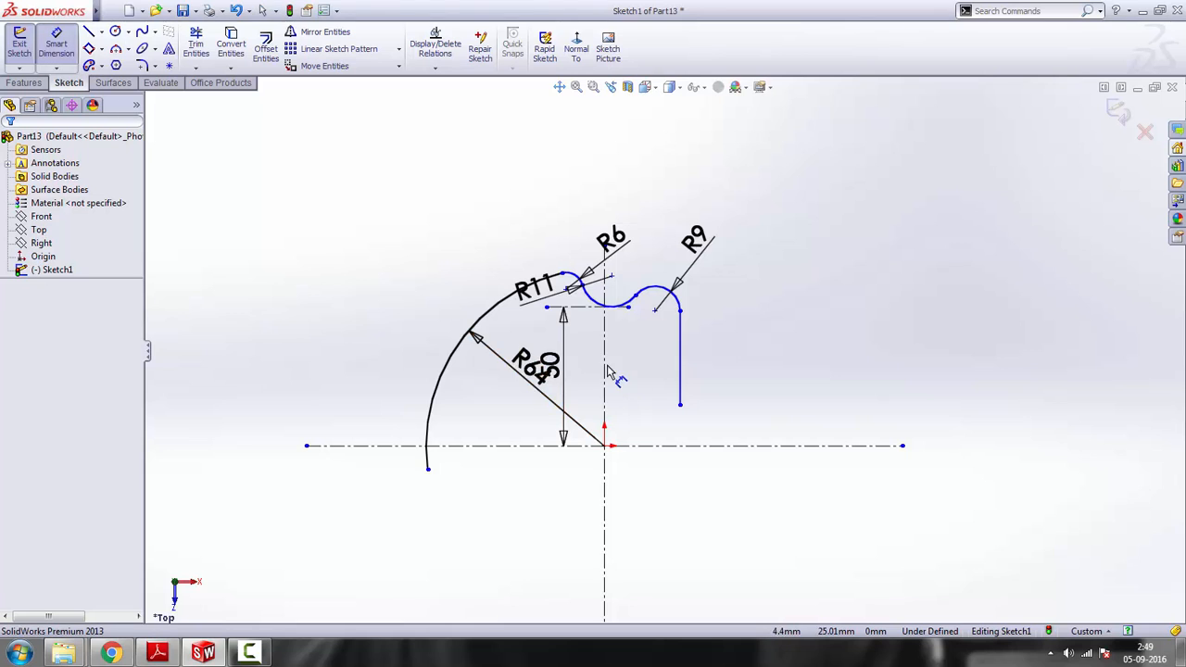
click(680, 369)
click(605, 357)
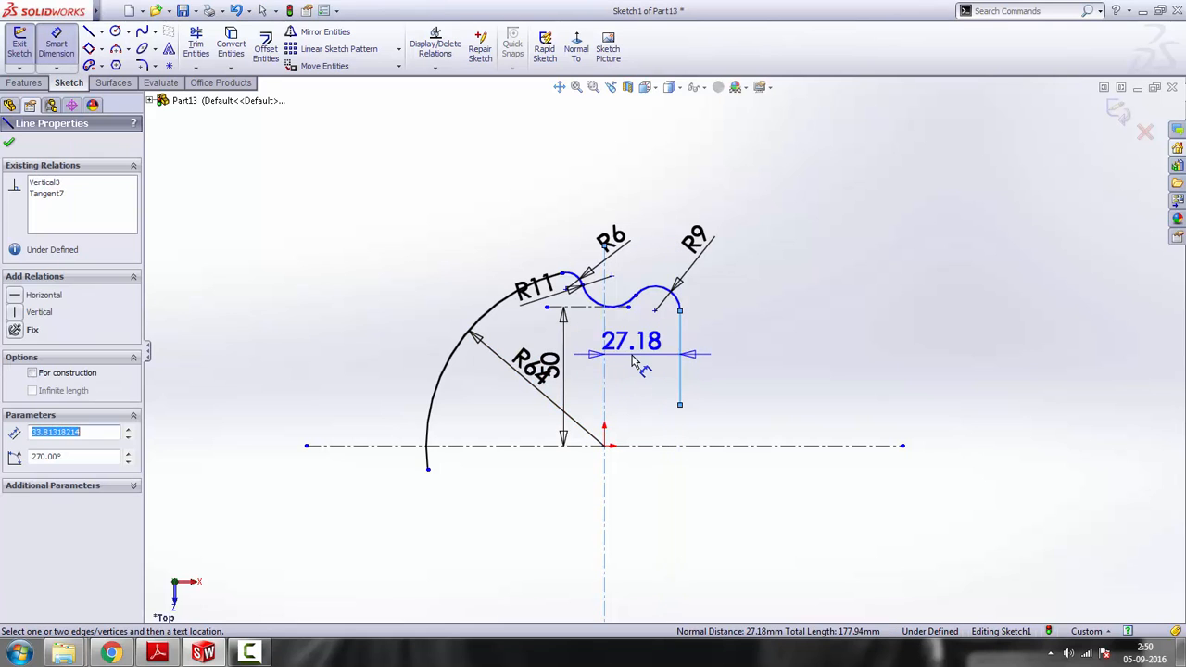
click(633, 361)
text(28)
key(Return)
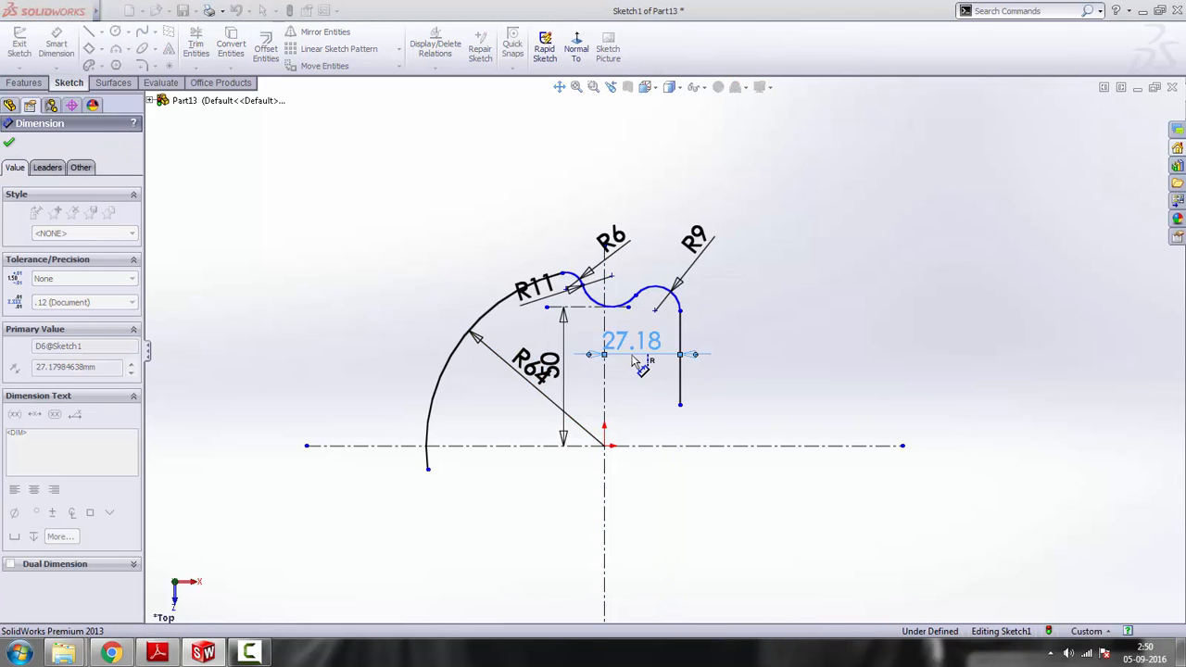
right_click(781, 236)
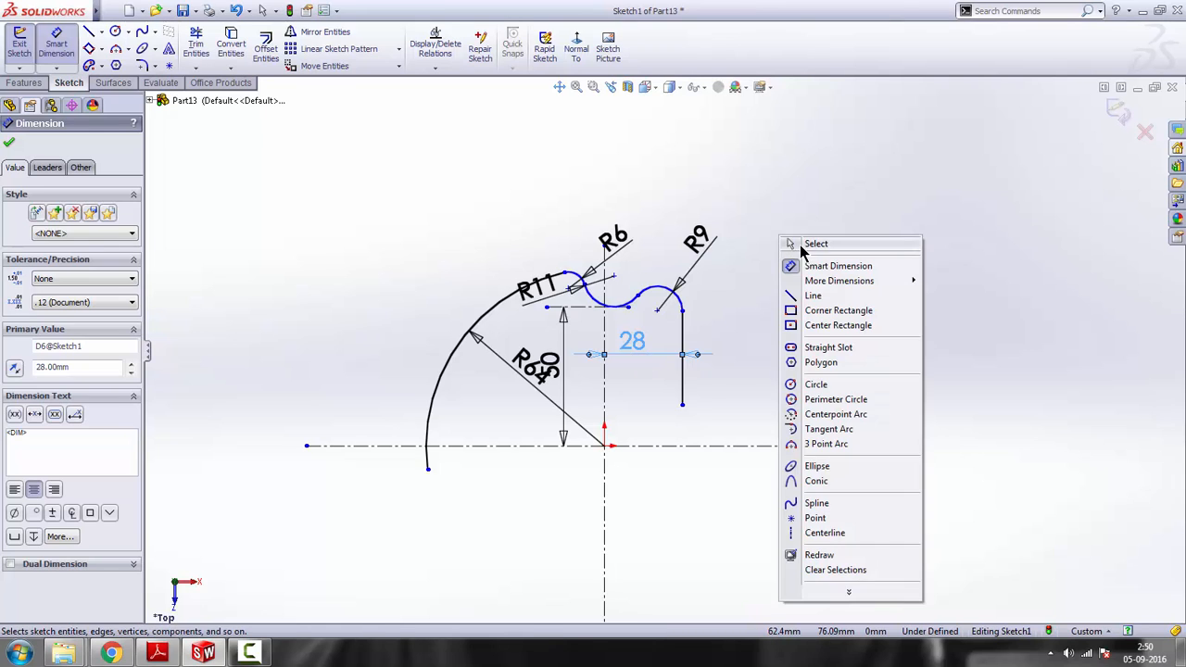
click(793, 239)
Check the reference drawing and dimension the R9 arc's centre 51 mm above the horizontal centreline
scroll(732, 448, up, 2)
scroll(659, 450, down, 1)
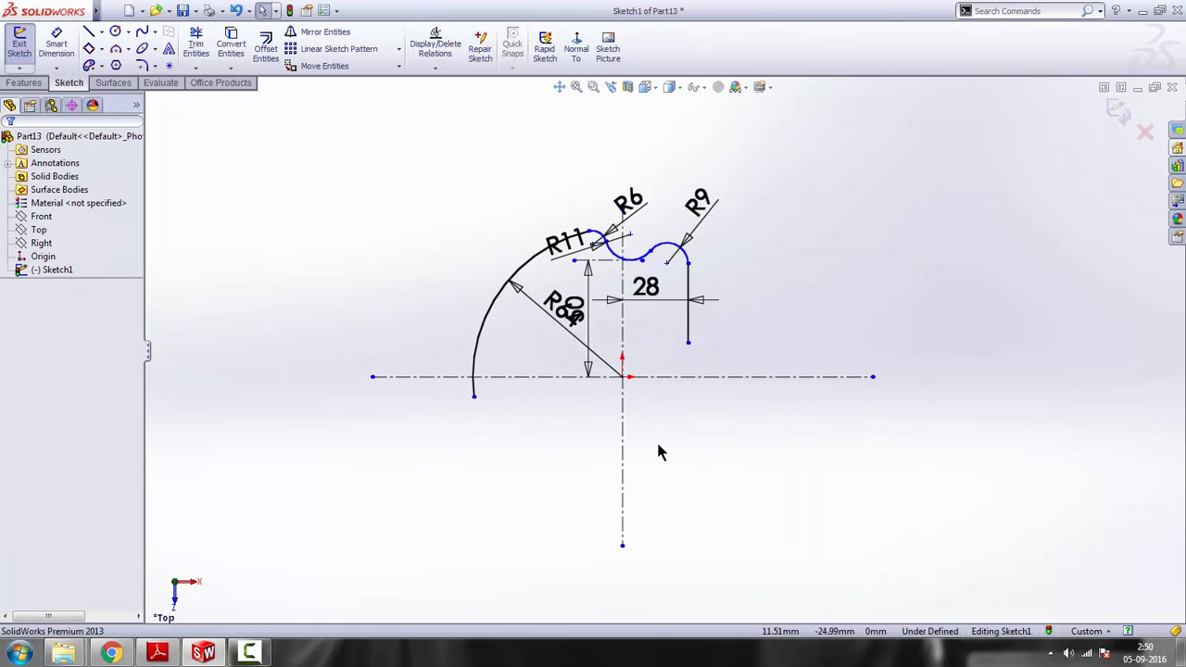
scroll(638, 413, down, 2)
scroll(588, 498, up, 2)
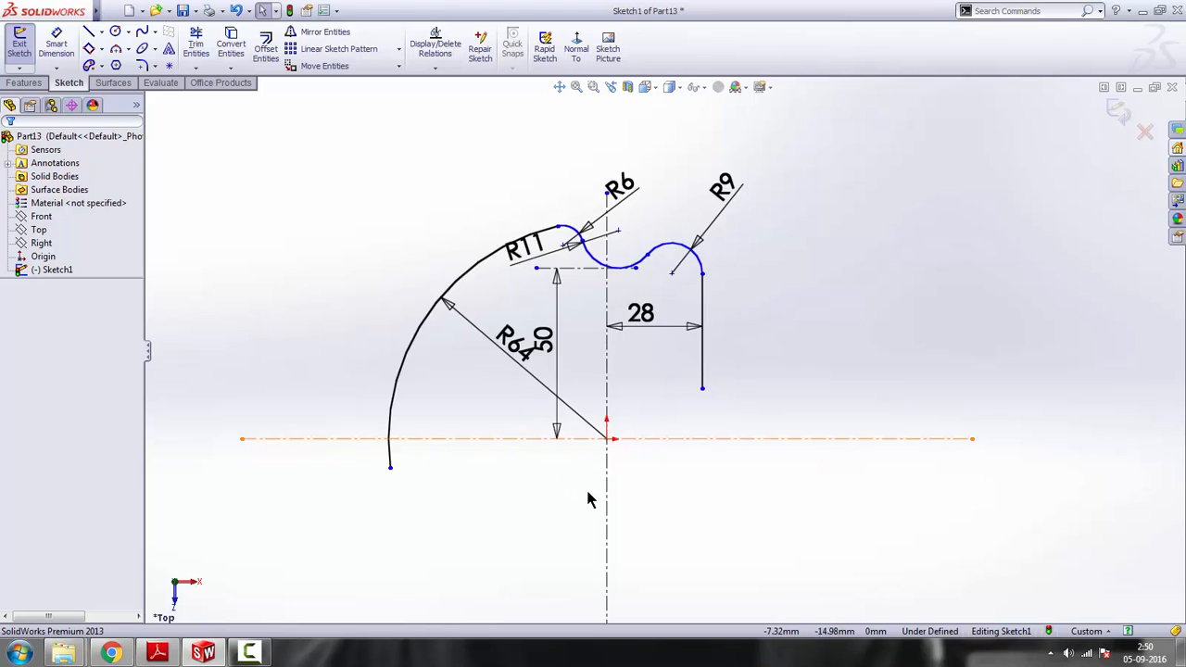
click(157, 653)
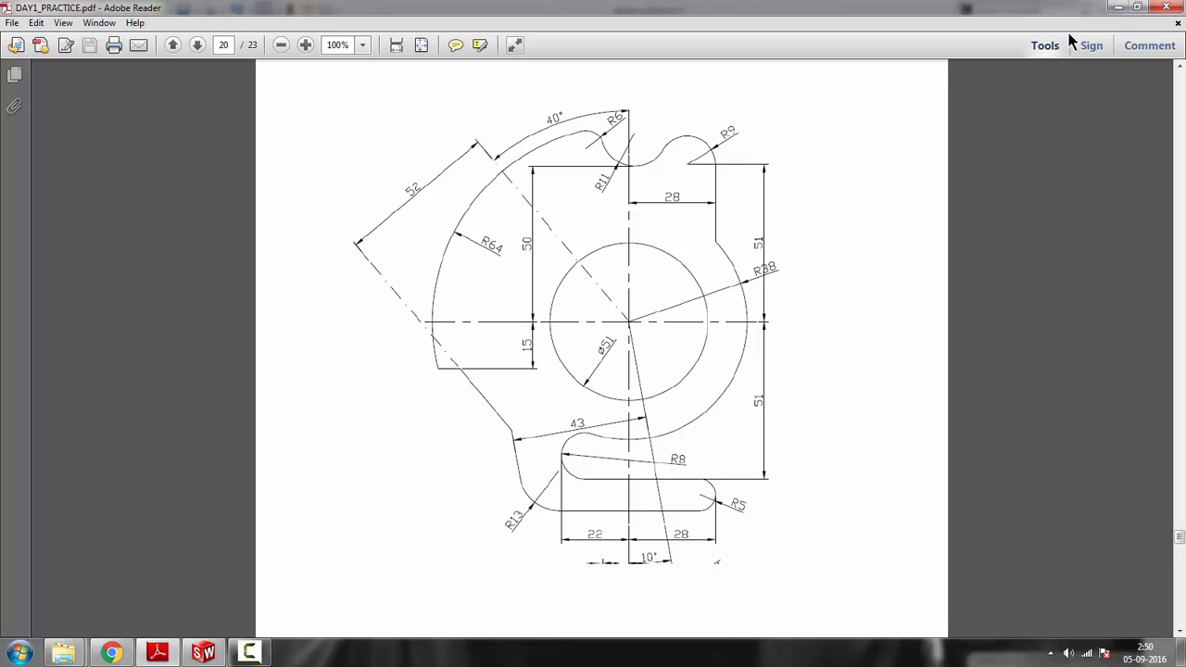
click(1117, 9)
click(56, 44)
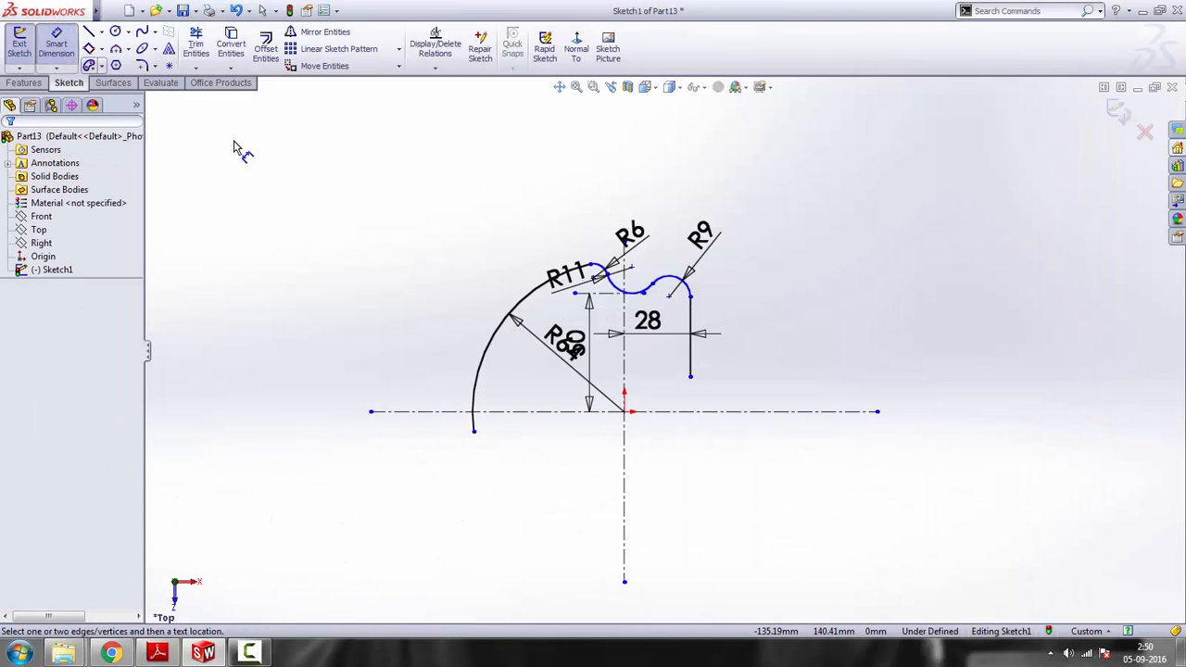
click(670, 298)
click(774, 411)
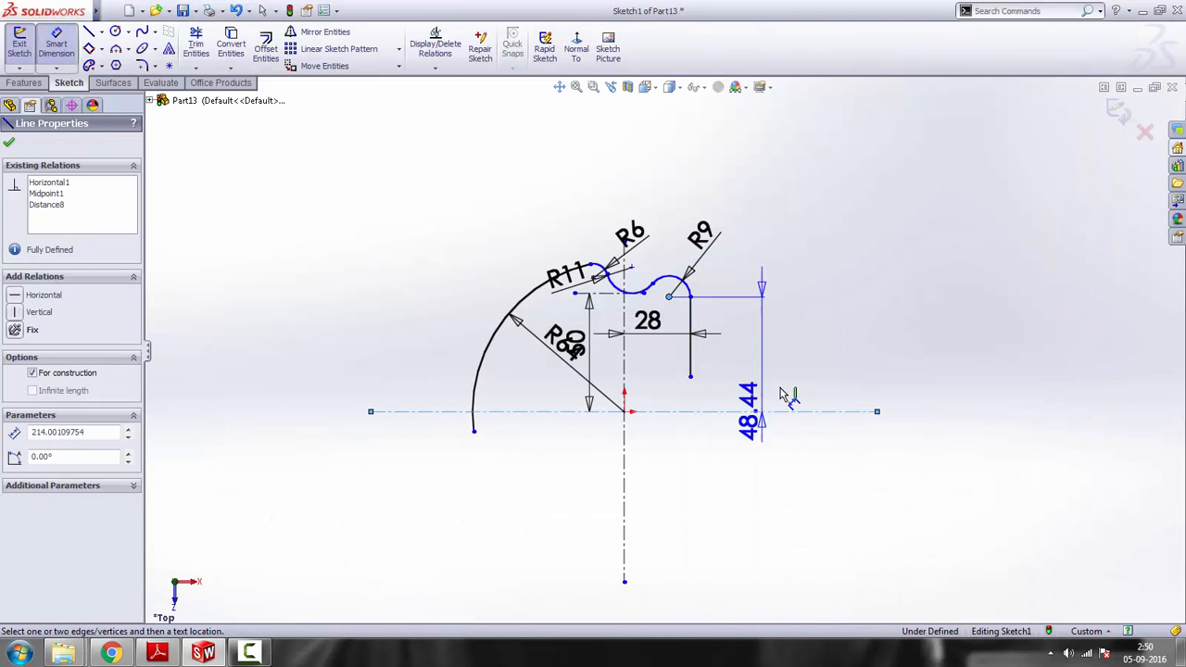
click(803, 341)
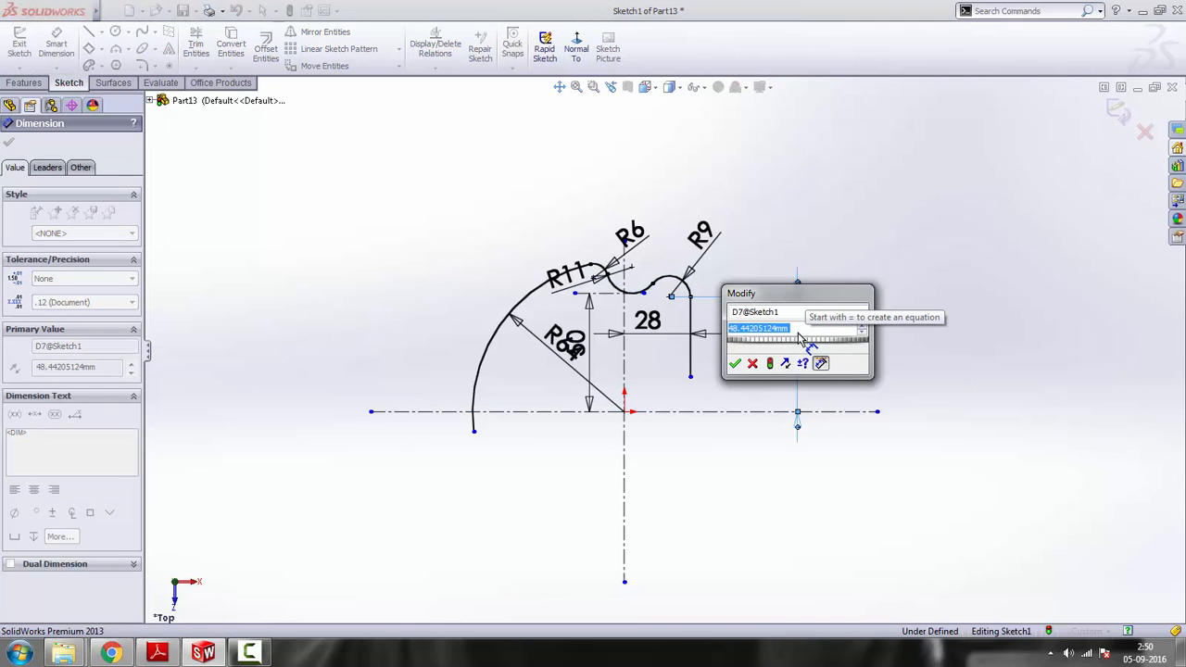
text(51)
key(Return)
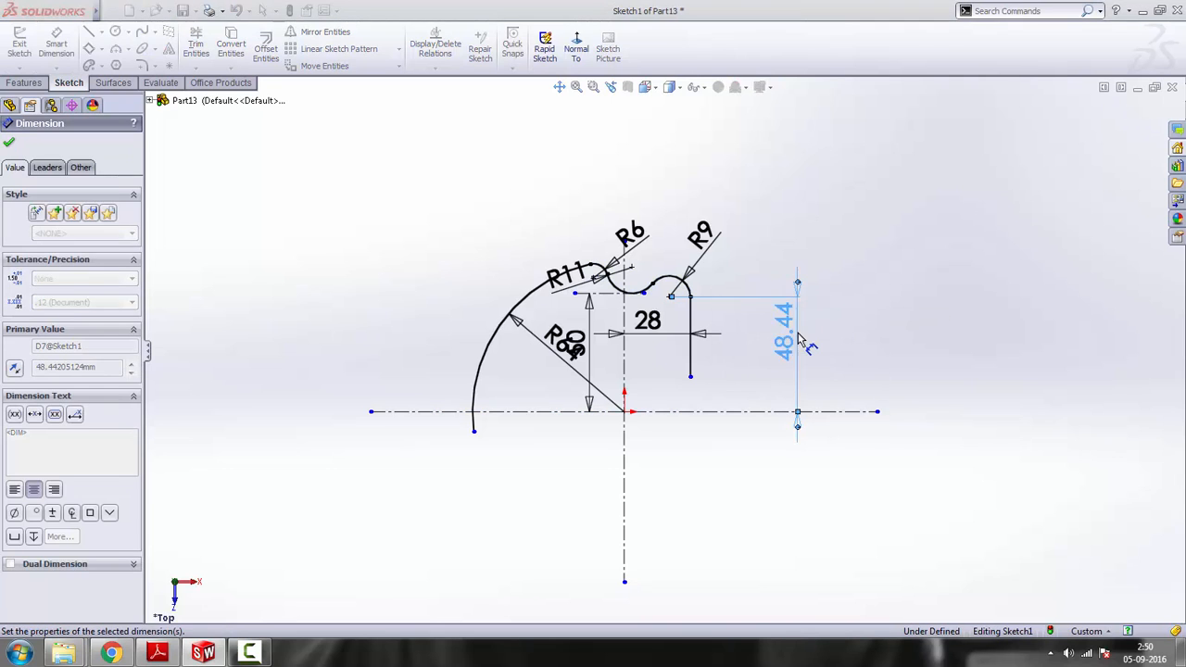
click(158, 653)
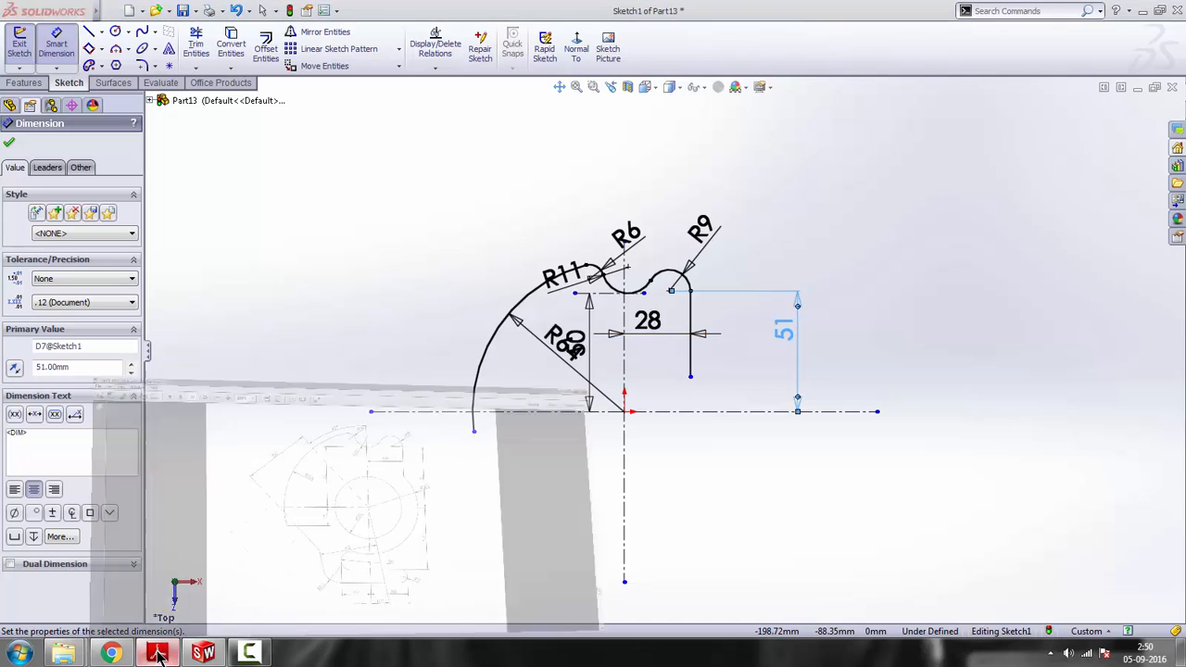
click(157, 653)
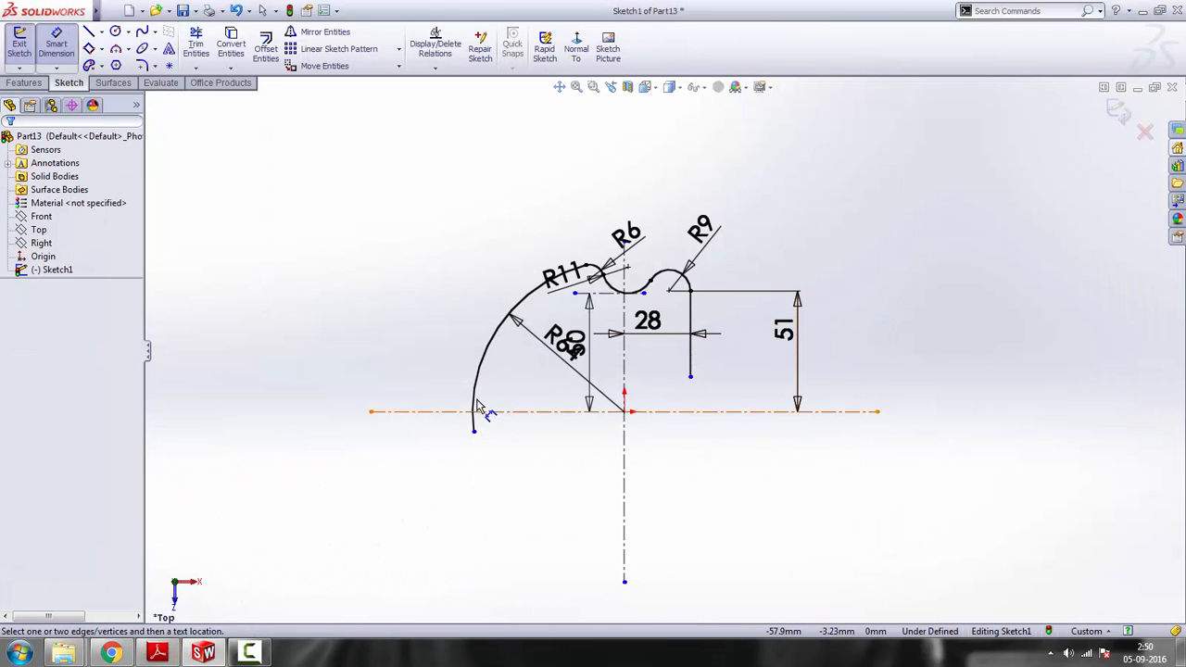
right_click(895, 257)
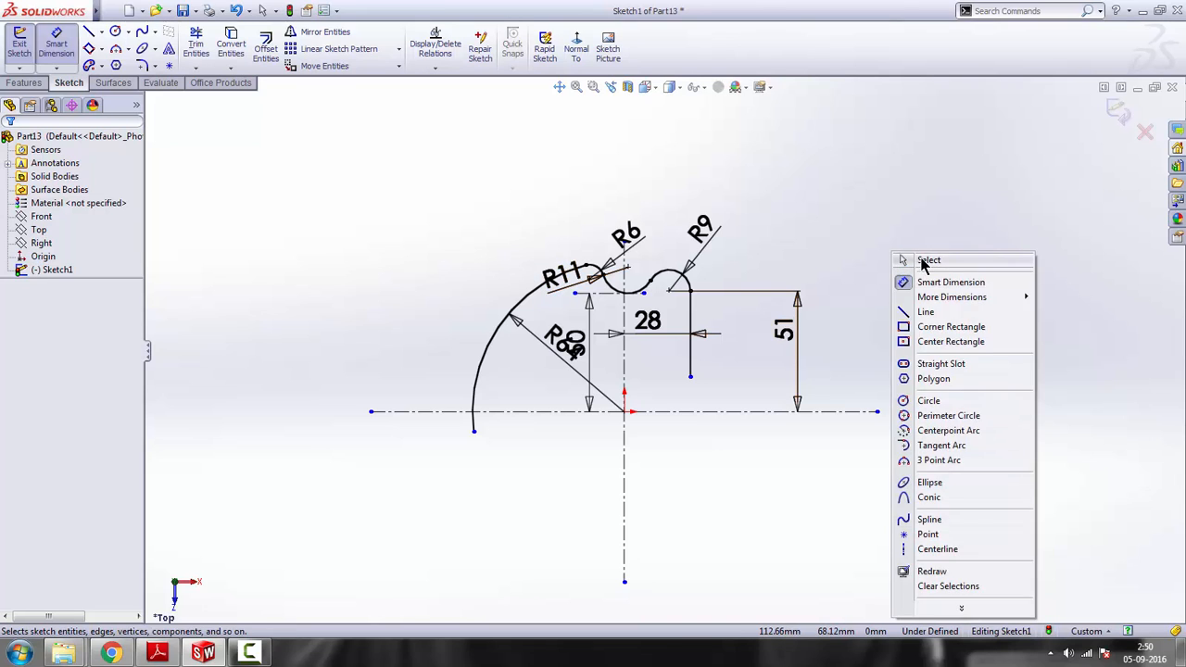
click(928, 260)
Review the reference drawing and sketch a large three-point arc from the vertical line's lower end, bulging outward and curving below the origin
scroll(638, 365, up, 1)
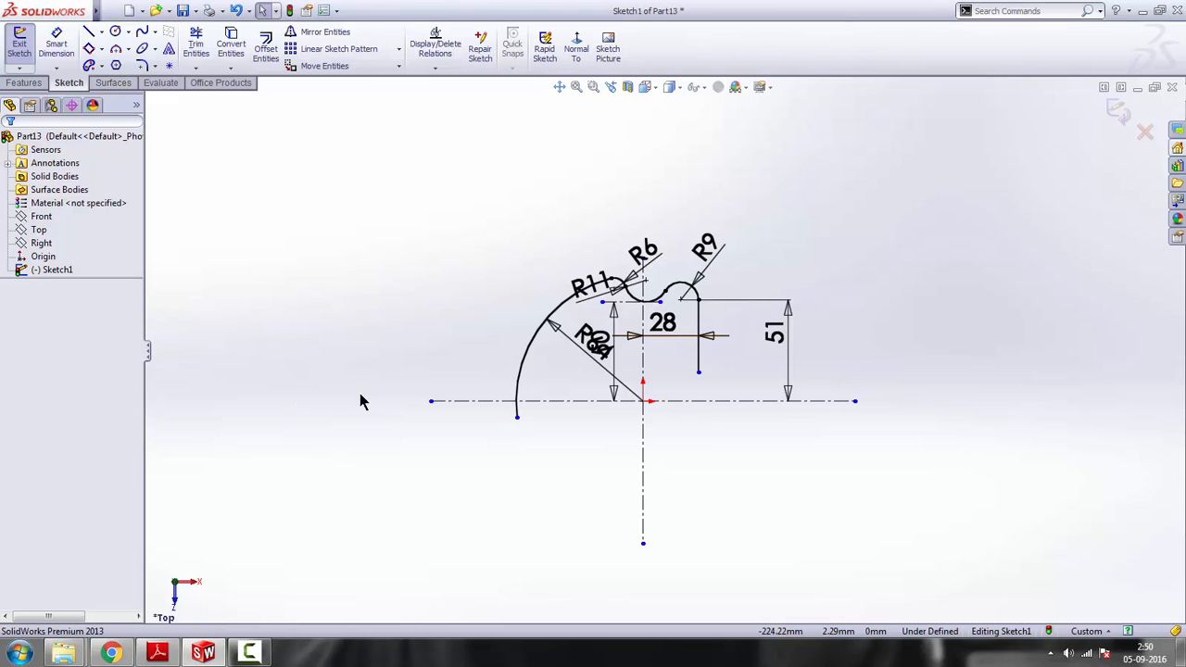
click(117, 55)
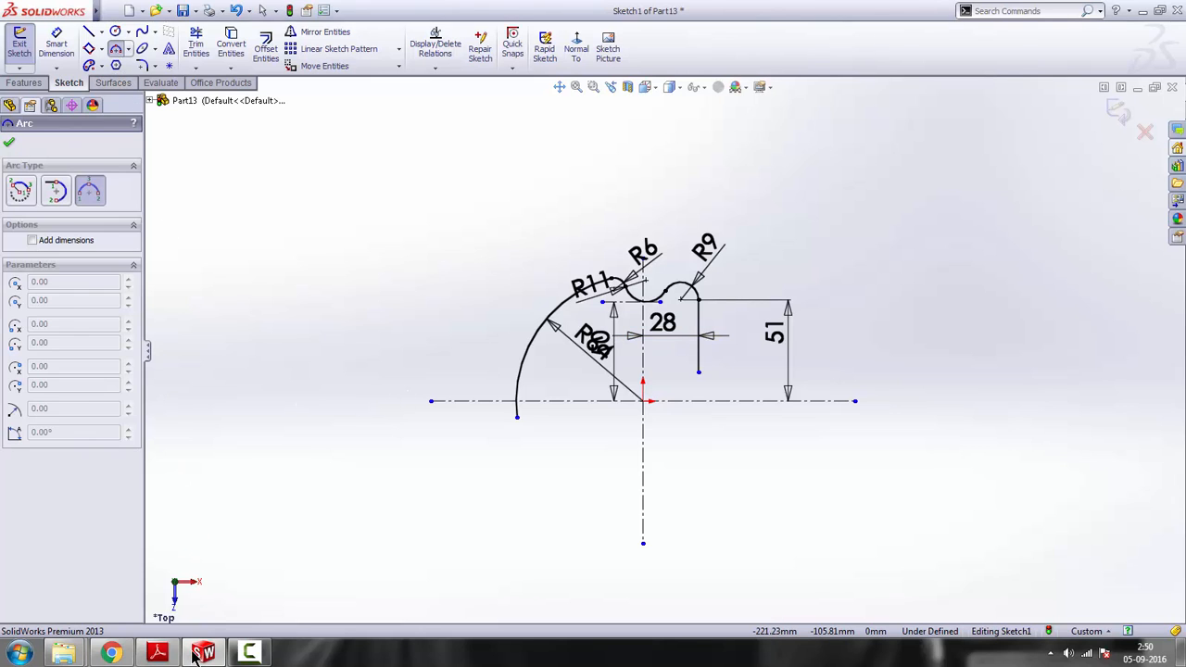
click(157, 653)
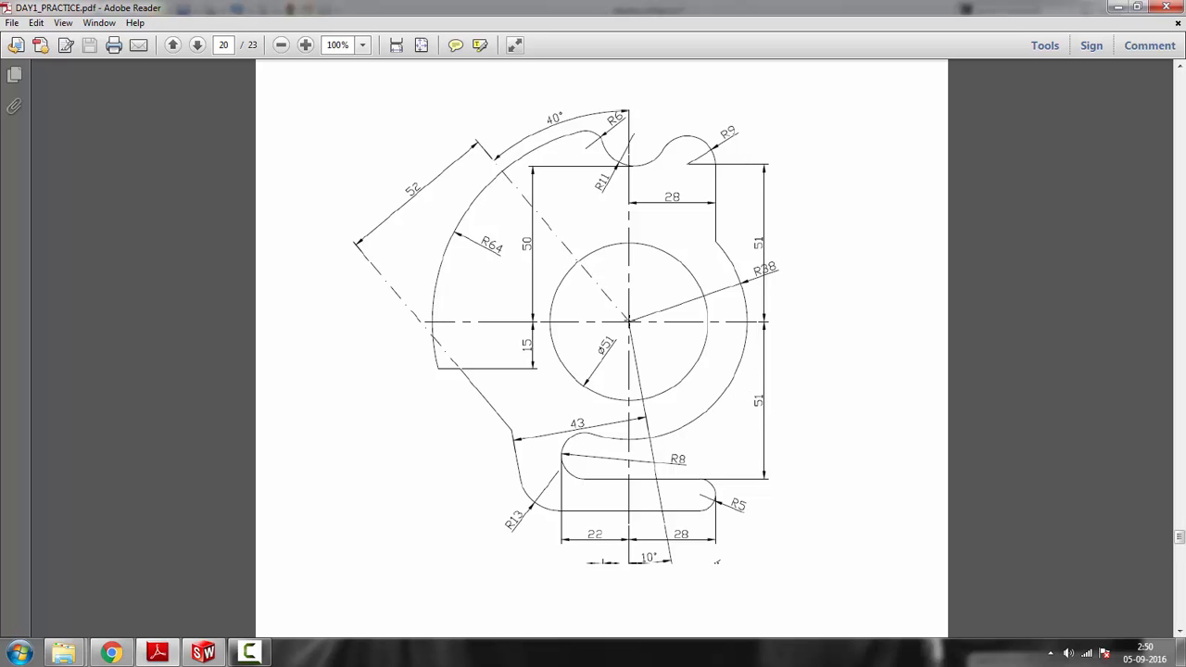
click(1114, 8)
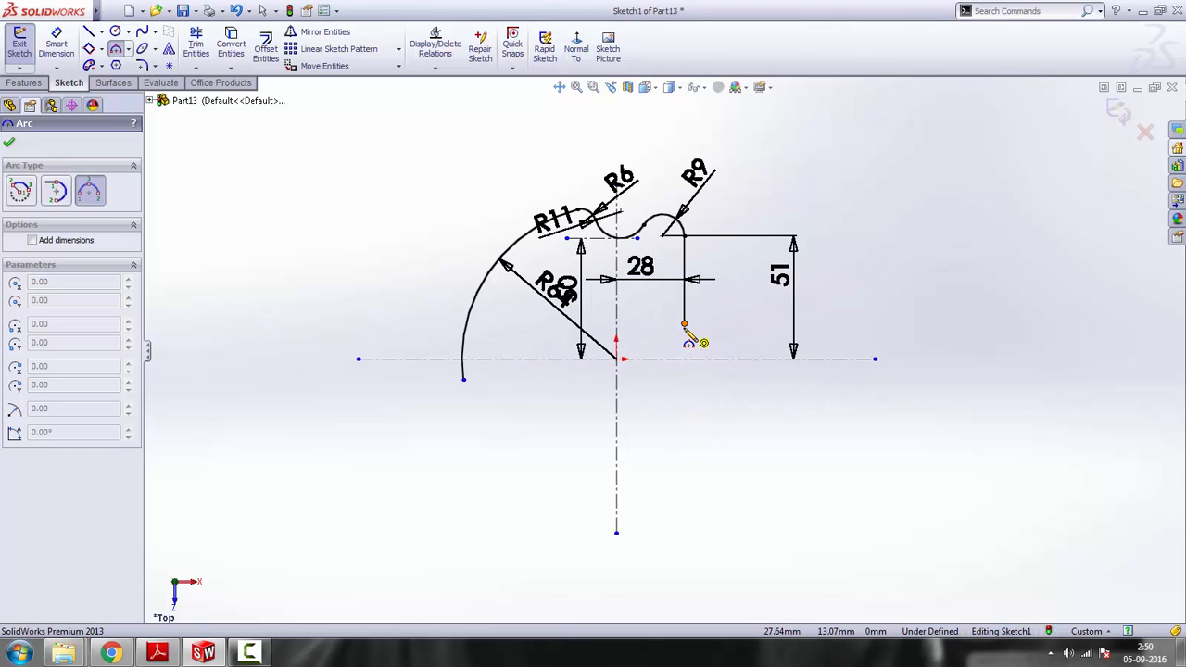
click(684, 325)
click(538, 447)
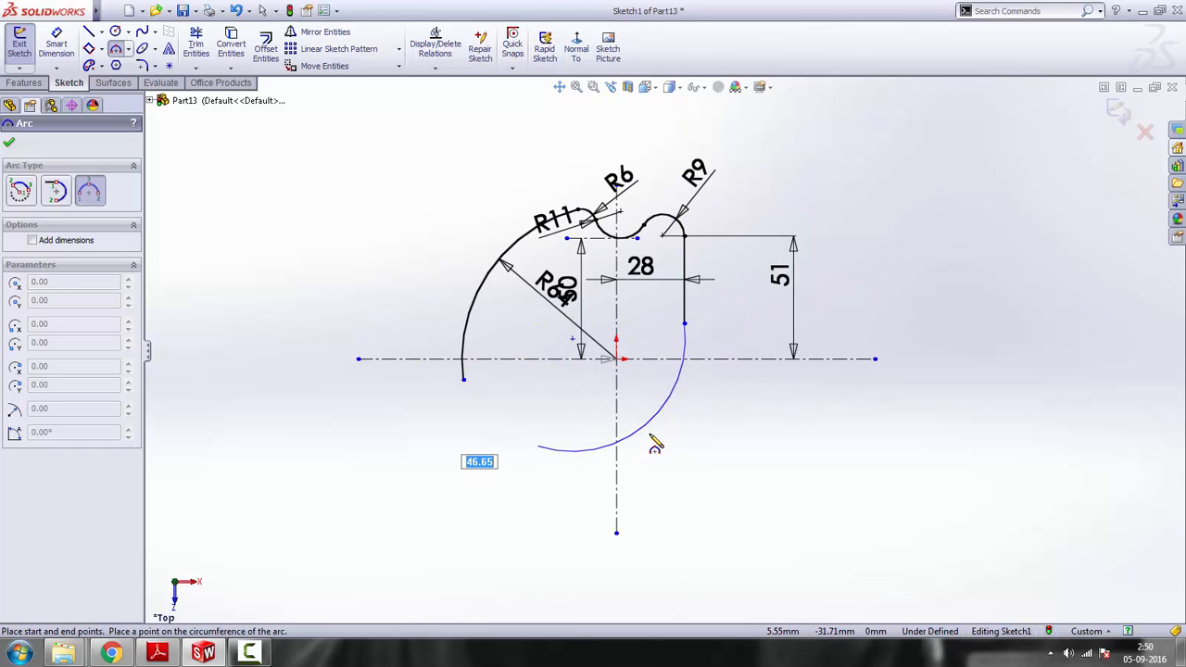
click(682, 422)
key(Escape)
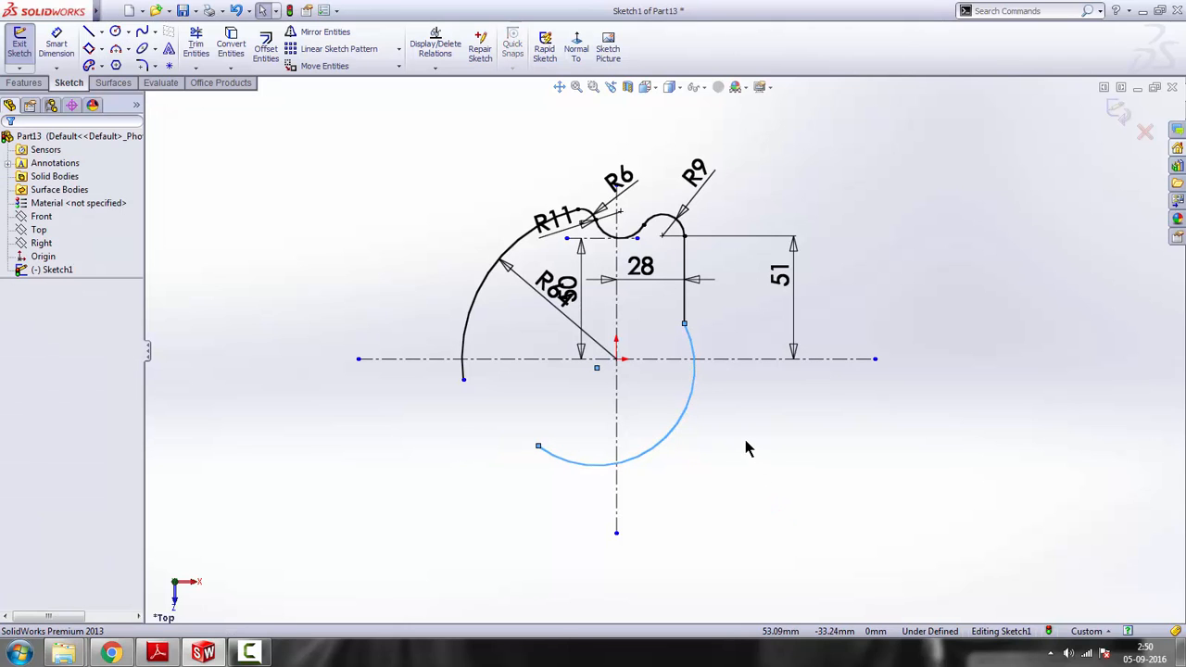
key(Escape)
Merge the large lower arc's centre point with the origin
click(597, 370)
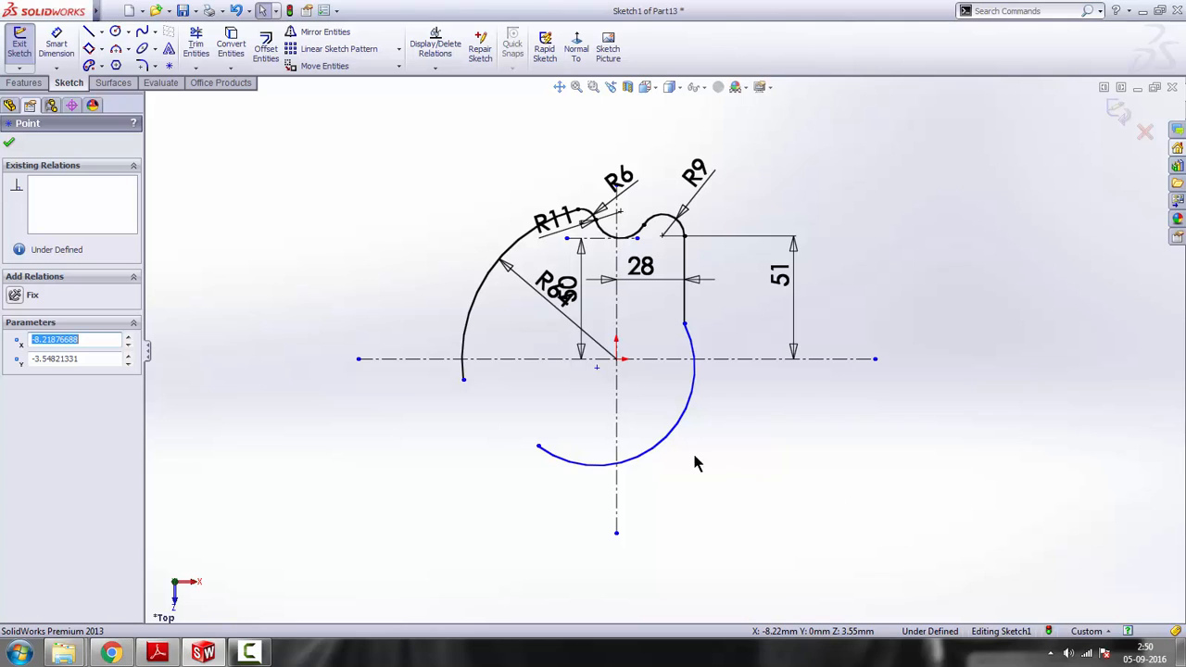
ctrl+click(619, 365)
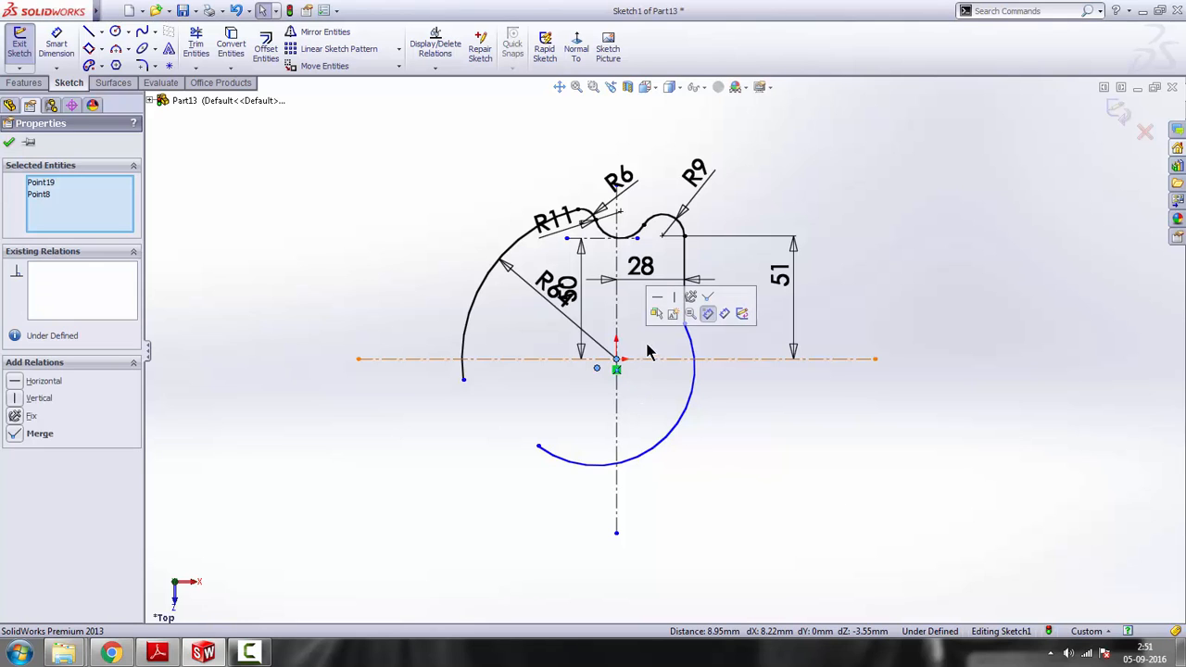
click(709, 310)
Check the reference drawing and dimension the origin-centred lower arc with a radius of 38 mm
scroll(649, 389, down, 2)
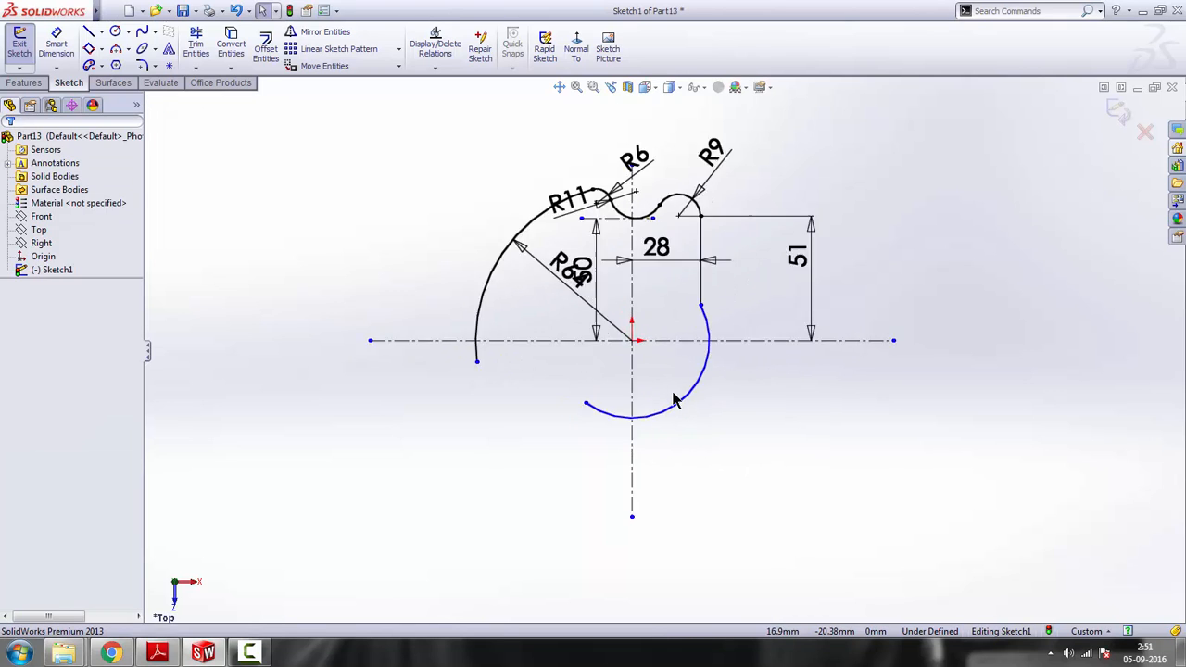
scroll(675, 399, down, 1)
click(163, 654)
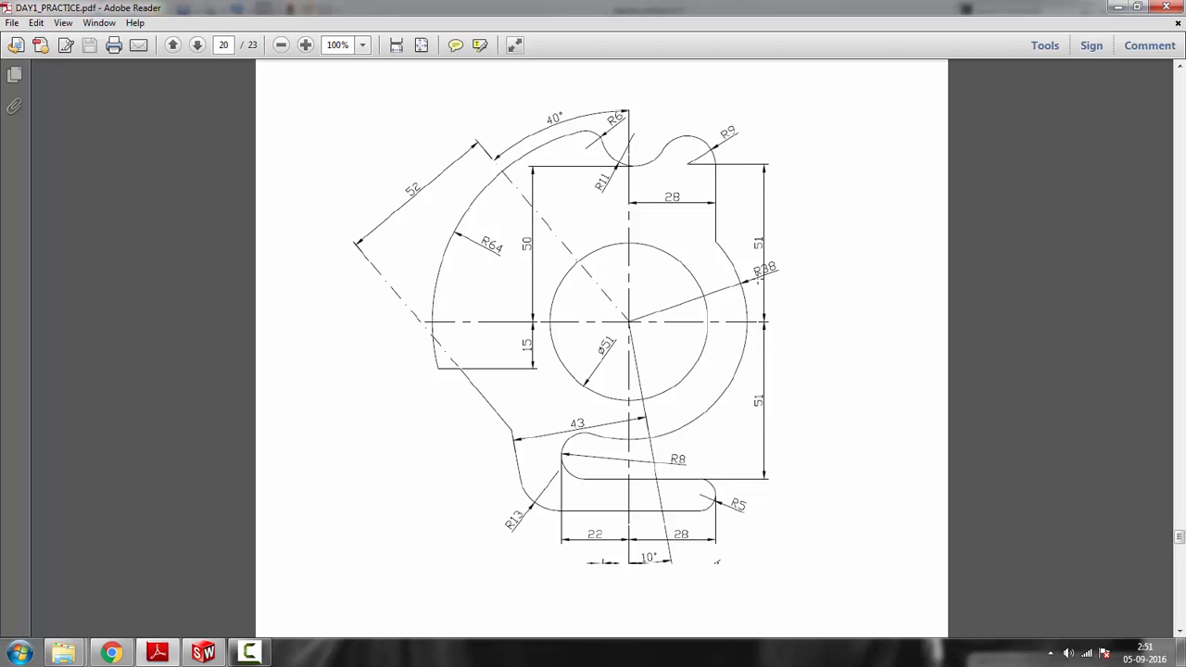
click(1115, 8)
click(55, 42)
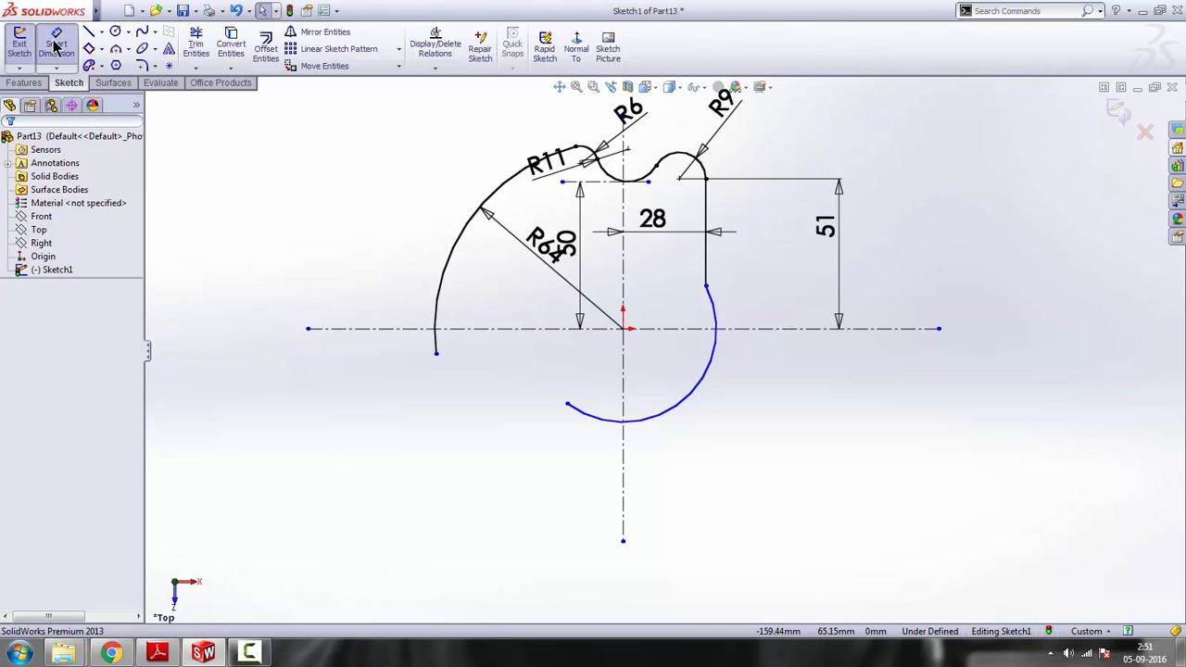
click(714, 380)
click(808, 377)
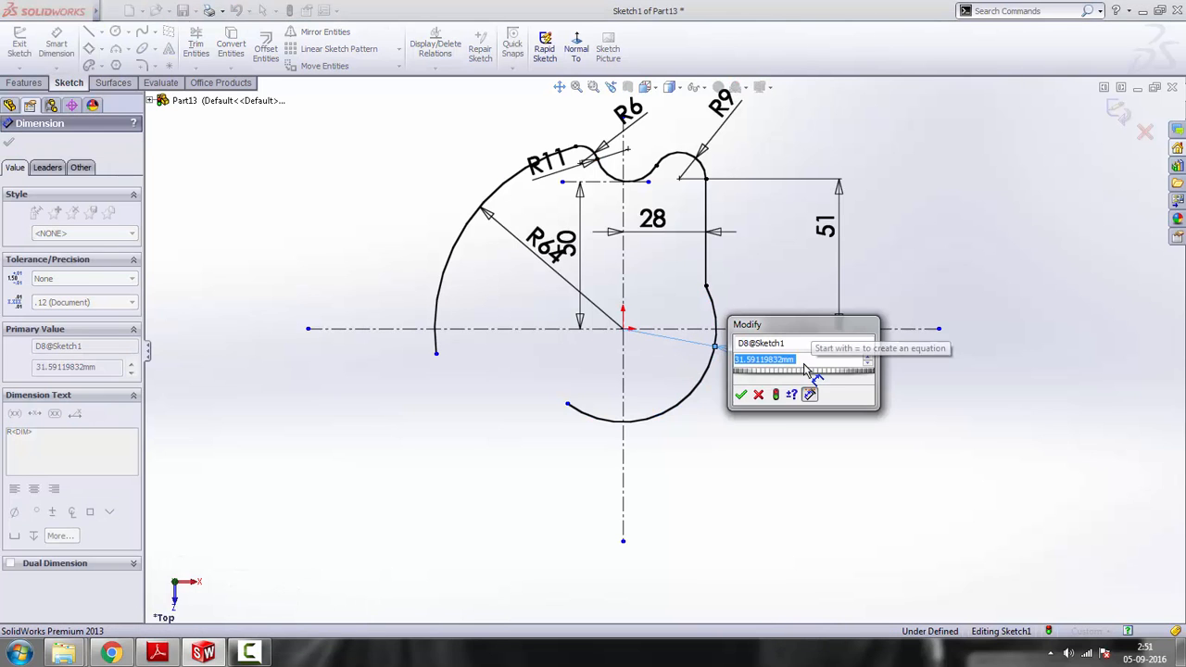
text(38.00mm)
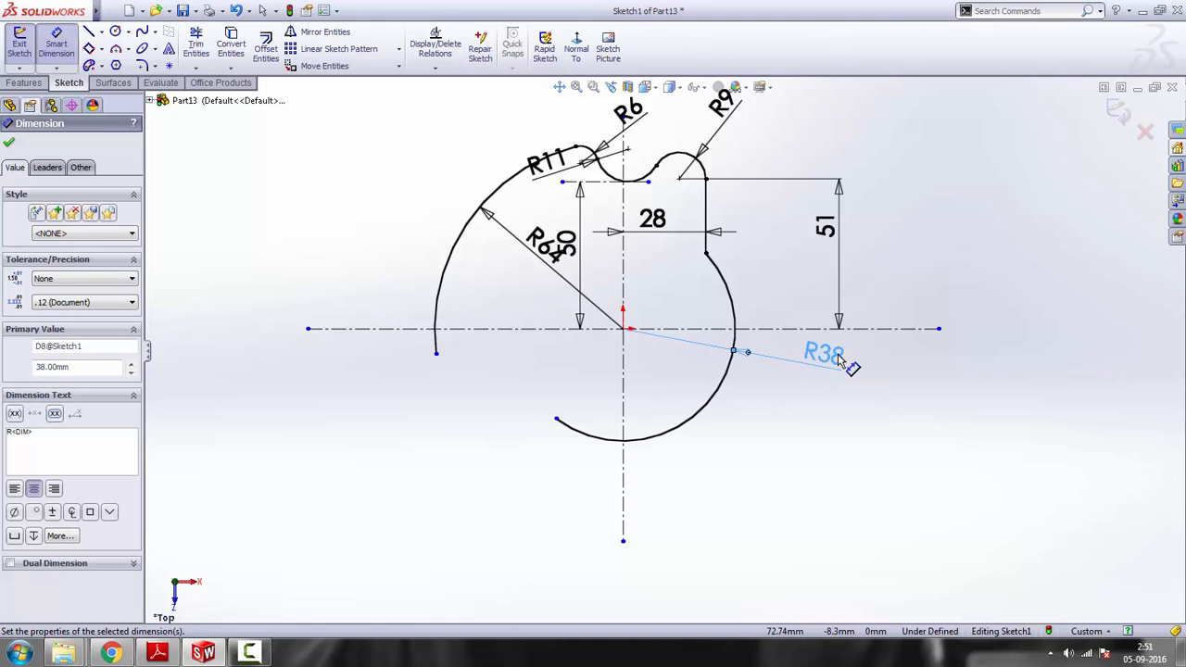
right_click(946, 237)
click(988, 243)
Shorten the R38 arc by moving its free end to about 9 mm left of the vertical centreline
scroll(685, 528, up, 3)
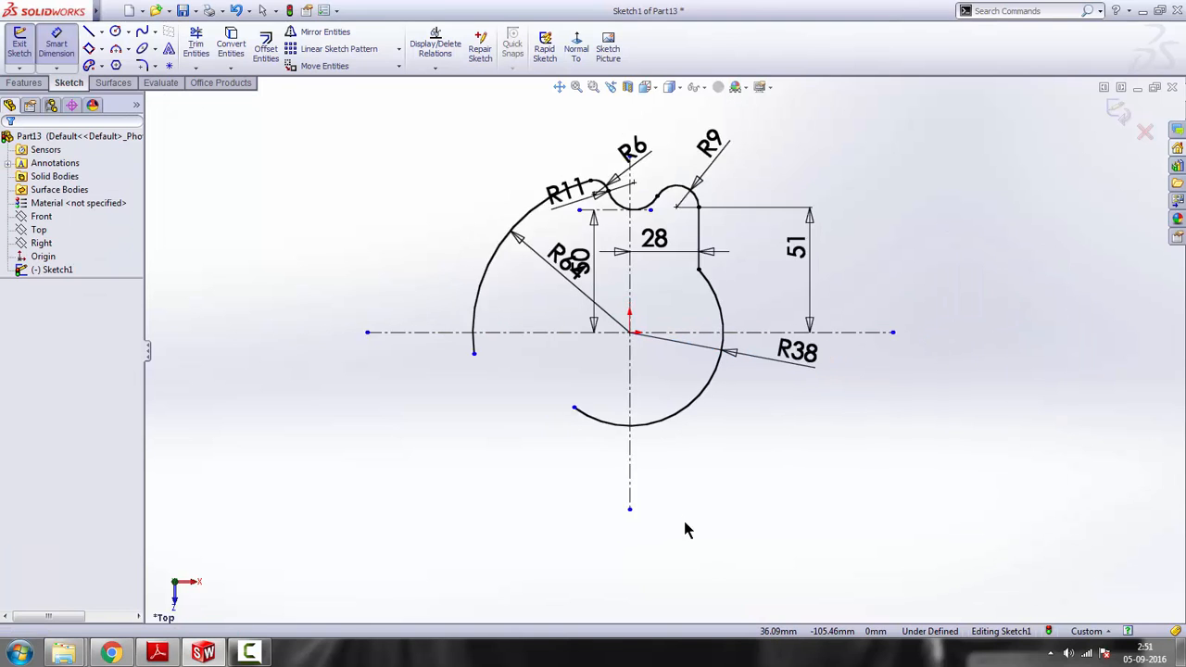
click(616, 411)
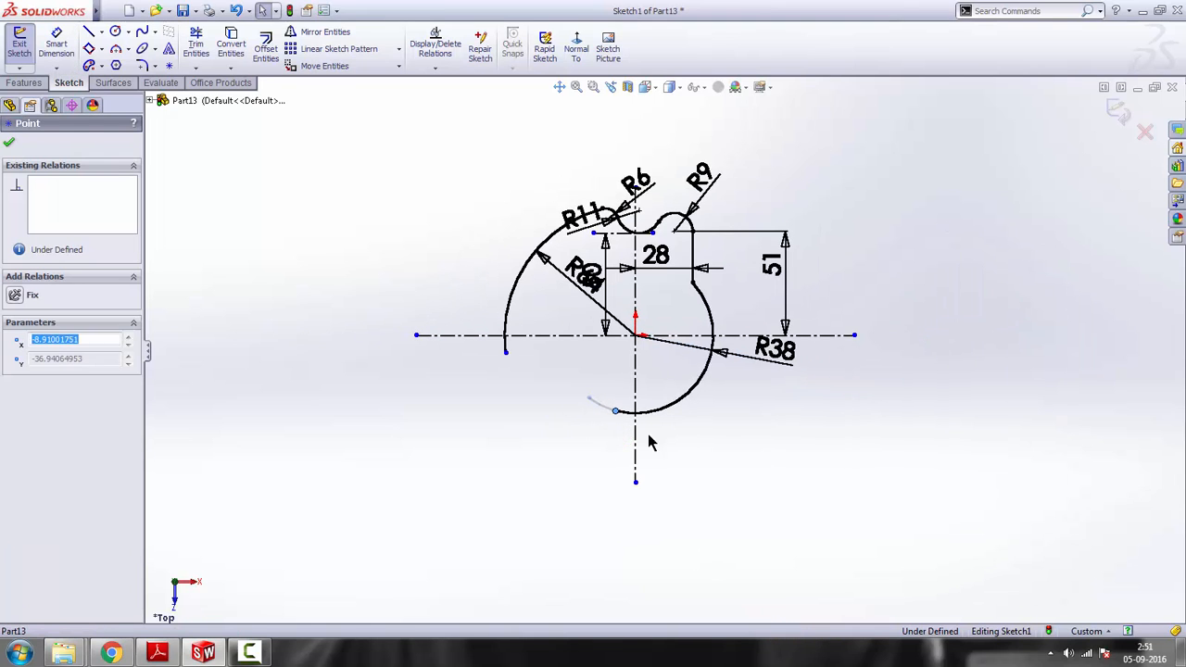
key(Escape)
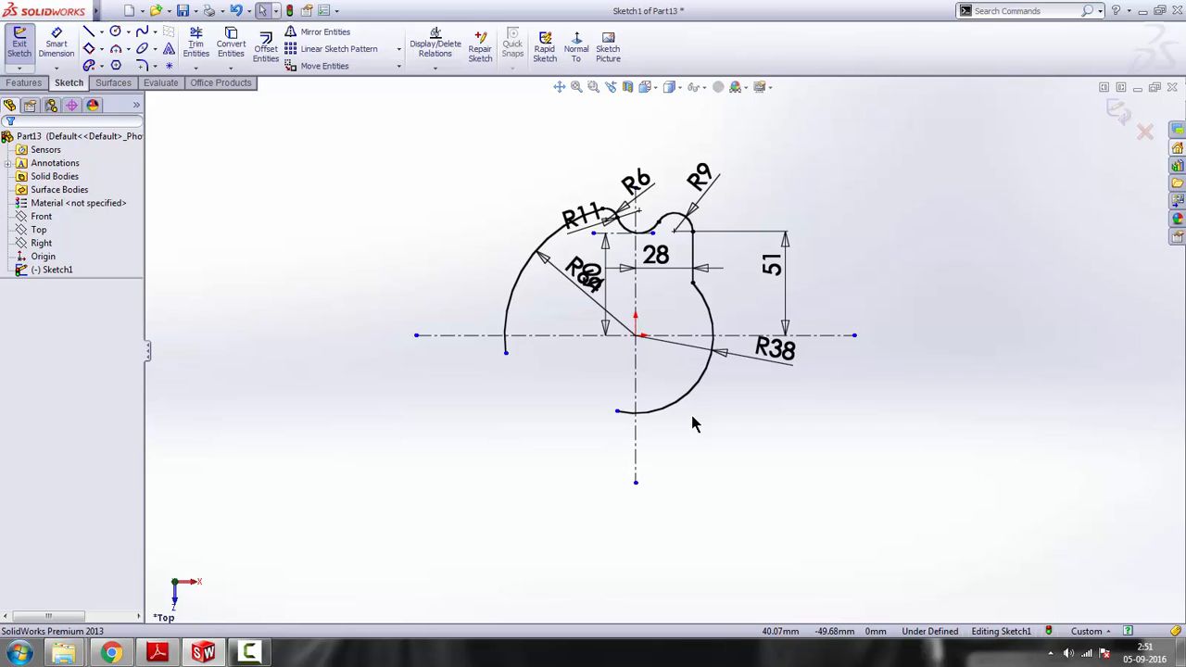
Check the reference drawing and sketch a three-point arc of about 12.5 mm radius, curving left and downward from the R38 arc's free end
click(118, 53)
click(156, 653)
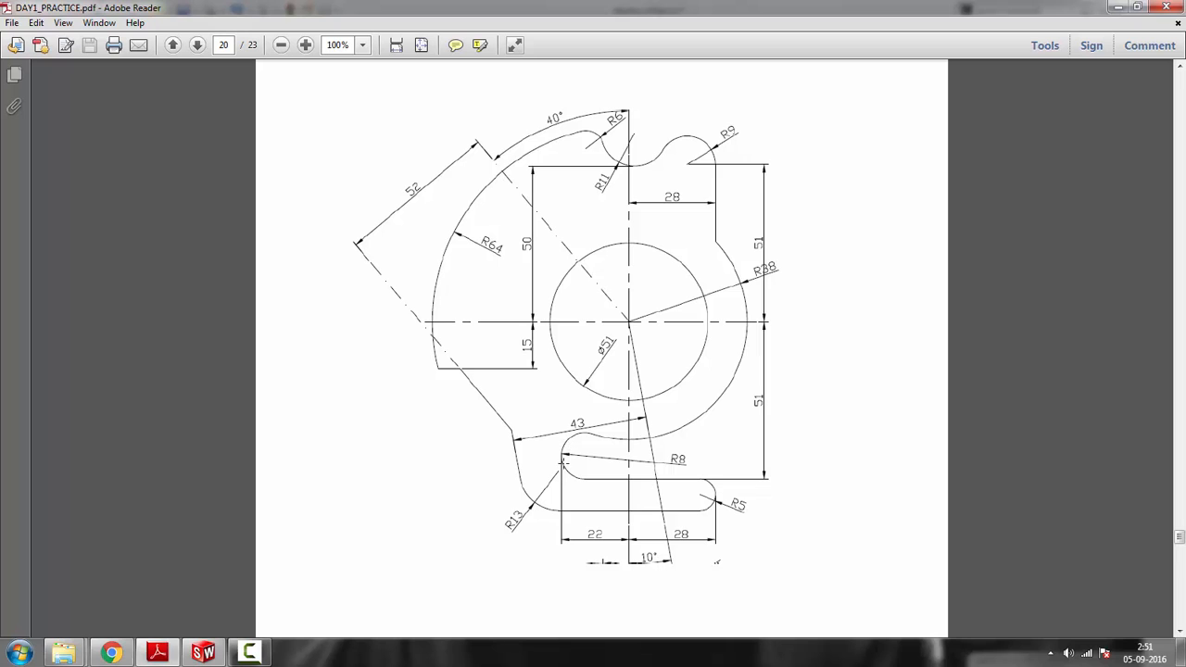
click(1118, 8)
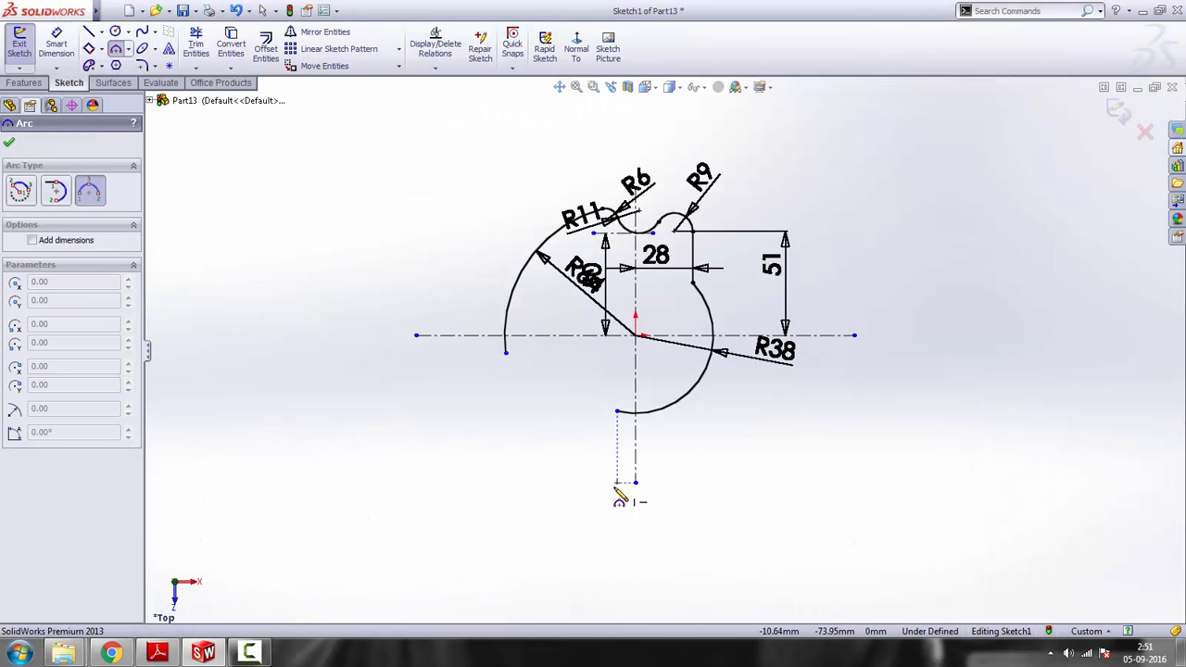
click(619, 412)
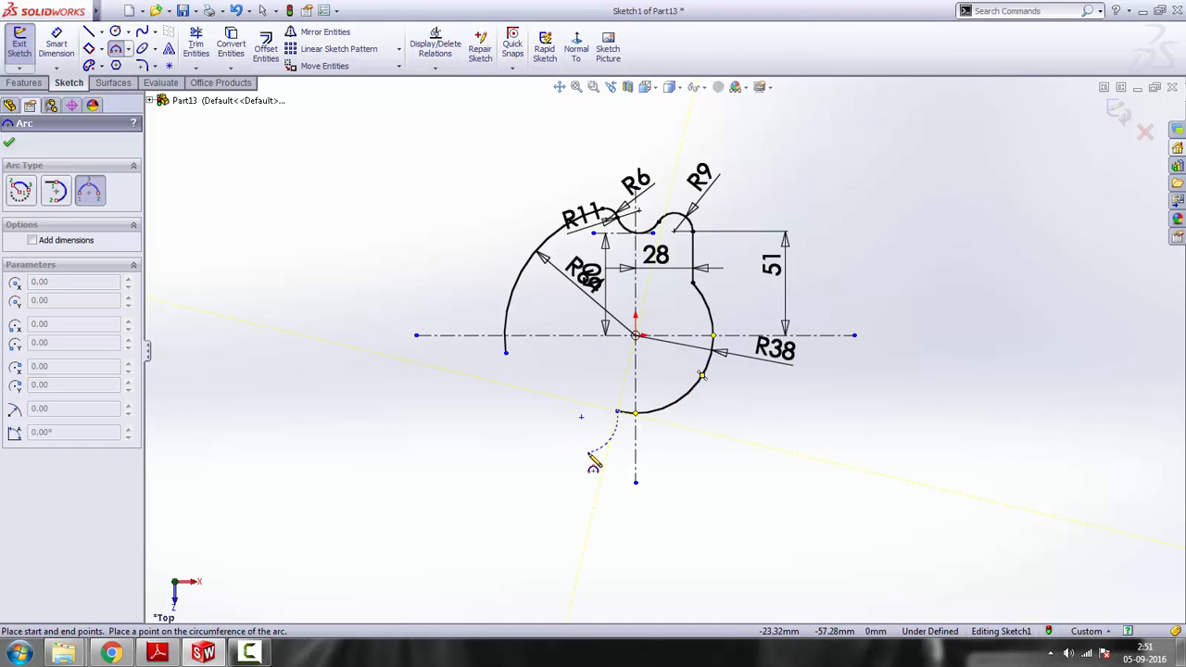
click(591, 453)
click(579, 431)
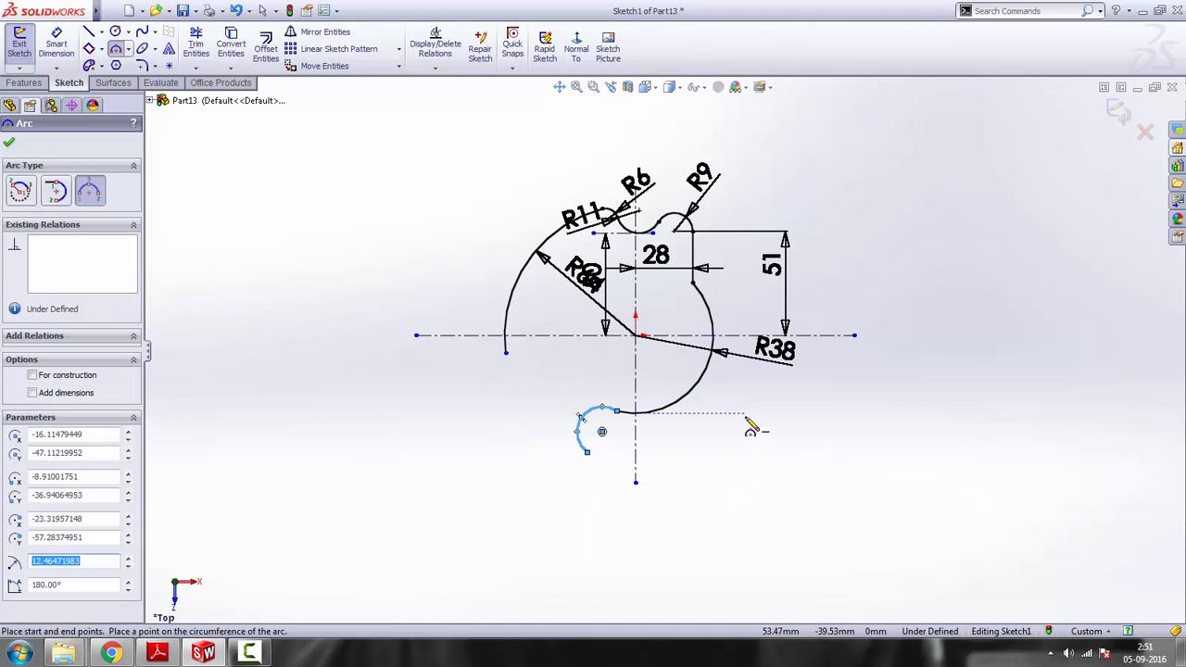
key(Escape)
Make the small lower arc tangent to the R38 arc
click(607, 428)
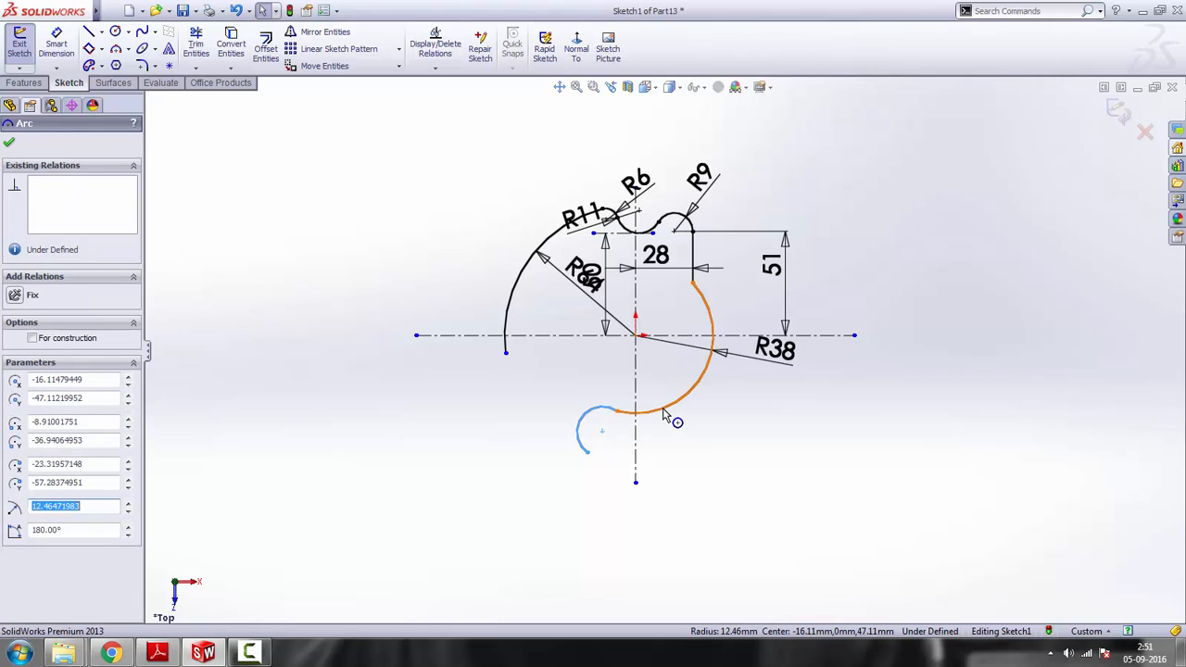
ctrl+click(672, 403)
click(720, 344)
click(652, 485)
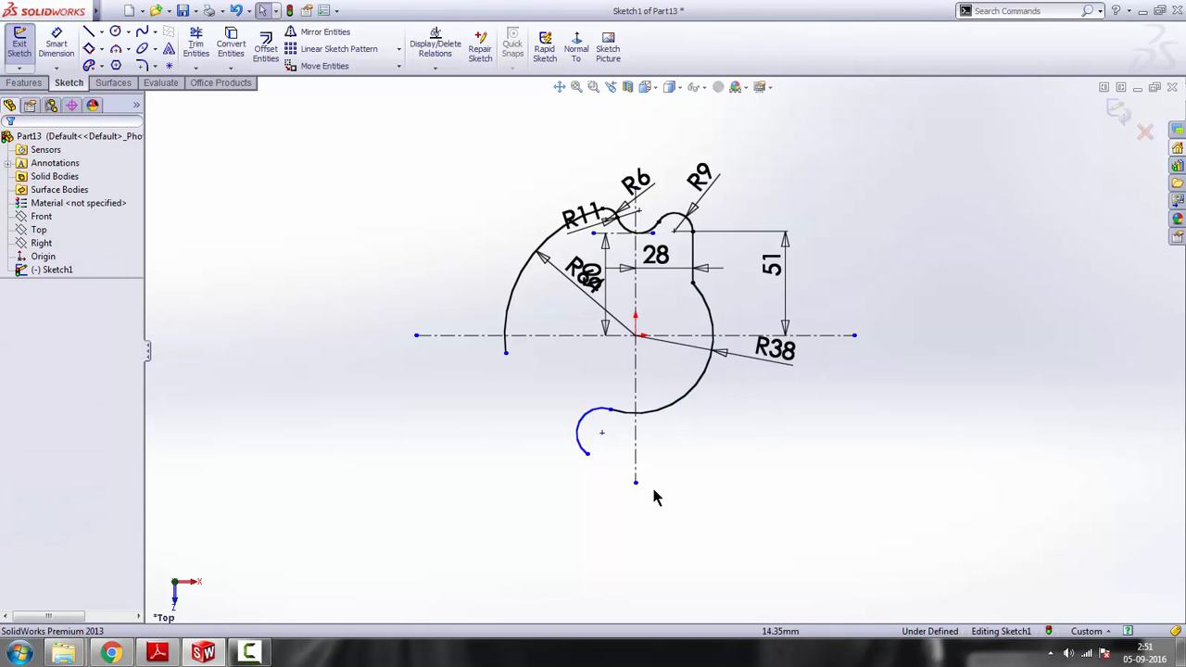
Switch to the reference drawing and examine the dimensions of the lower slot area and its left-hand small arc
scroll(640, 470, up, 2)
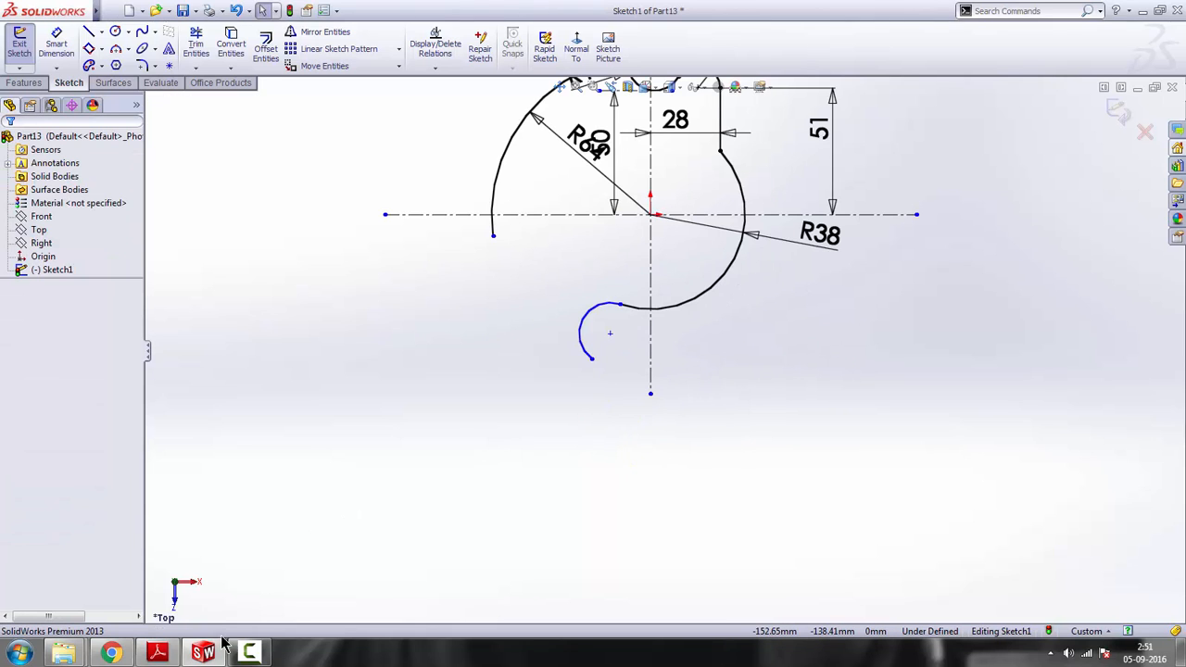
click(156, 653)
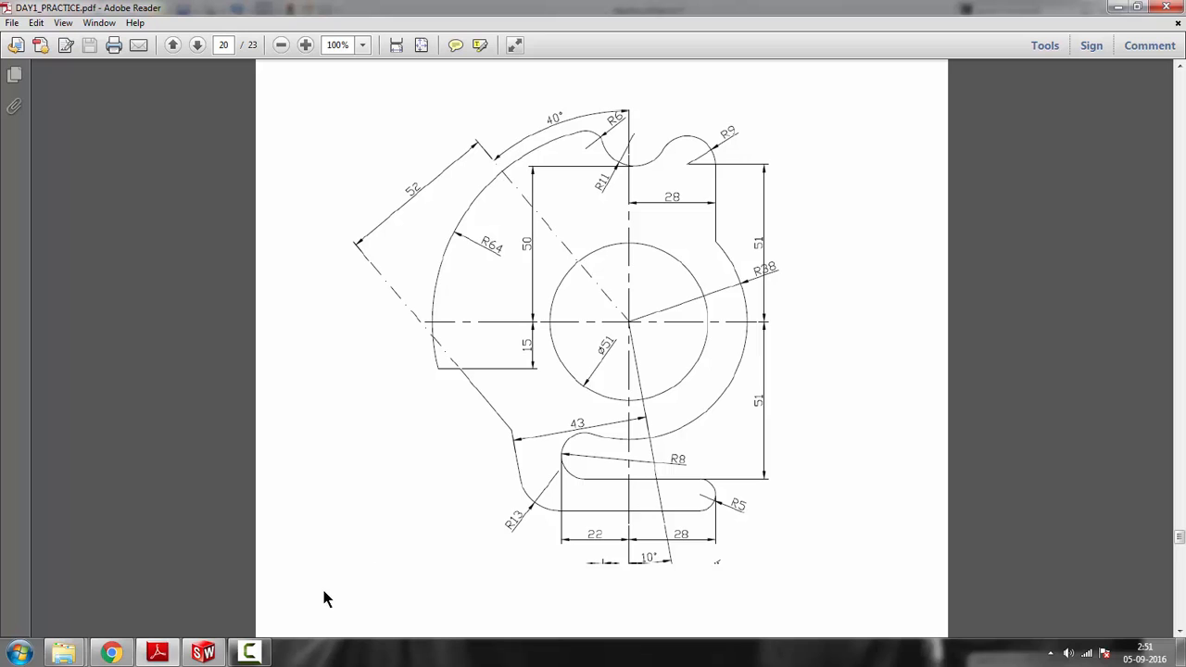
click(157, 653)
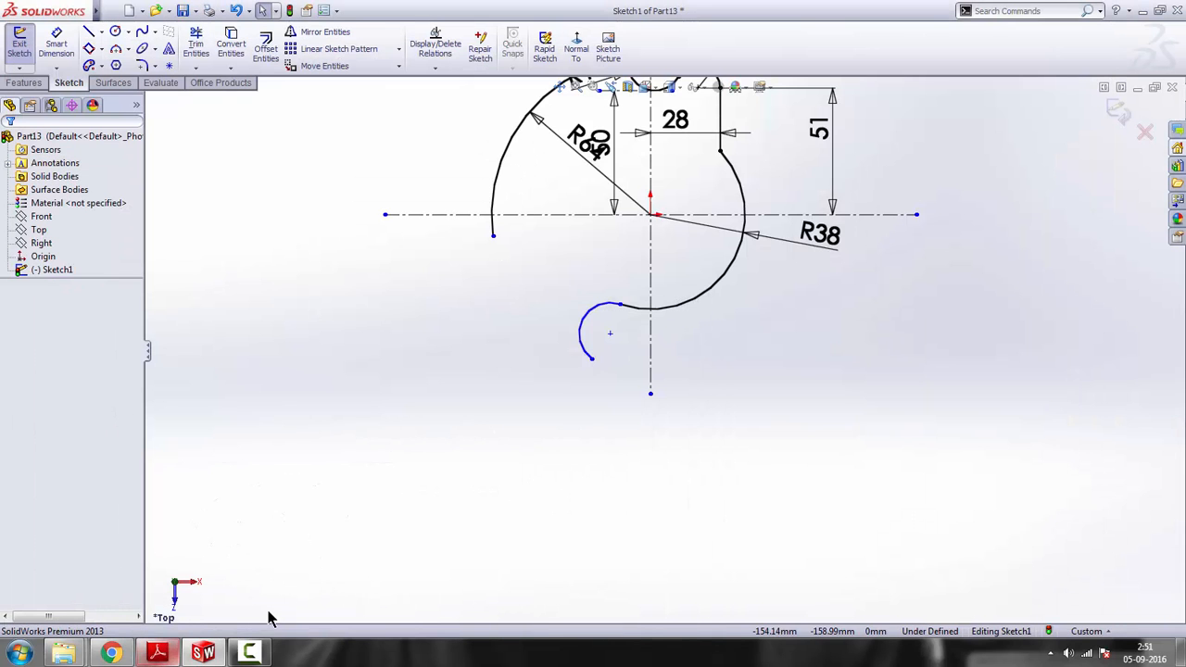
click(200, 655)
click(199, 655)
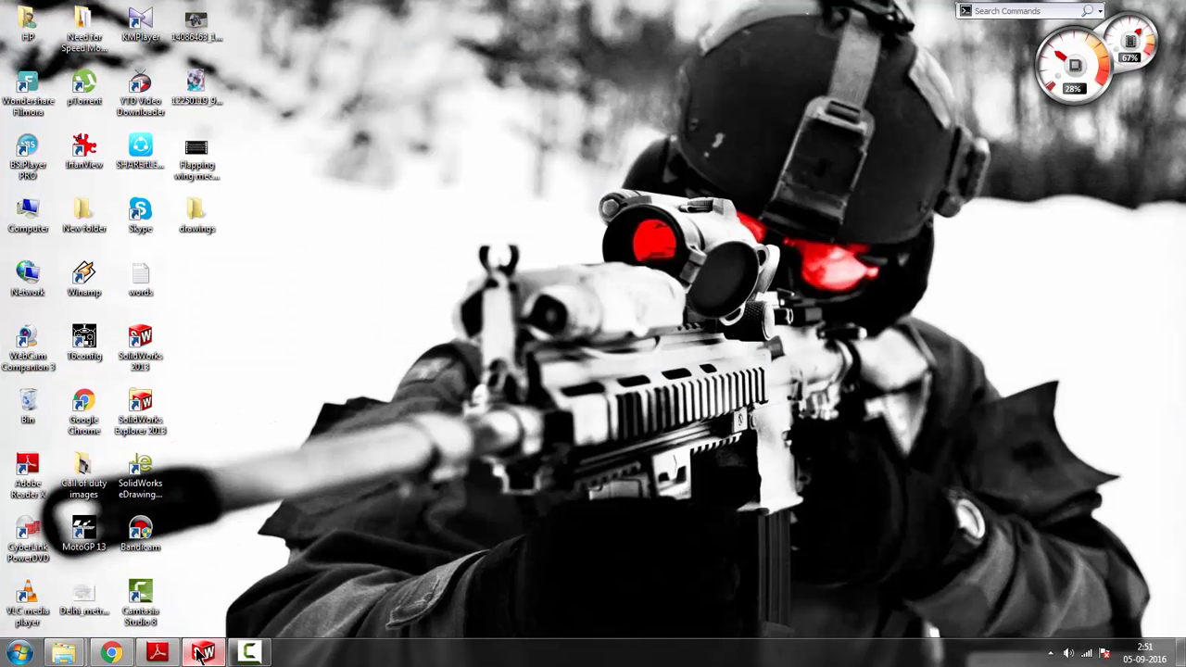
click(168, 655)
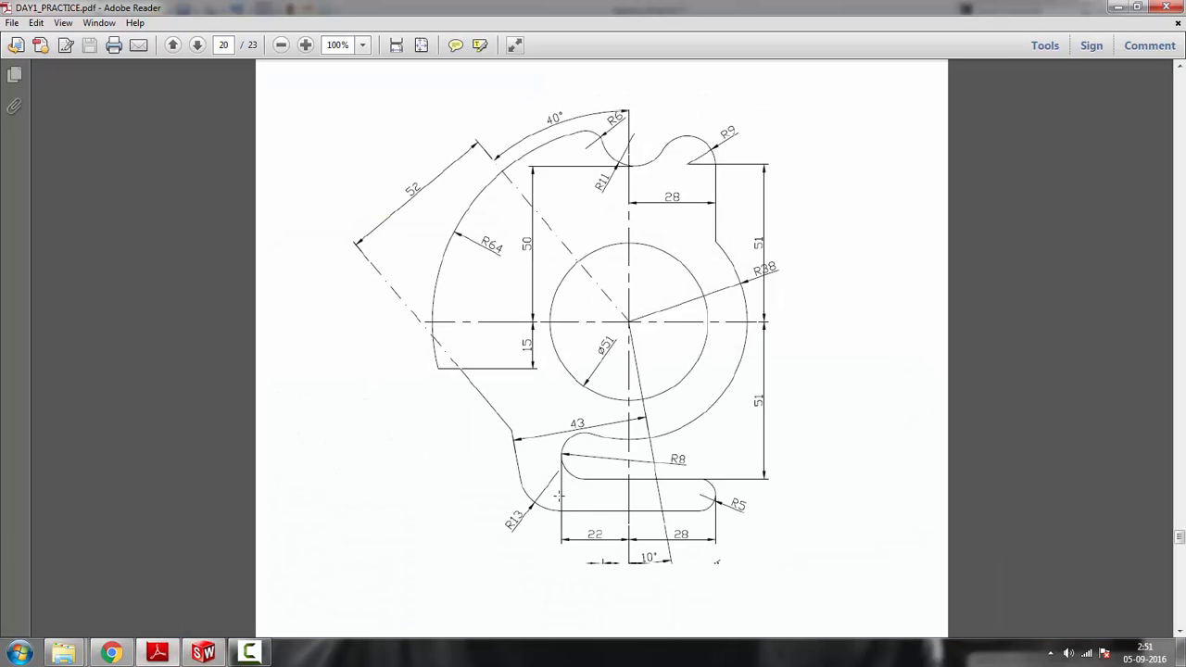
scroll(655, 497, down, 3)
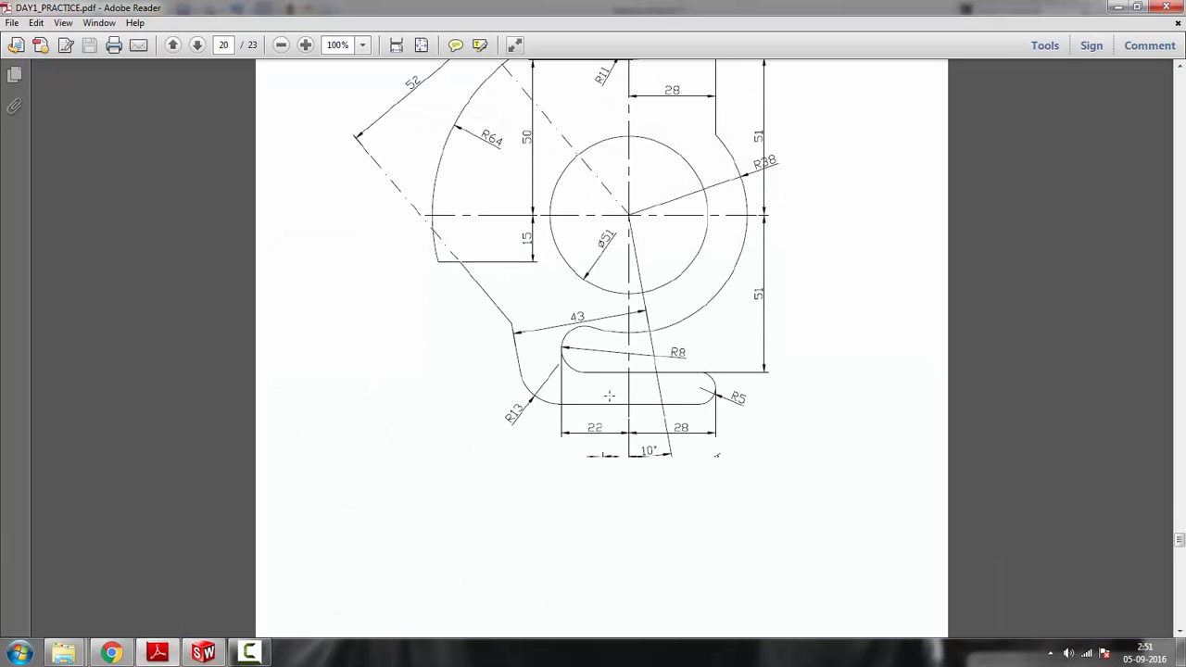
scroll(561, 354, up, 1)
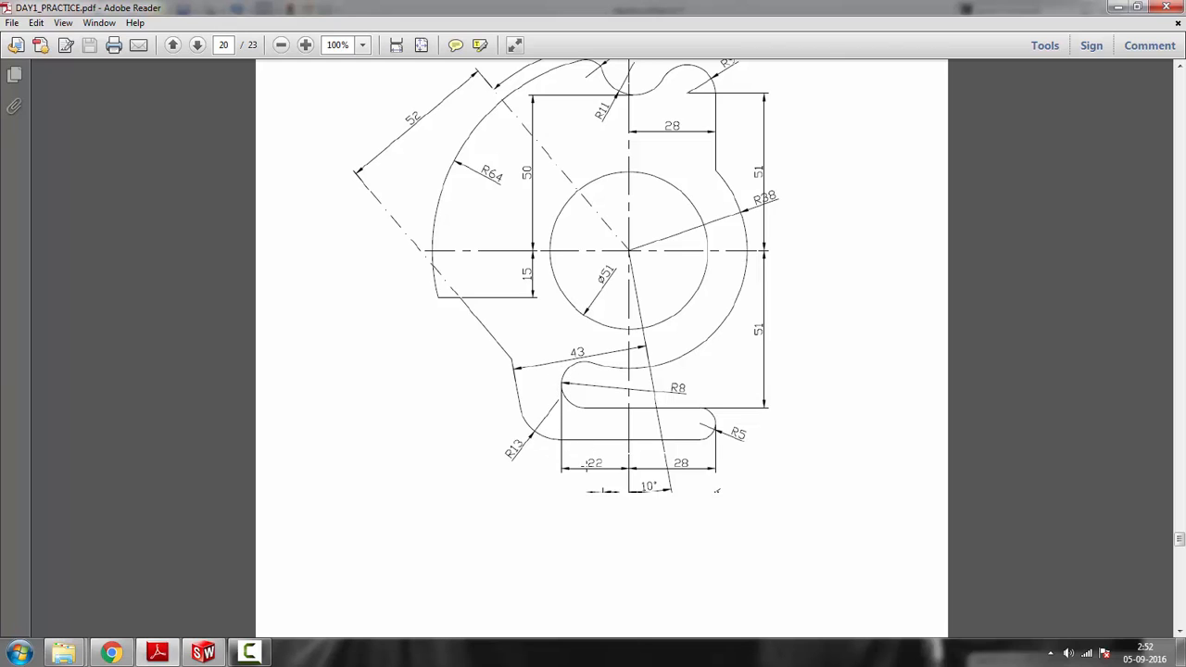
click(1120, 7)
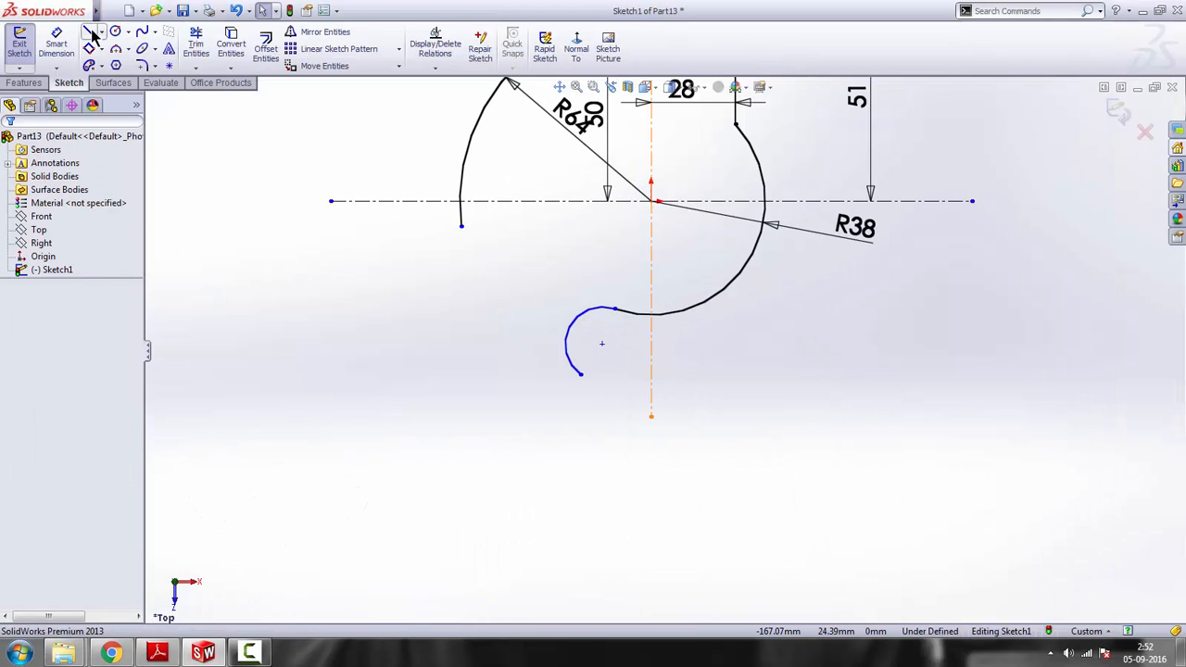
Sketch a vertical line about 50 mm long to the left of the small lower arc and convert it to construction geometry
click(508, 357)
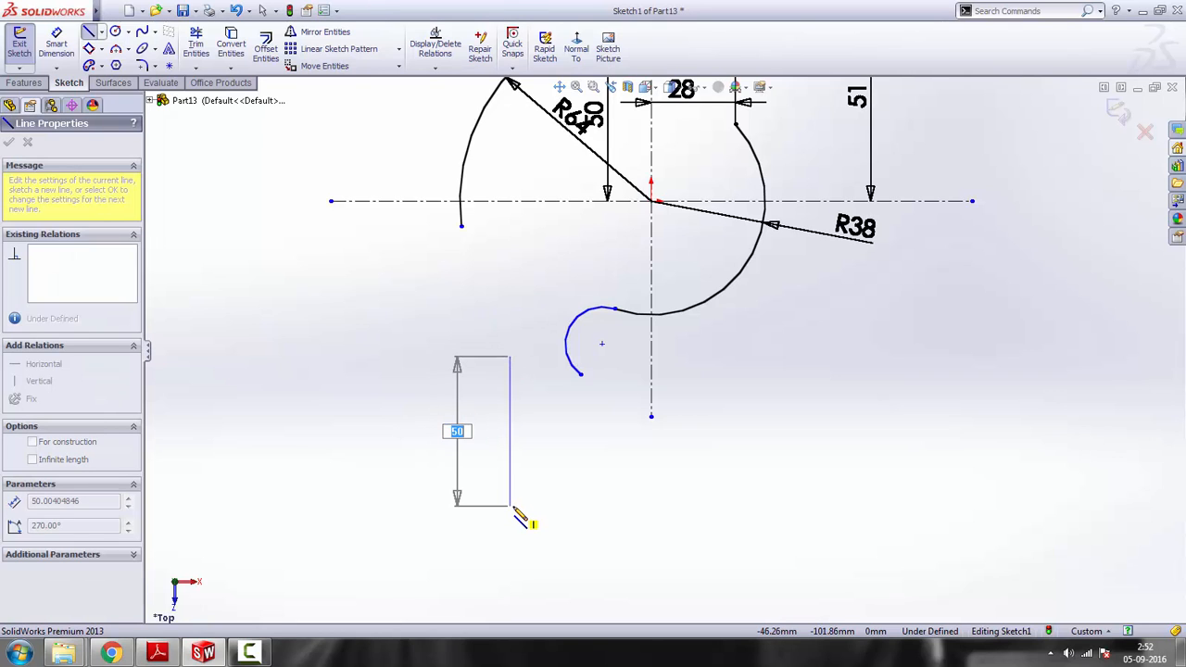
click(509, 506)
key(Escape)
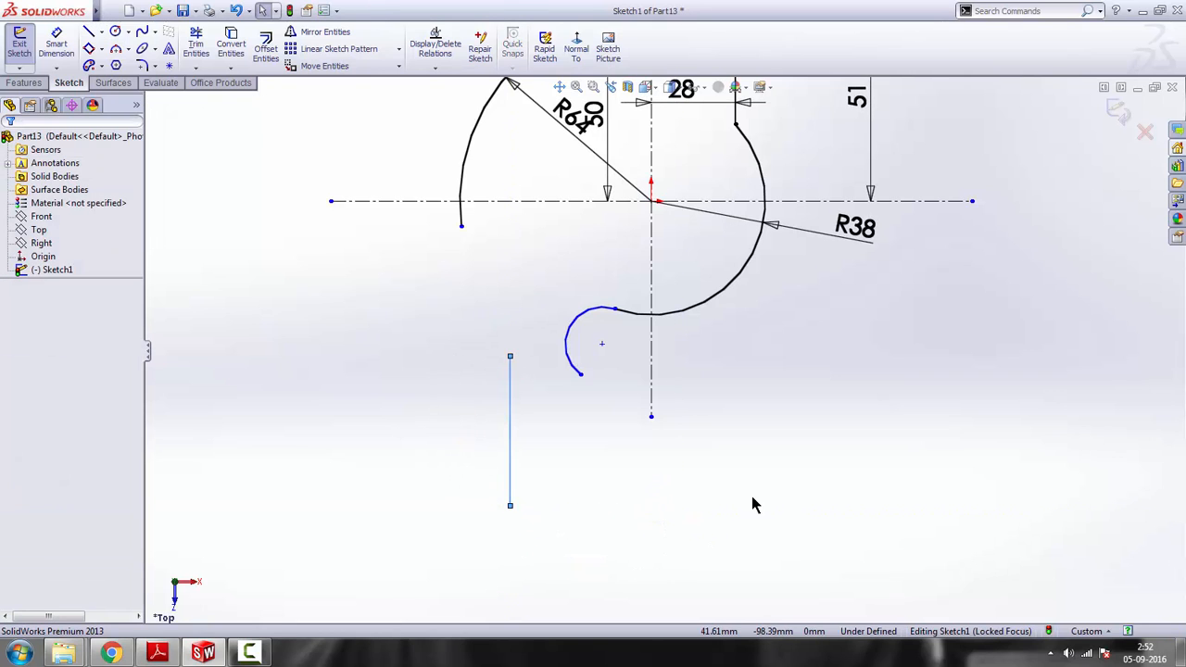
click(751, 504)
click(510, 426)
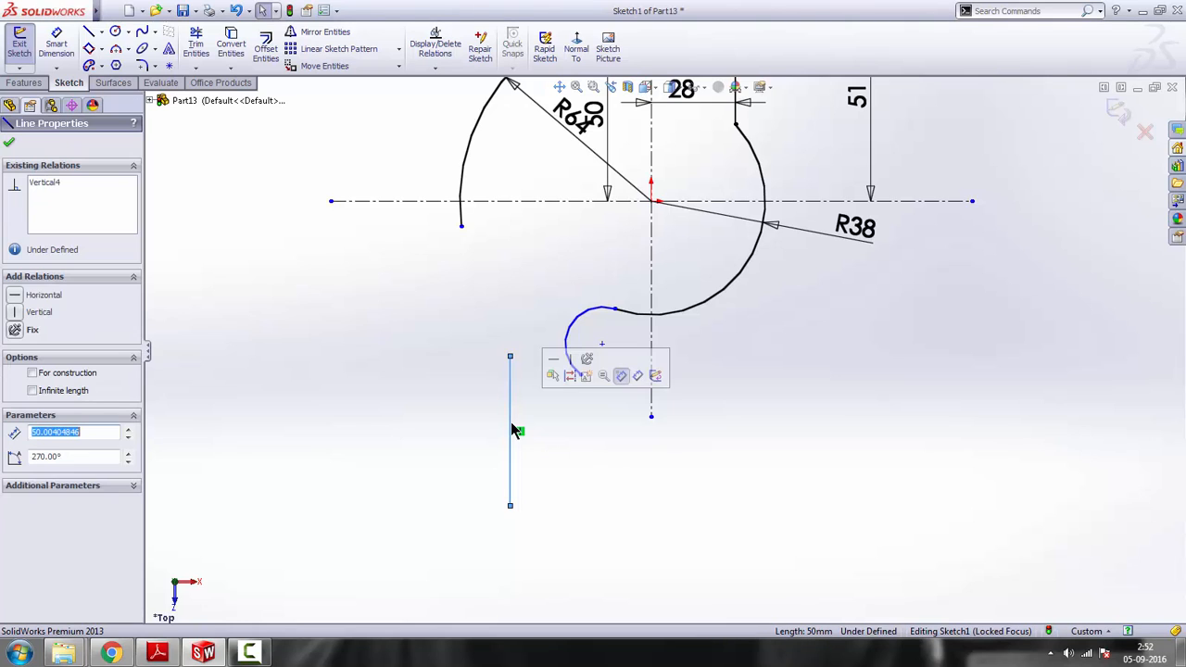
click(571, 377)
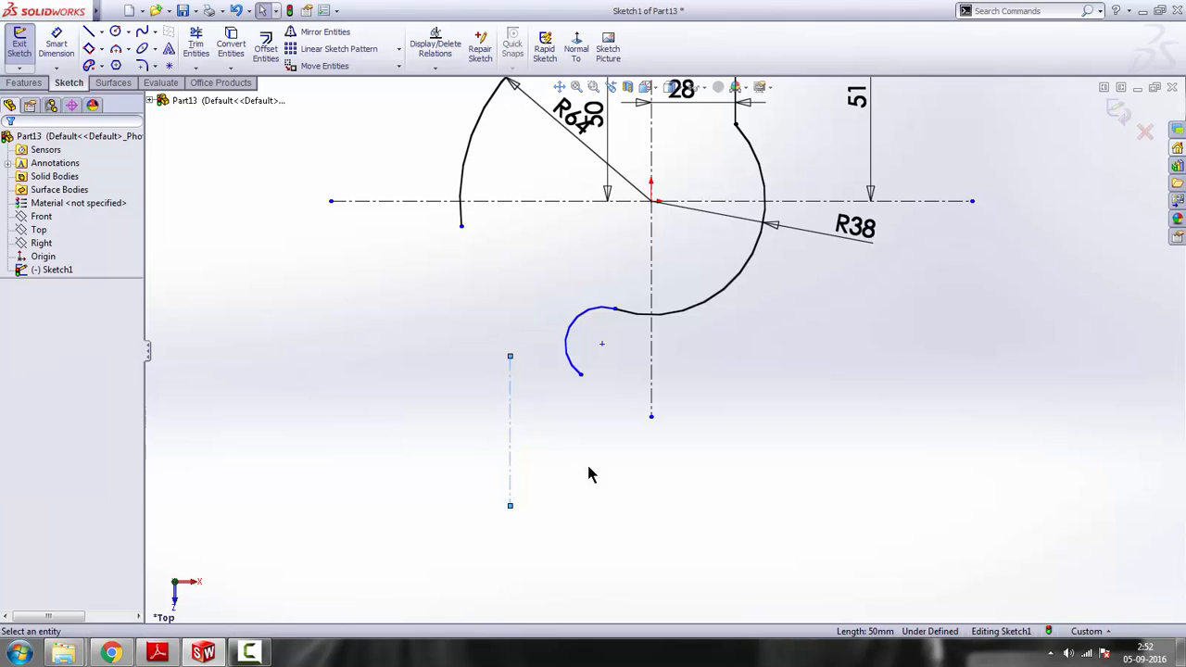
Make the vertical construction line tangent to the small lower arc and extend its upper end above the arc
click(511, 417)
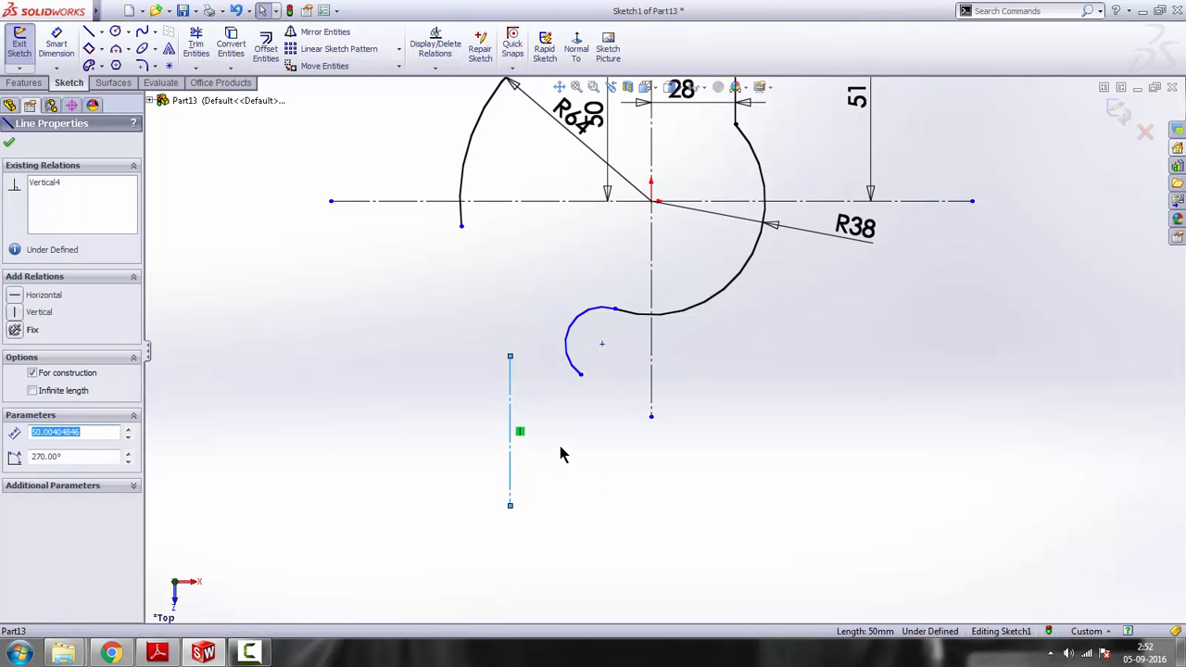
ctrl+click(567, 356)
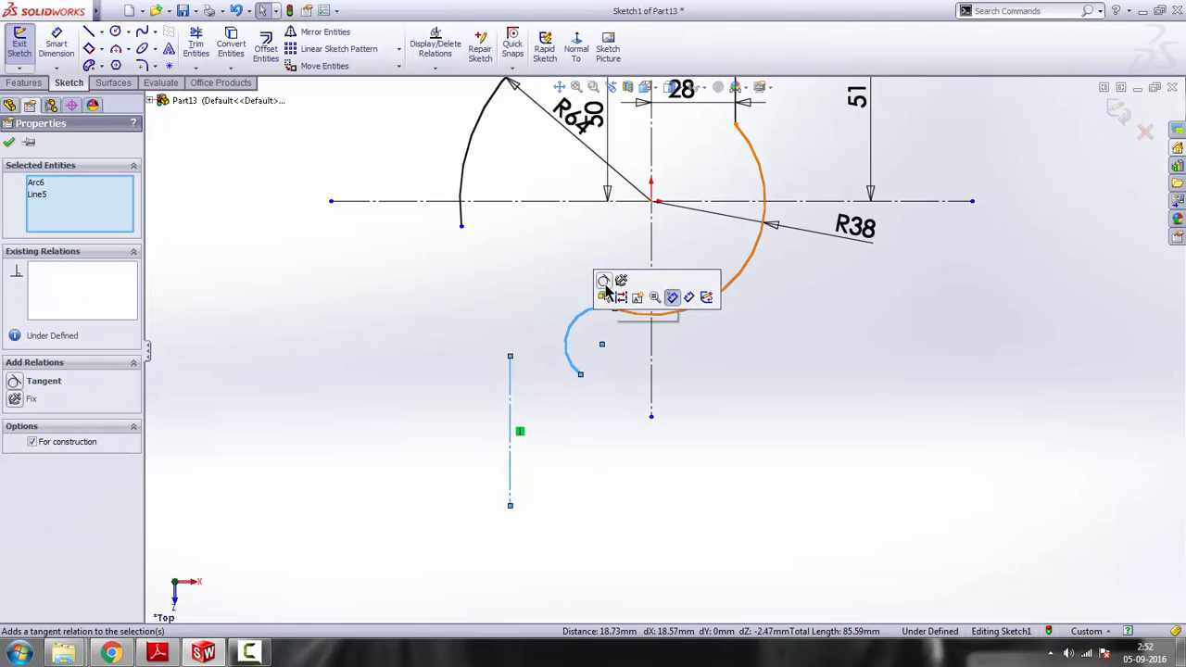
click(608, 297)
drag(565, 356, 560, 281)
click(718, 453)
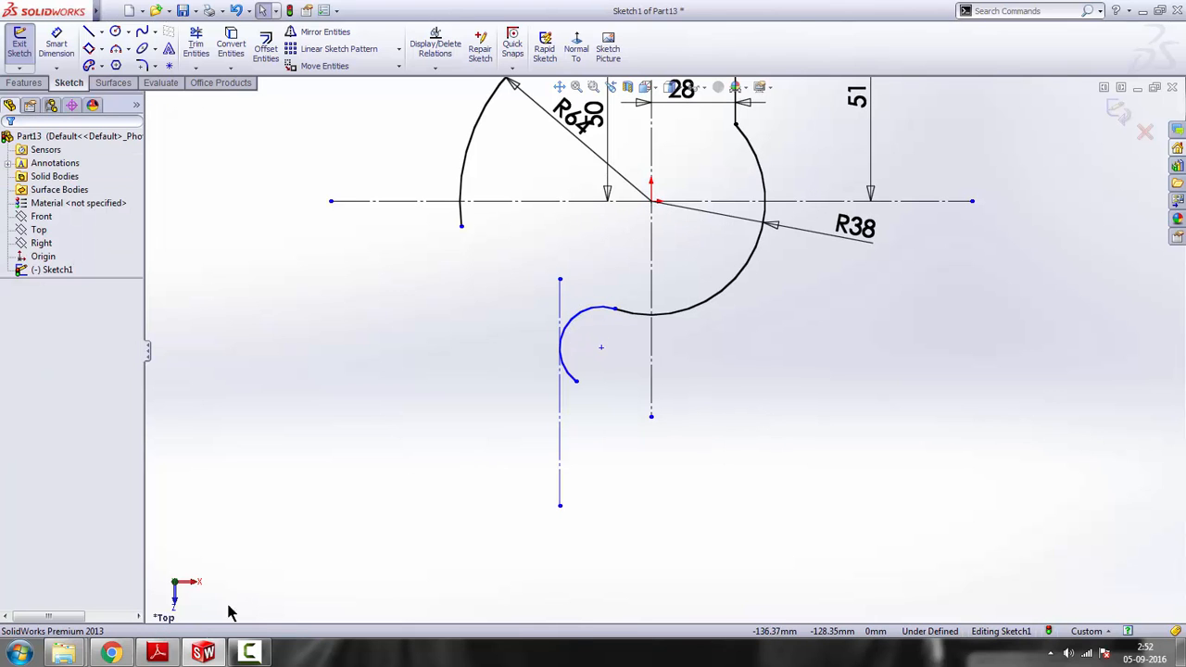
Check the reference drawing and dimension the distance between the tangent construction line and the vertical centreline as 22 mm
click(160, 651)
click(159, 651)
key(d)
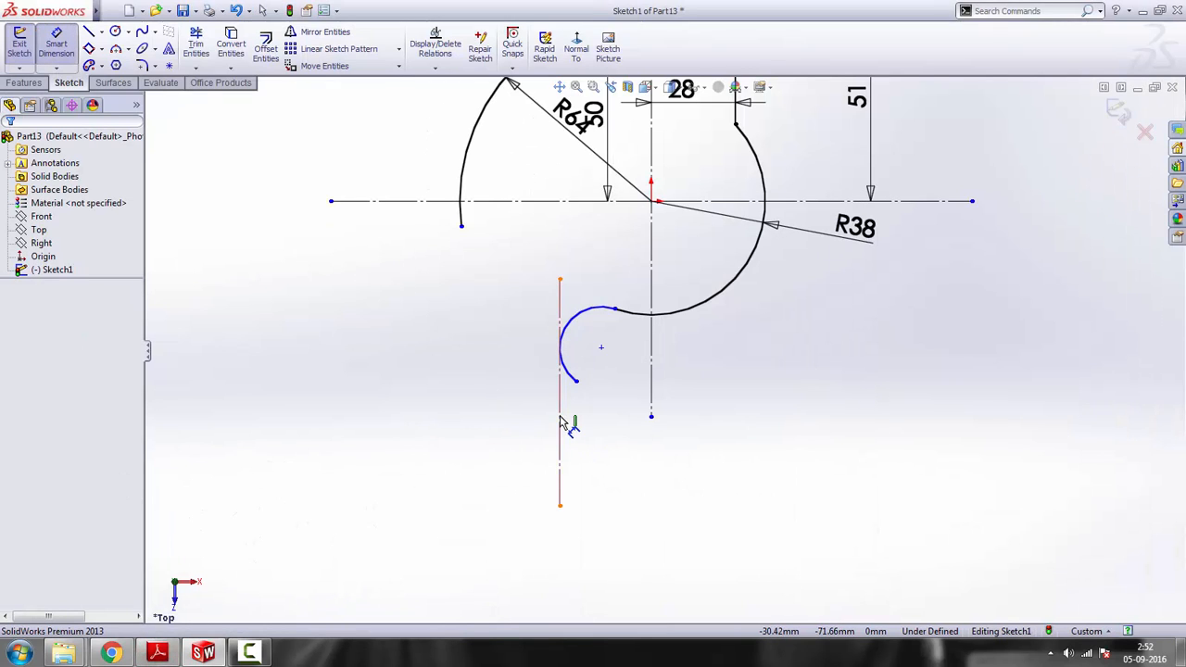
click(560, 424)
click(652, 403)
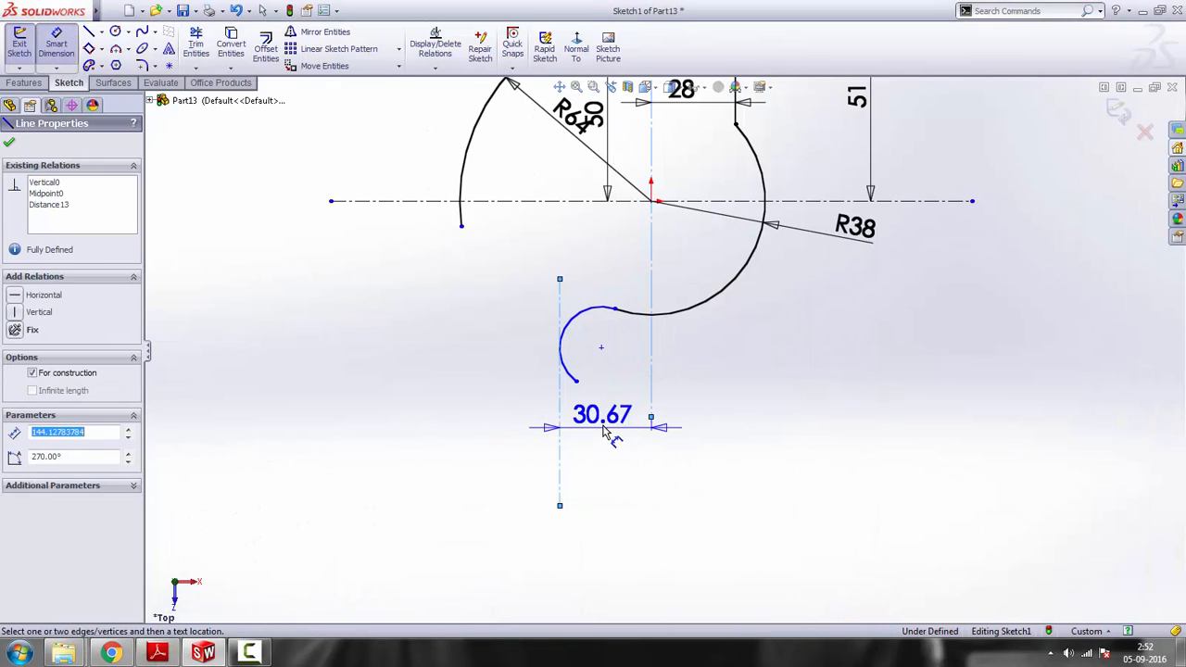
click(607, 432)
text(22)
key(Return)
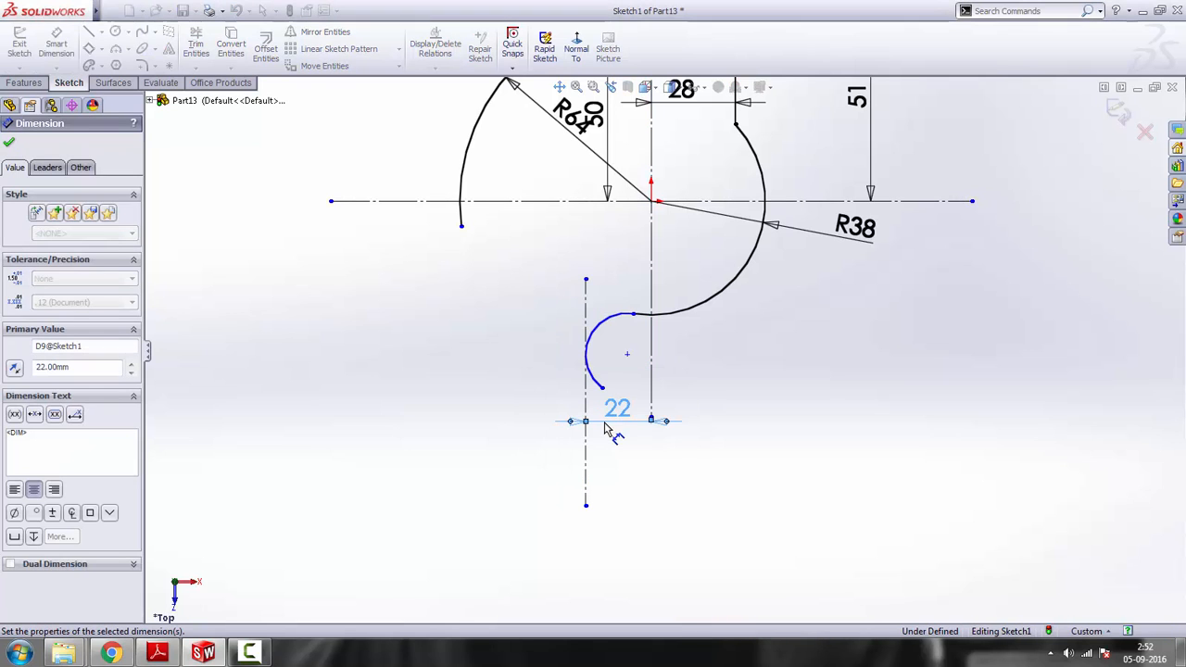
Check the reference drawing and dimension the small lower arc with a radius of 8 mm
click(155, 653)
click(156, 654)
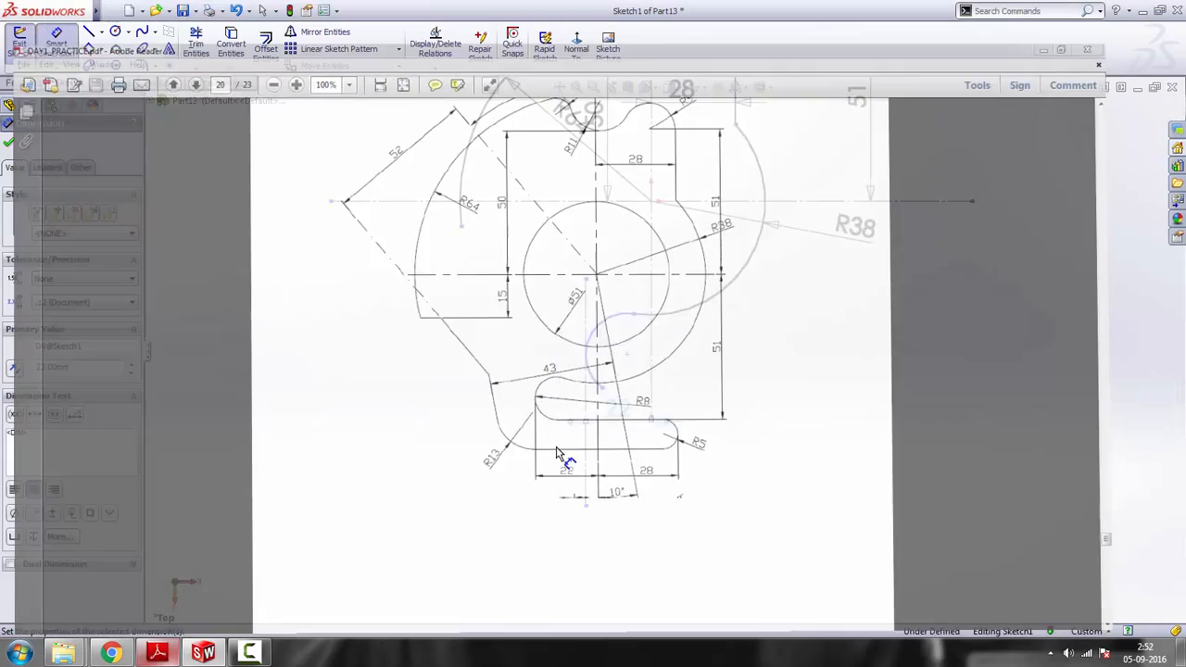
click(593, 342)
click(728, 343)
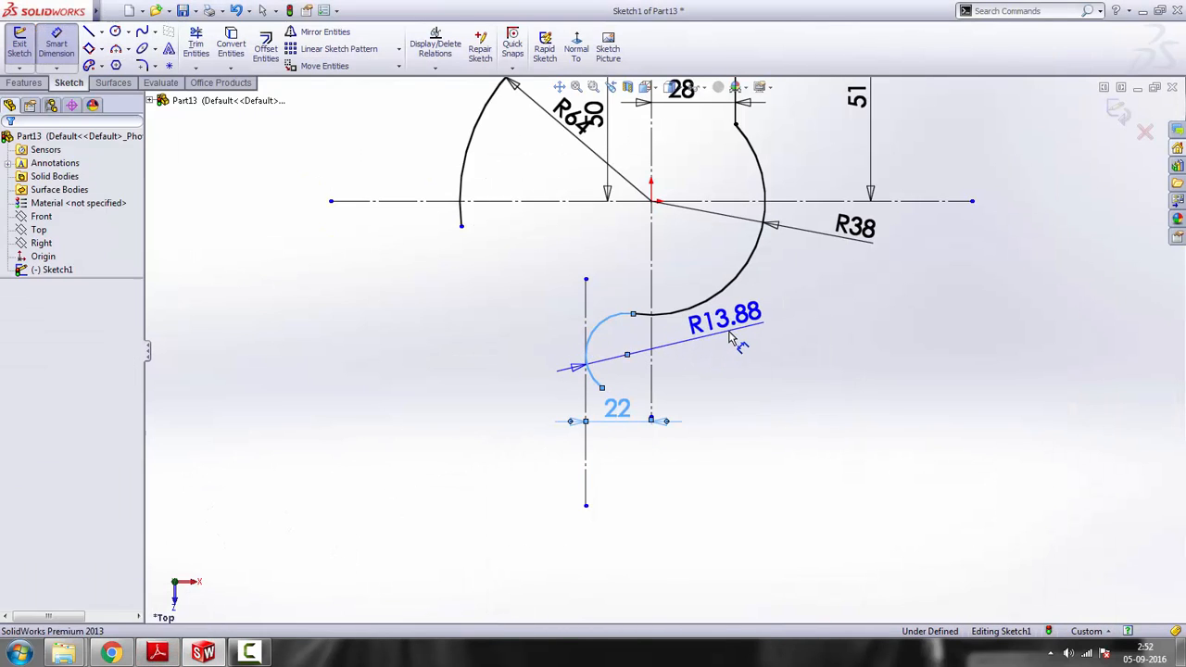
key(Return)
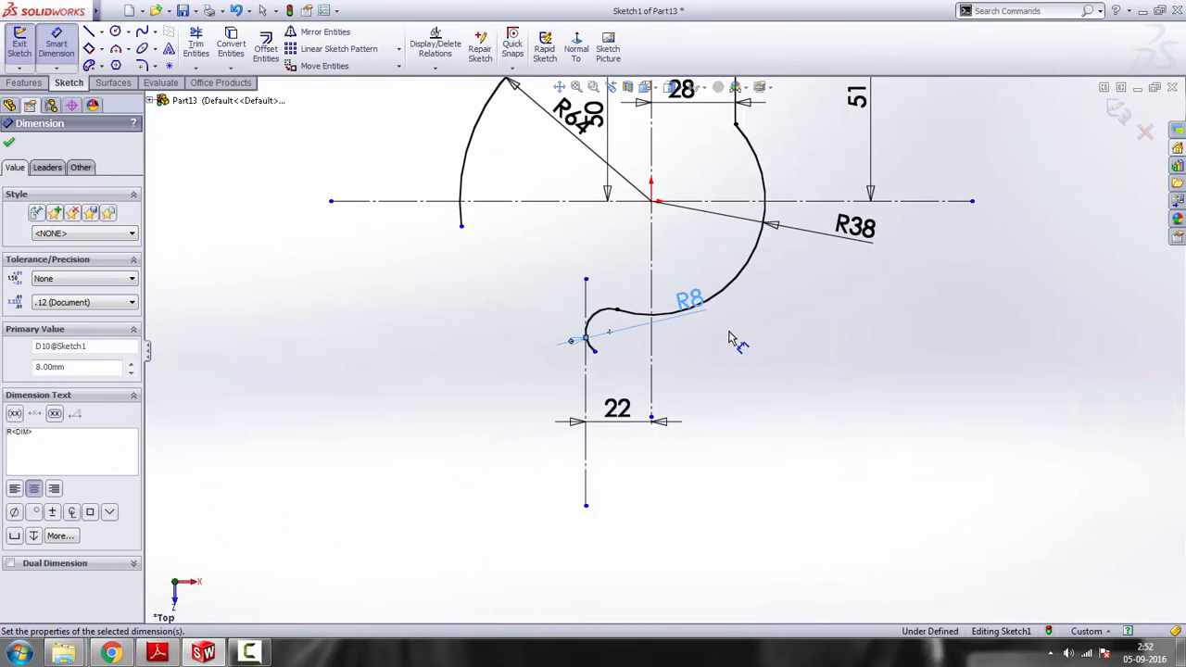
right_click(750, 273)
click(782, 280)
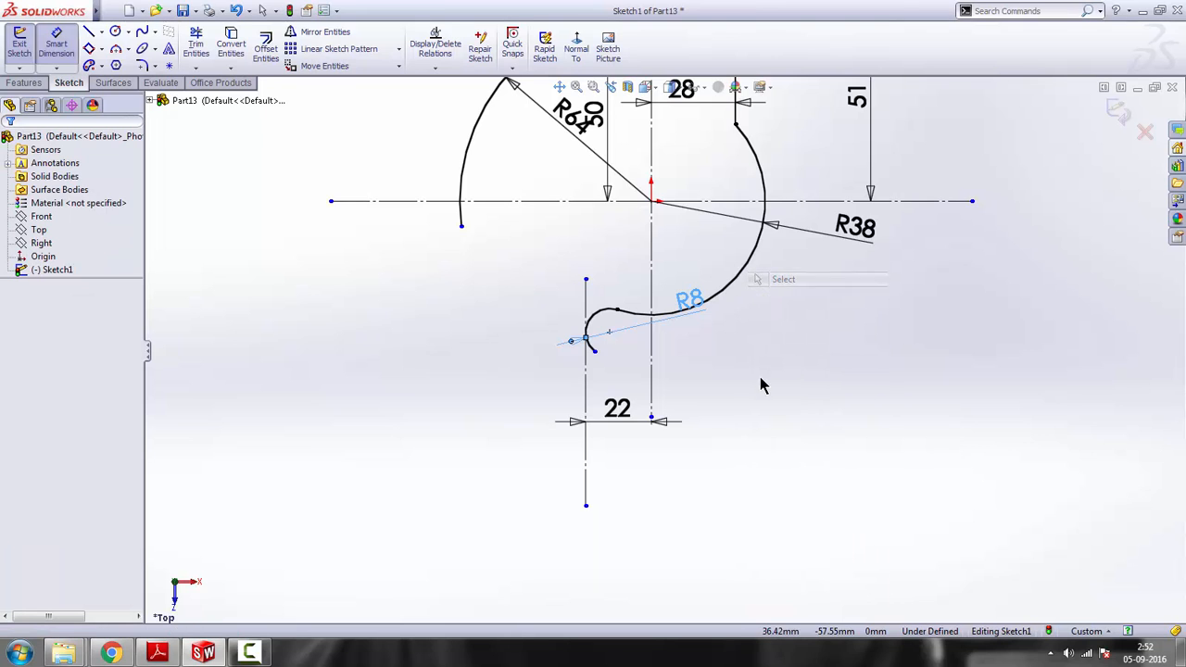
Move the R8 arc's free end directly below its centre and sketch a tangent horizontal line about 61 mm long rightward from it
drag(598, 362, 621, 366)
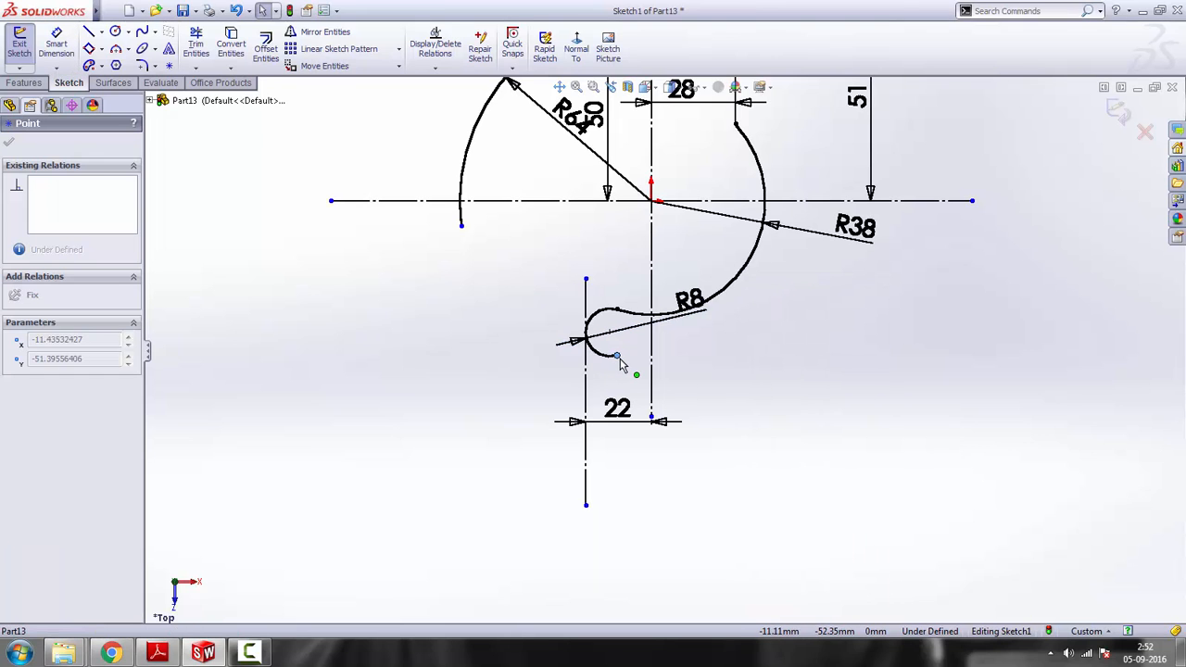
click(635, 364)
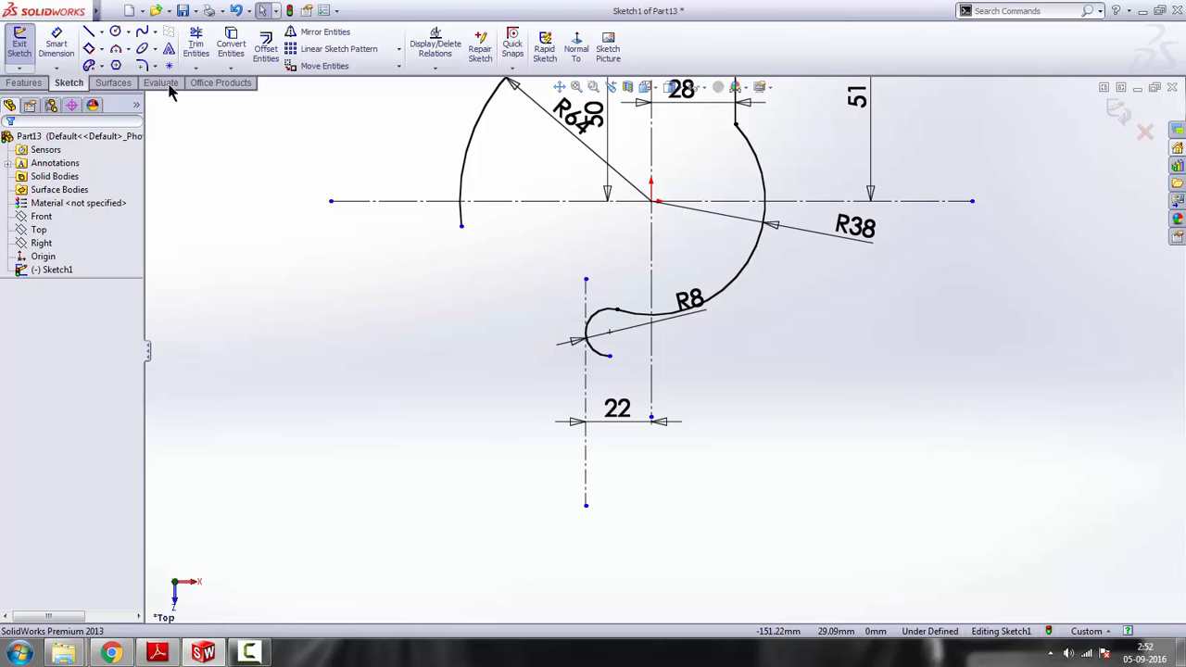
click(89, 35)
click(609, 356)
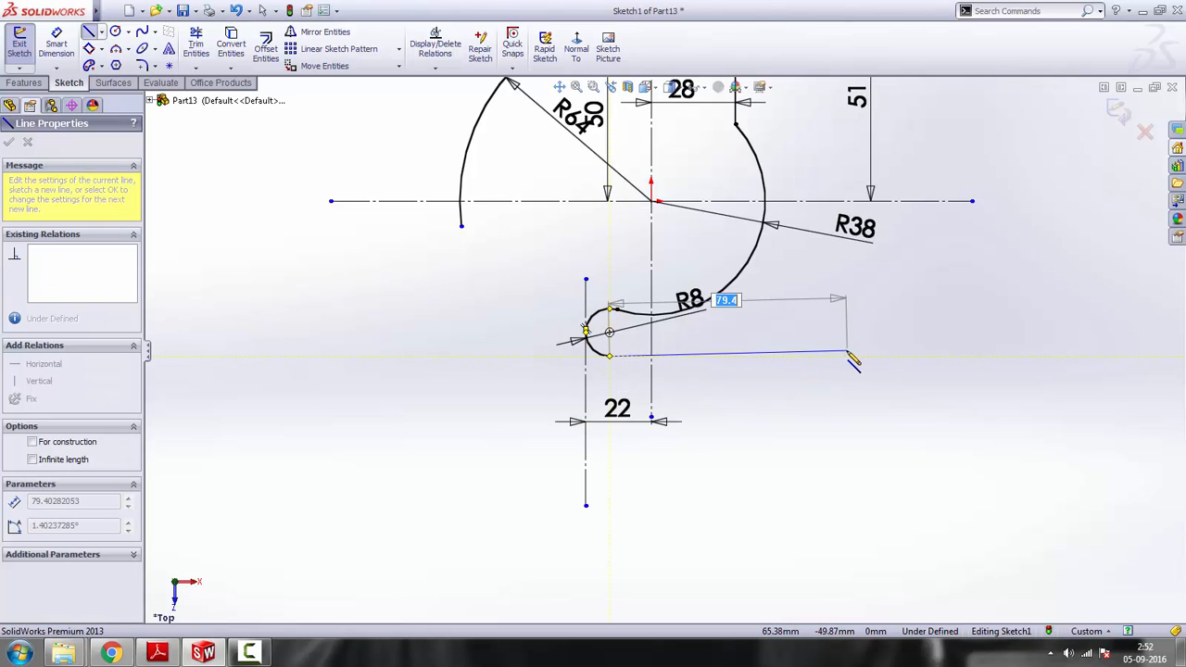
click(793, 356)
key(Escape)
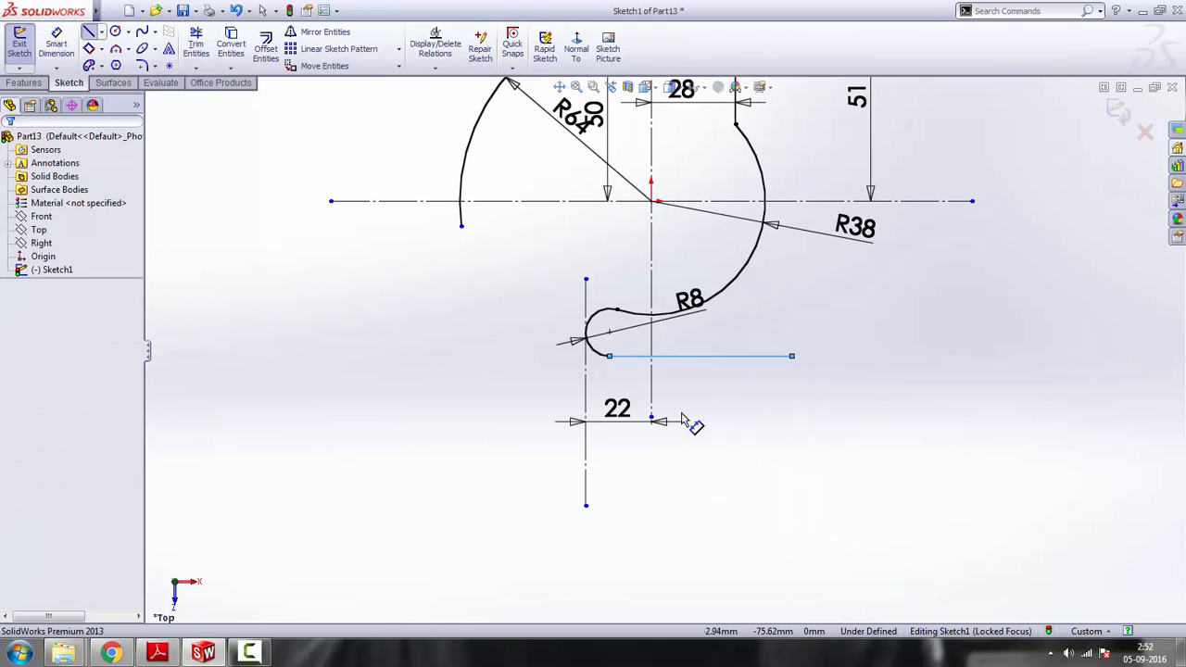
click(603, 354)
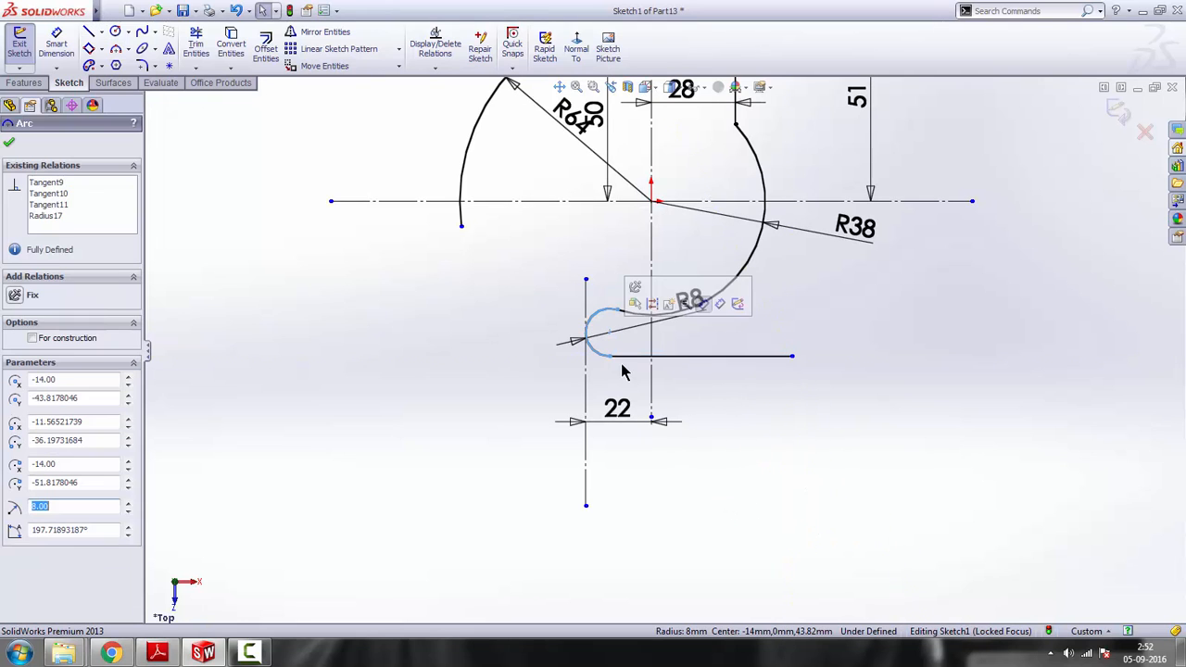
click(709, 409)
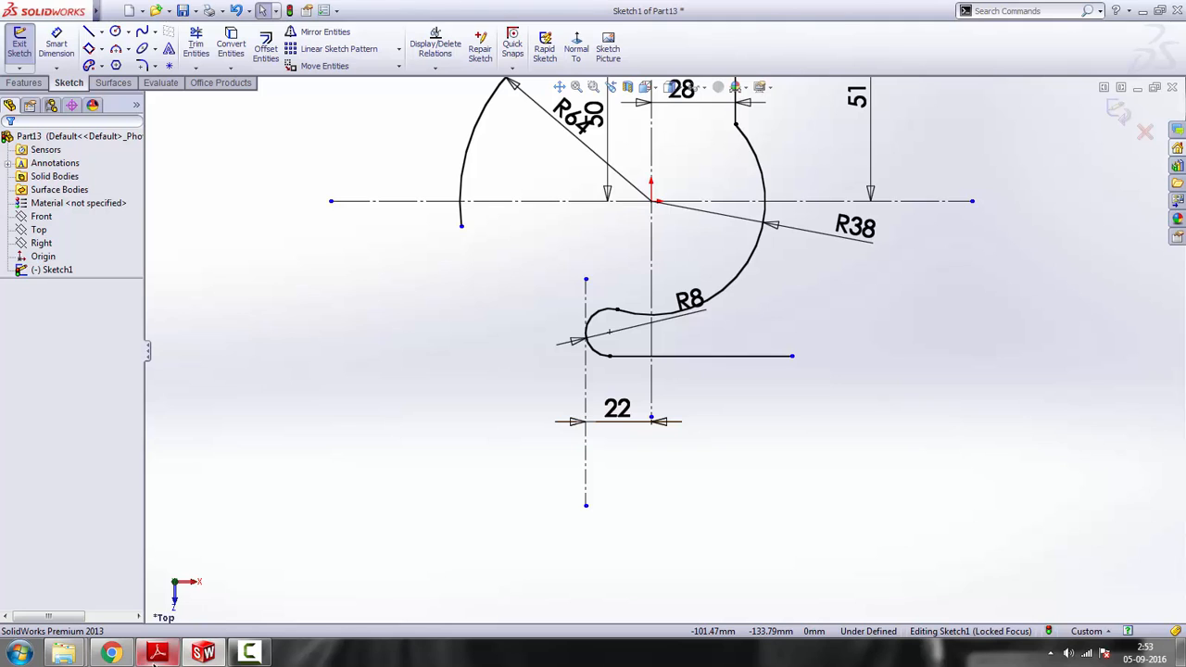
Check the reference drawing and sketch a three-point semicircular arc of about 7.8 mm radius downward from the horizontal line's right end
click(158, 653)
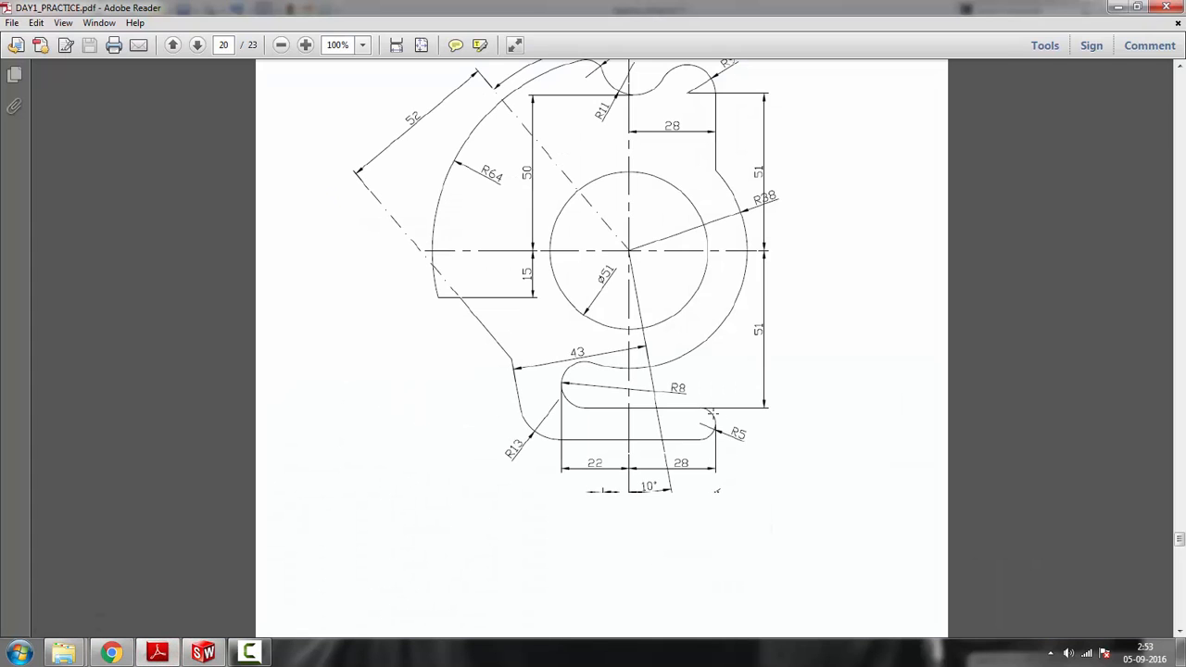
click(1120, 9)
click(116, 52)
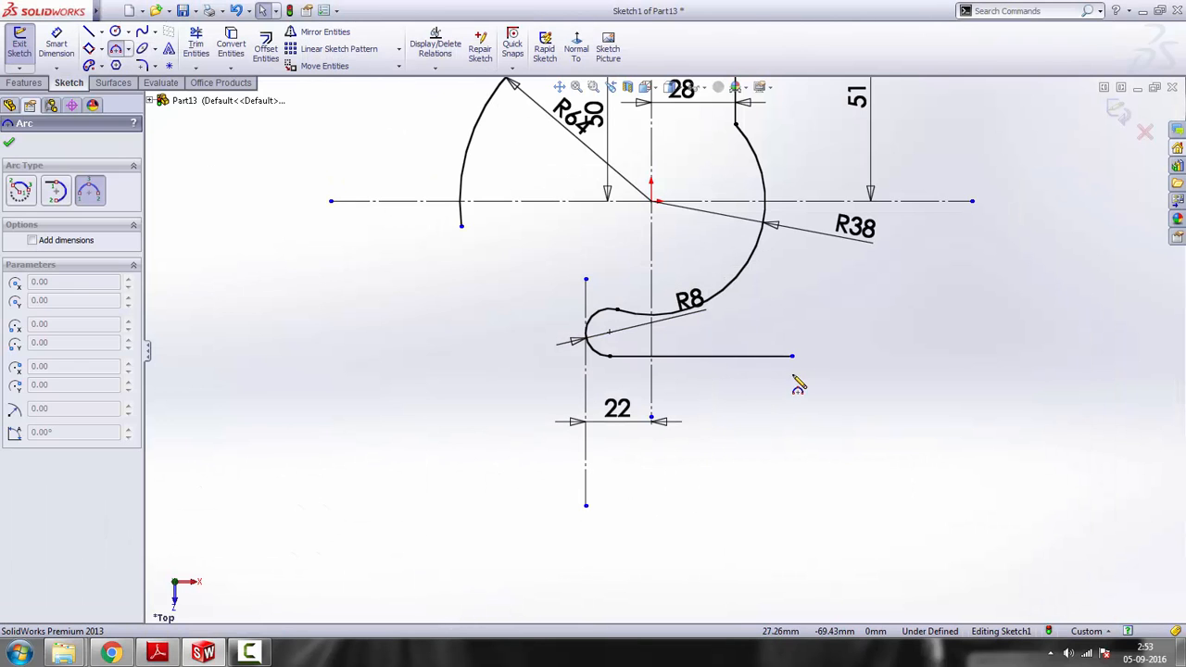
click(793, 356)
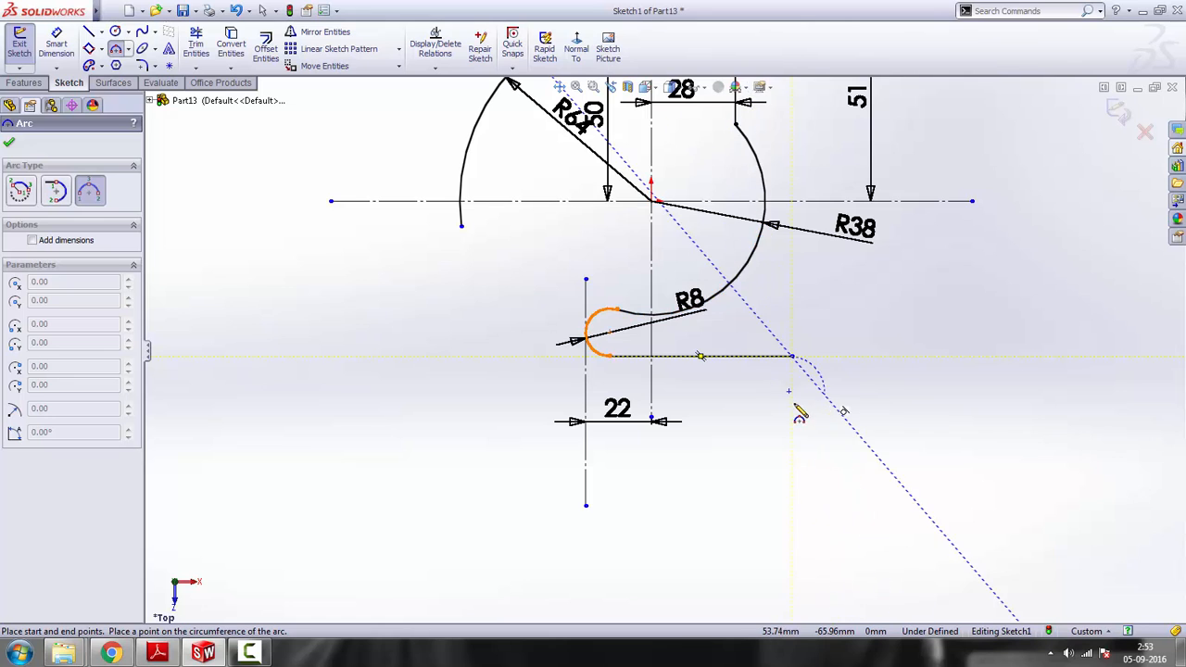
click(792, 403)
click(822, 391)
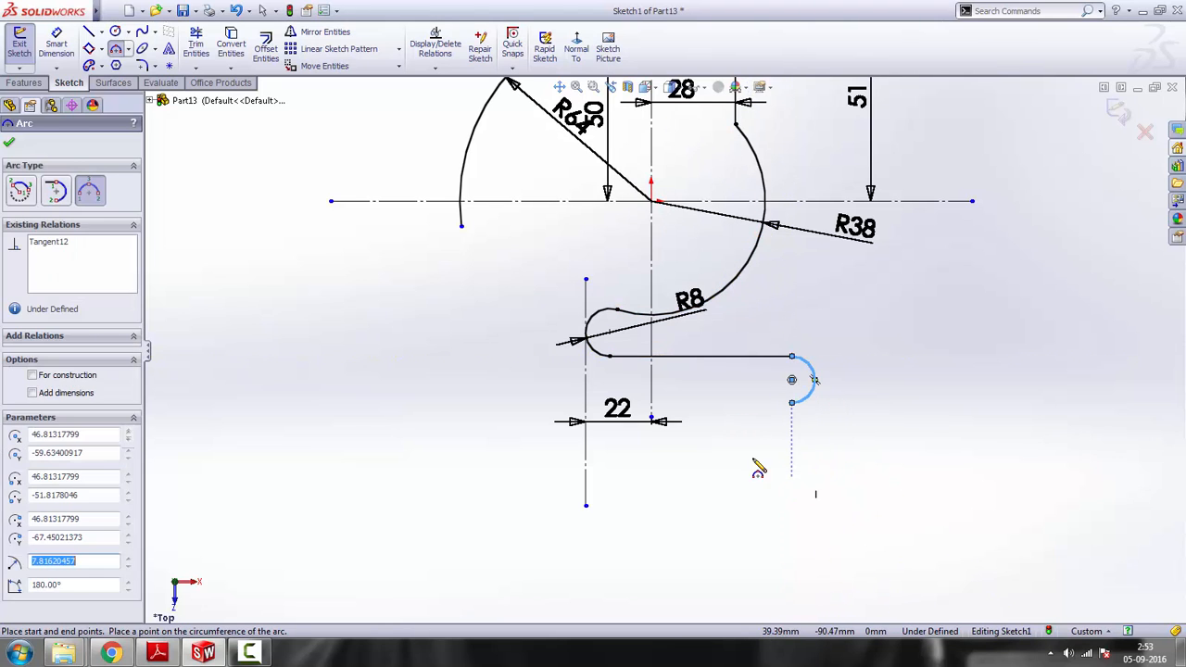
key(Escape)
Apply a tangent relation between the horizontal line and the semicircular arc at its right end
click(759, 368)
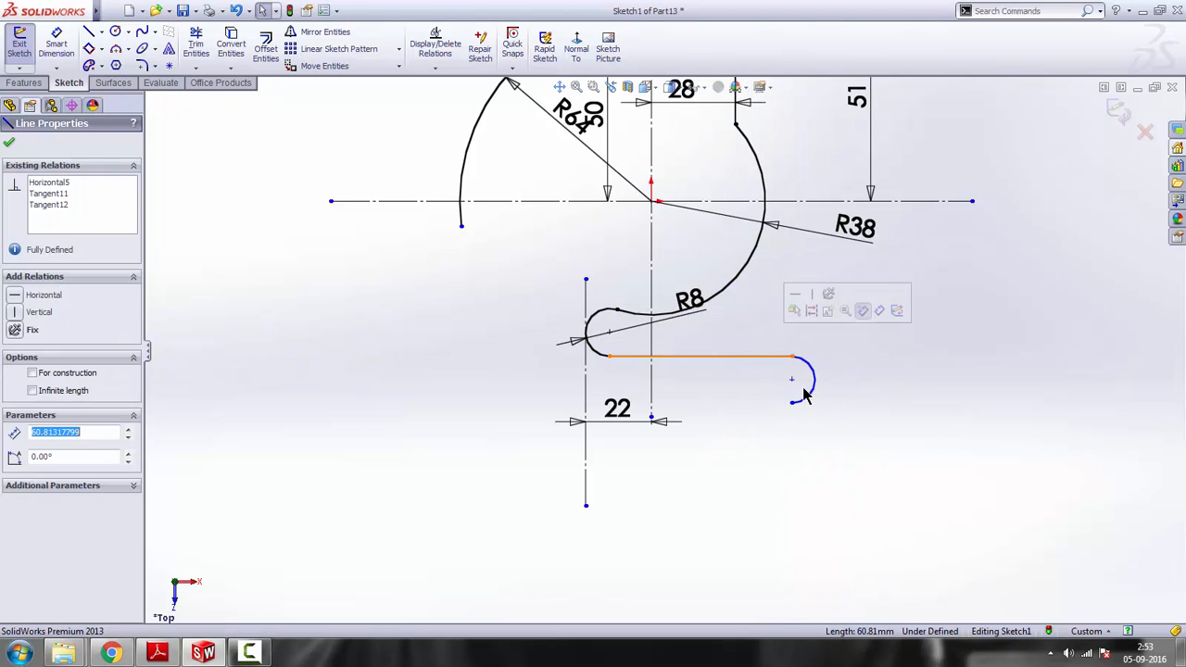
ctrl+click(813, 379)
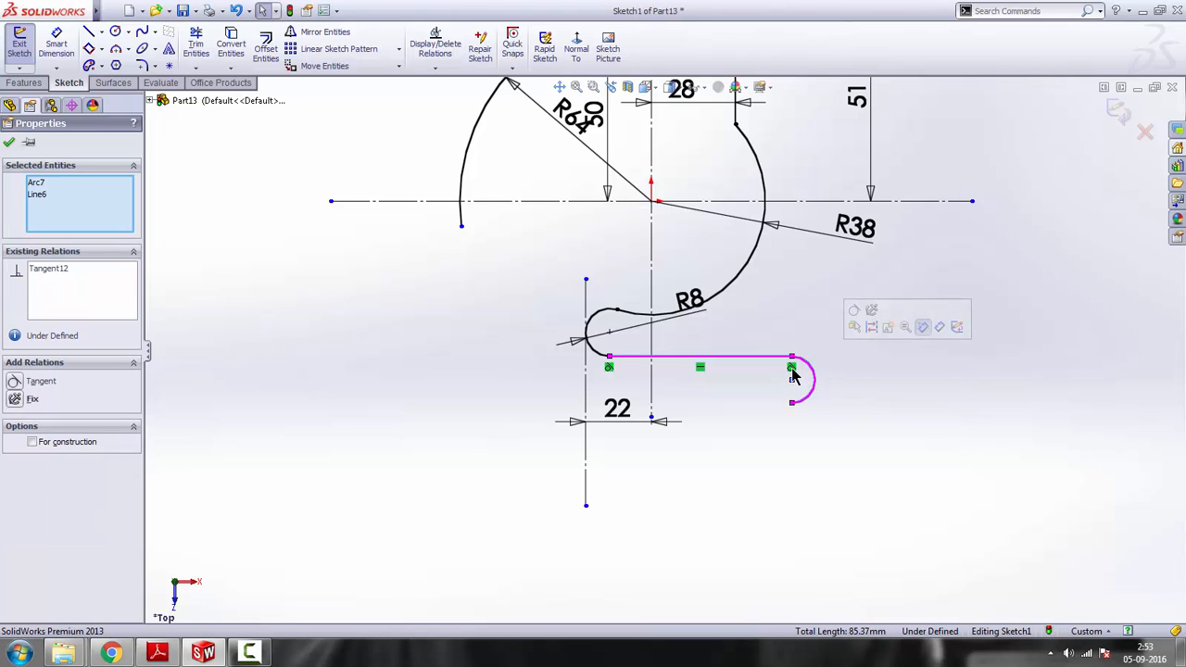
click(854, 316)
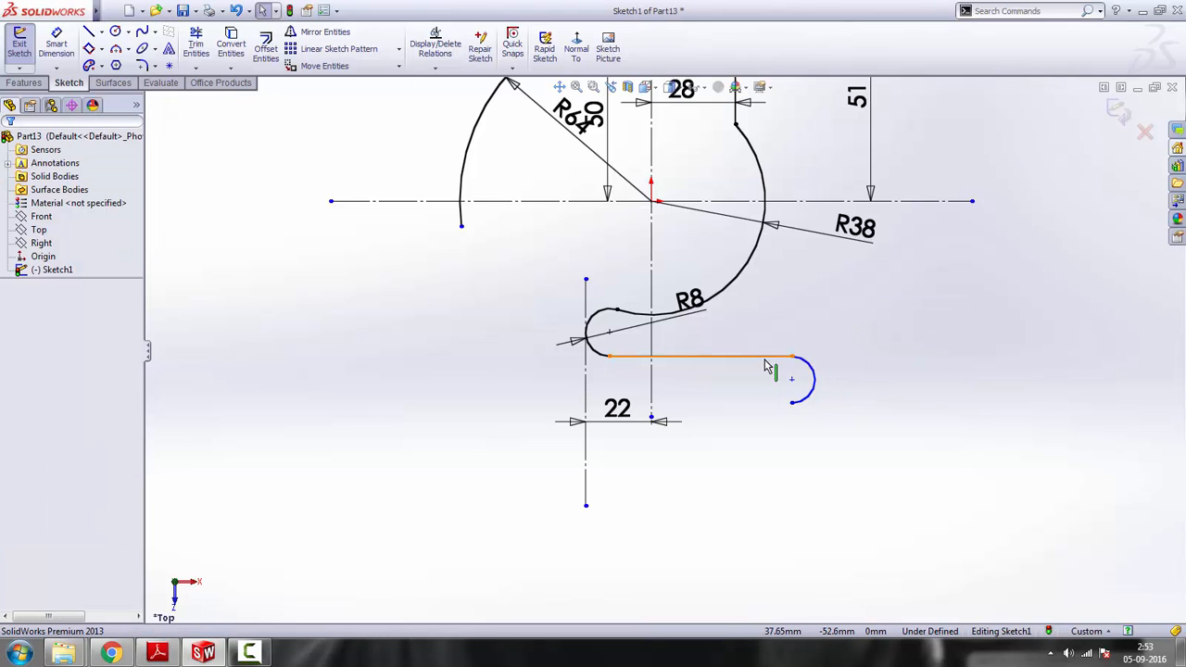
Check the reference drawing and dimension the semicircular arc at the horizontal line's right end with a radius of 5 mm
scroll(779, 364, down, 2)
scroll(749, 445, up, 2)
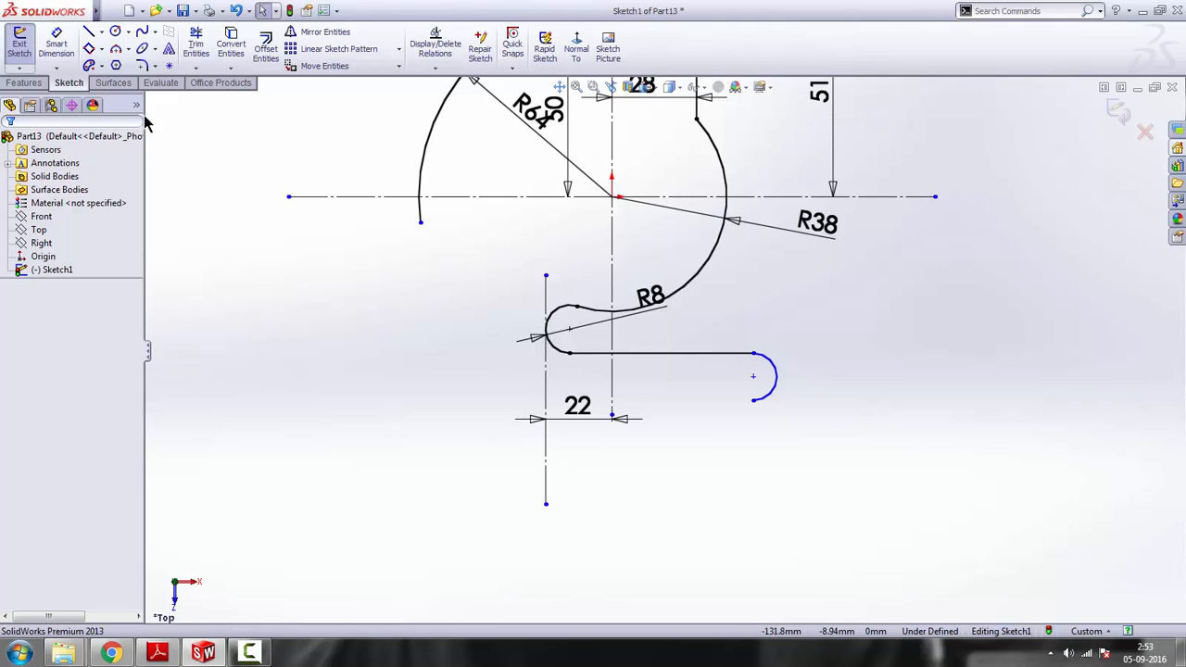
click(56, 47)
click(156, 653)
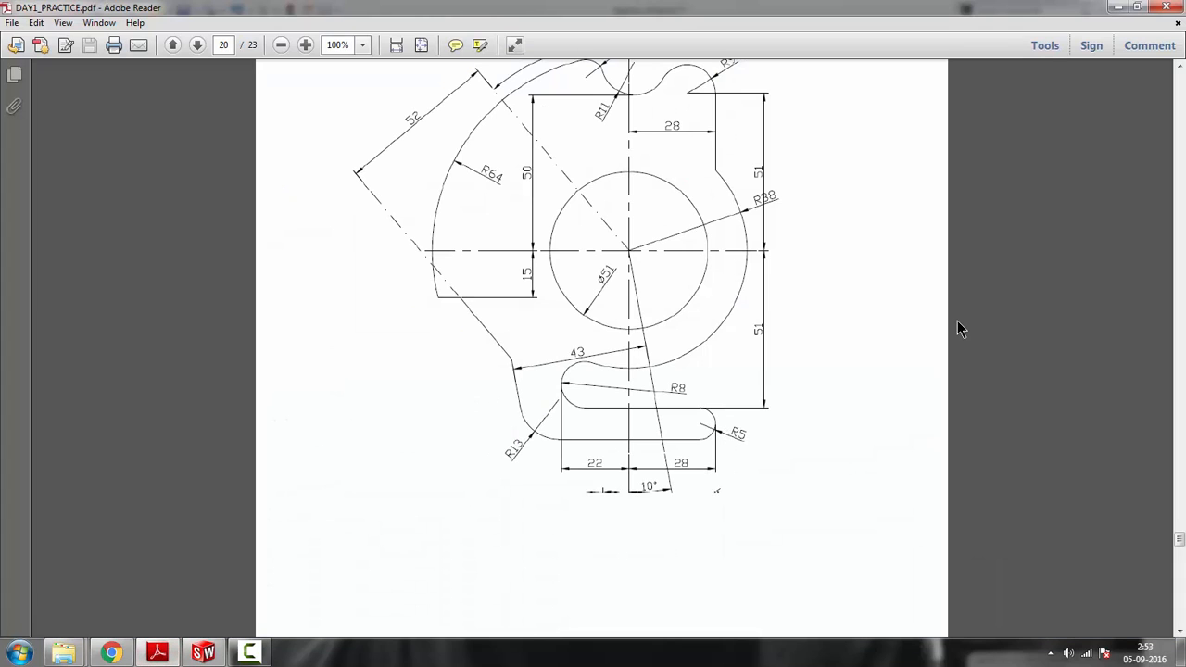
click(1118, 7)
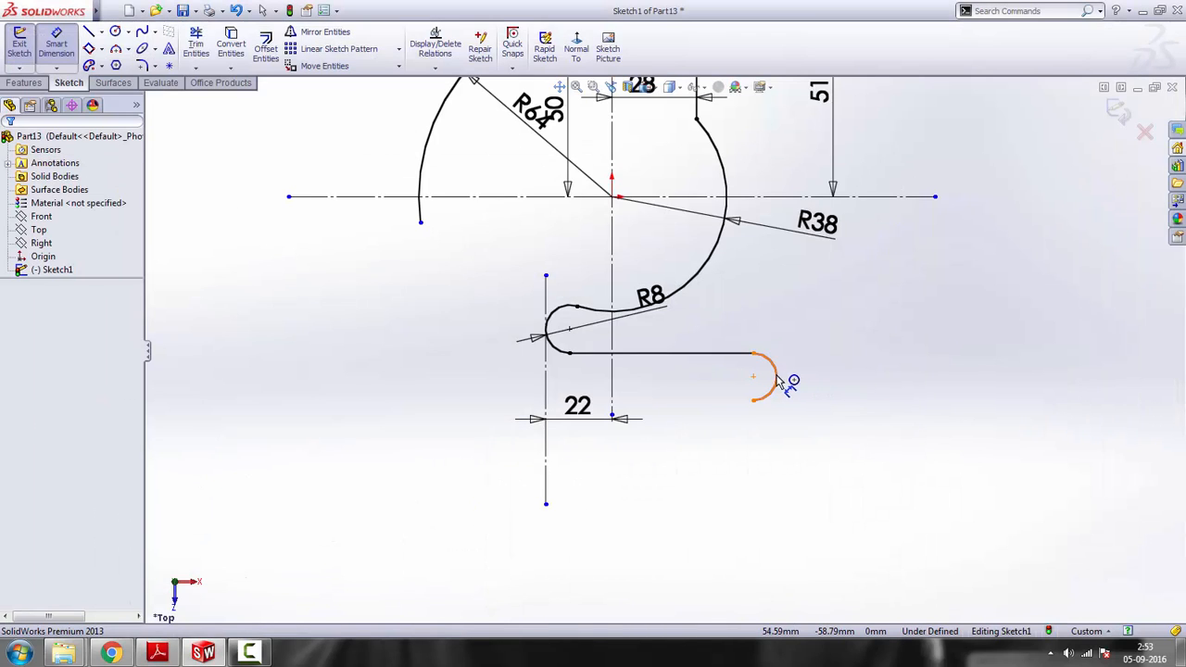
click(779, 378)
click(857, 345)
text(5)
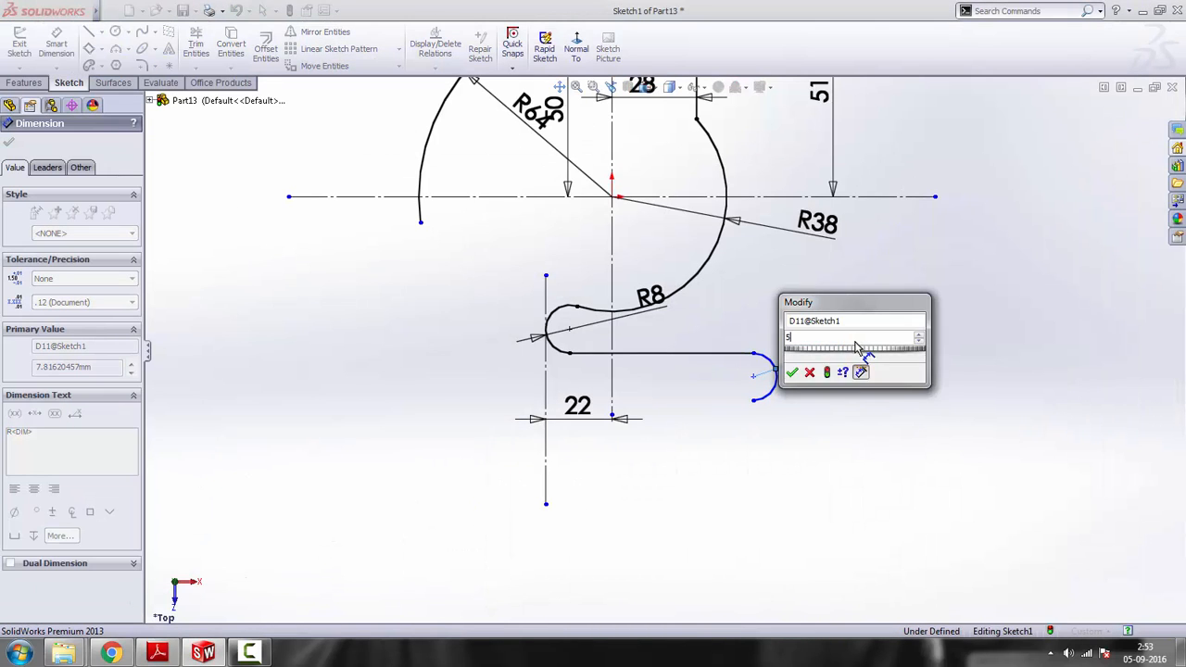
key(Return)
right_click(898, 360)
click(922, 276)
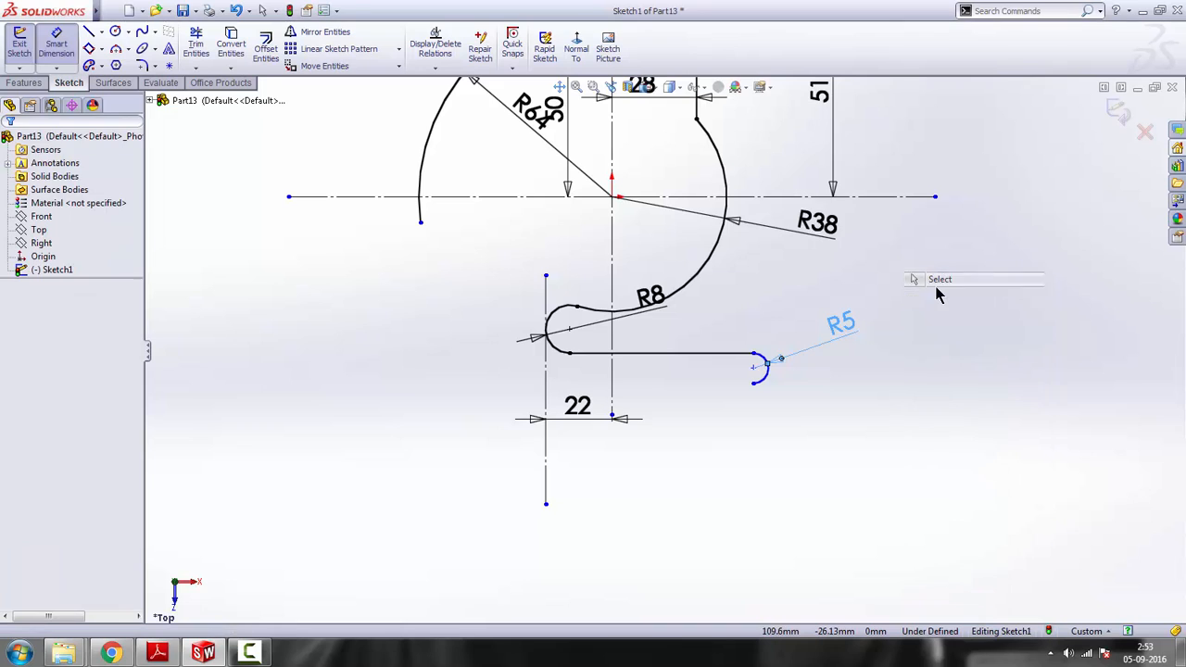
Check the reference drawing and sketch a horizontal line about 75 mm long leftward from the R5 arc's lower end, tangent to the arc
click(90, 33)
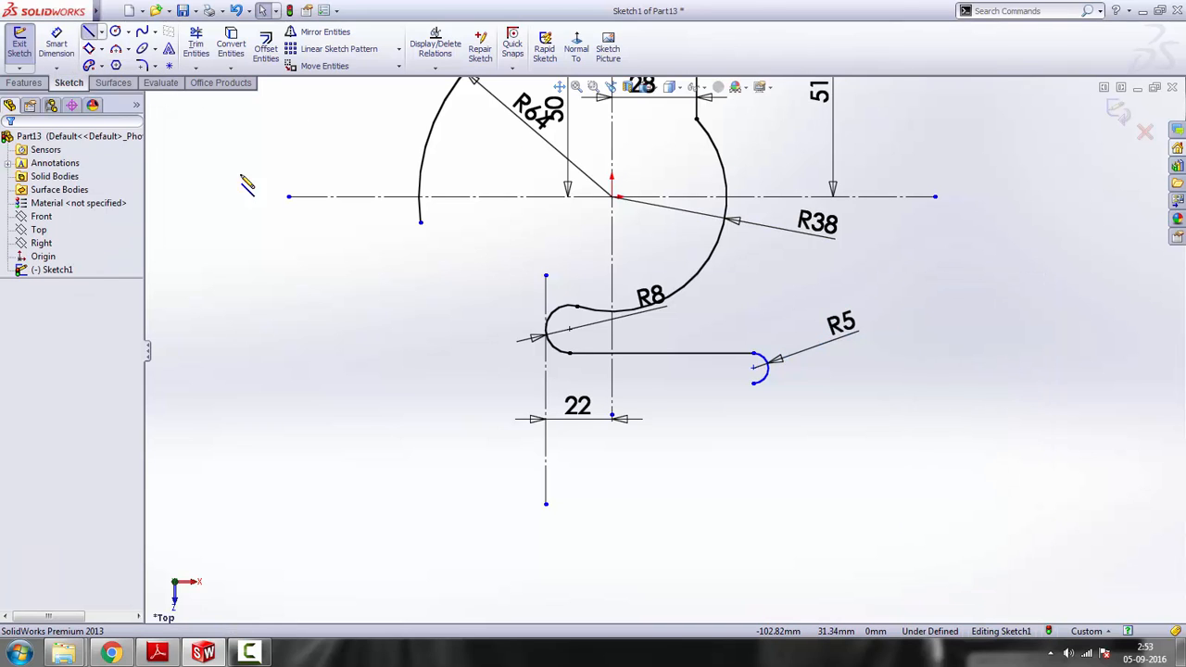
click(156, 654)
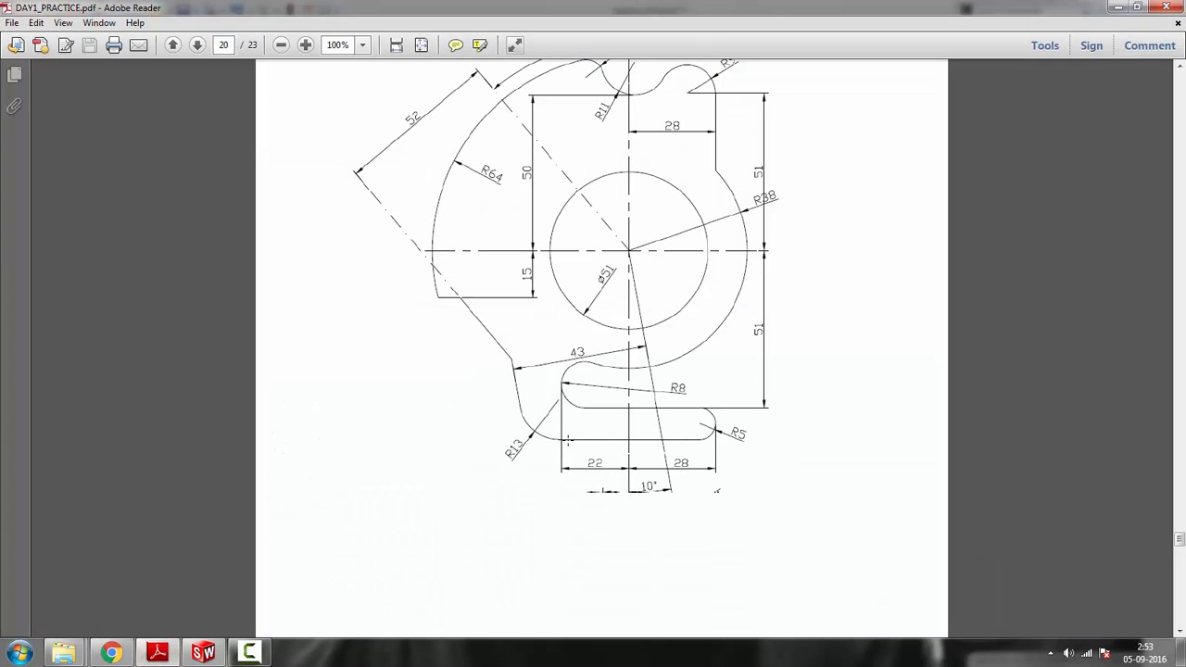
click(1120, 8)
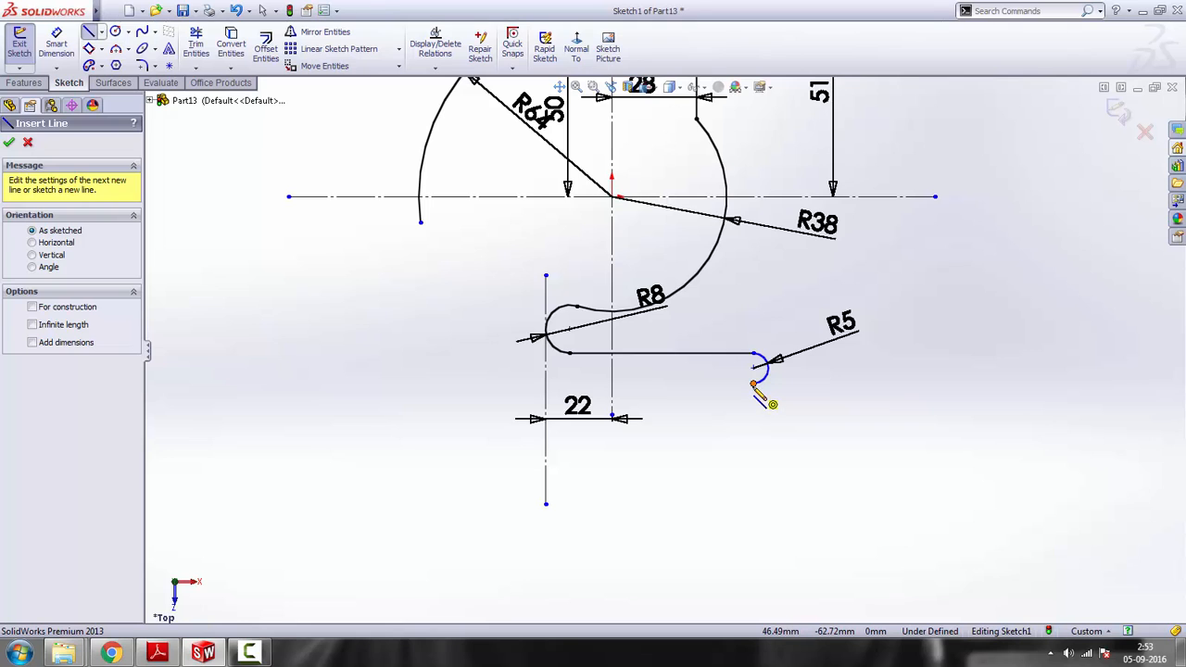
click(755, 382)
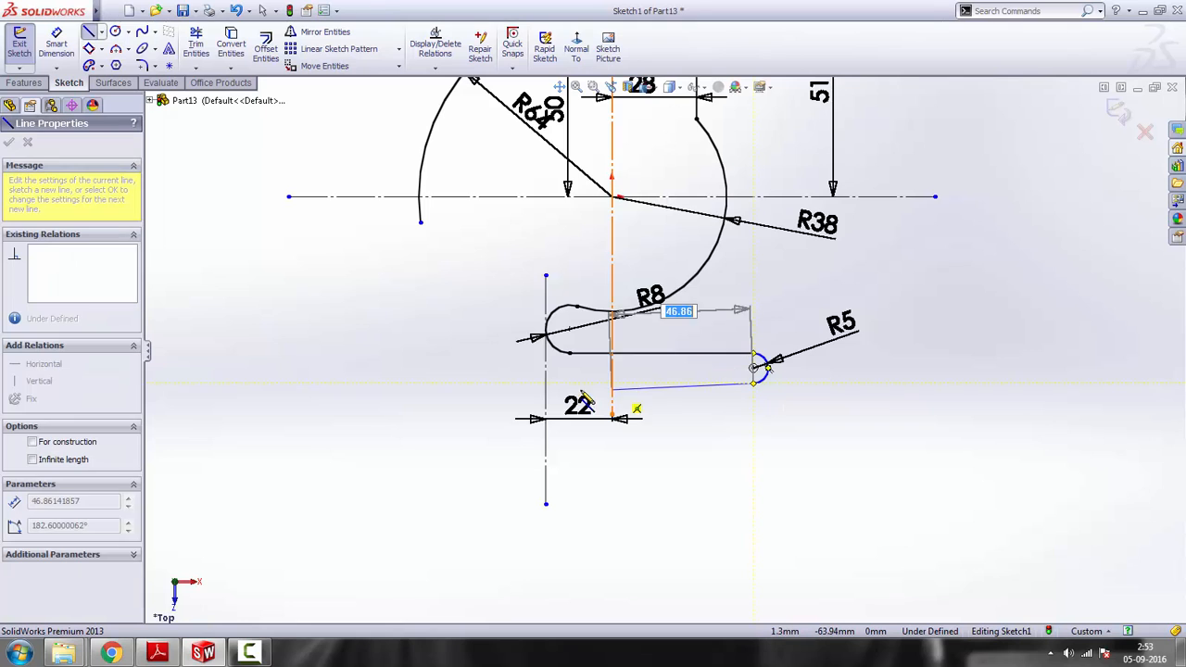
click(526, 382)
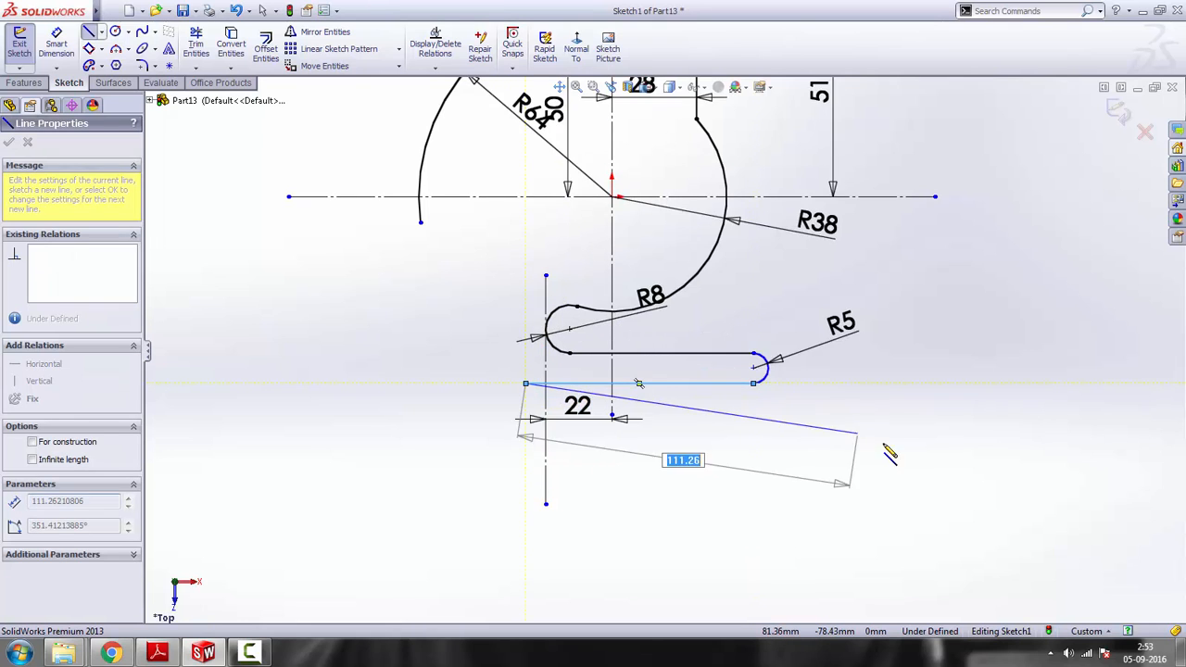
key(Escape)
click(727, 383)
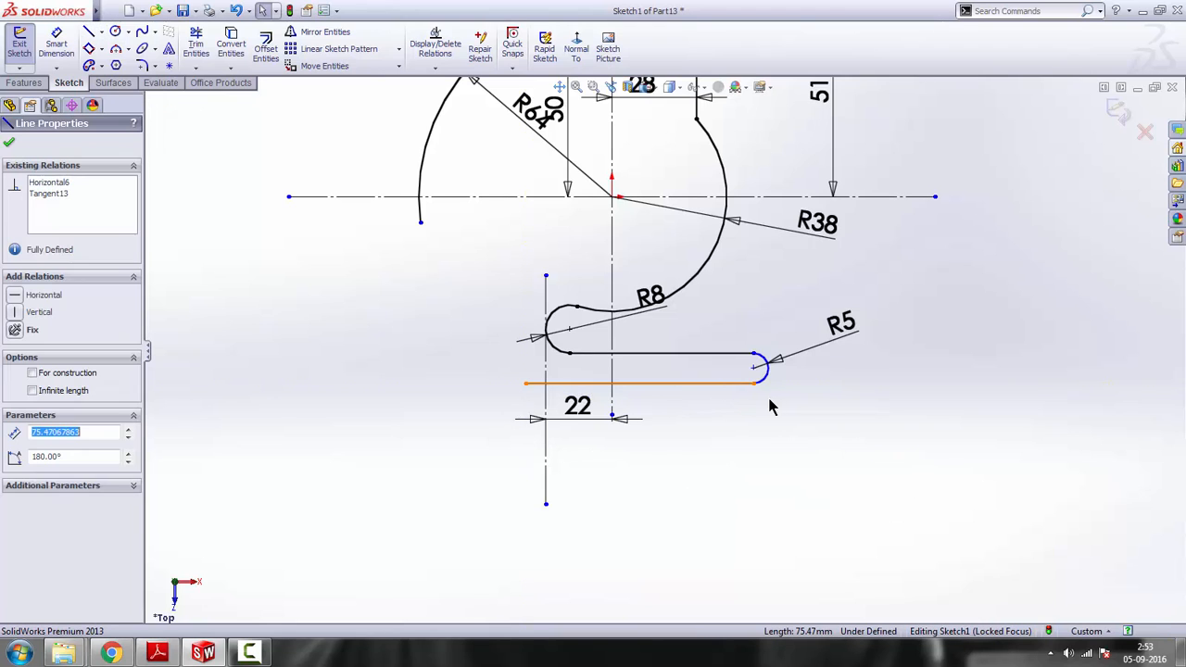
ctrl+click(761, 372)
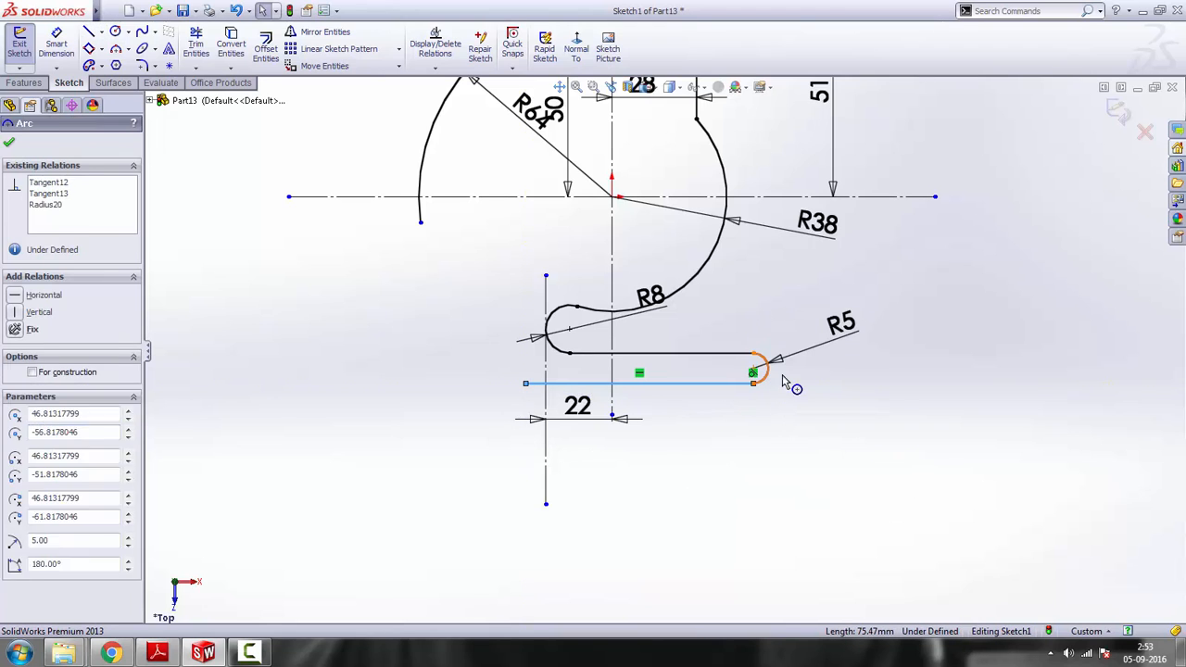
click(833, 428)
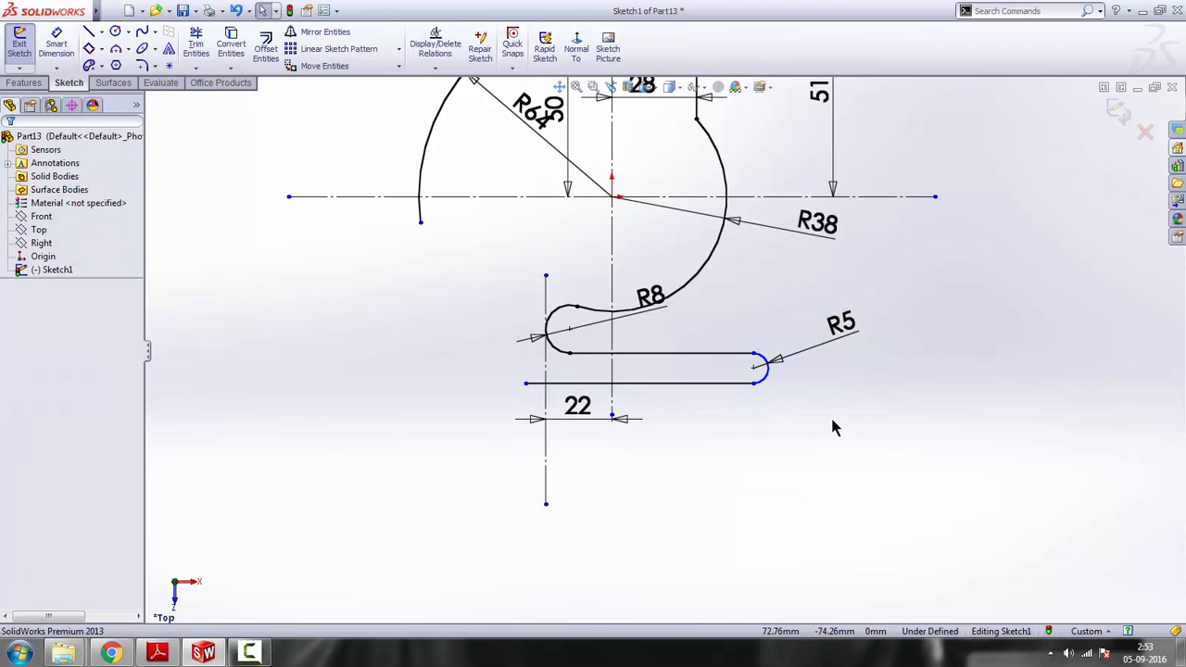
Check the reference drawing and sketch a vertical centerline about 42 mm long to the right of the R5 arc
click(157, 652)
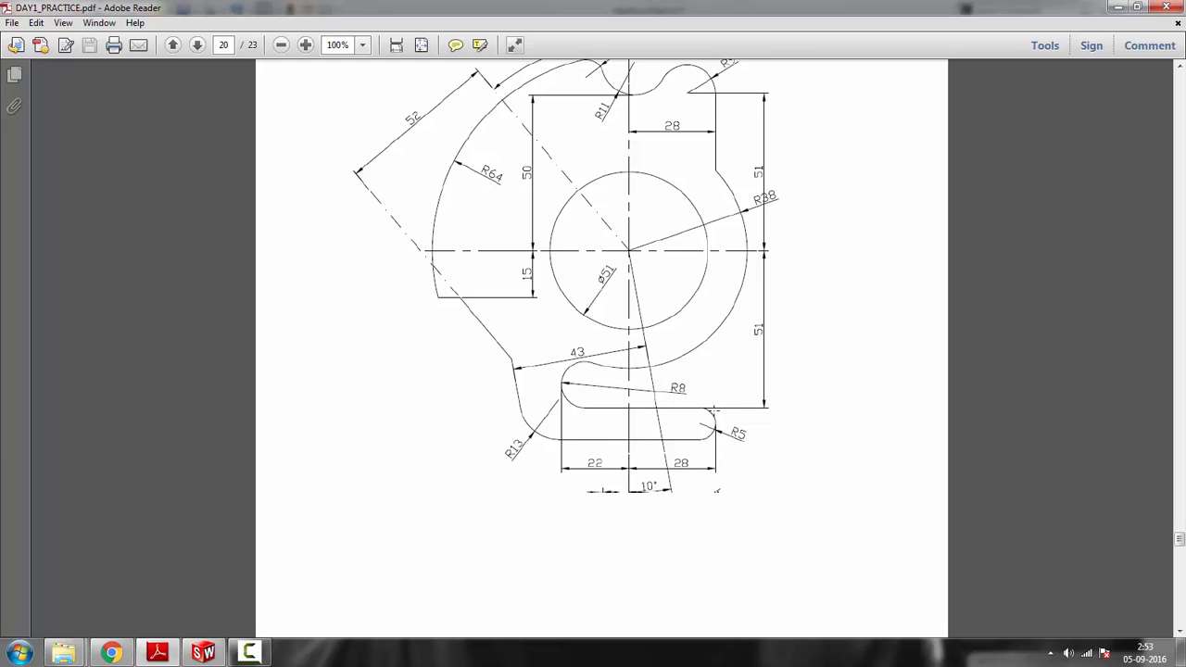
click(1119, 7)
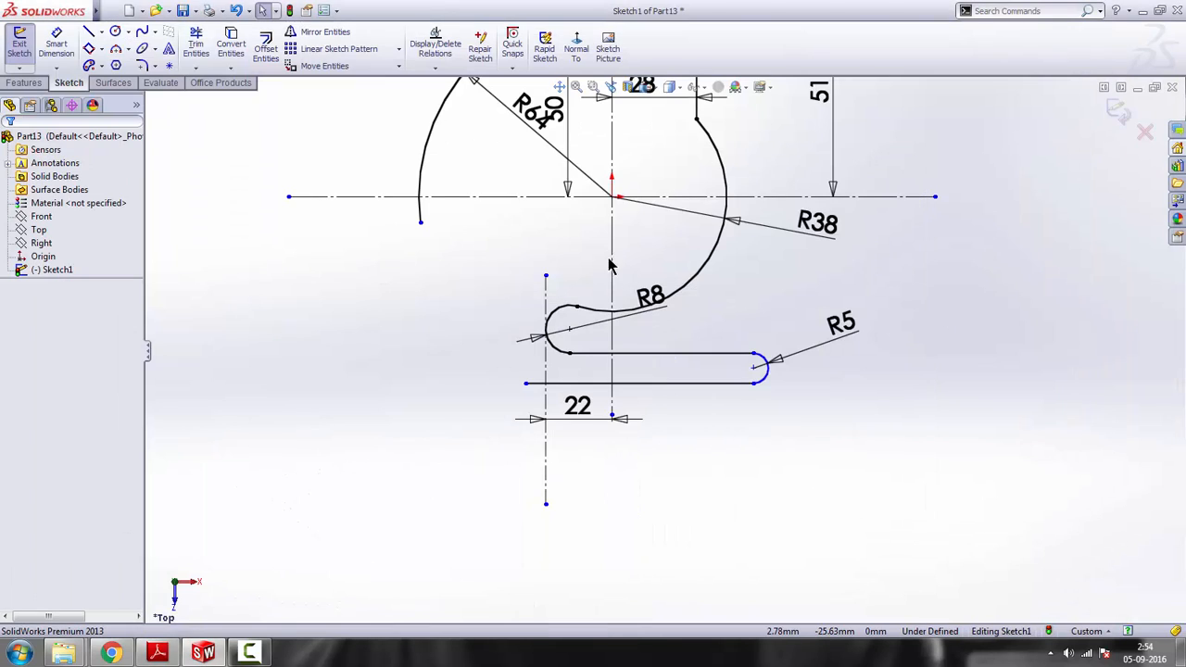
click(102, 35)
click(113, 63)
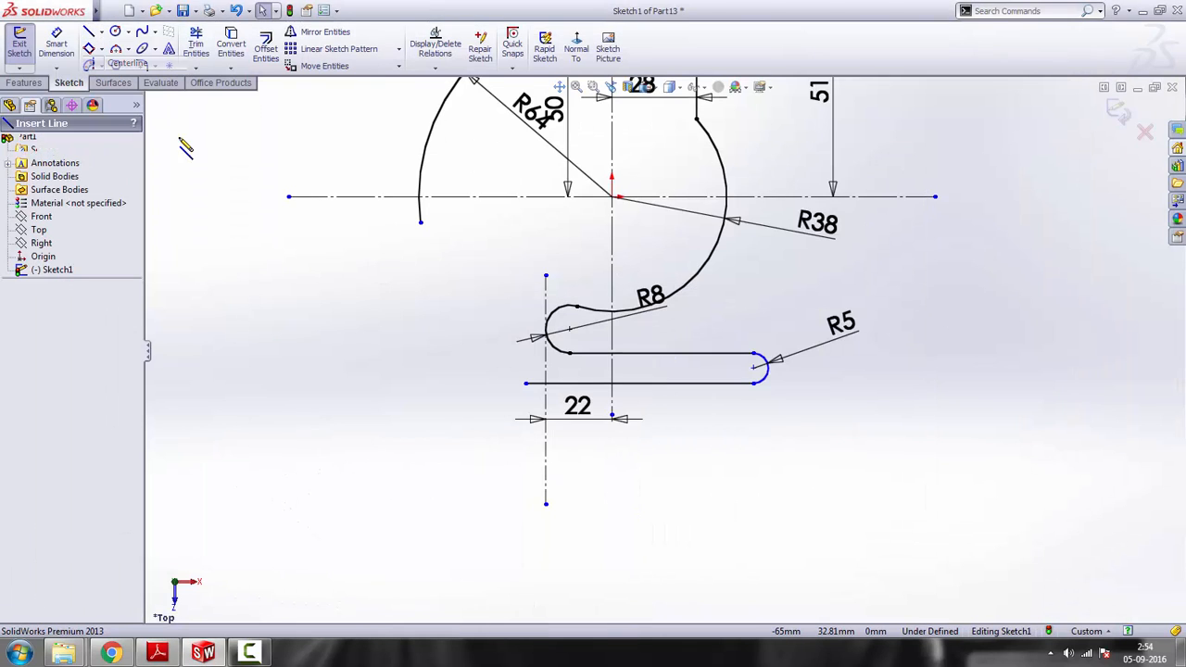
click(971, 378)
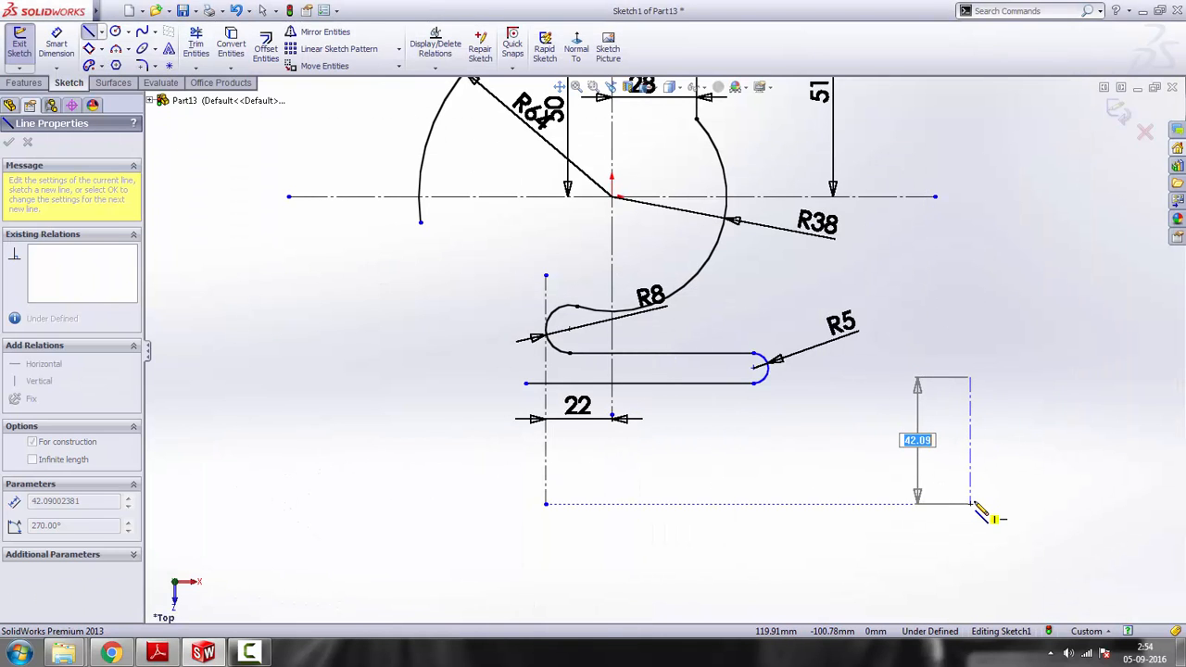
click(970, 503)
key(Escape)
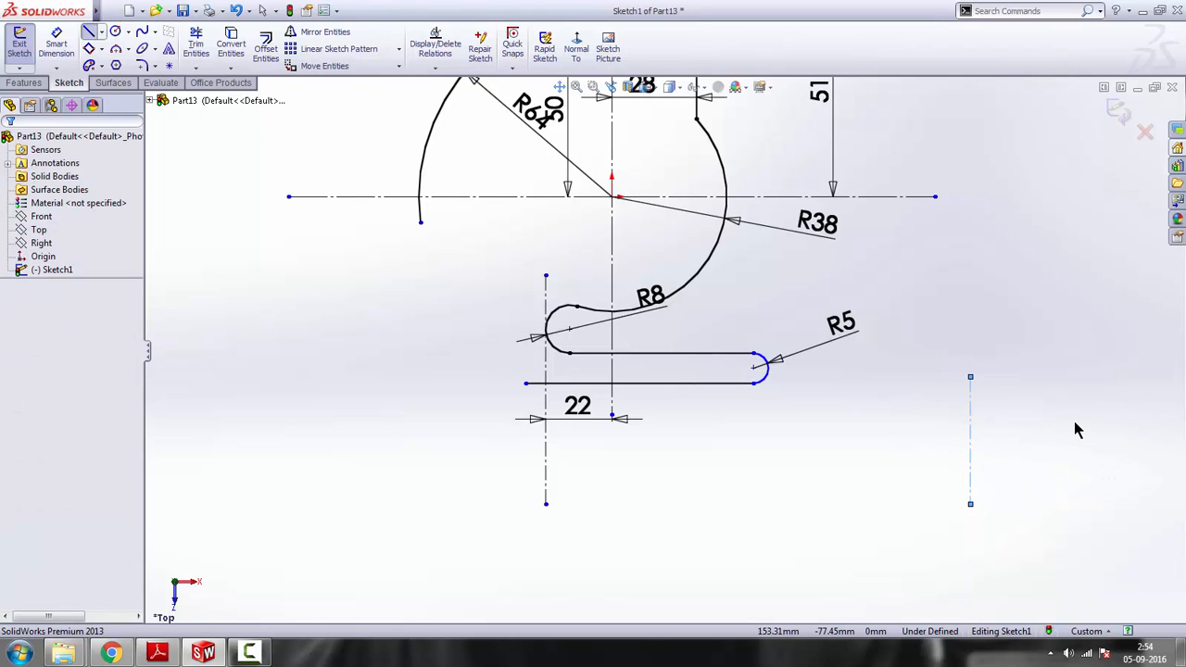
Make the new vertical centerline tangent to the R5 arc and extend its upper end above the arc to about 62 mm total length
click(971, 428)
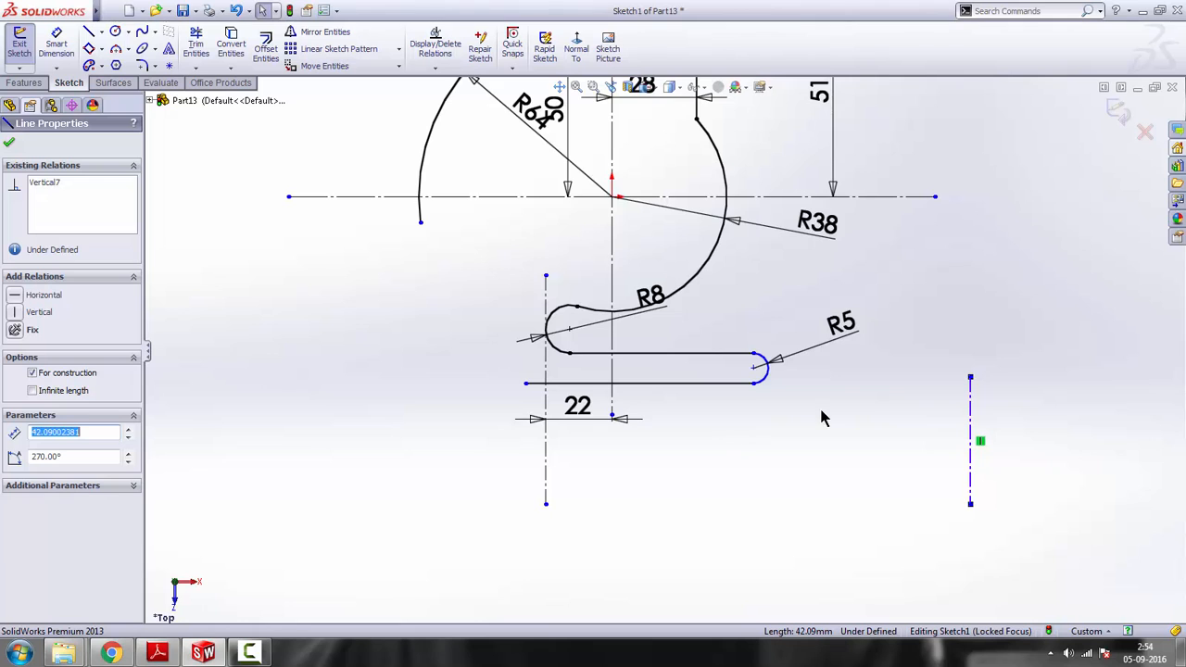
ctrl+click(767, 374)
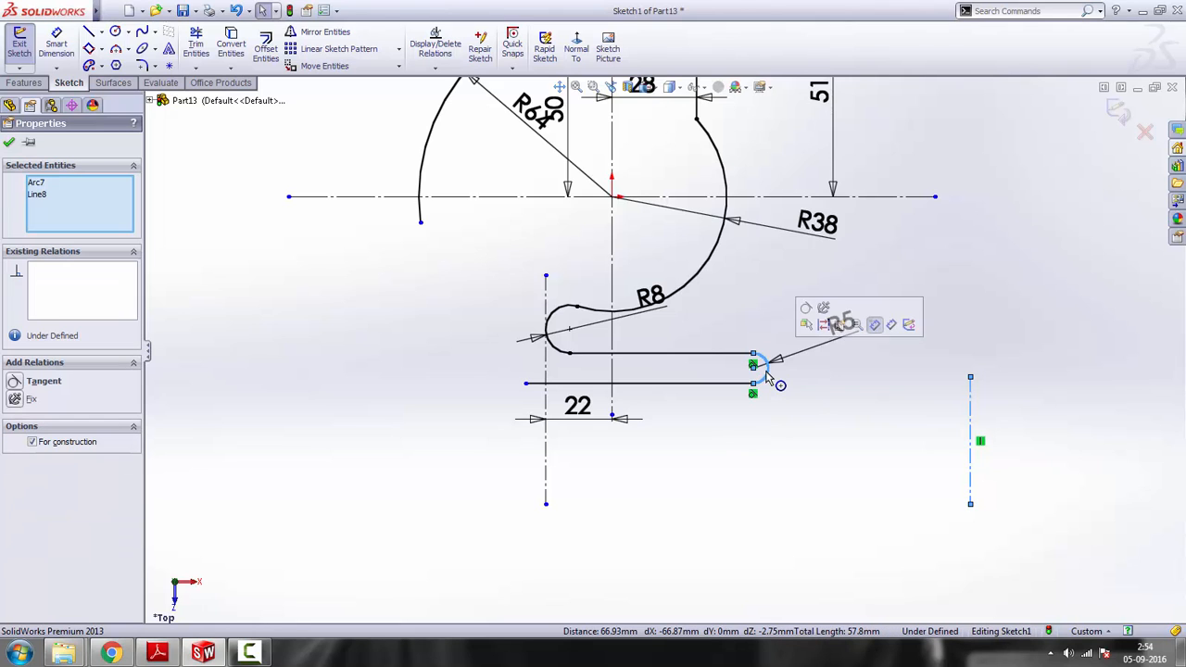
click(825, 313)
click(855, 389)
drag(769, 376, 766, 318)
click(790, 433)
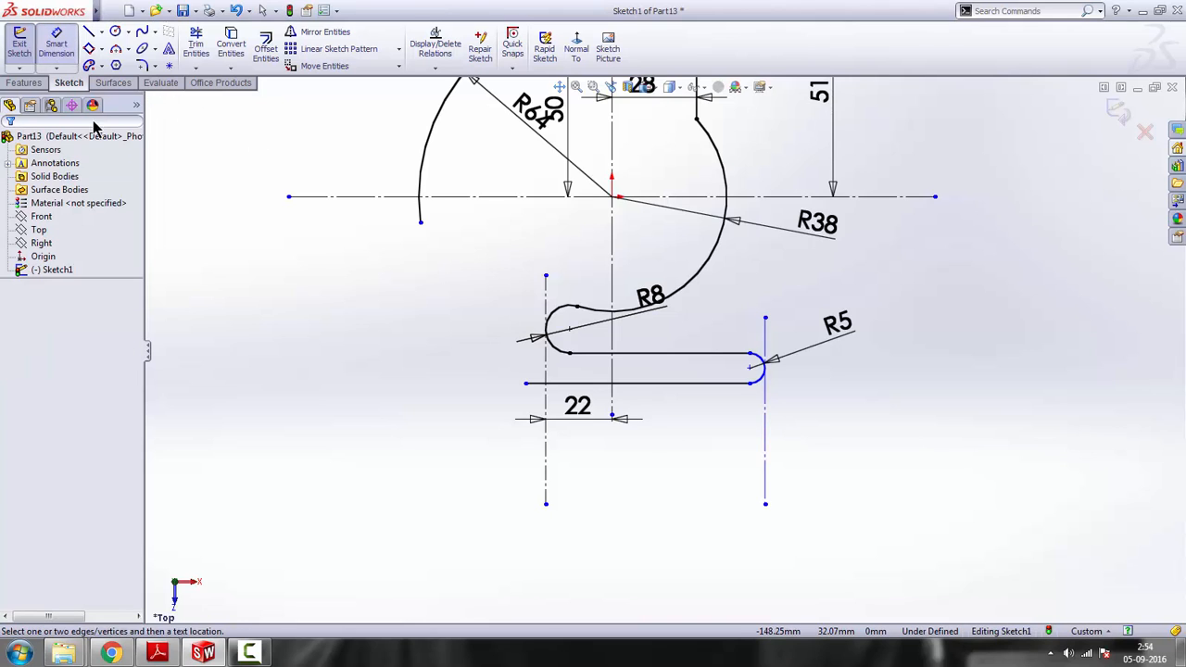
Dimension the distance between the vertical centerline through the origin and the centerline tangent to the R5 arc as 28 mm
click(55, 46)
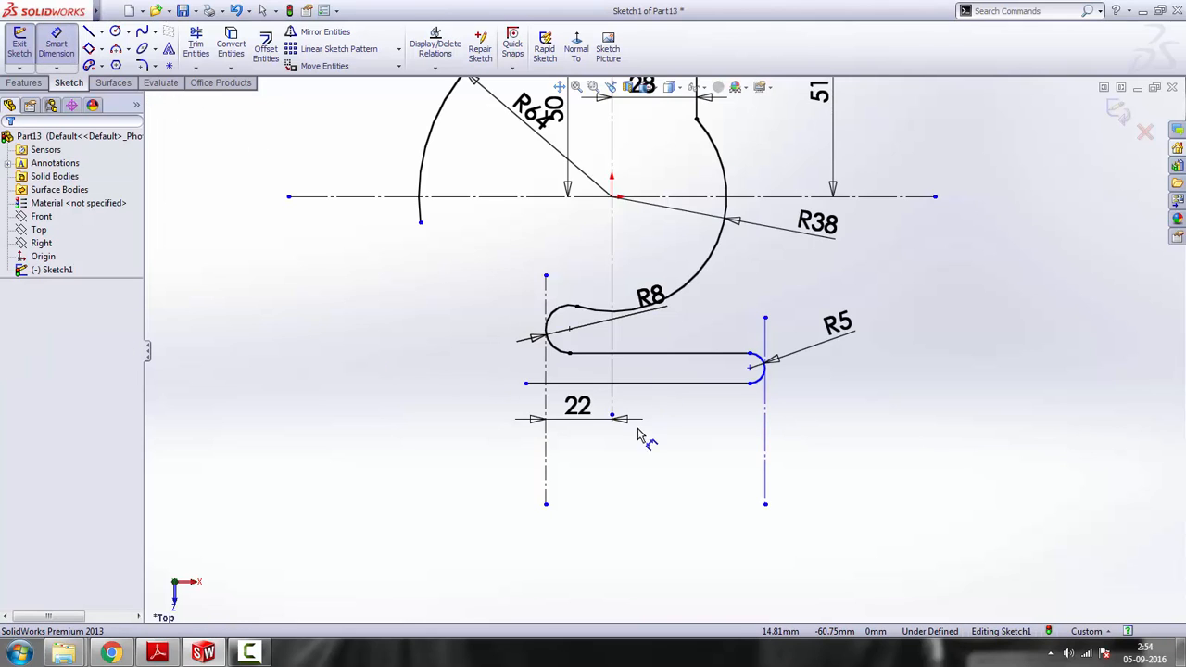
click(615, 372)
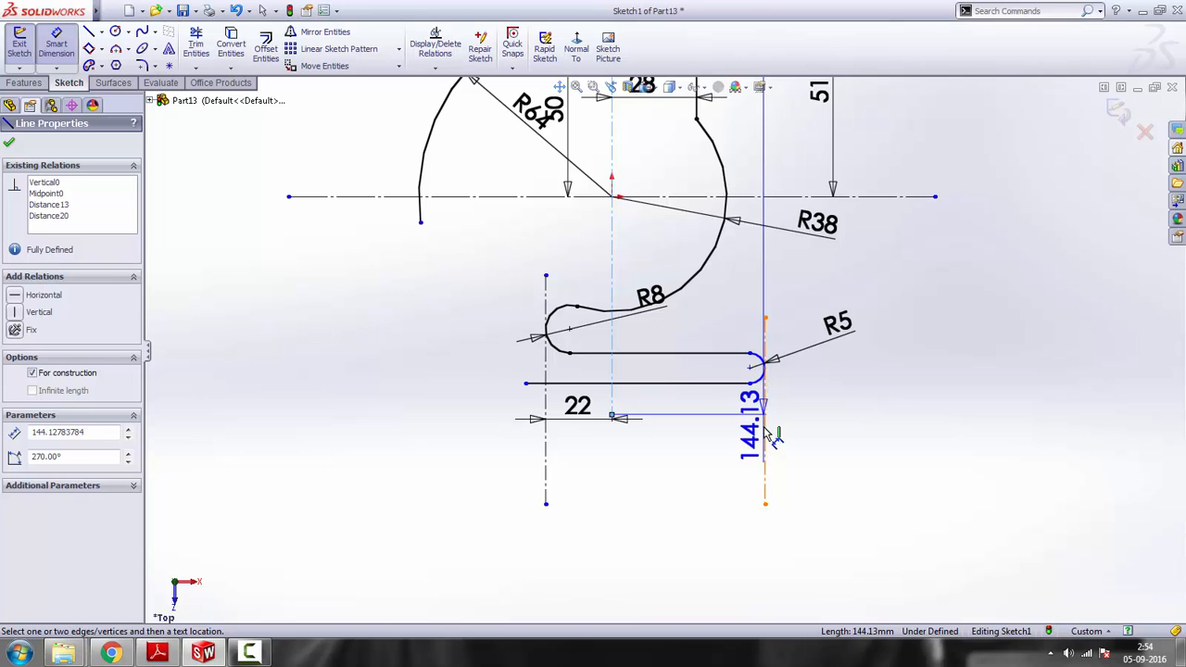
click(764, 408)
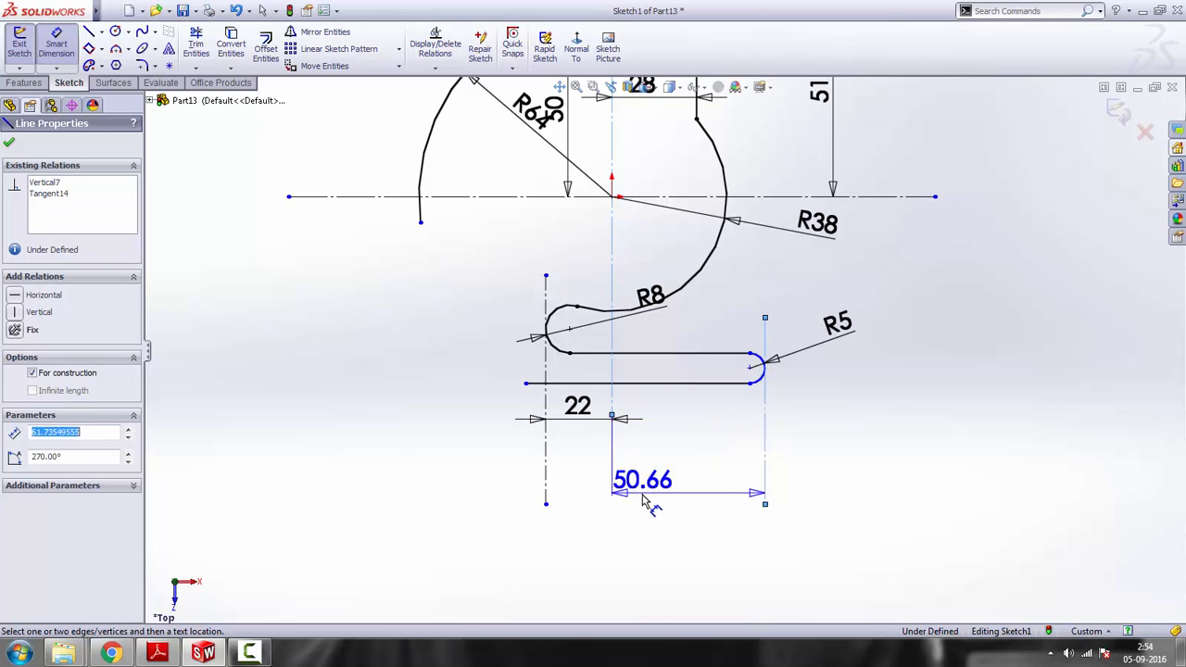
click(157, 654)
click(157, 654)
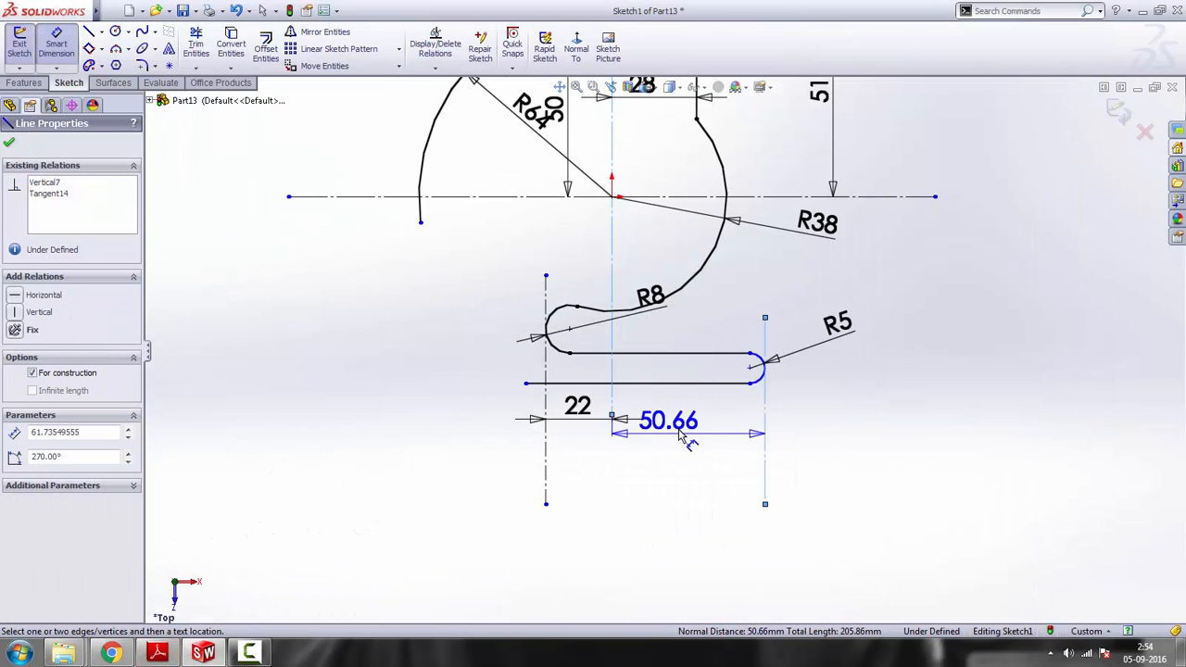
click(693, 445)
text(28)
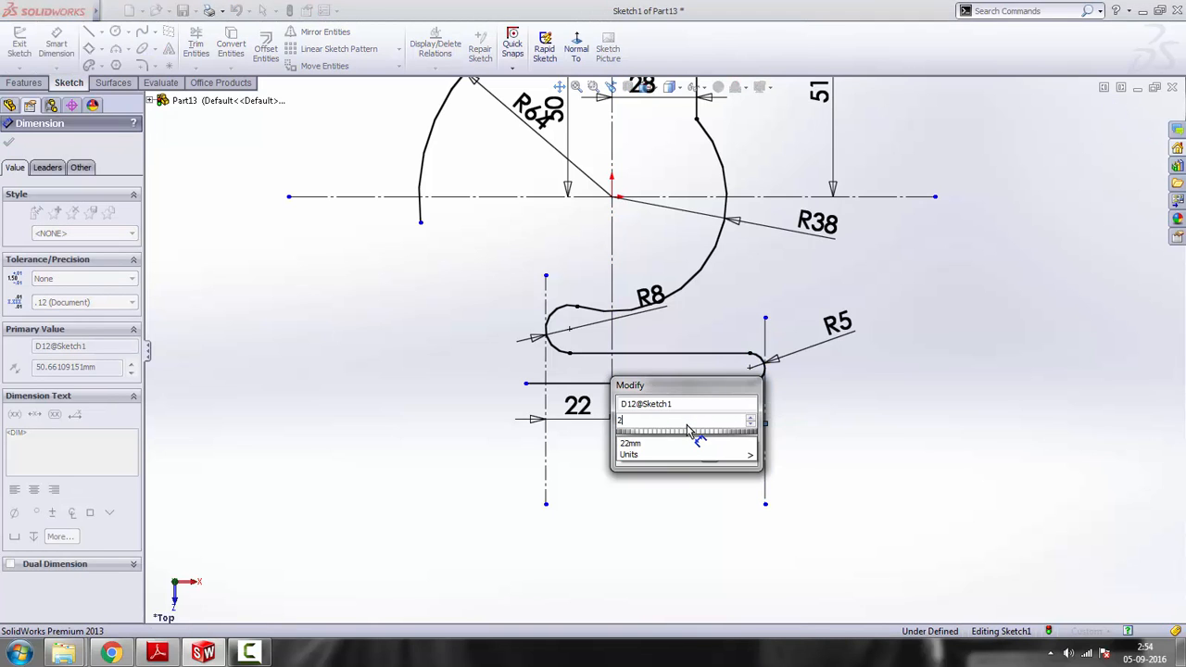
key(Return)
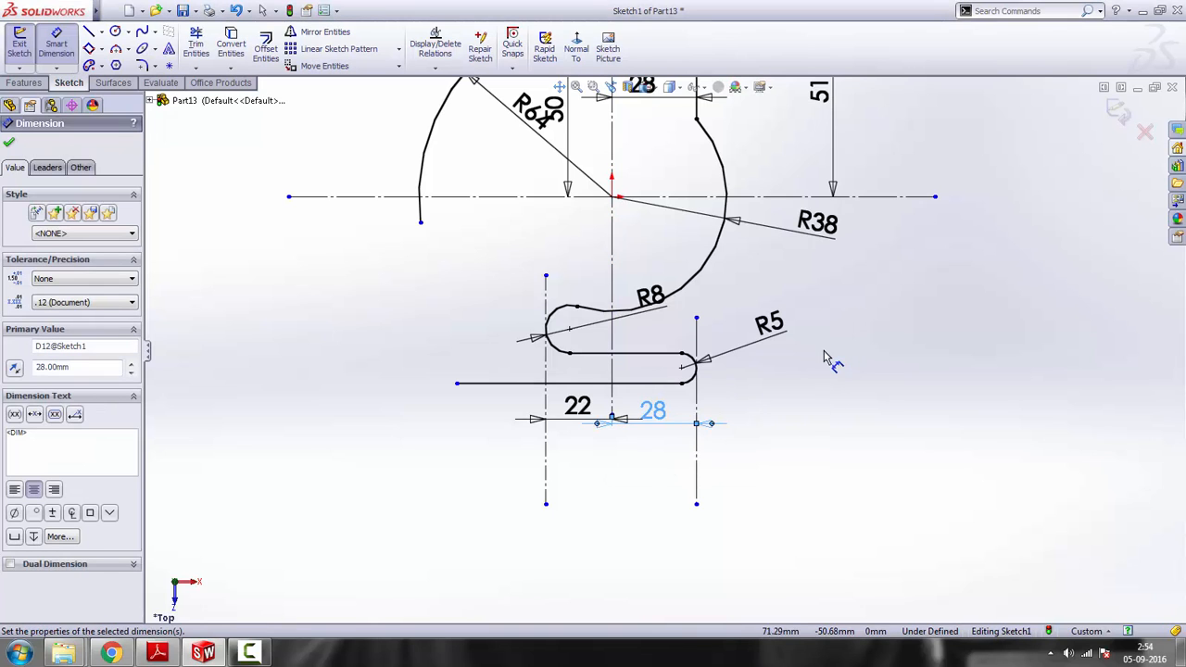
right_click(828, 360)
click(858, 278)
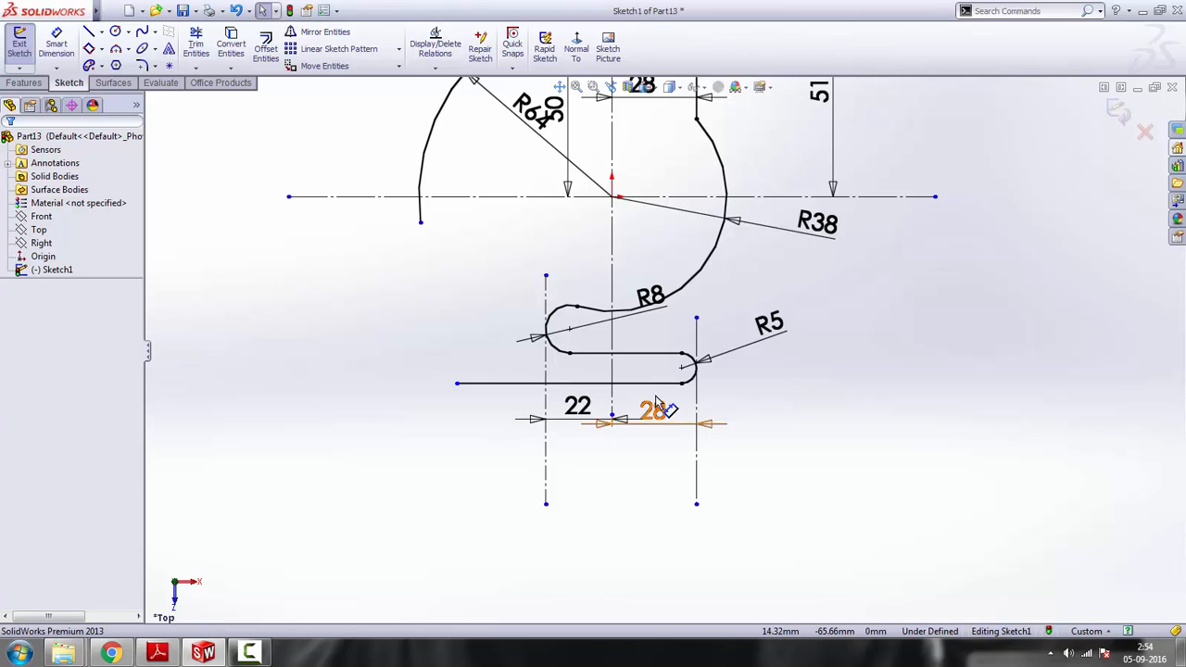
Shorten the lowest horizontal line by moving its left end rightward to about X -35.9 mm
scroll(655, 408, down, 2)
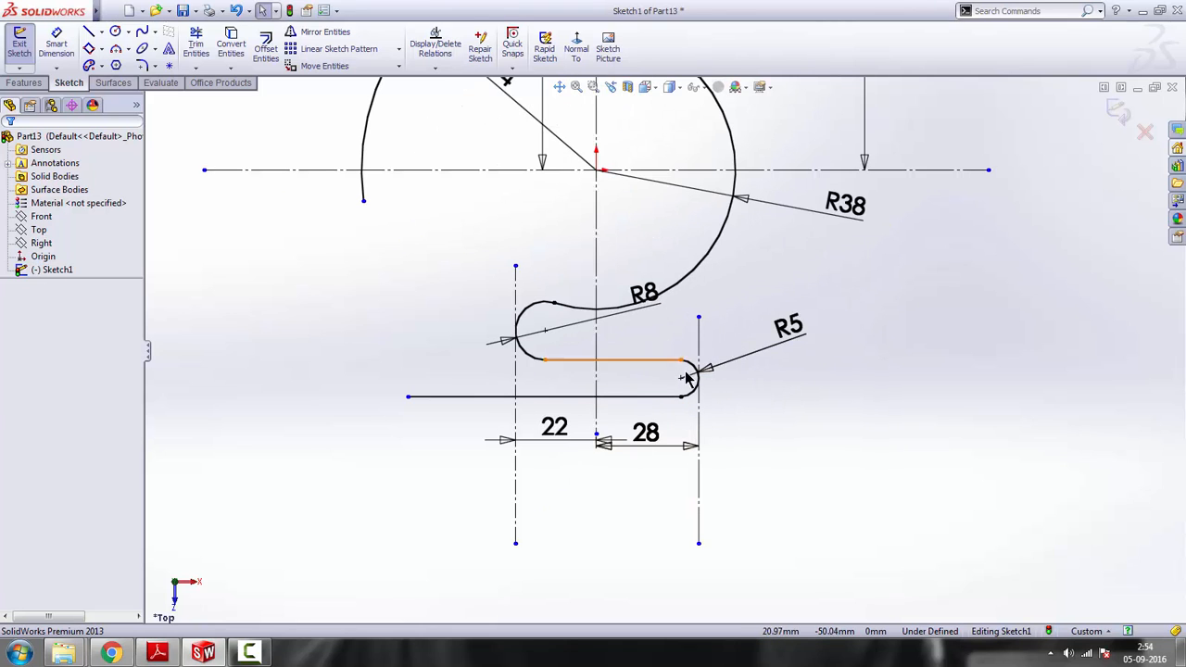
drag(409, 398, 464, 396)
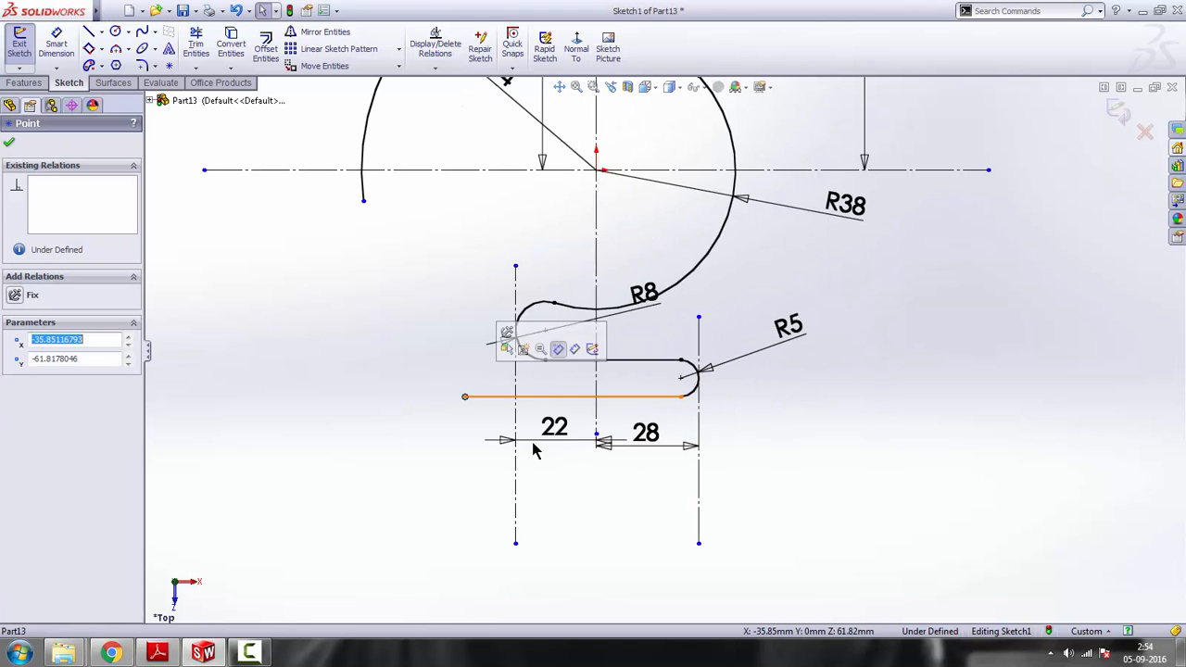
click(380, 509)
Check the reference drawing and sketch a three-point arc of about 11.3 mm radius curving upward from the lowest line's left end
click(157, 654)
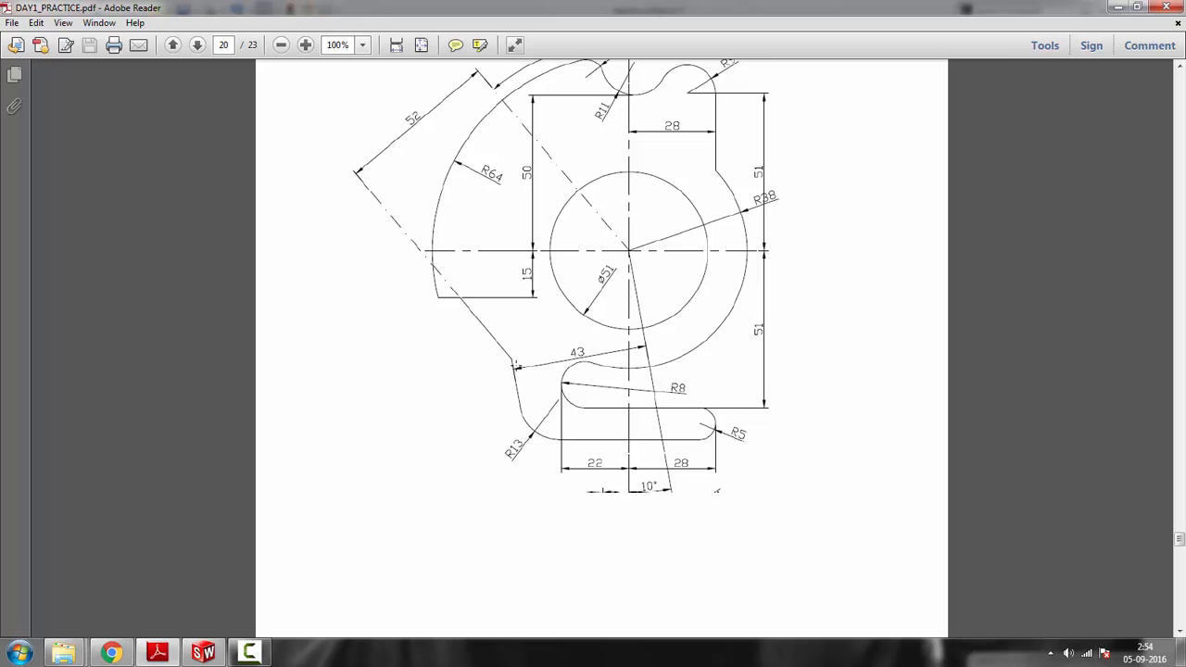
click(1115, 7)
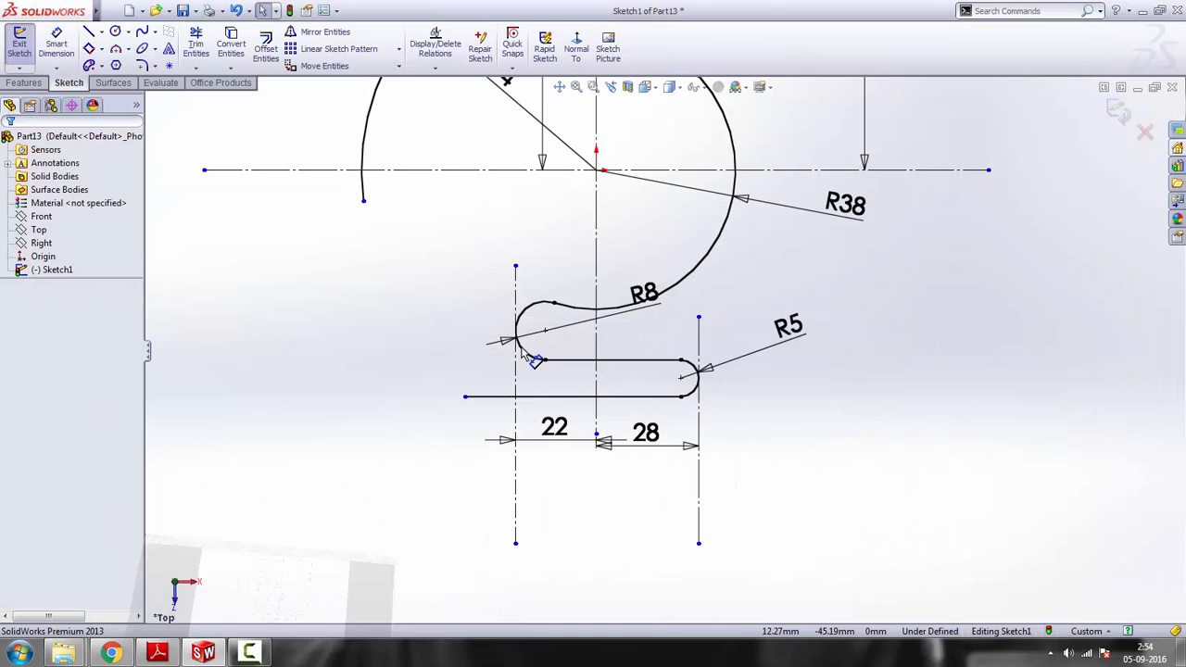
click(115, 48)
click(465, 398)
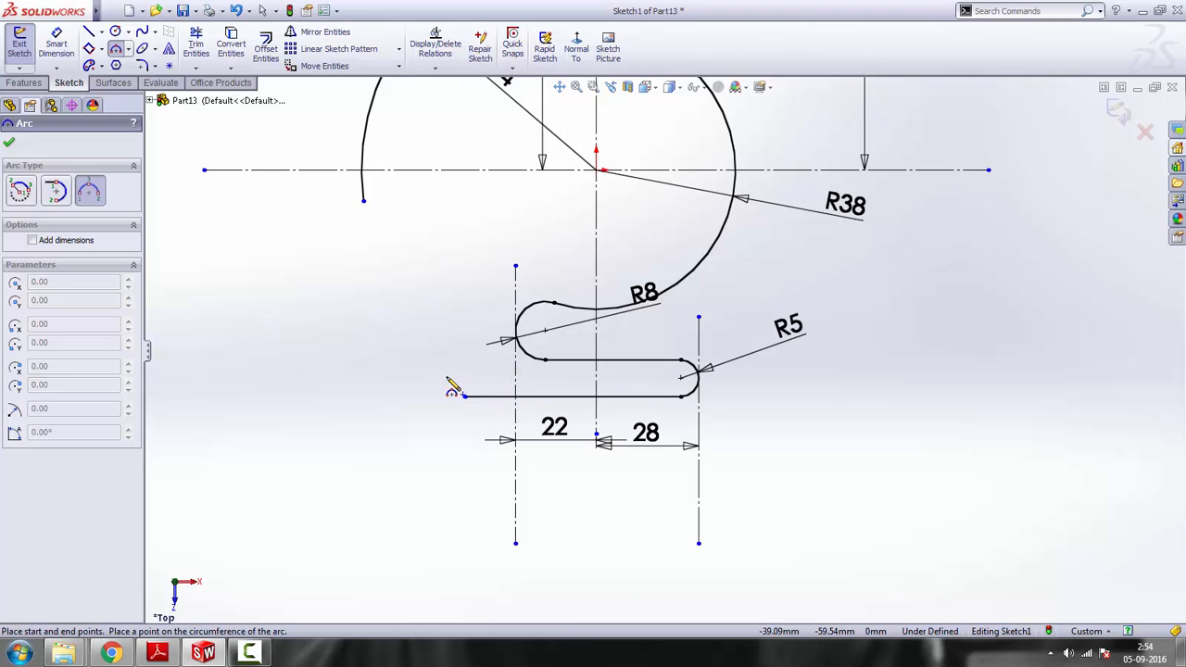
click(444, 343)
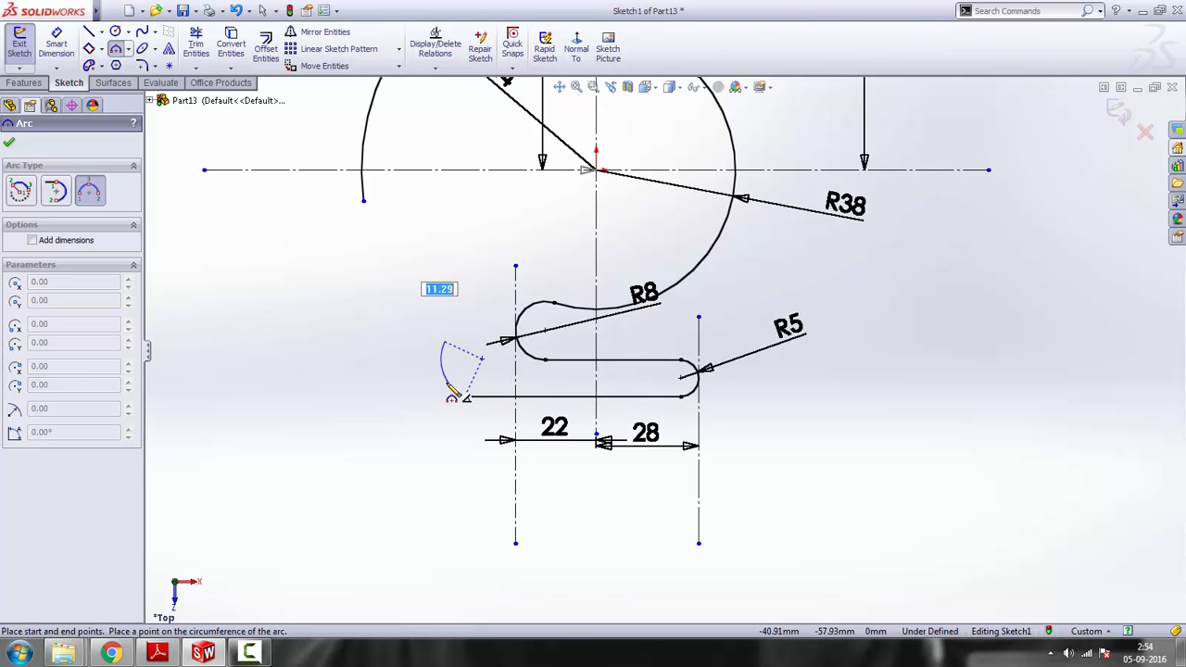
click(450, 392)
key(Escape)
click(891, 345)
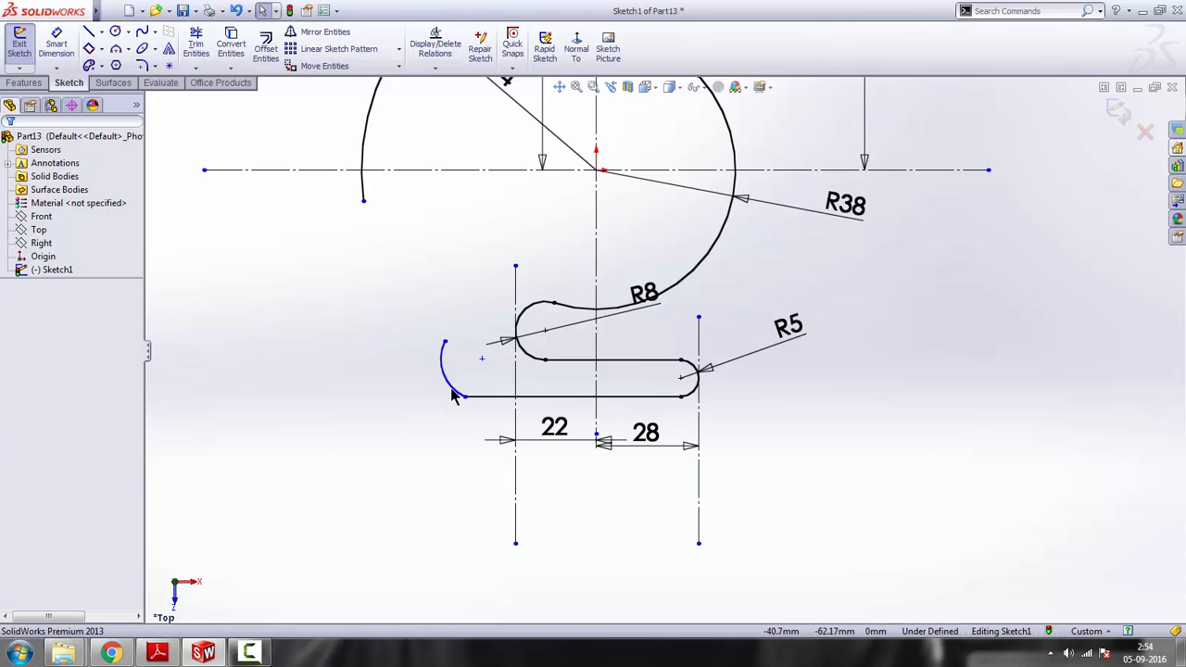
Make the new arc tangent to the lowest horizontal line
click(450, 391)
ctrl+click(496, 397)
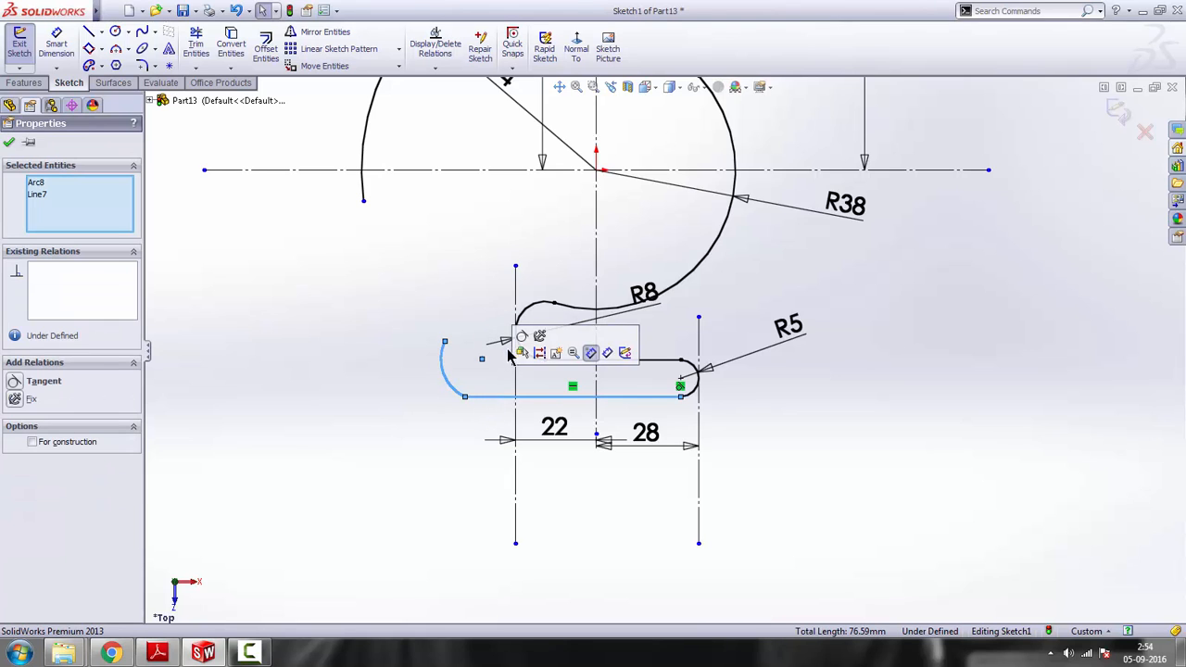
click(525, 342)
click(754, 442)
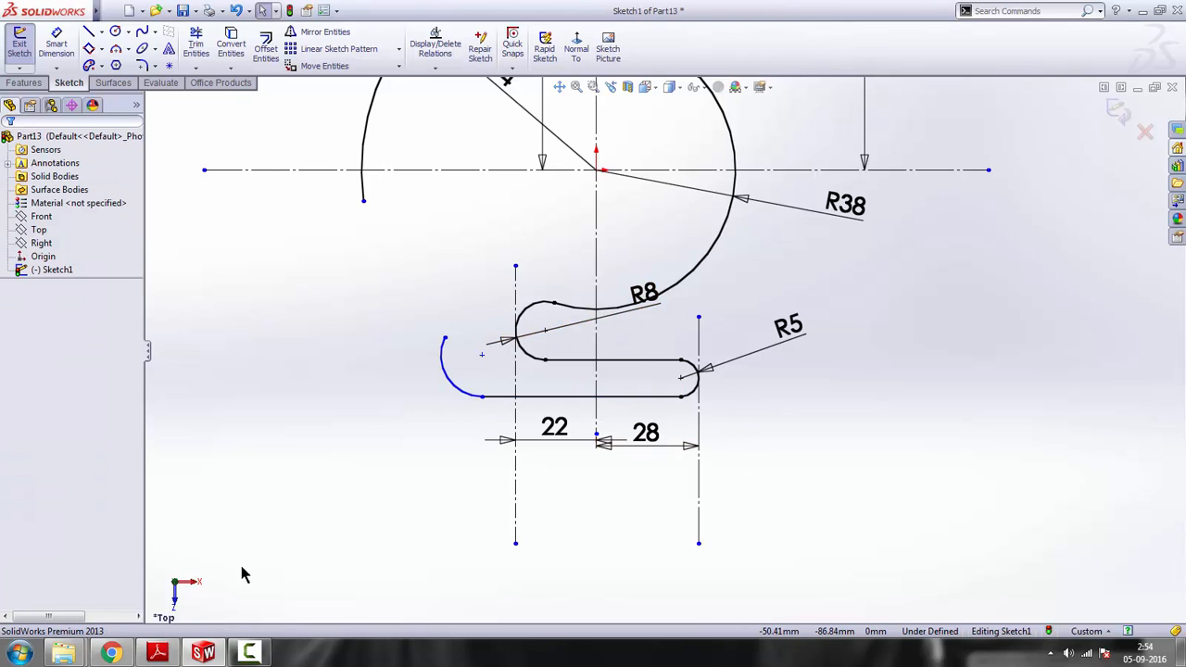
Check the reference drawing and shorten the tangent arc by moving its free upper end down to about X -41.5, Y -53.7 mm
click(160, 654)
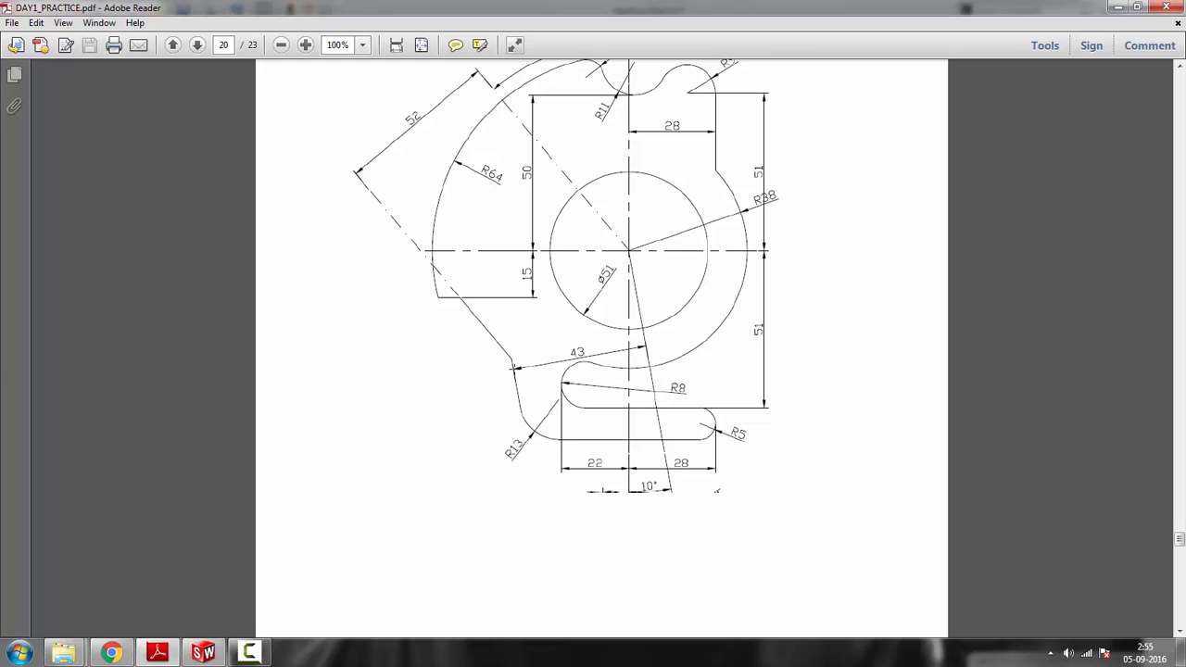
click(1117, 7)
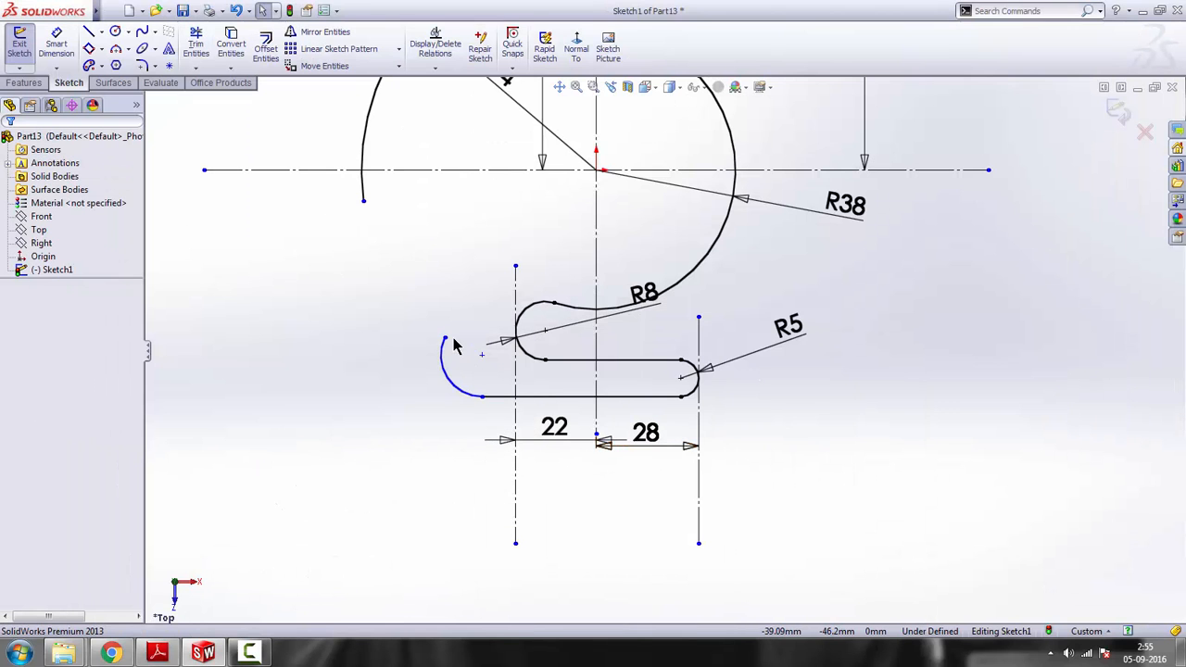
click(444, 367)
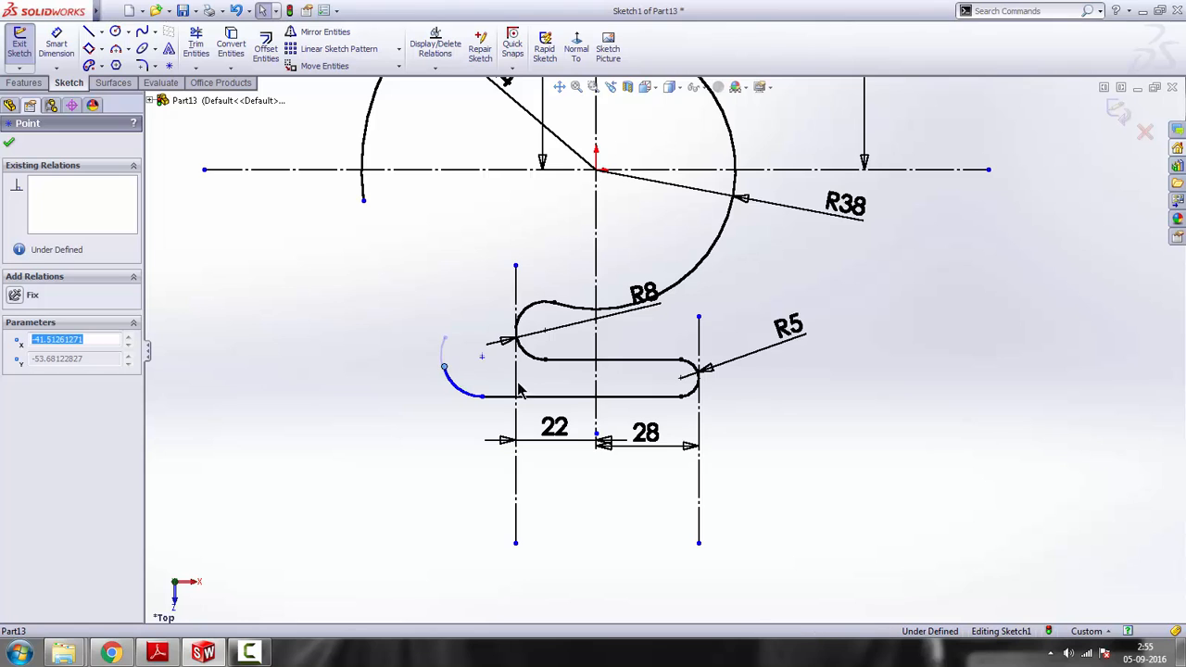
key(Escape)
Sketch a line about 22.1 mm long from the arc's free end, slanting up and outward at about 114°
click(89, 30)
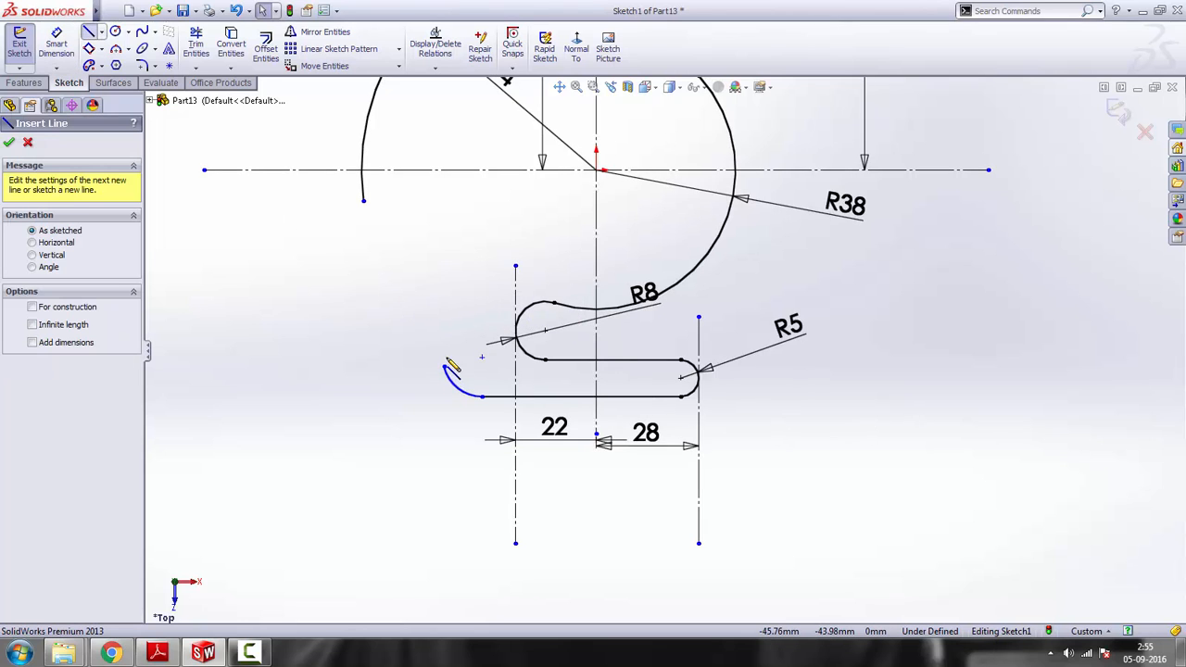
click(444, 367)
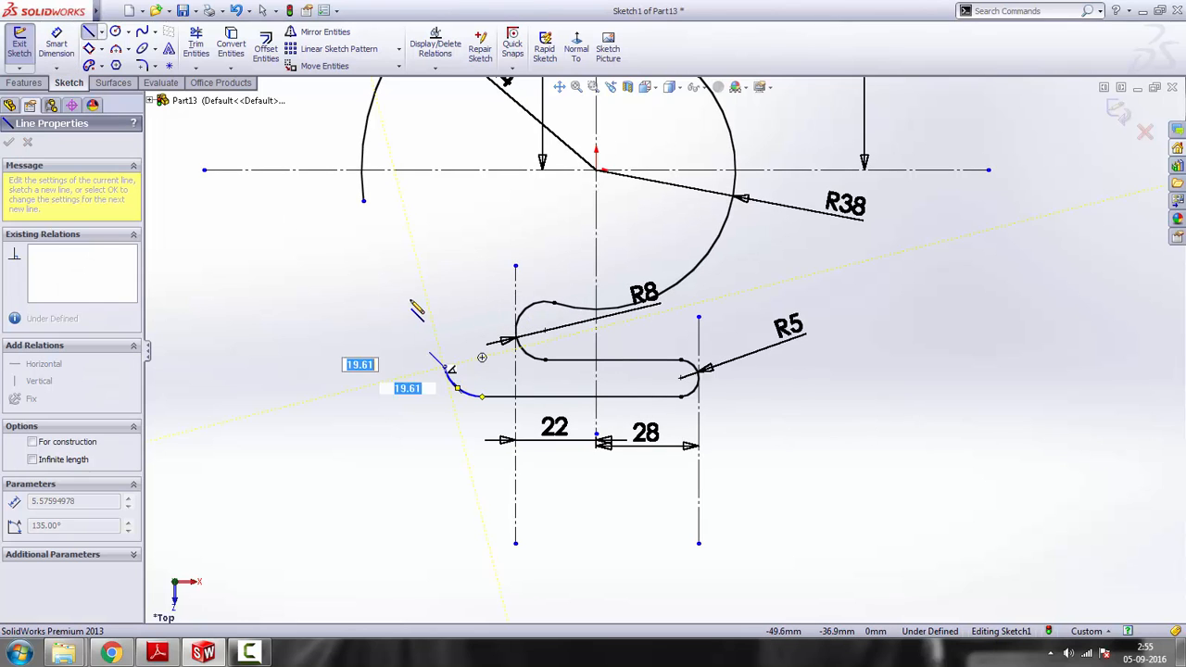
click(411, 293)
key(Escape)
key(Escape)
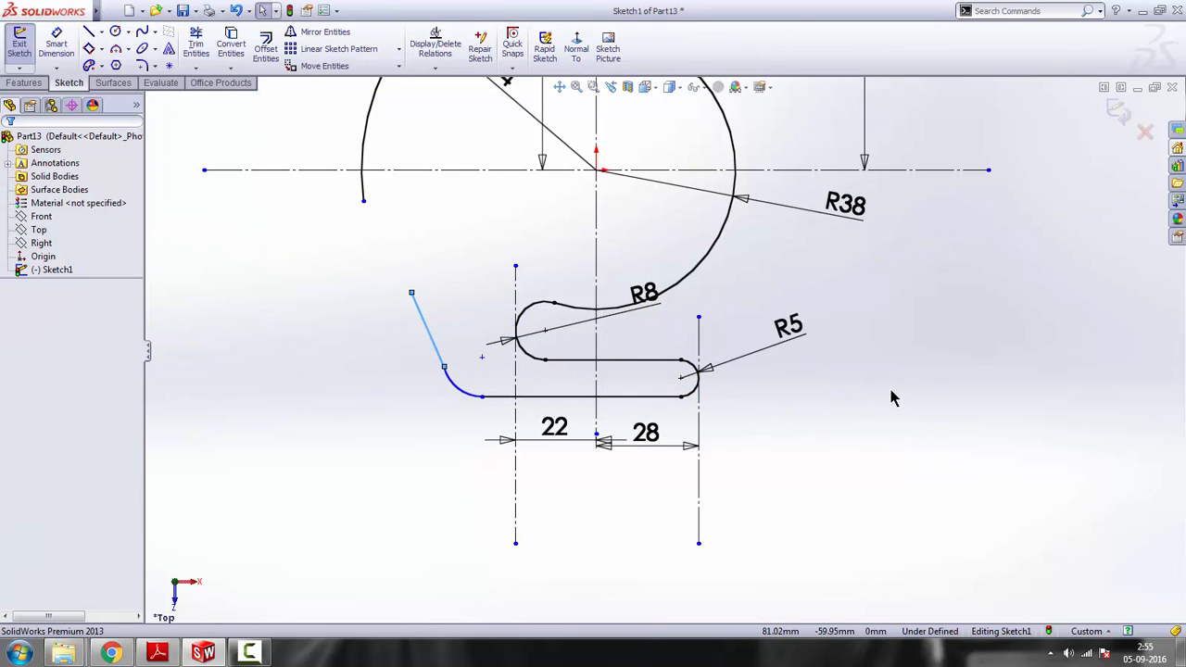
Make the slanted line tangent to the arc at its lower end
click(434, 345)
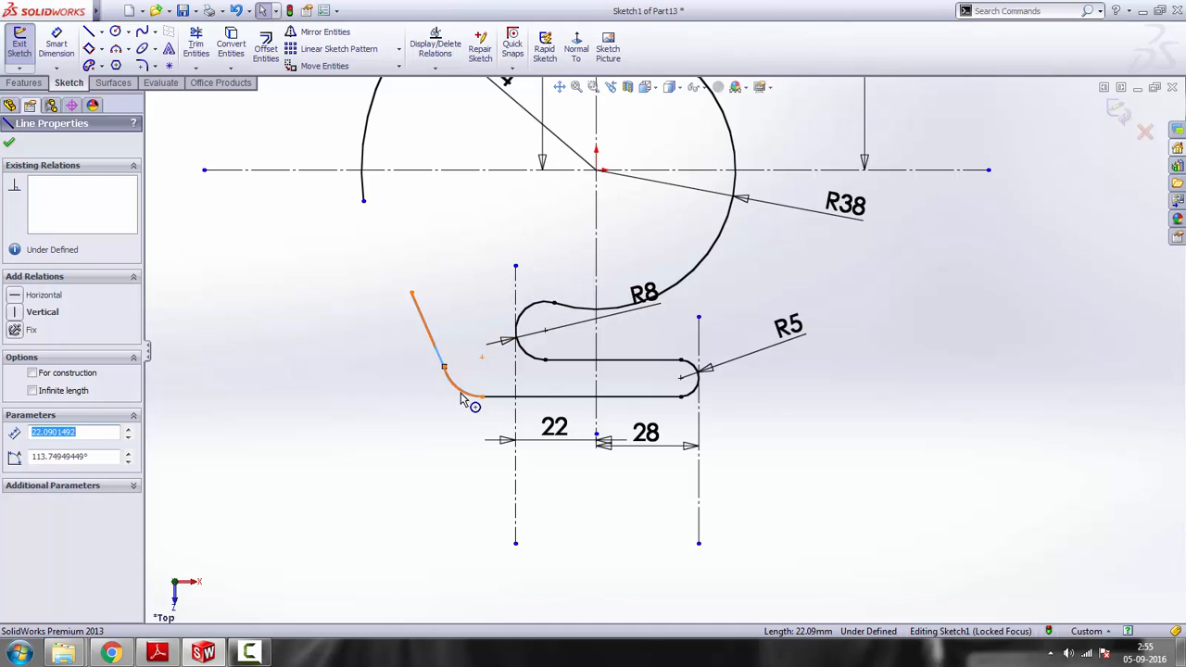
ctrl+click(461, 394)
click(502, 333)
click(776, 409)
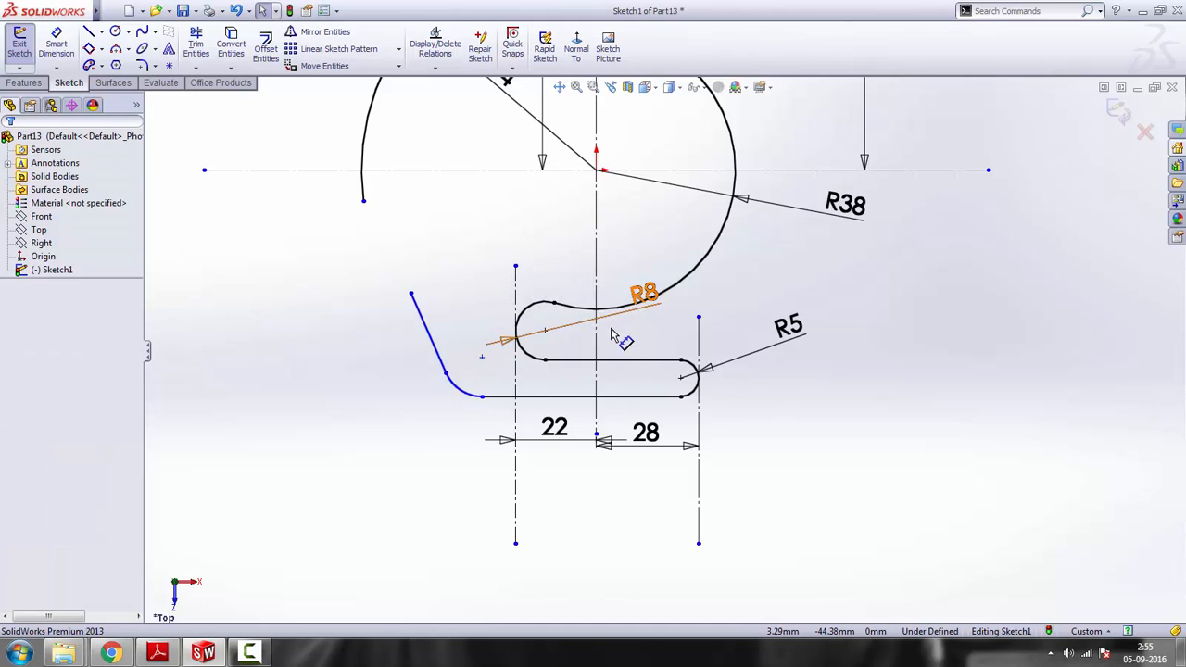
Check the reference drawing and sketch a line about 91.2 mm long from the origin, slanting down to the right past the lowest line
scroll(612, 335, up, 2)
scroll(595, 298, down, 2)
click(157, 654)
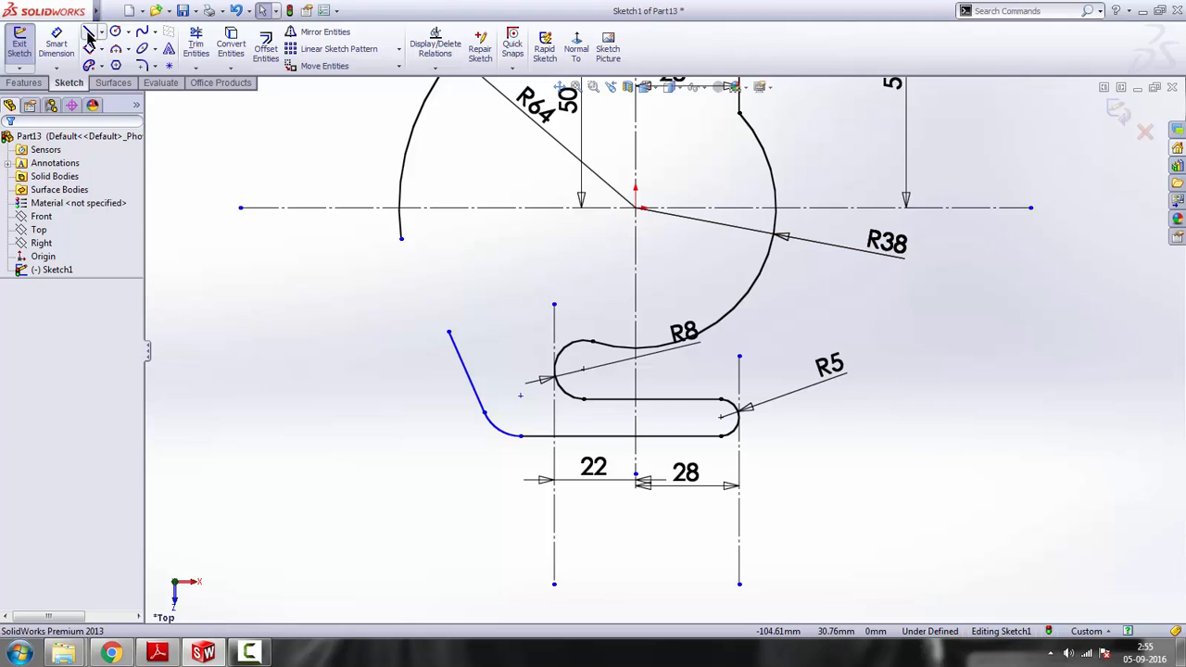
click(89, 35)
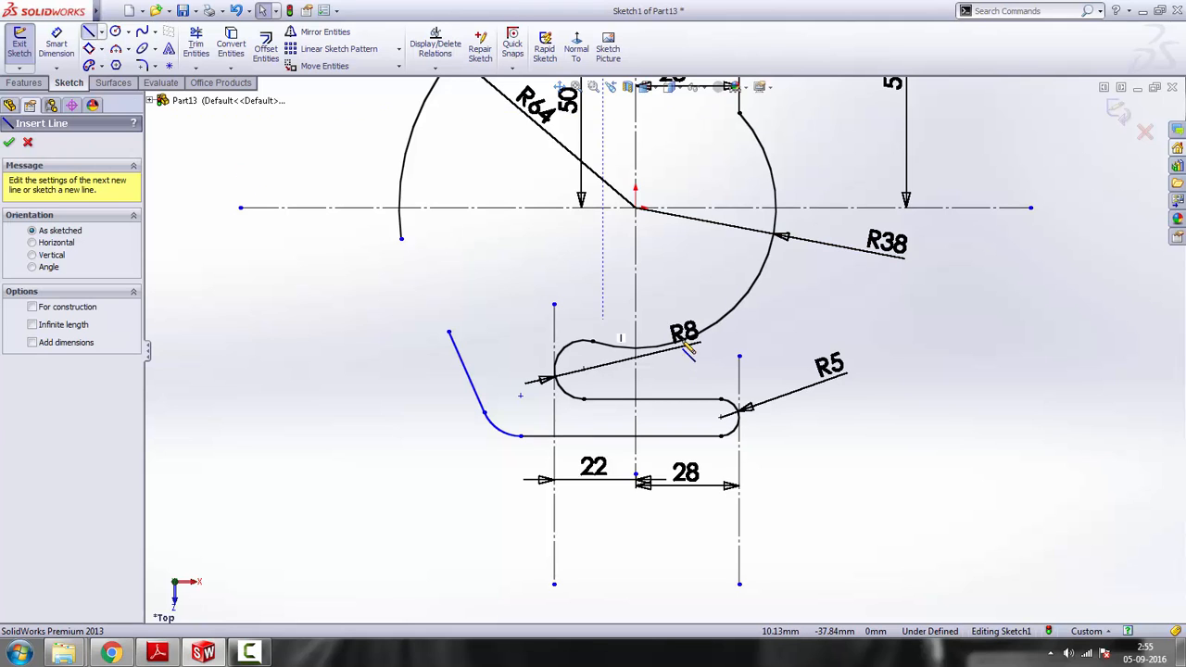
click(636, 207)
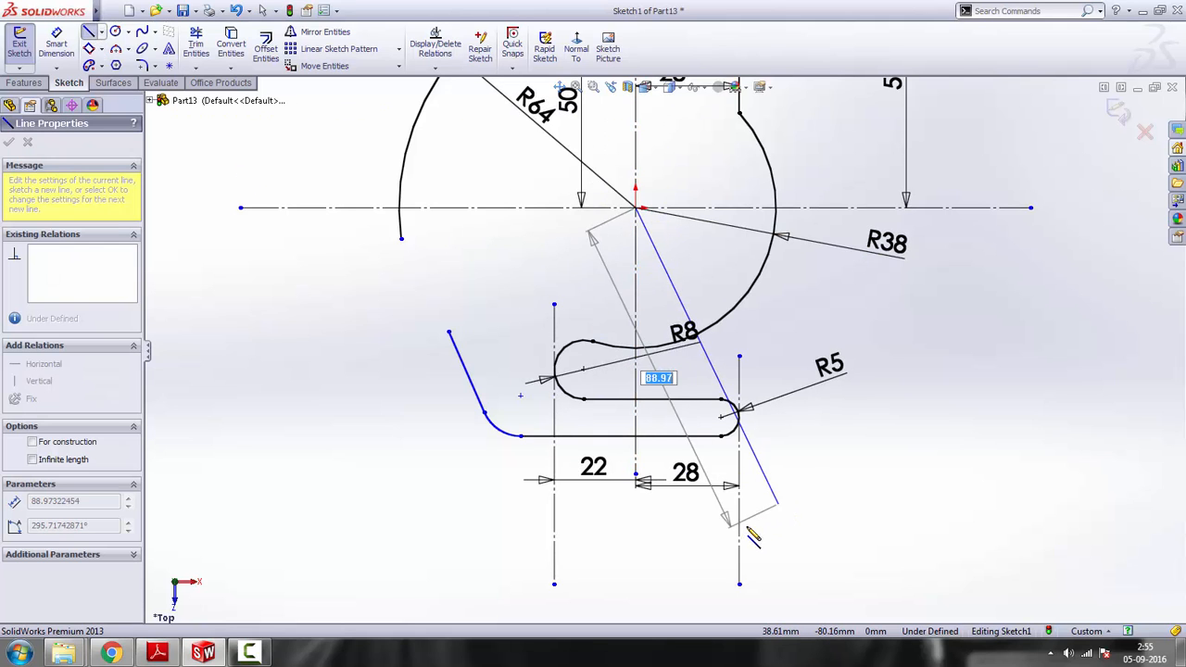
click(706, 537)
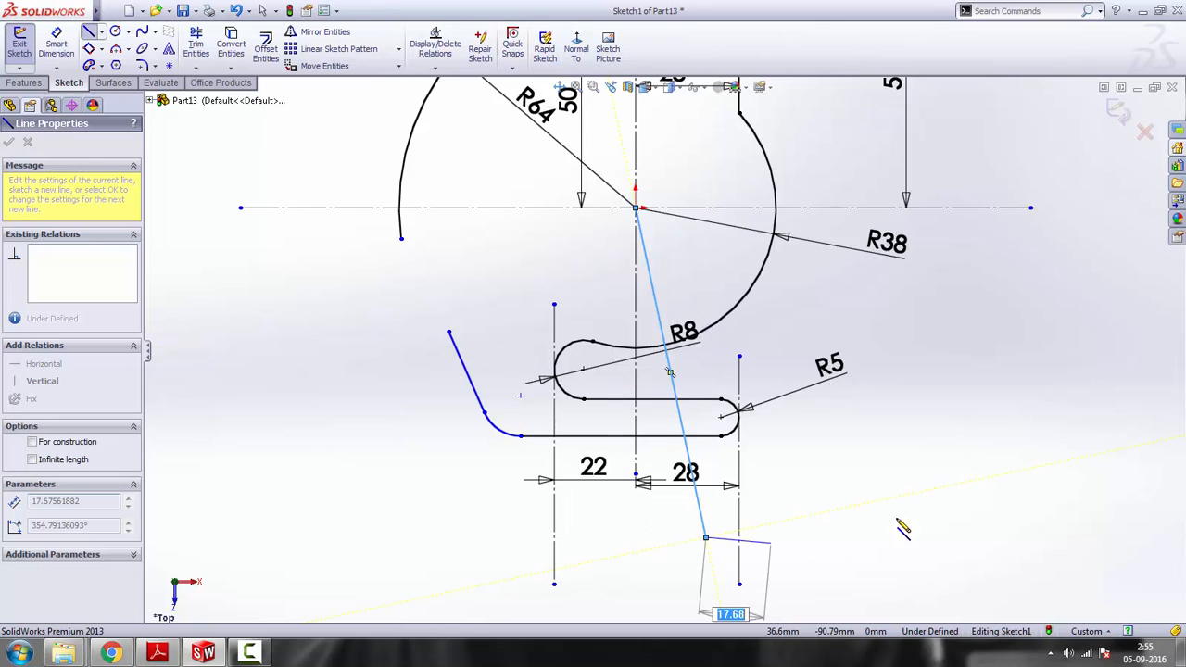
key(Escape)
key(Escape)
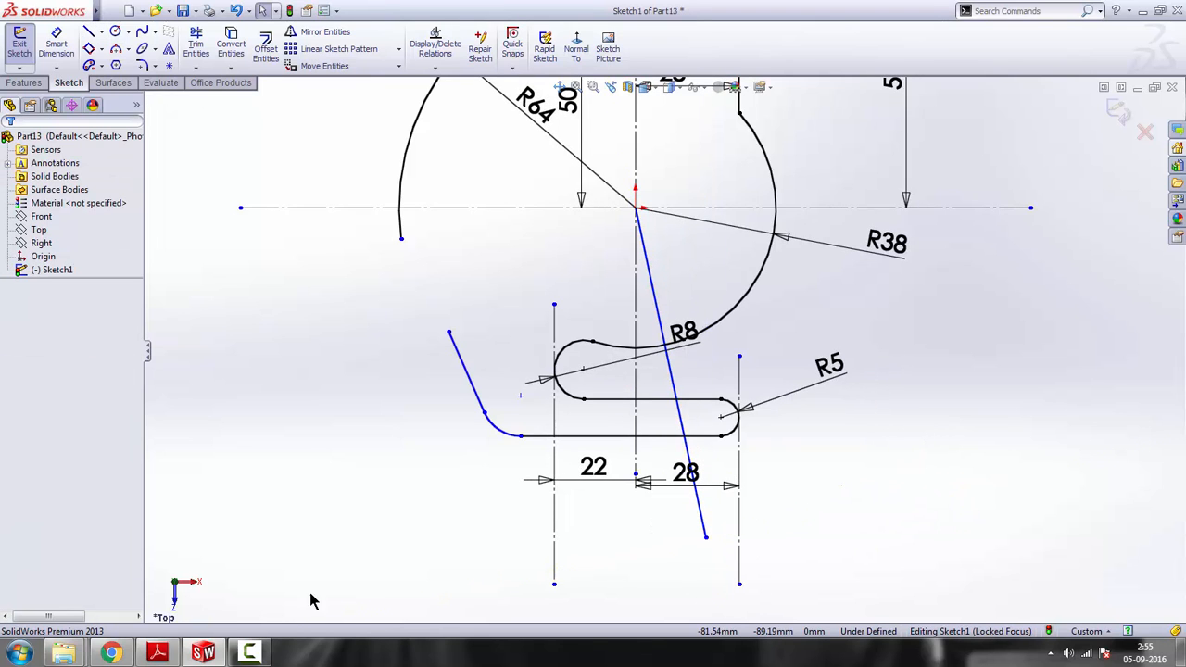
Check the reference drawing and dimension the angle between the slanted line from the origin and the vertical centerline as 10°
click(429, 499)
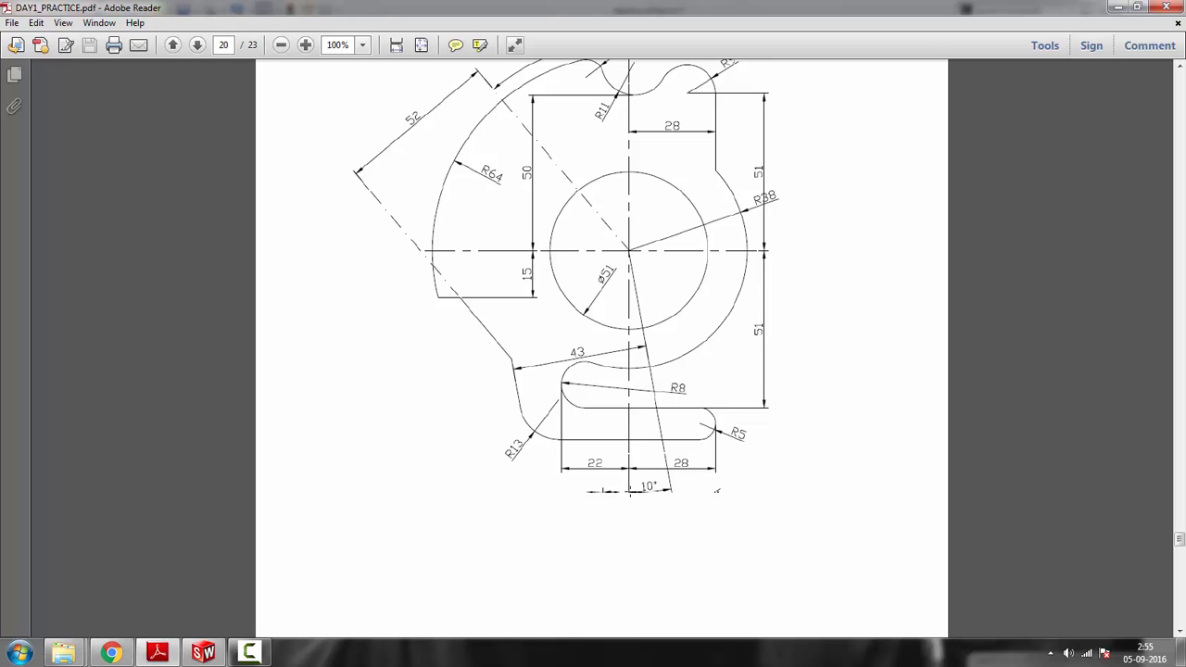
click(1117, 6)
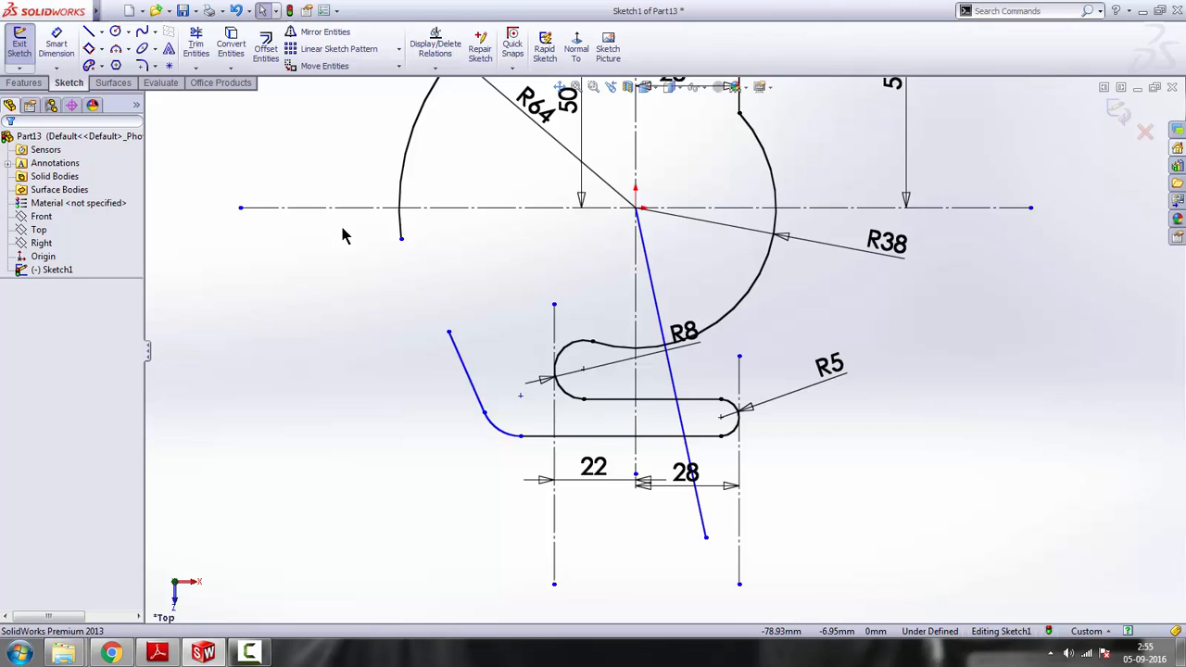
click(688, 453)
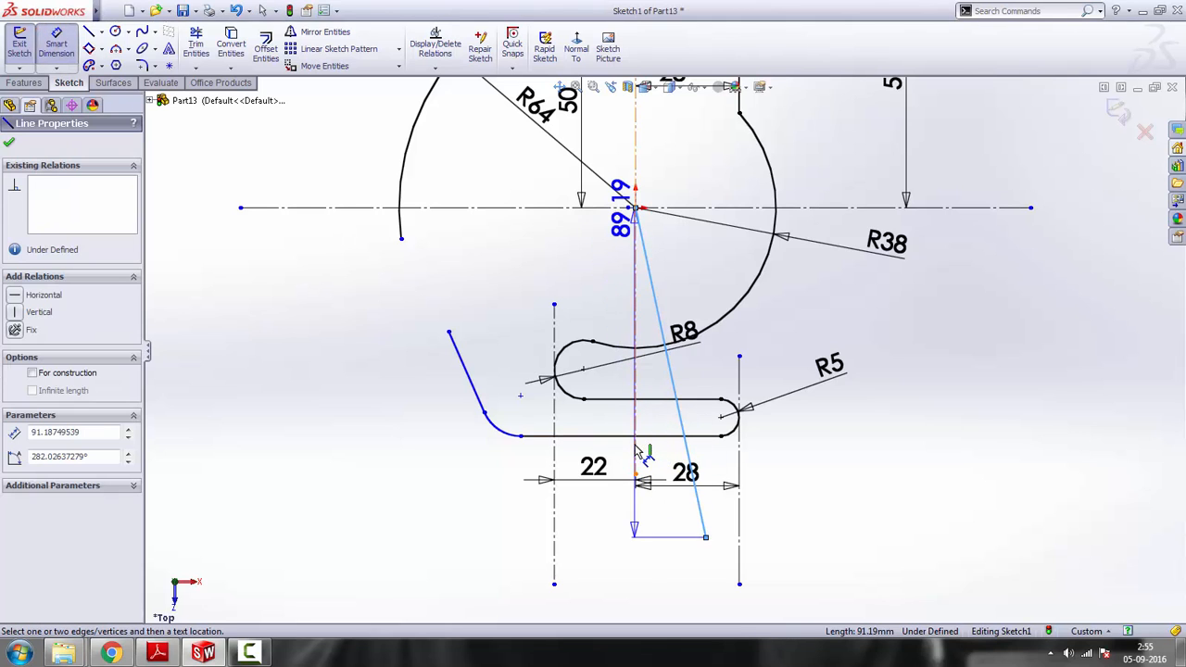
click(636, 451)
click(675, 528)
text(10)
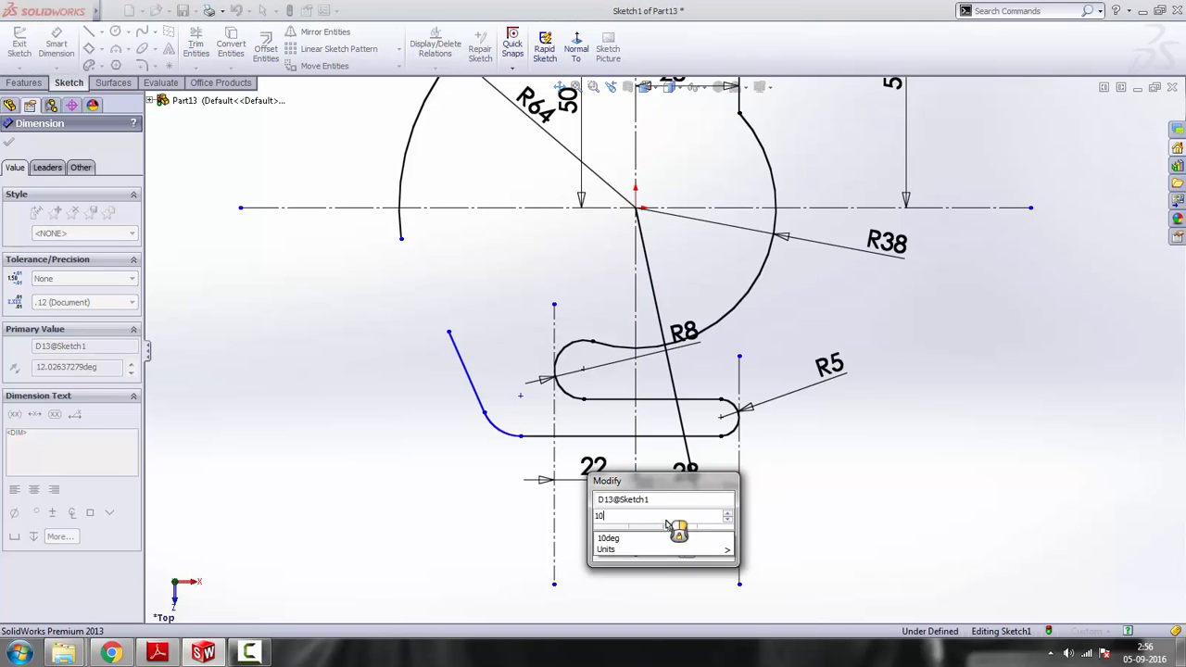
key(Return)
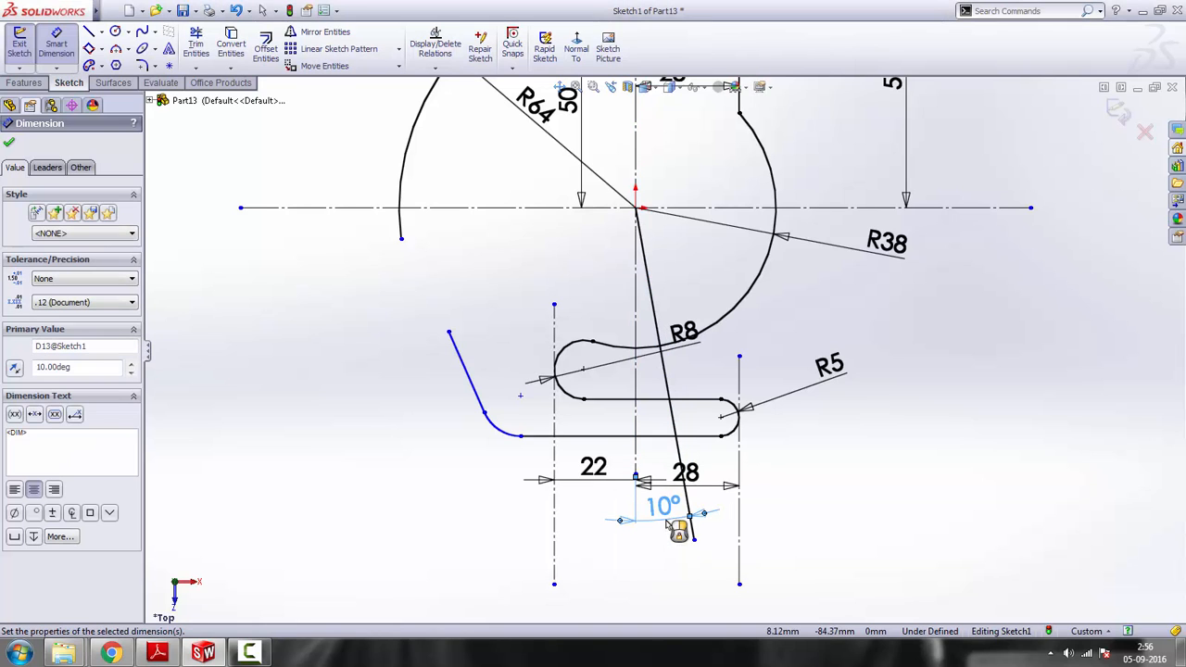
right_click(968, 329)
click(964, 278)
Make the short slanted line above the lower-left arc parallel to the 10° line from the origin
key(z)
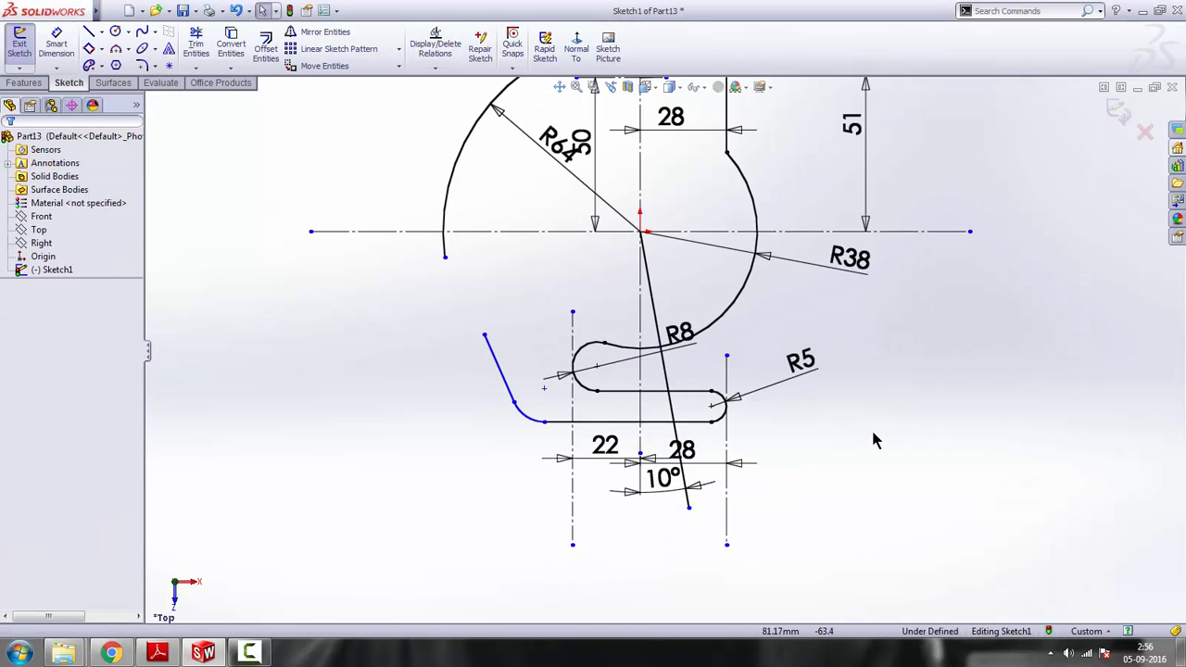
scroll(667, 408, down, 2)
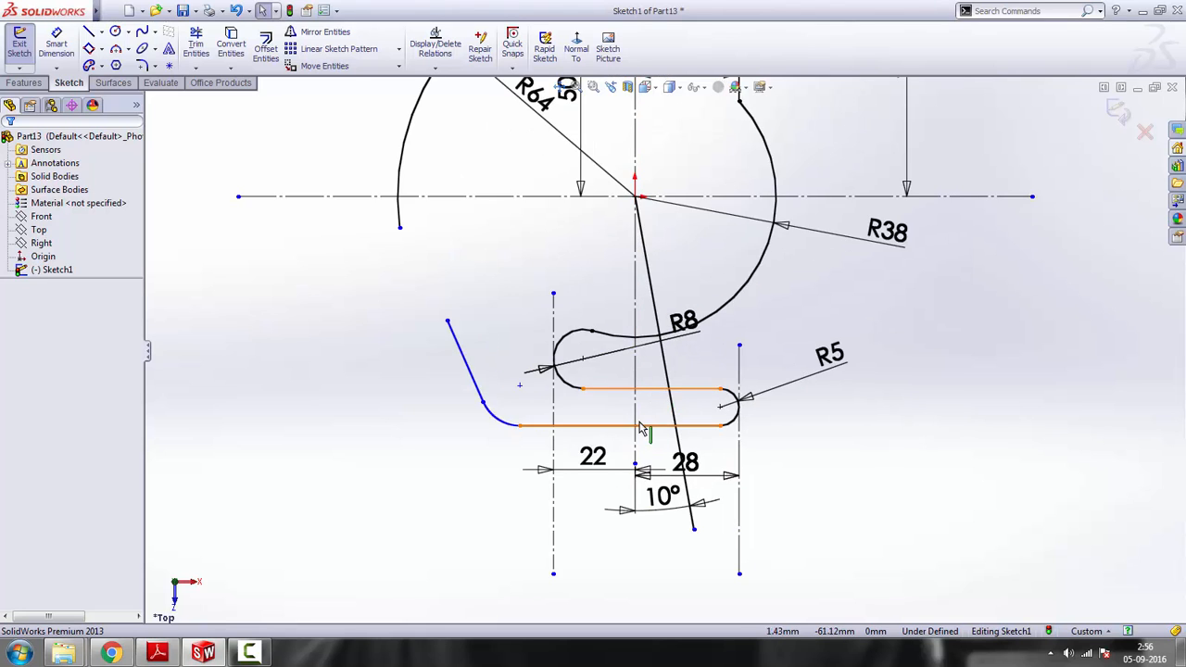
scroll(473, 385, down, 2)
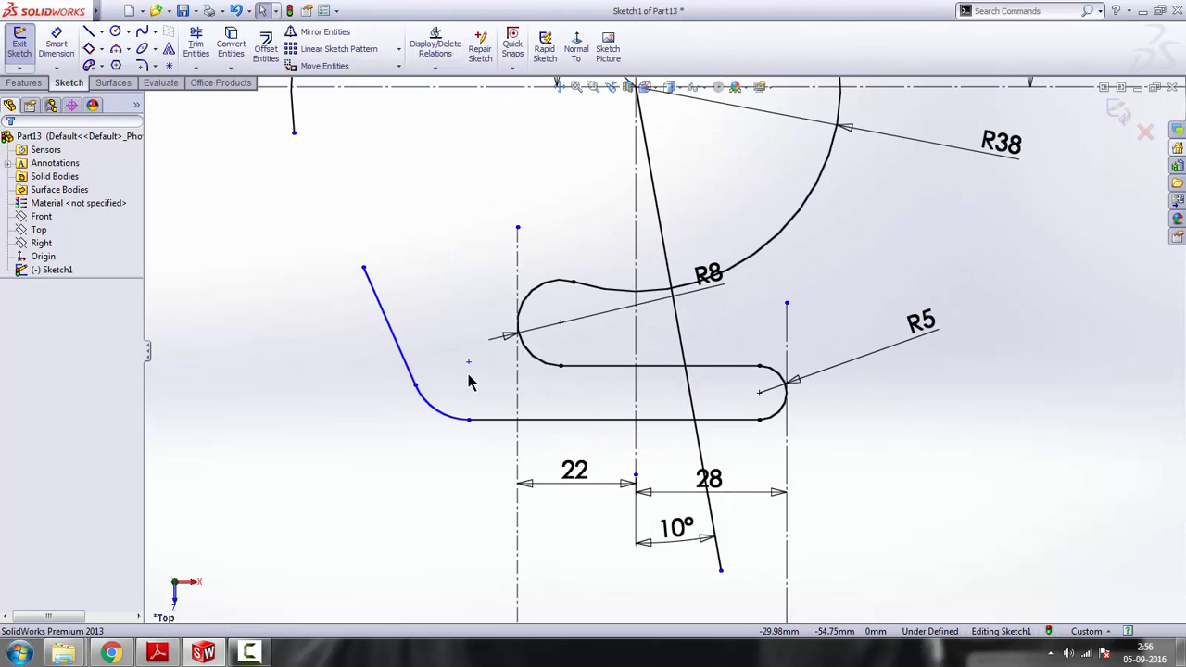
click(388, 326)
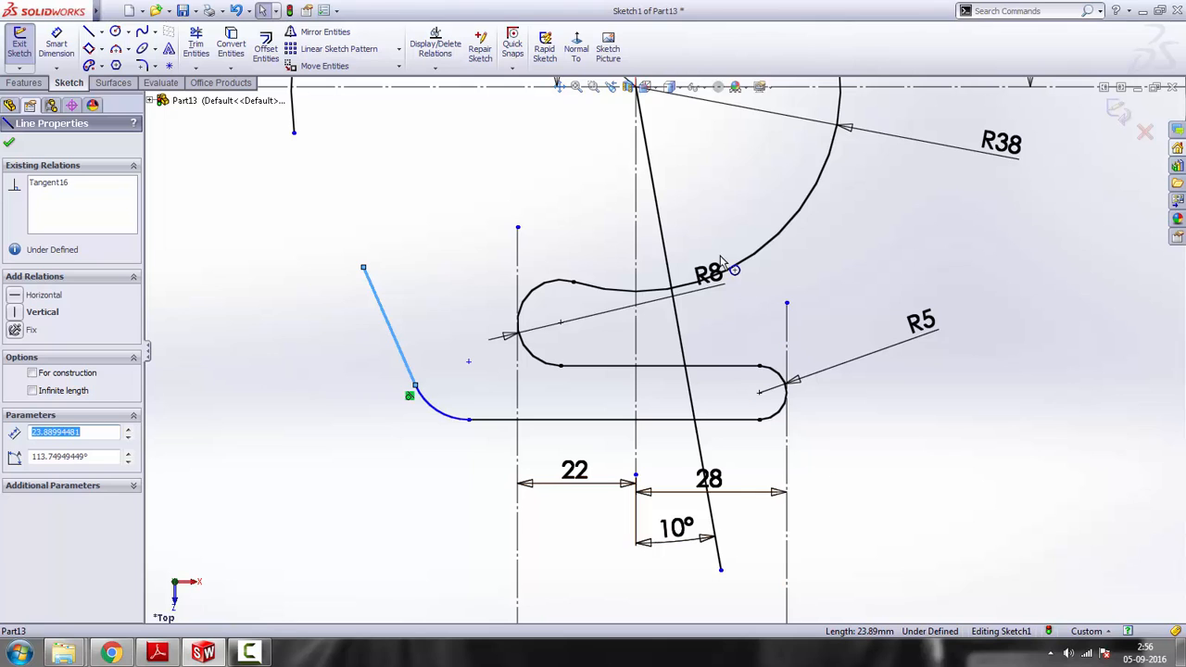
ctrl+click(668, 243)
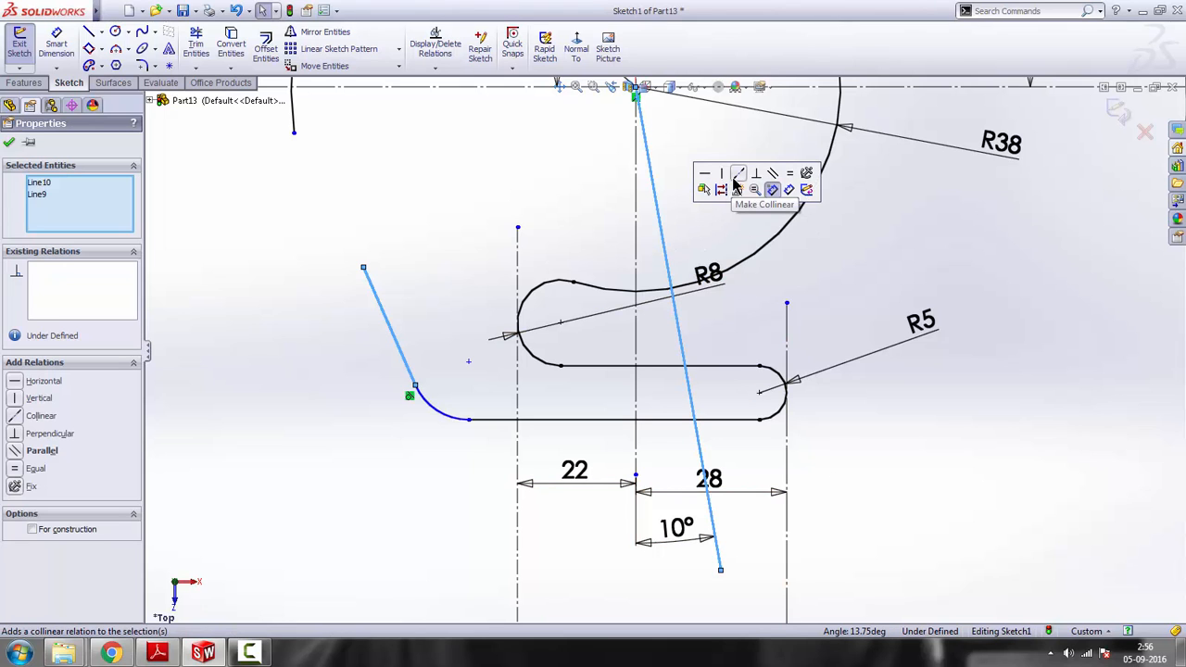
click(772, 178)
scroll(660, 342, up, 3)
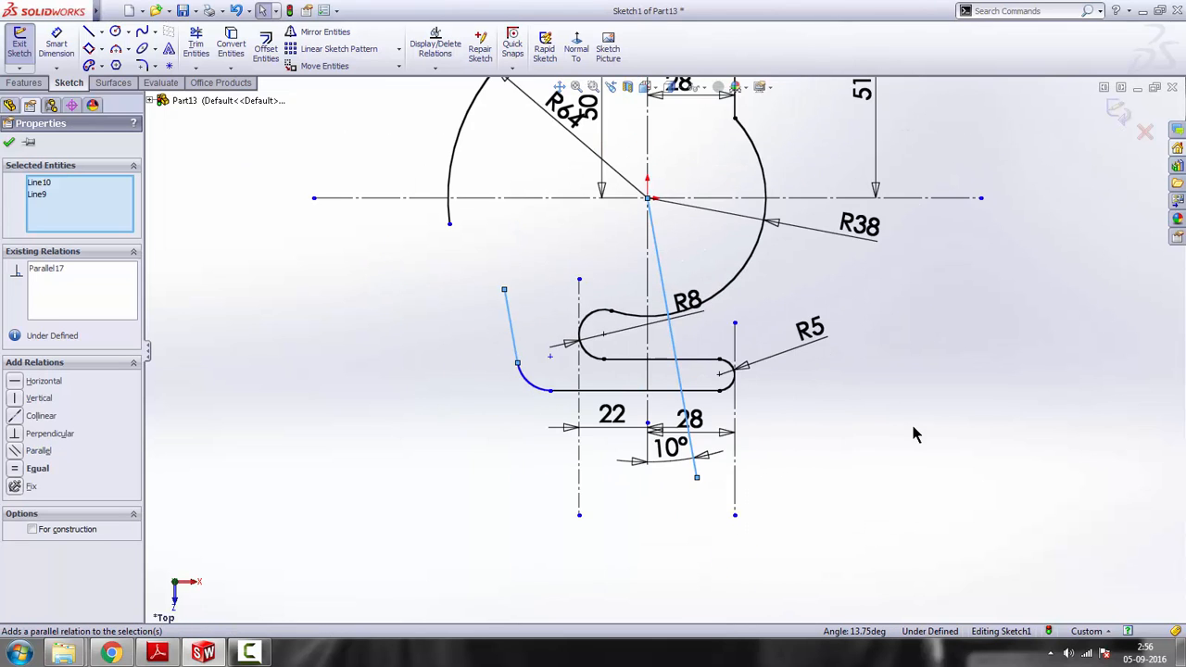
click(540, 286)
Check the reference drawing and dimension the distance between the short slanted line and the parallel line through the origin as 43 mm
scroll(534, 276, up, 1)
scroll(534, 276, down, 1)
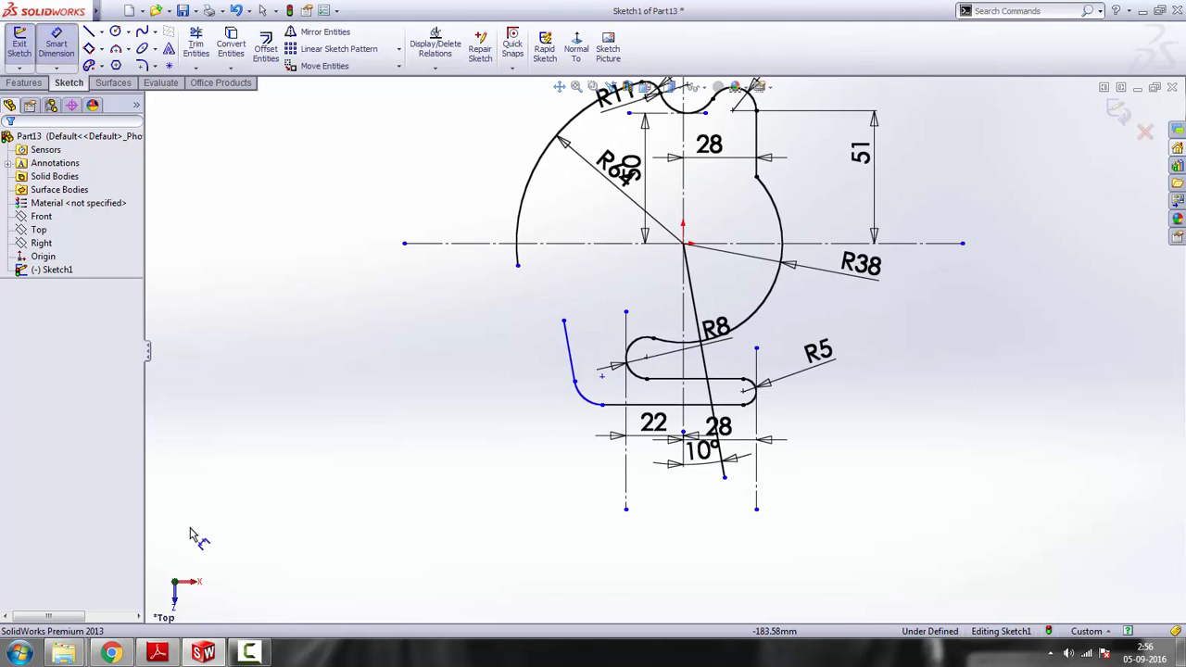
click(158, 653)
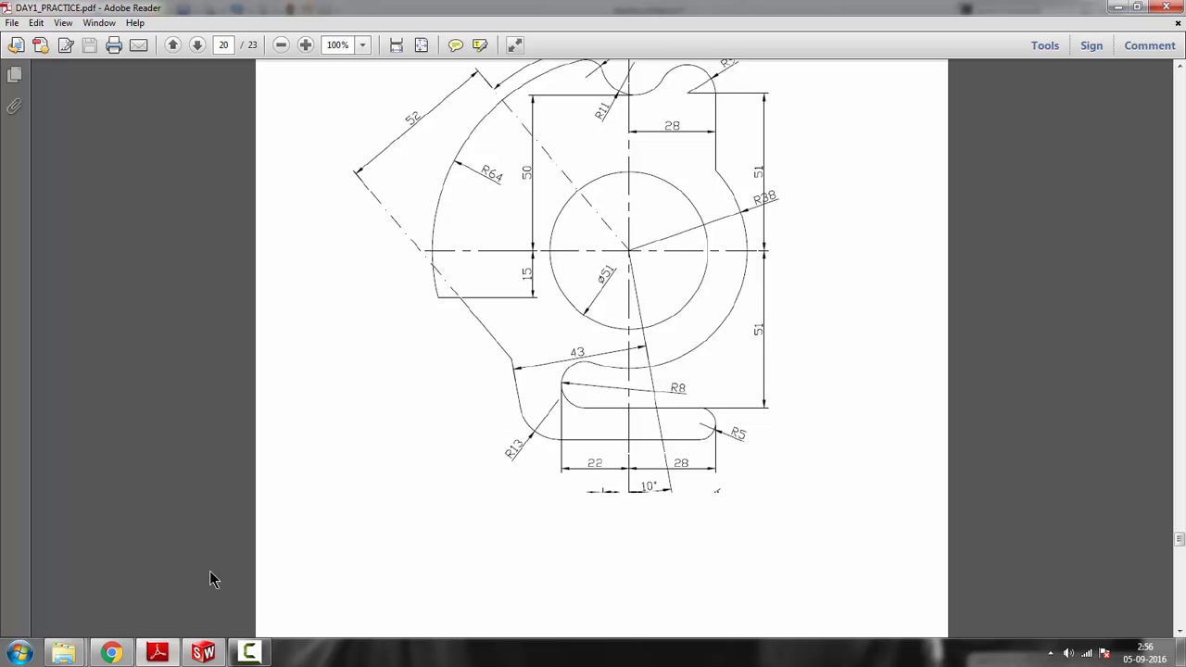
click(203, 654)
click(568, 348)
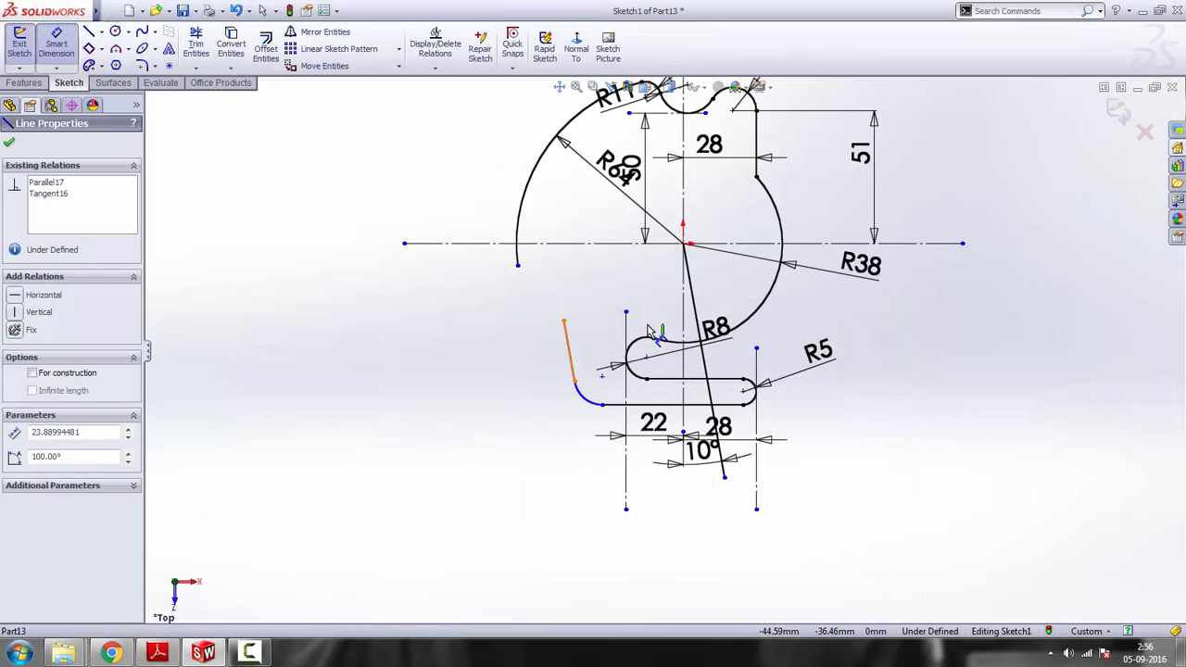
click(693, 297)
click(649, 310)
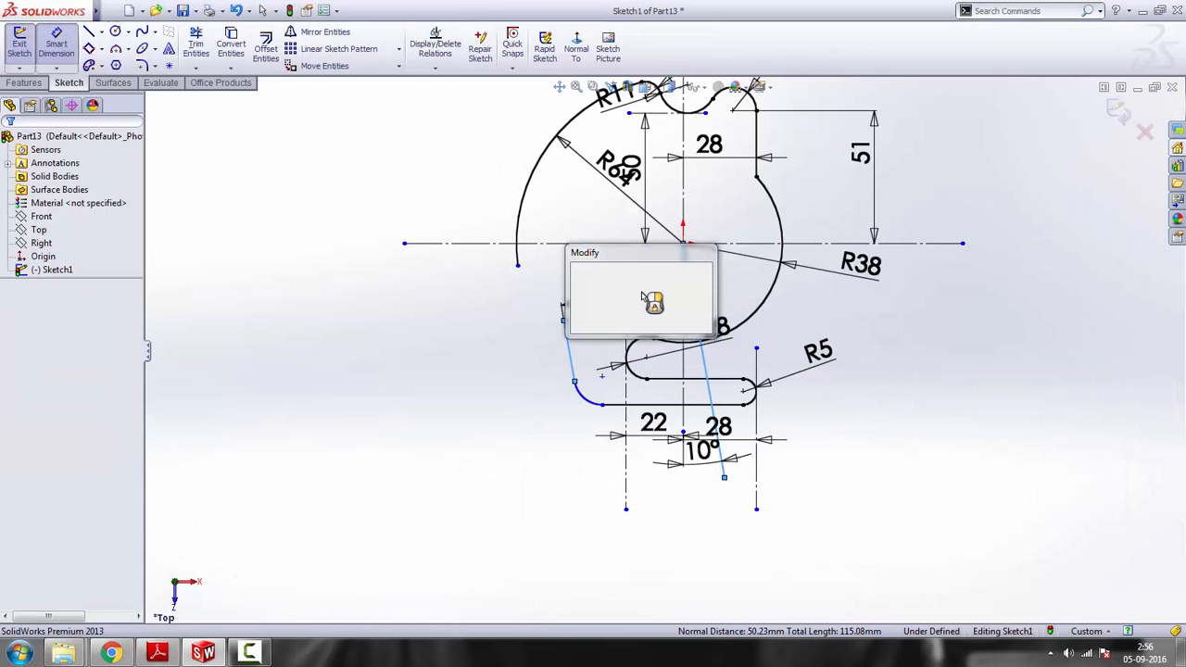
text(43)
key(Return)
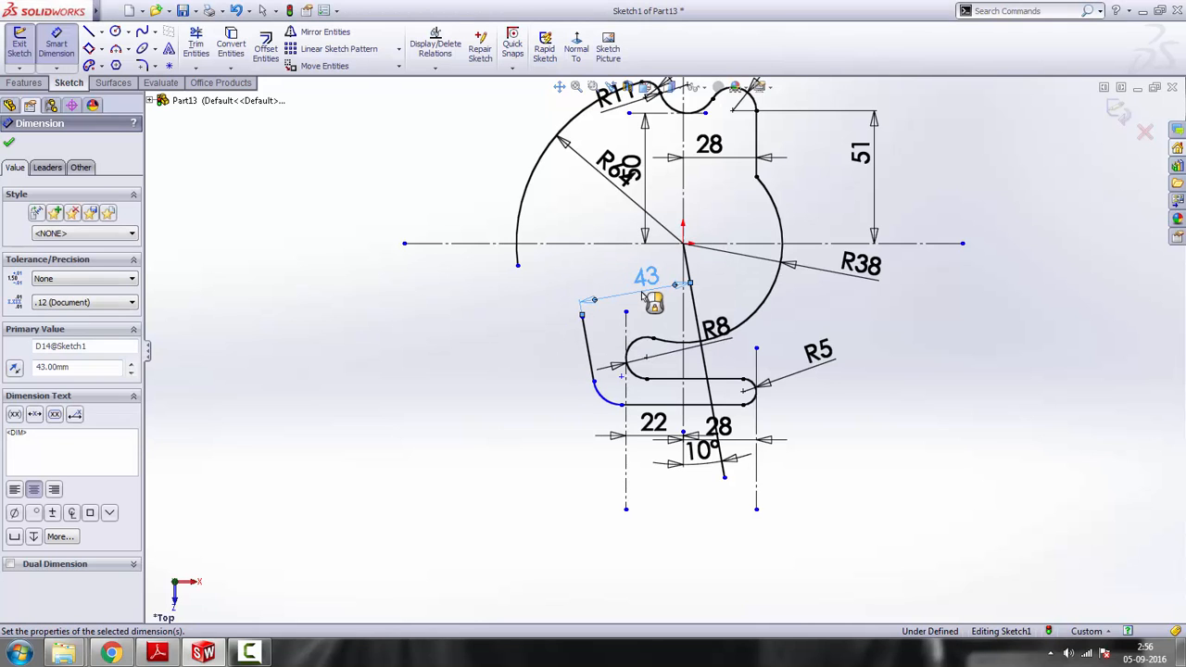
right_click(896, 402)
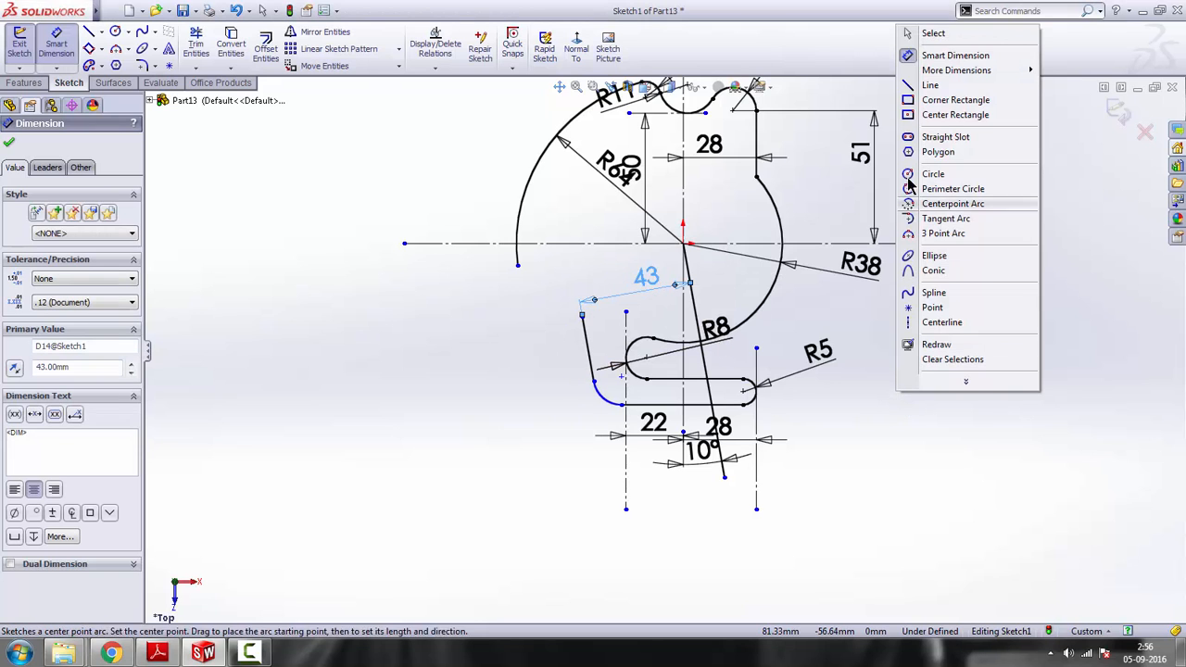
click(963, 56)
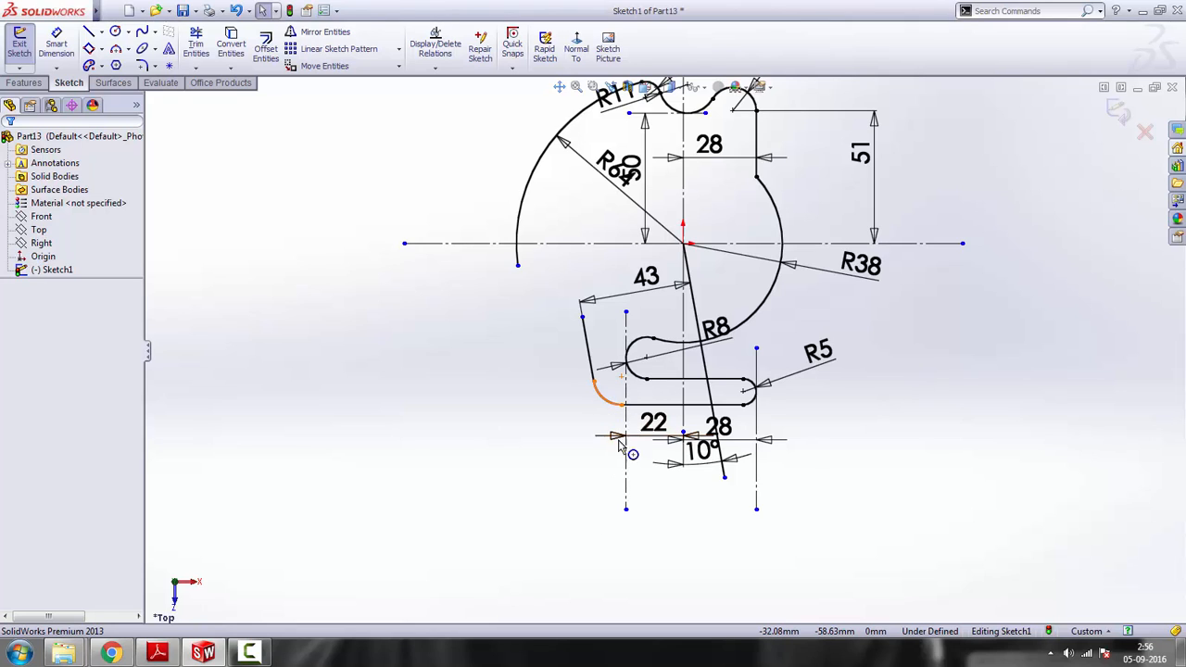
Check the reference drawing and dimension the radius of the lower-left corner arc as 13 mm
click(57, 46)
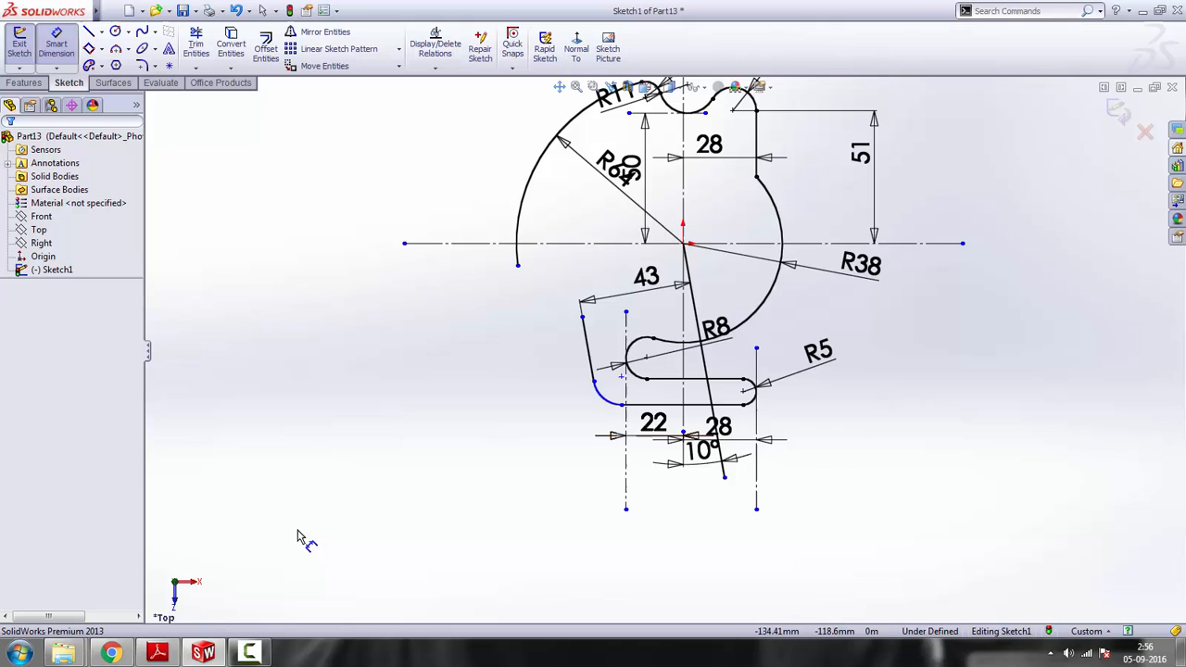
click(158, 653)
click(158, 653)
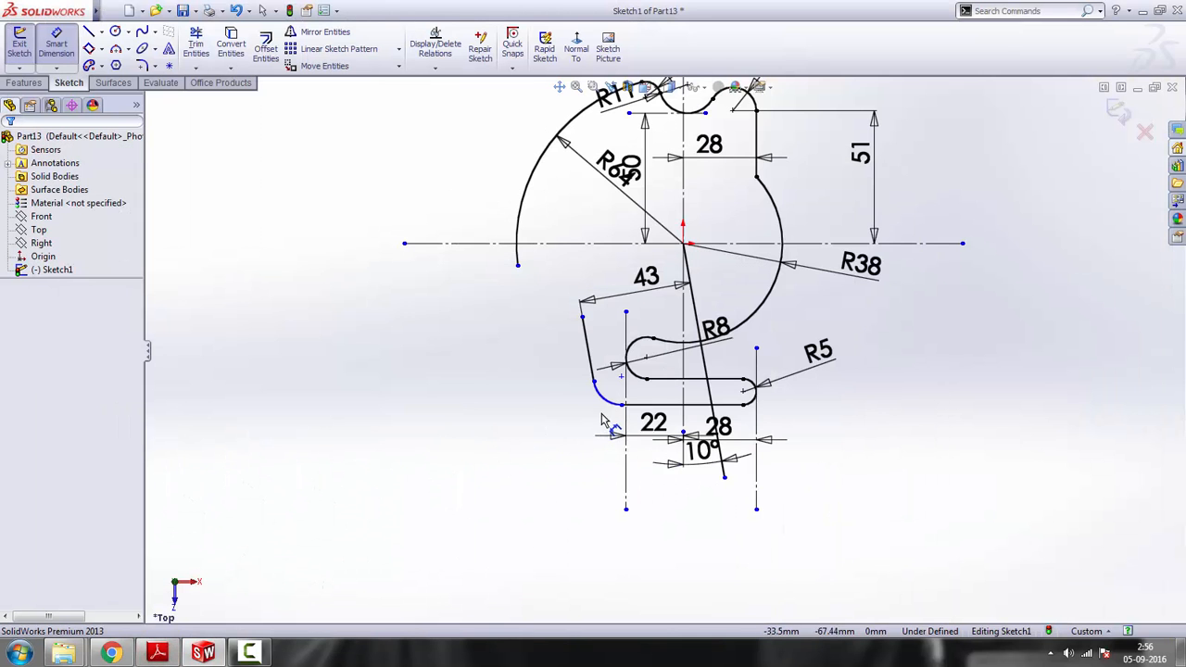
click(605, 408)
click(556, 447)
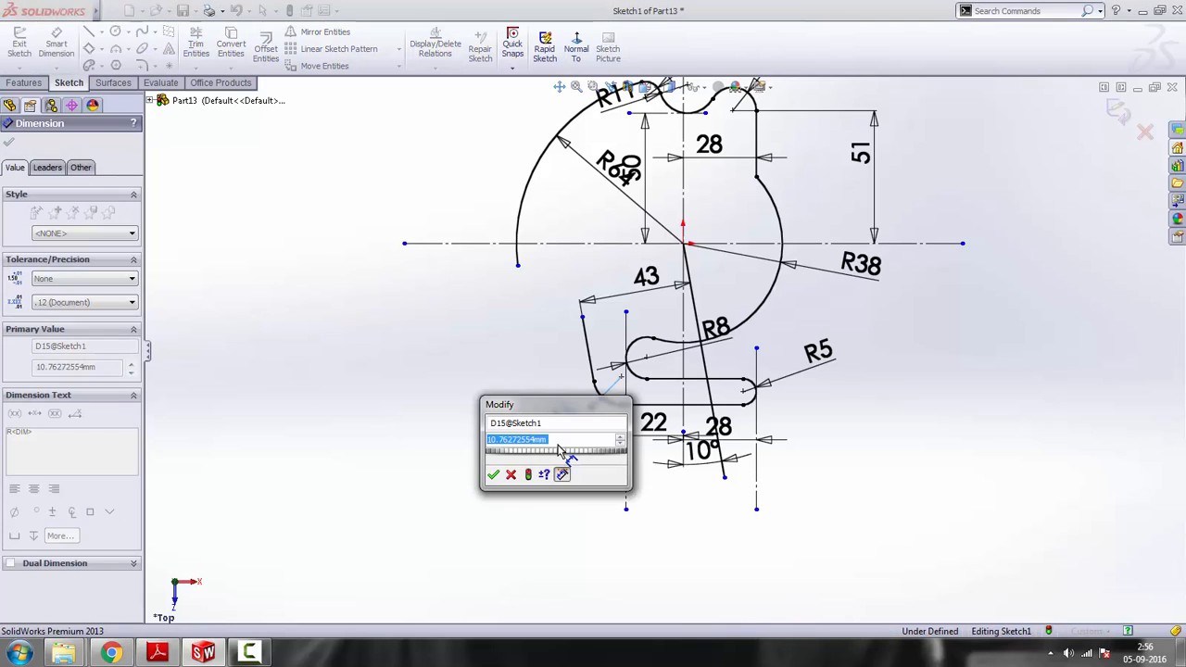
text(13)
key(Return)
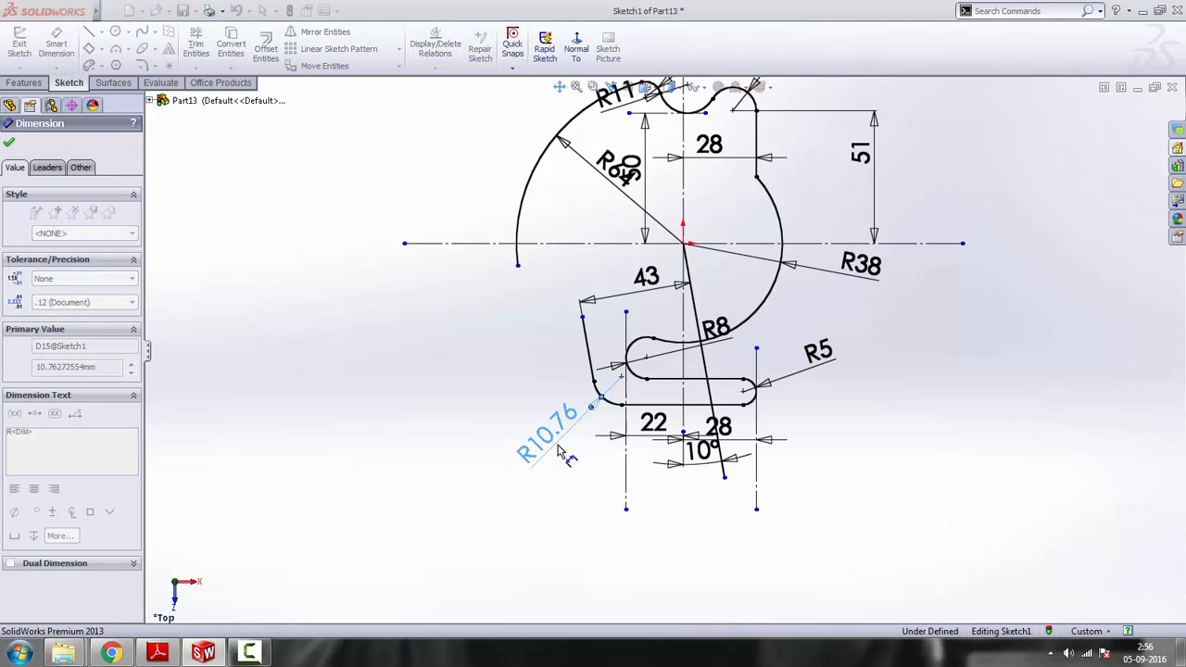
right_click(987, 360)
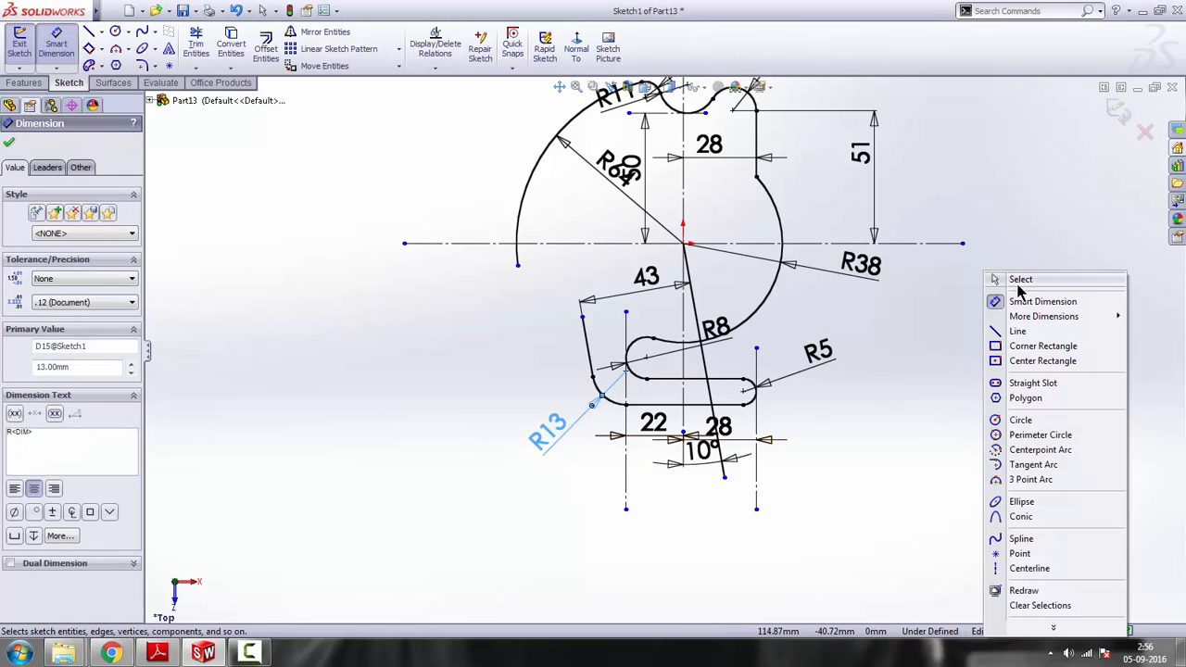
click(1020, 282)
Sketch a line about 21.25 mm long up-left from the 43 mm-offset line's upper end, then a horizontal line about 16.6 mm long to the R64 arc's lower end
scroll(834, 371, down, 2)
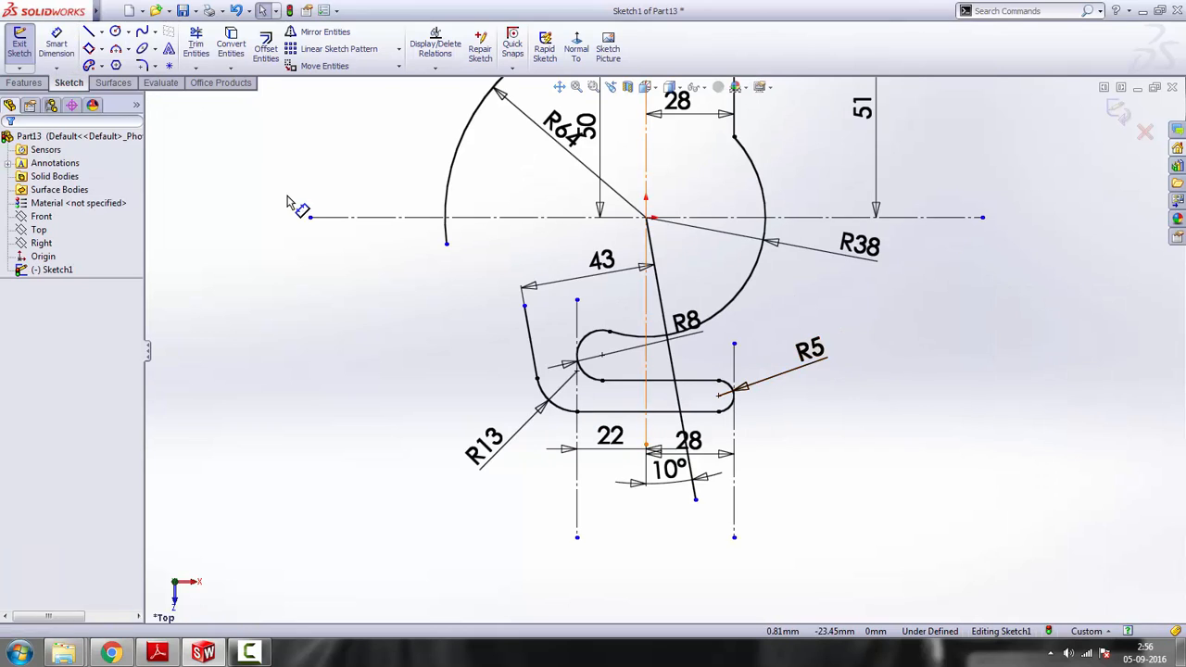
click(89, 32)
click(525, 306)
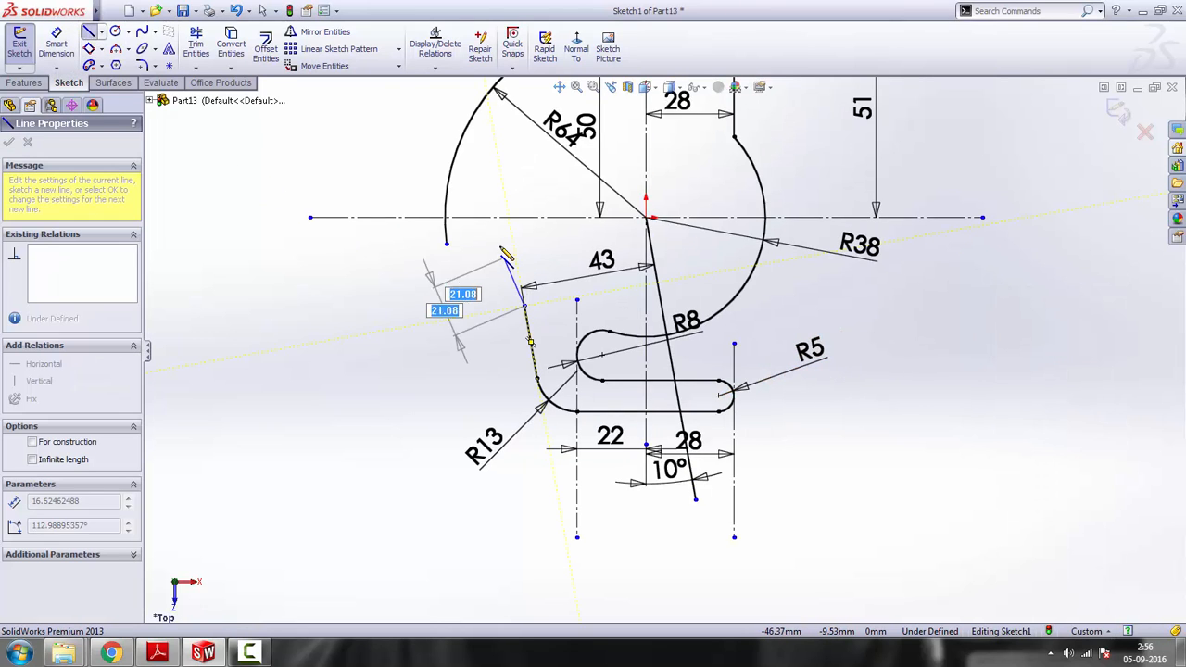
click(498, 244)
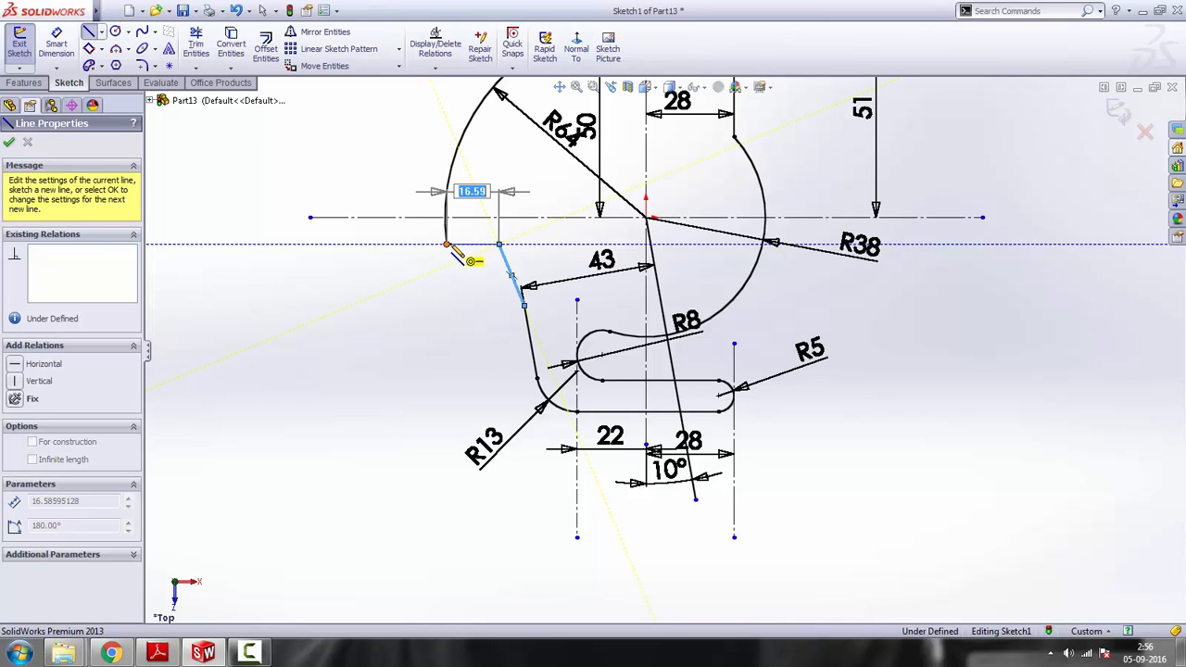
click(448, 245)
scroll(571, 265, up, 3)
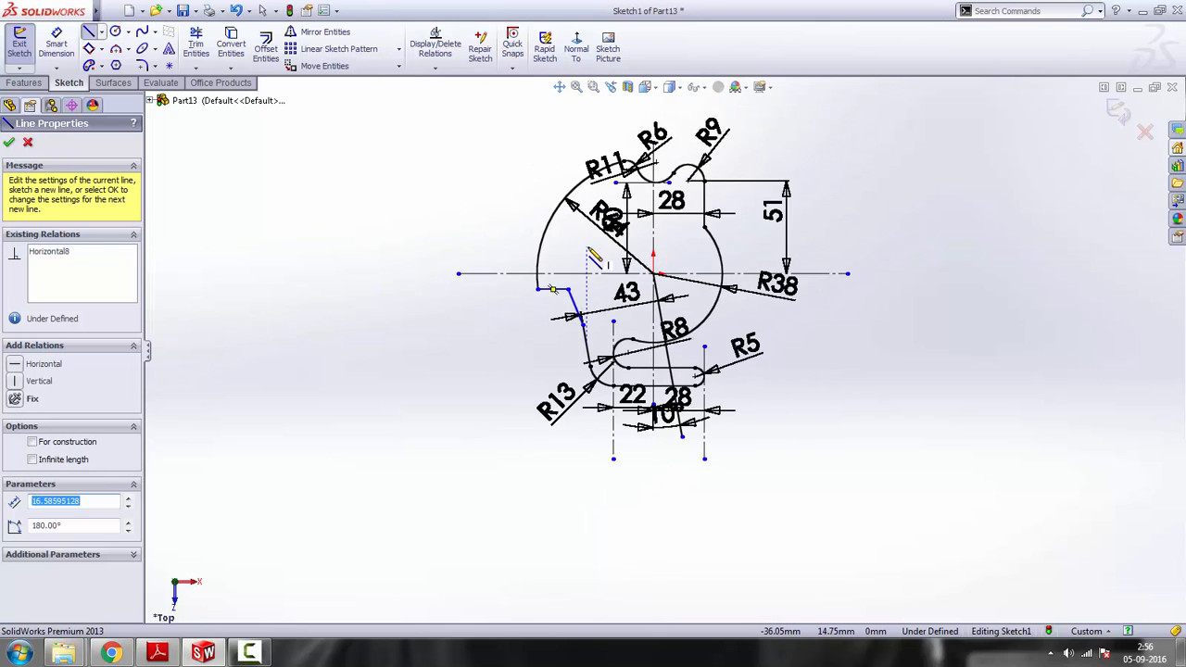
scroll(584, 243, down, 2)
right_click(938, 223)
click(973, 234)
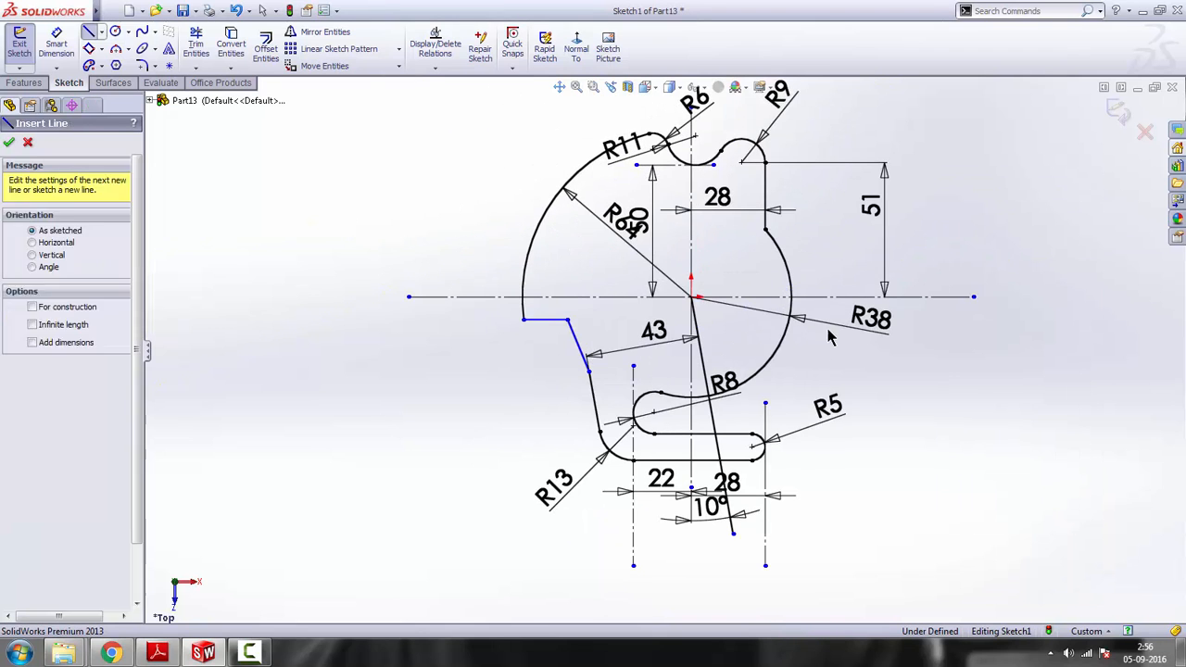
Check the reference drawing and sketch a centerline about 107.4 mm long from the origin, slanting up to the left past the R64 arc
scroll(635, 357, up, 2)
scroll(615, 371, down, 2)
scroll(616, 371, down, 2)
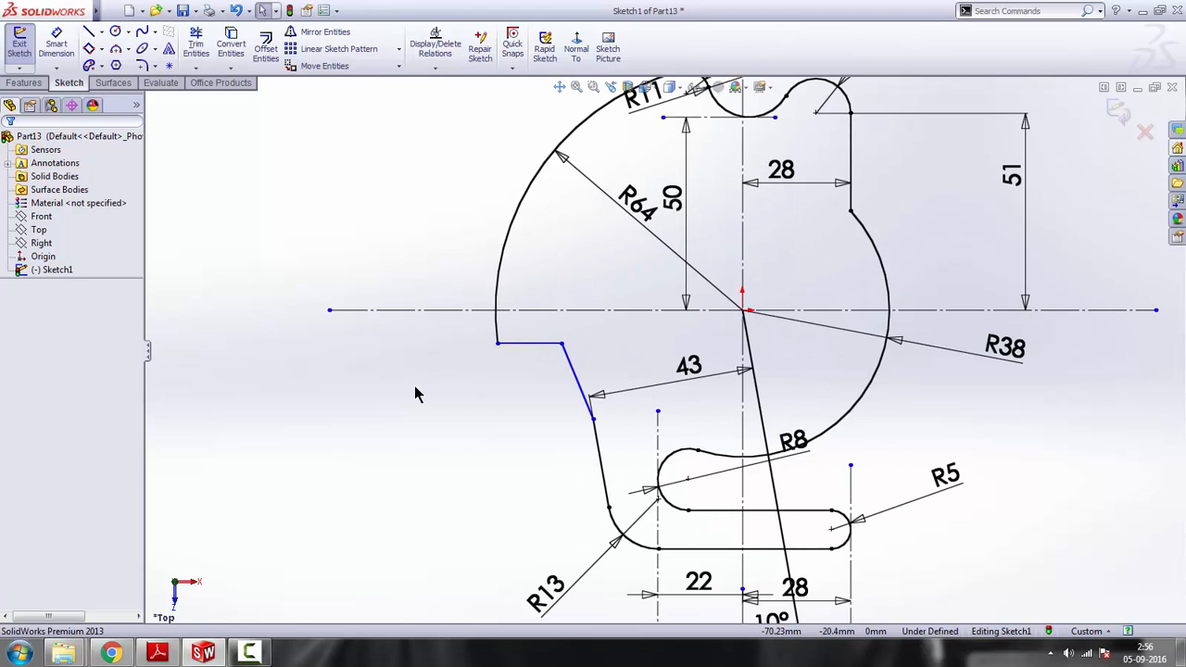
click(156, 654)
scroll(519, 296, up, 2)
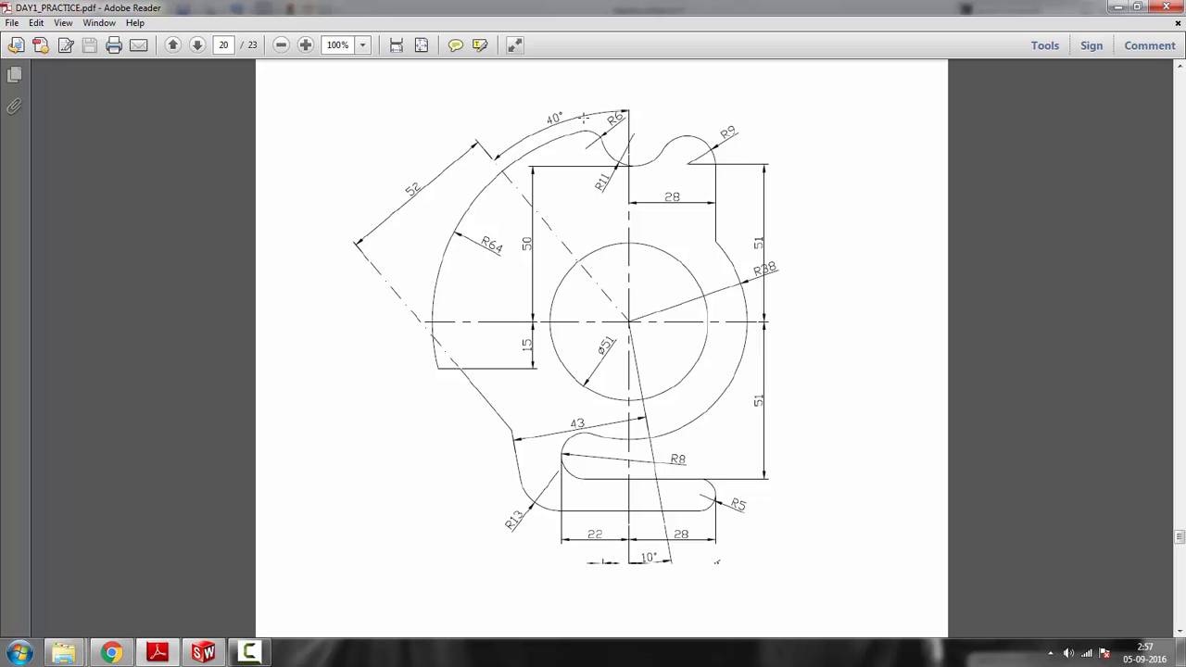
click(1122, 8)
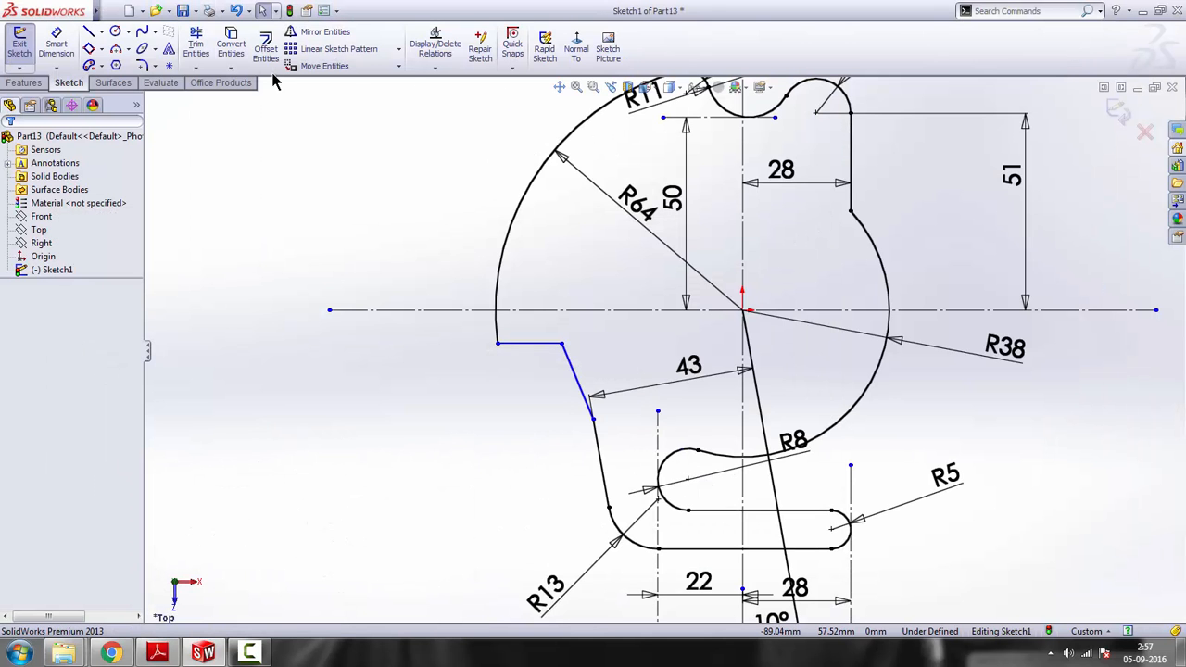
click(101, 34)
click(114, 63)
scroll(652, 180, up, 2)
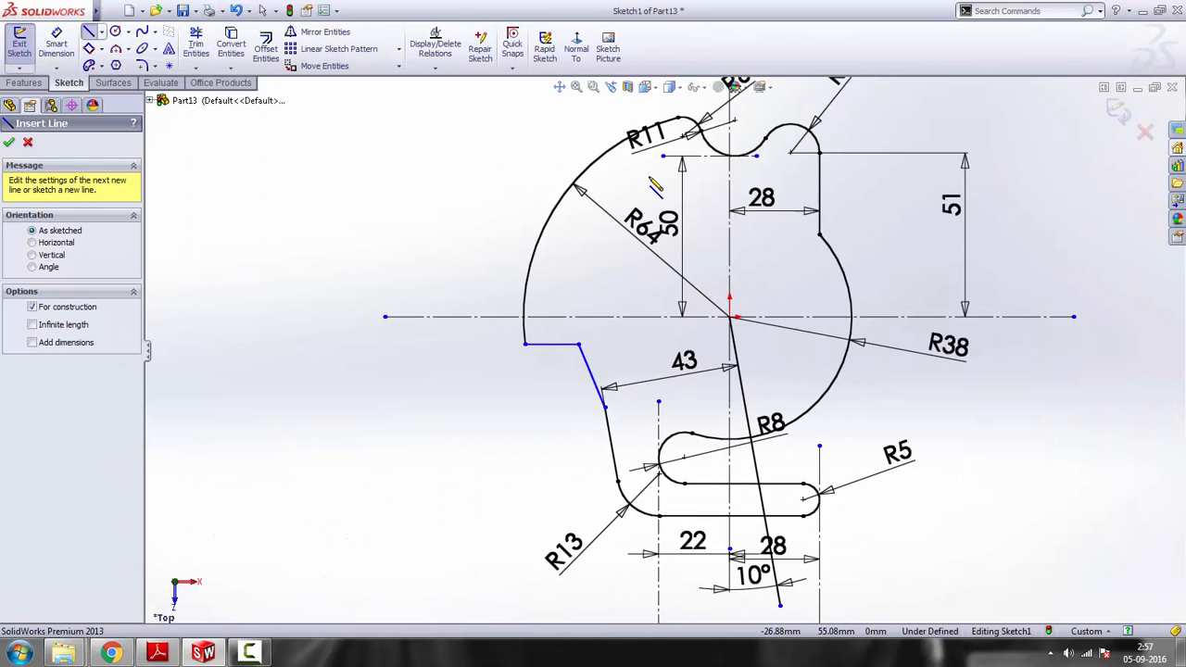
click(719, 324)
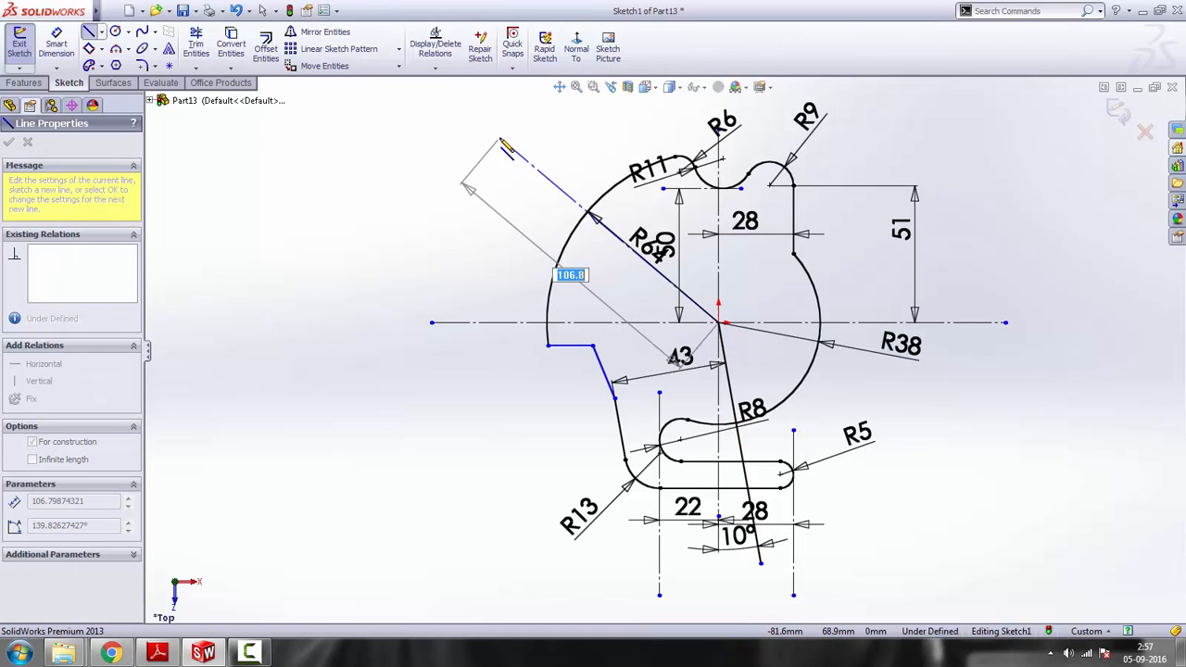
click(505, 131)
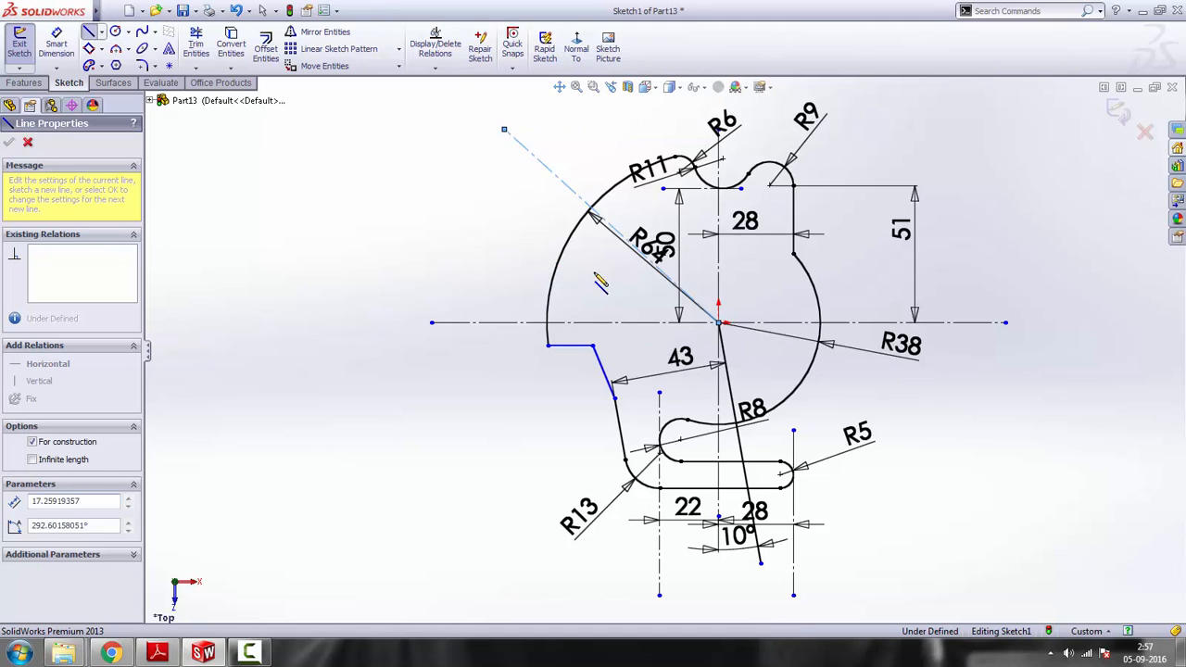
key(Escape)
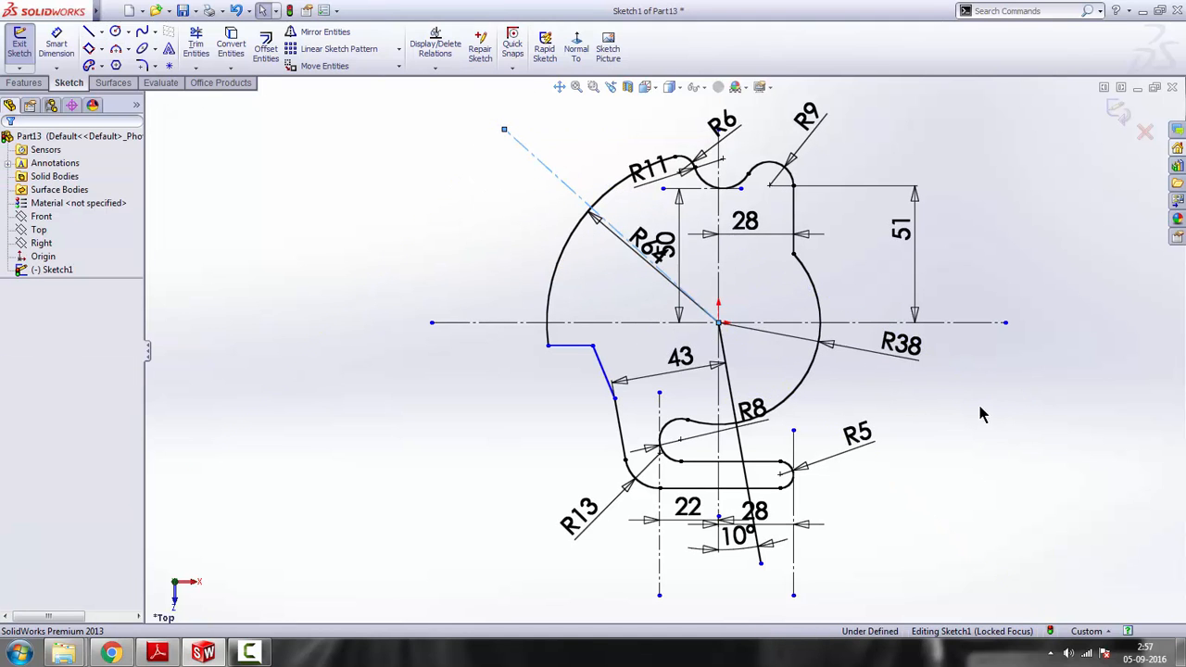
Dimension the angle between the upper-left slanted centerline and the vertical centerline as 40°
key(z)
scroll(685, 217, down, 2)
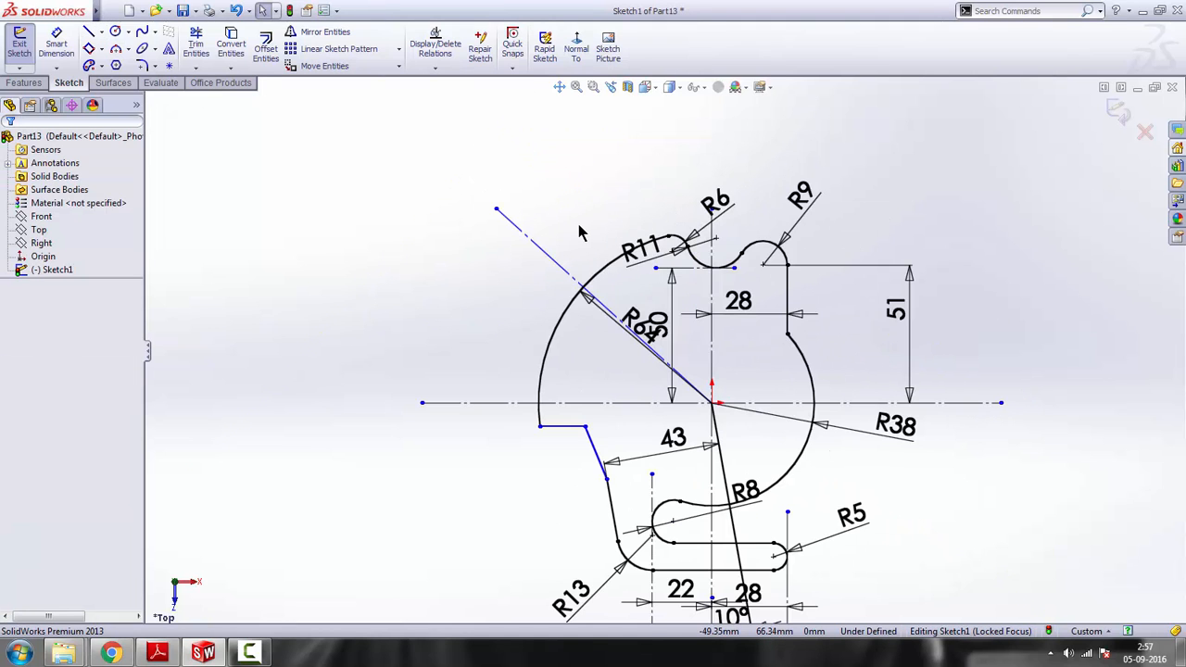
scroll(584, 238, up, 3)
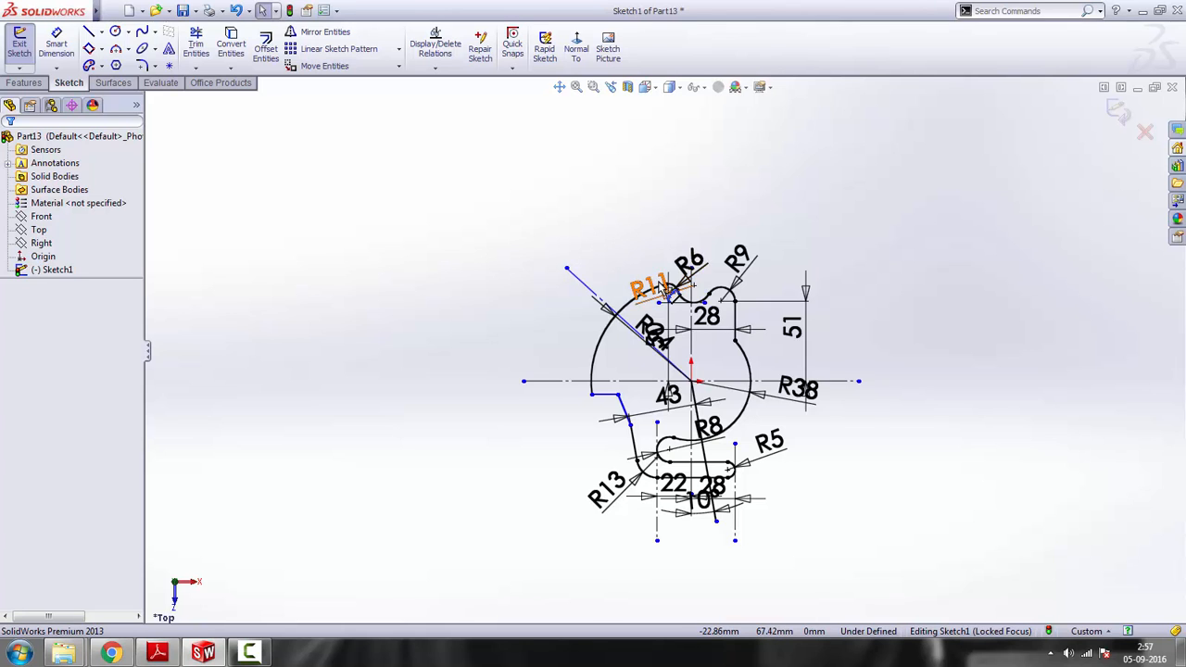
scroll(677, 278, down, 3)
scroll(577, 322, down, 1)
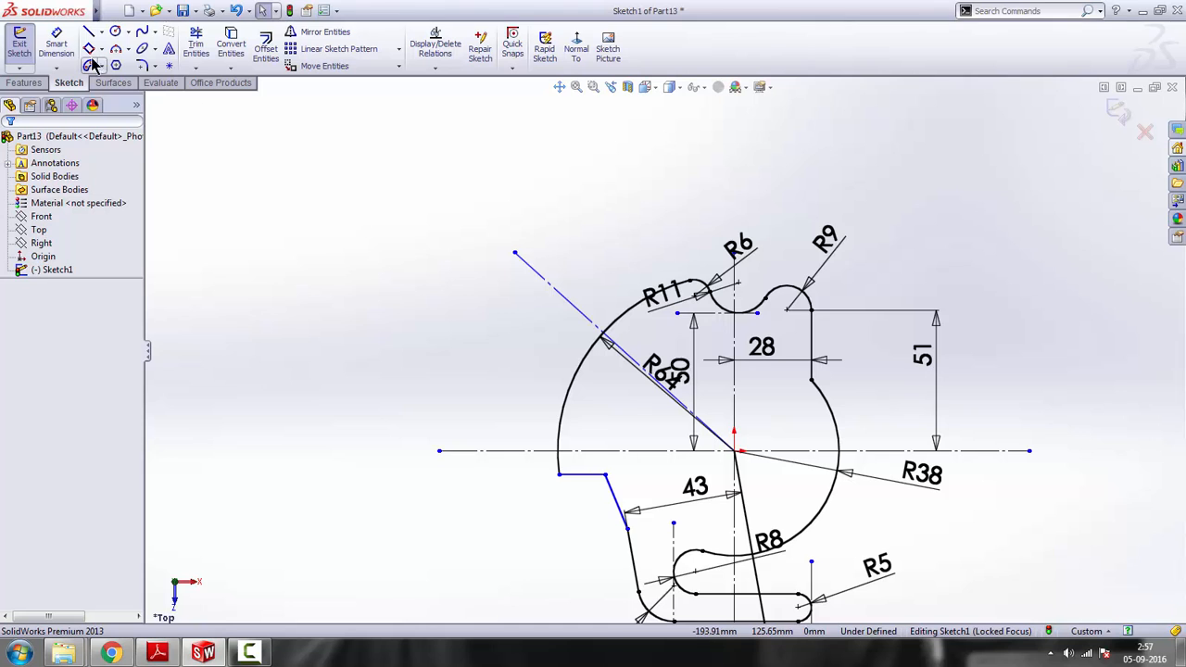
click(56, 45)
click(562, 296)
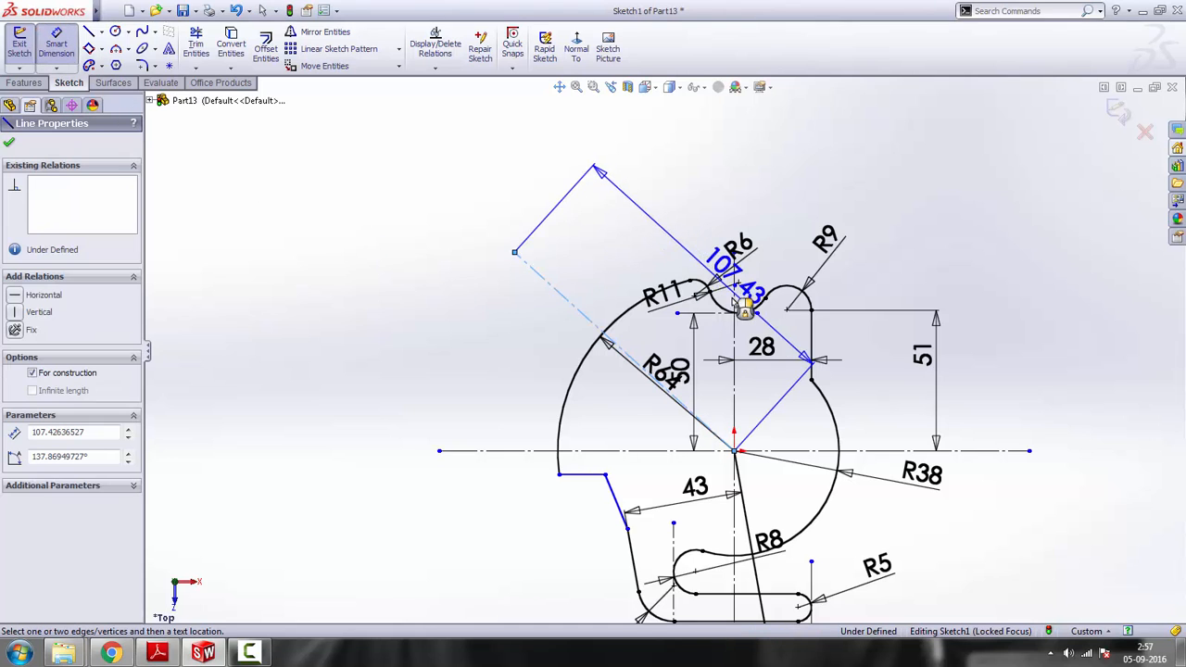
click(735, 278)
click(678, 238)
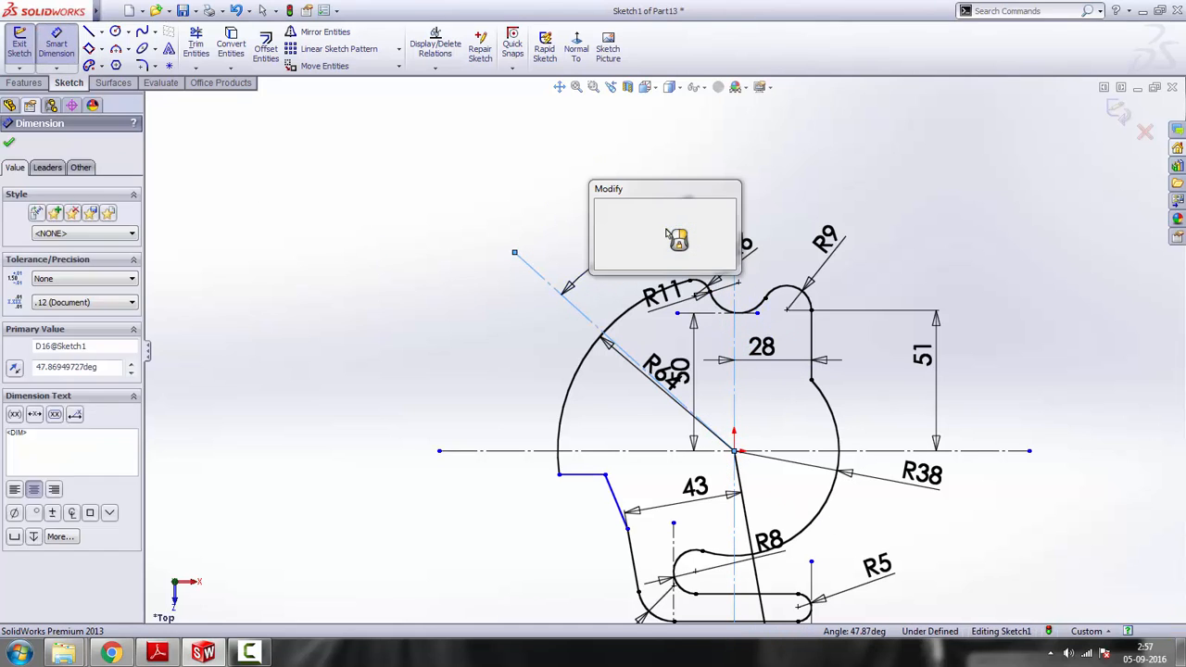
text(40)
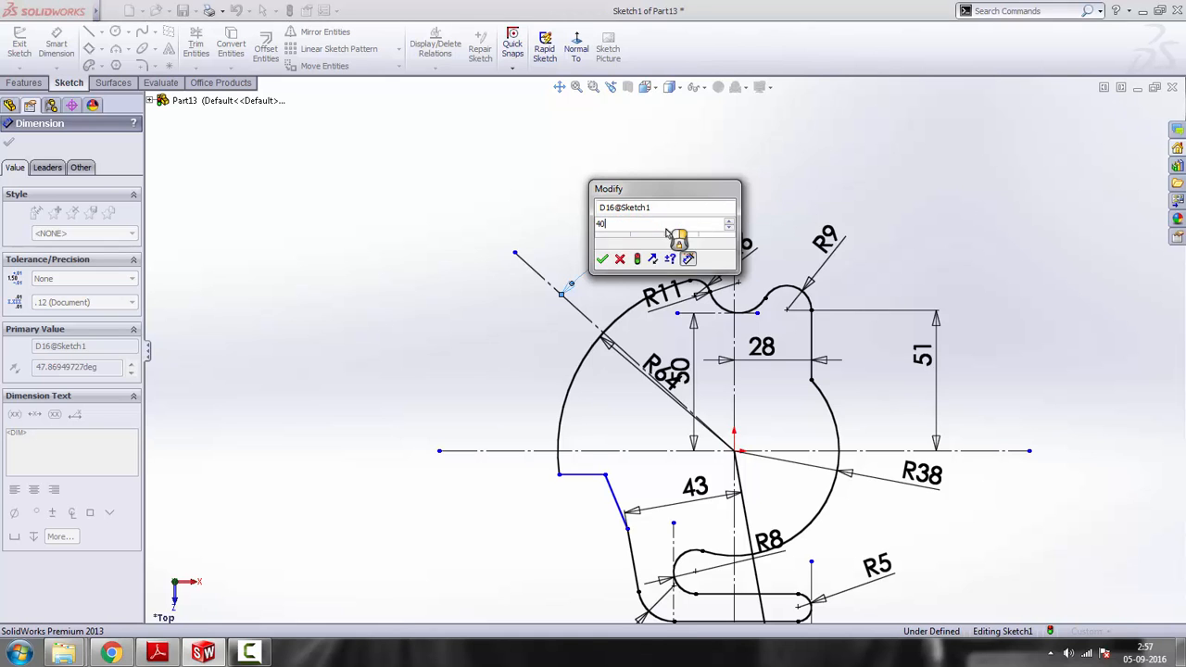
key(Return)
right_click(955, 198)
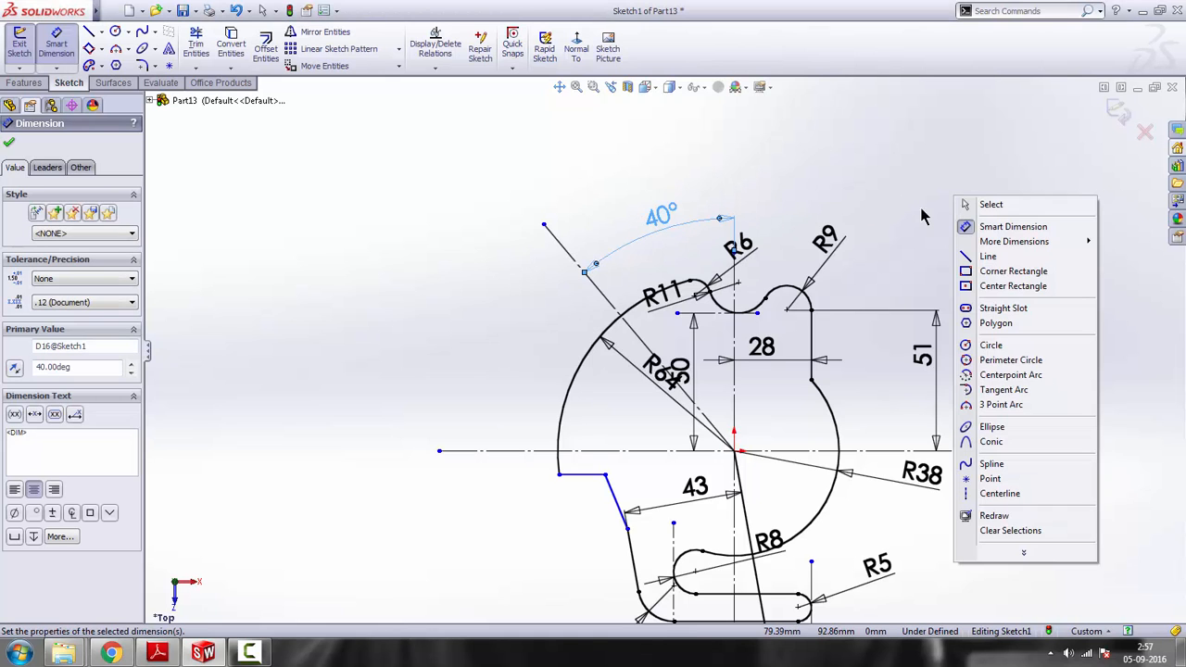
click(969, 203)
Convert the 10° slanted line from the origin to construction geometry
key(f)
scroll(701, 479, down, 5)
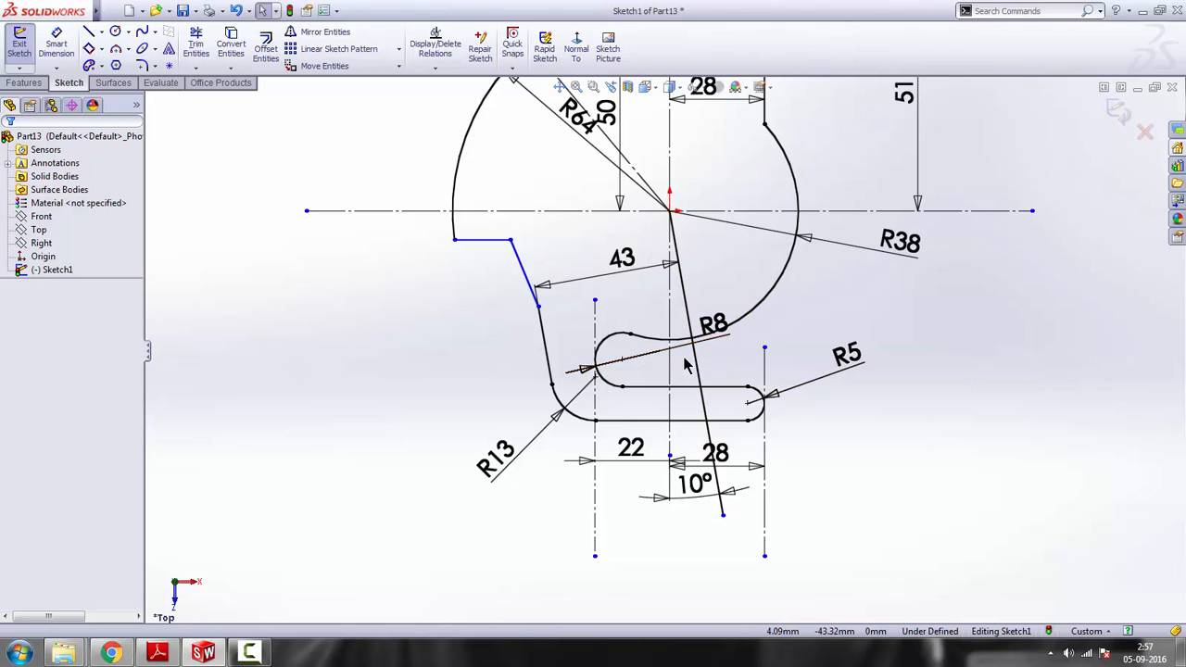
click(696, 366)
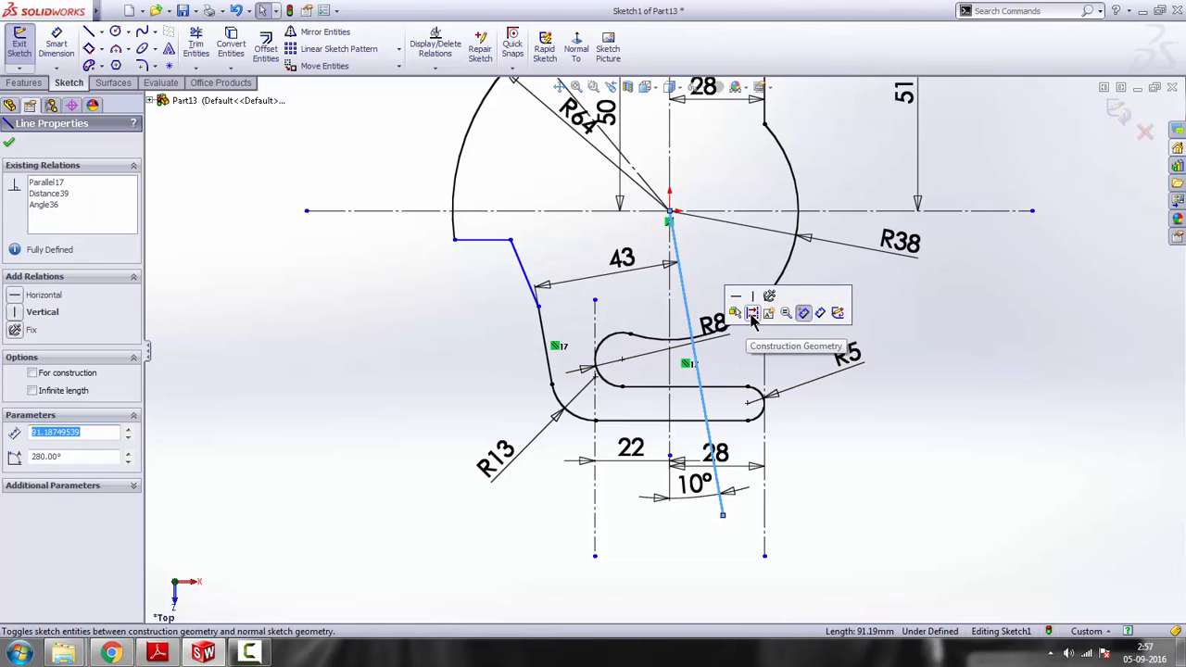
click(766, 310)
click(932, 454)
Make the slanted line below the short horizontal line parallel to the 40° centerline
scroll(662, 315, down, 2)
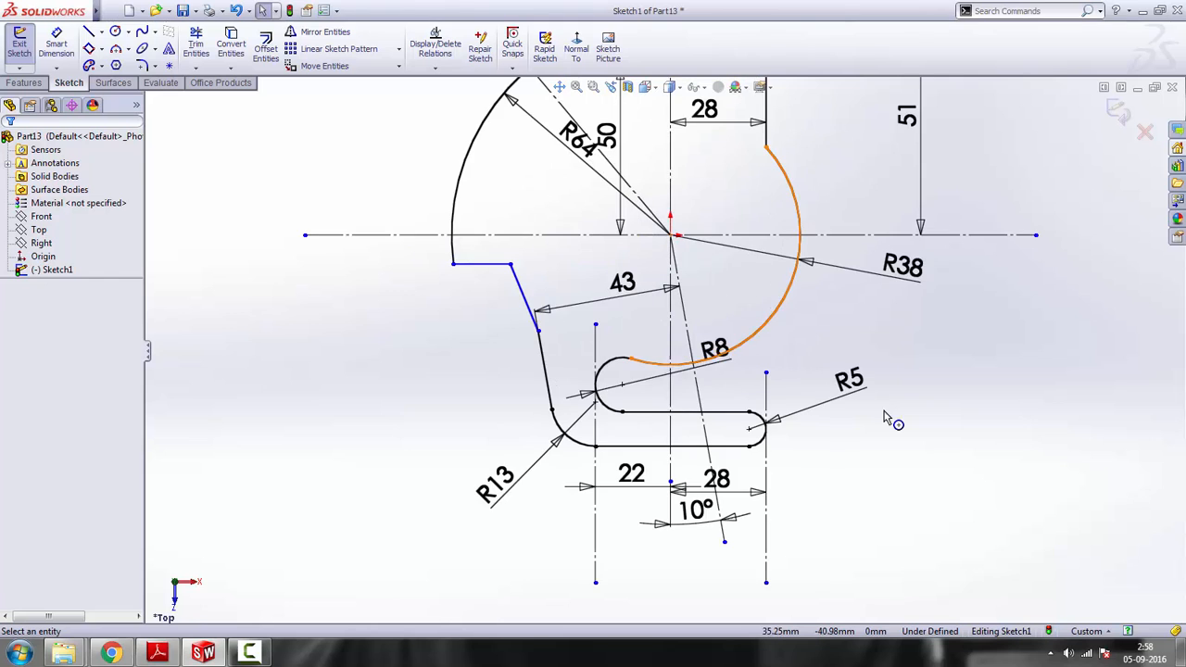
scroll(618, 392, up, 2)
scroll(567, 294, up, 2)
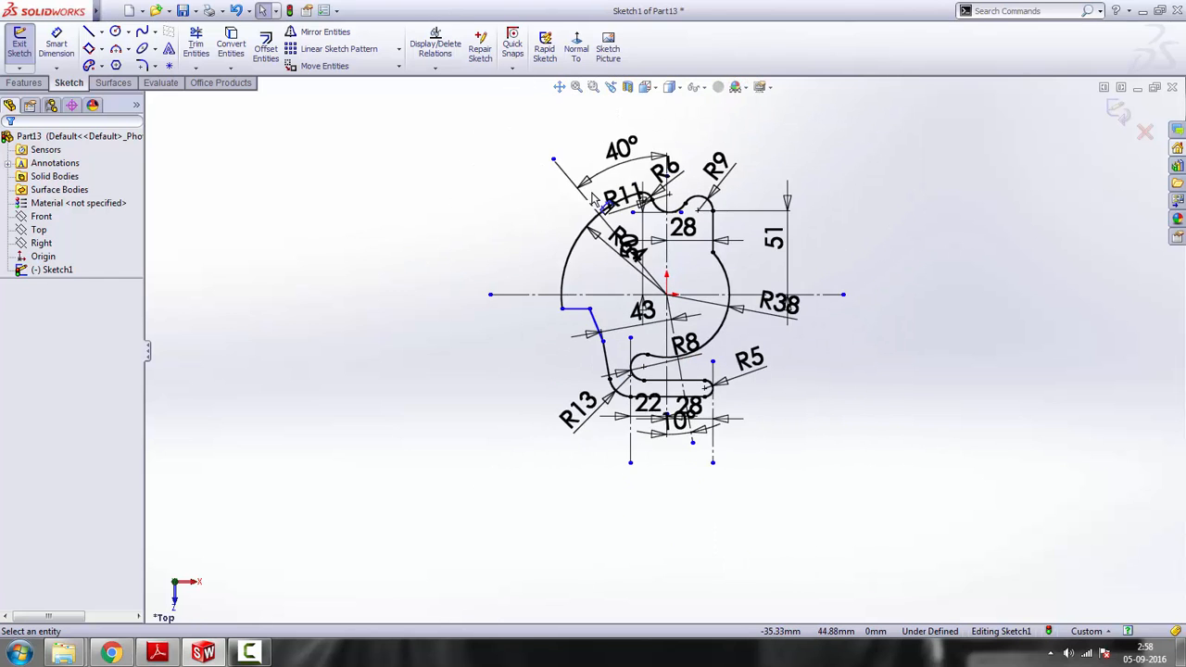
scroll(562, 139, down, 2)
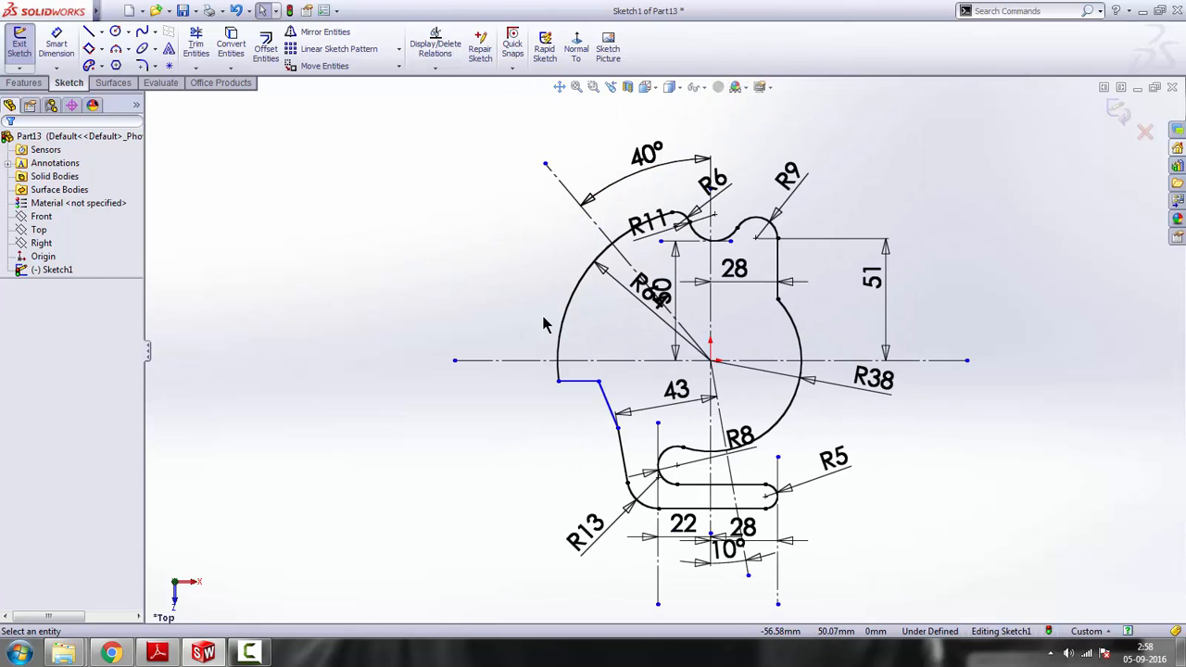
click(606, 399)
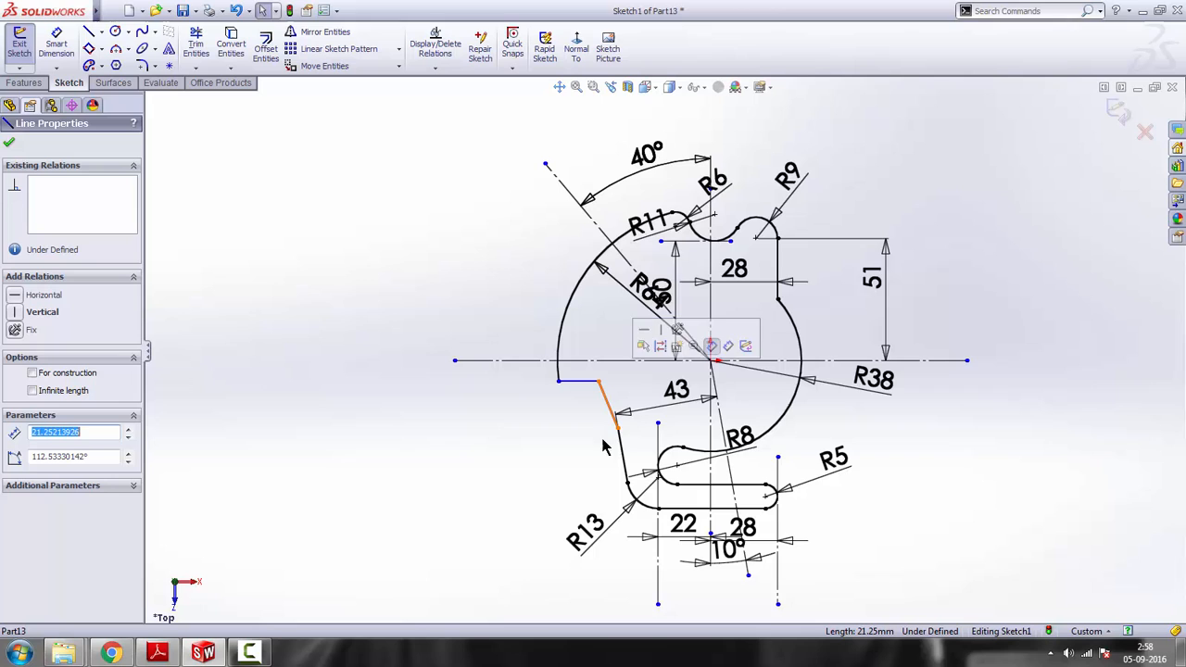
ctrl+click(575, 199)
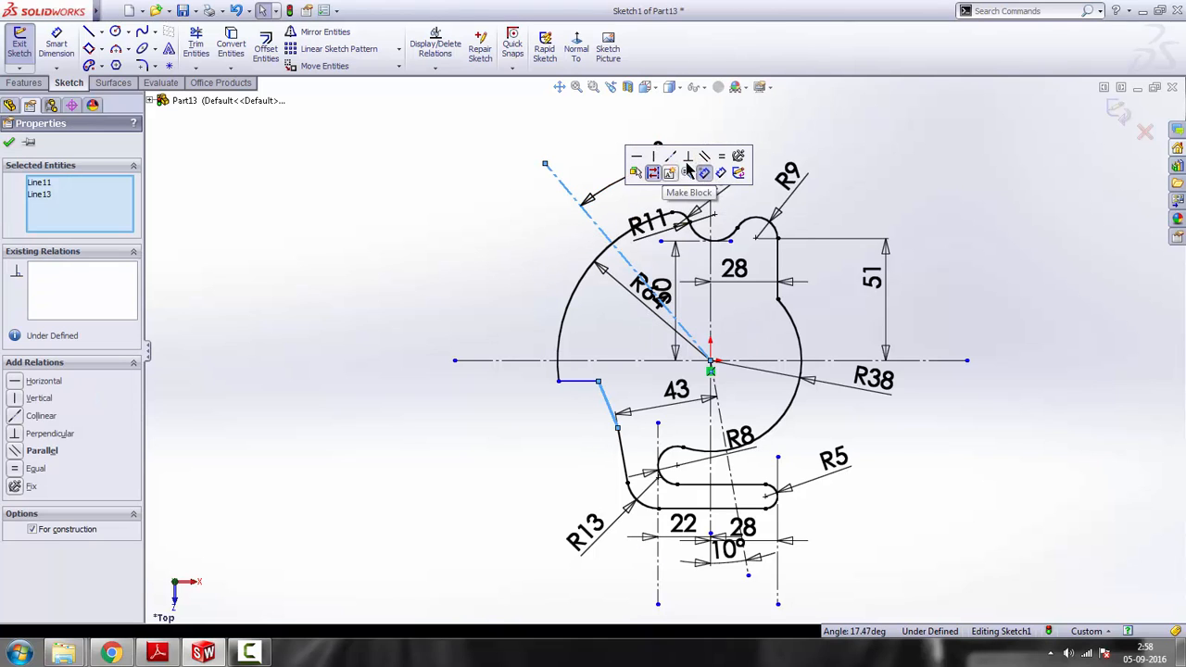
click(707, 159)
click(922, 444)
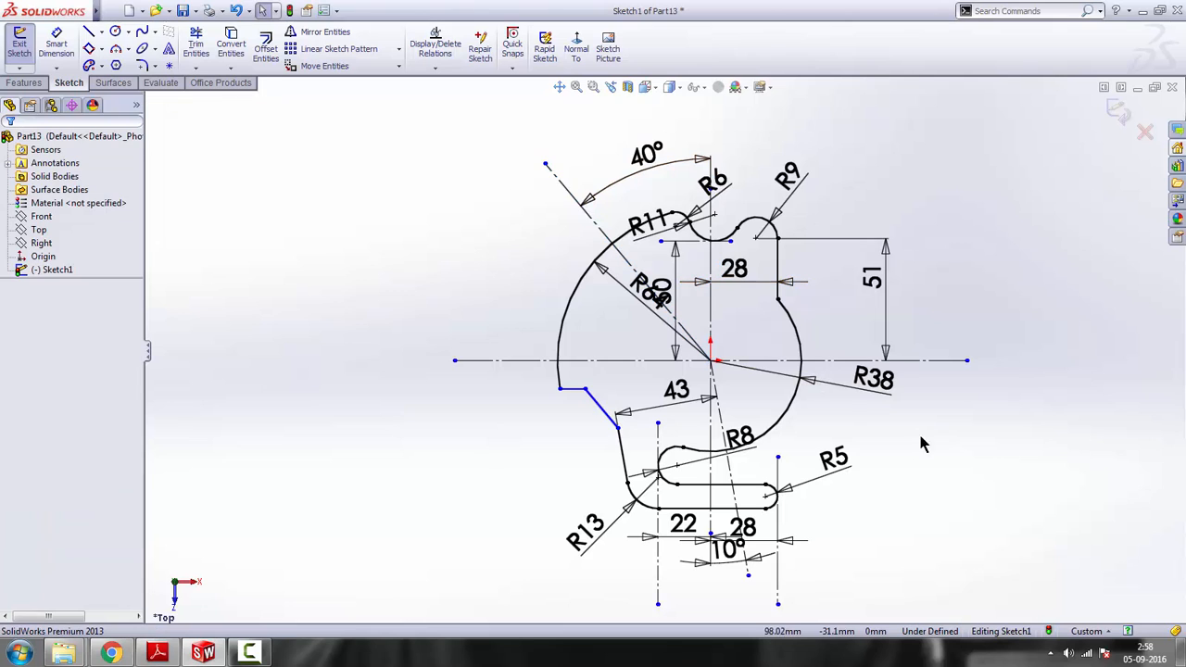
Dimension the distance between the lower-left slanted line and the parallel 40° centerline as 52 mm
click(159, 653)
click(203, 653)
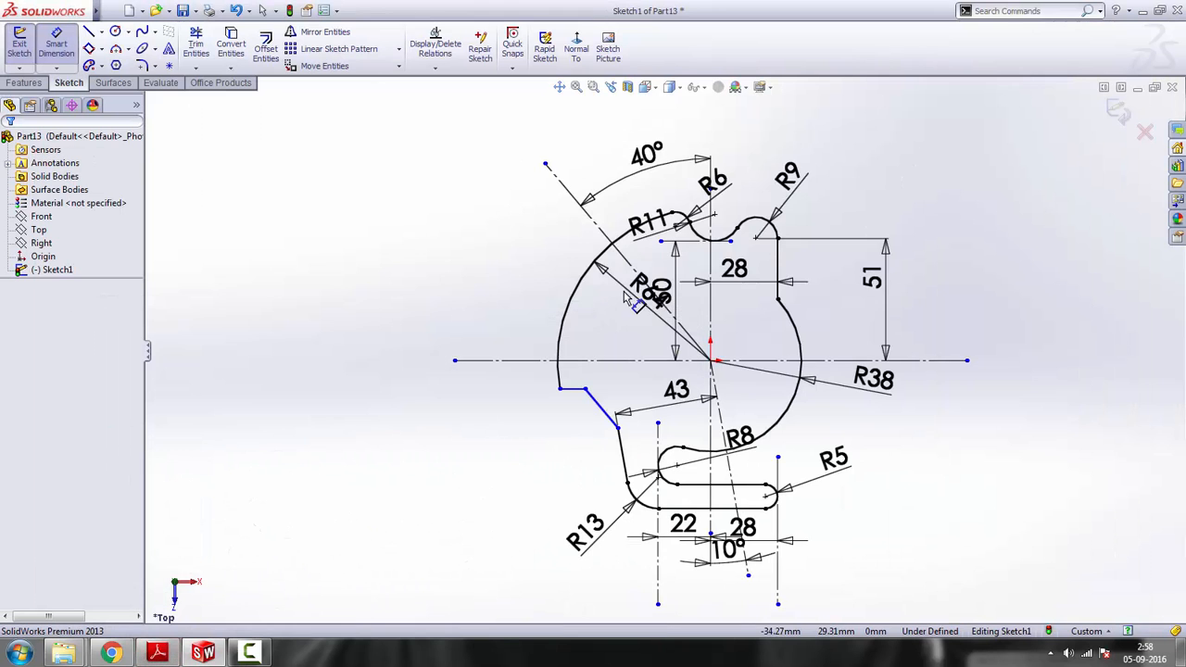
click(605, 410)
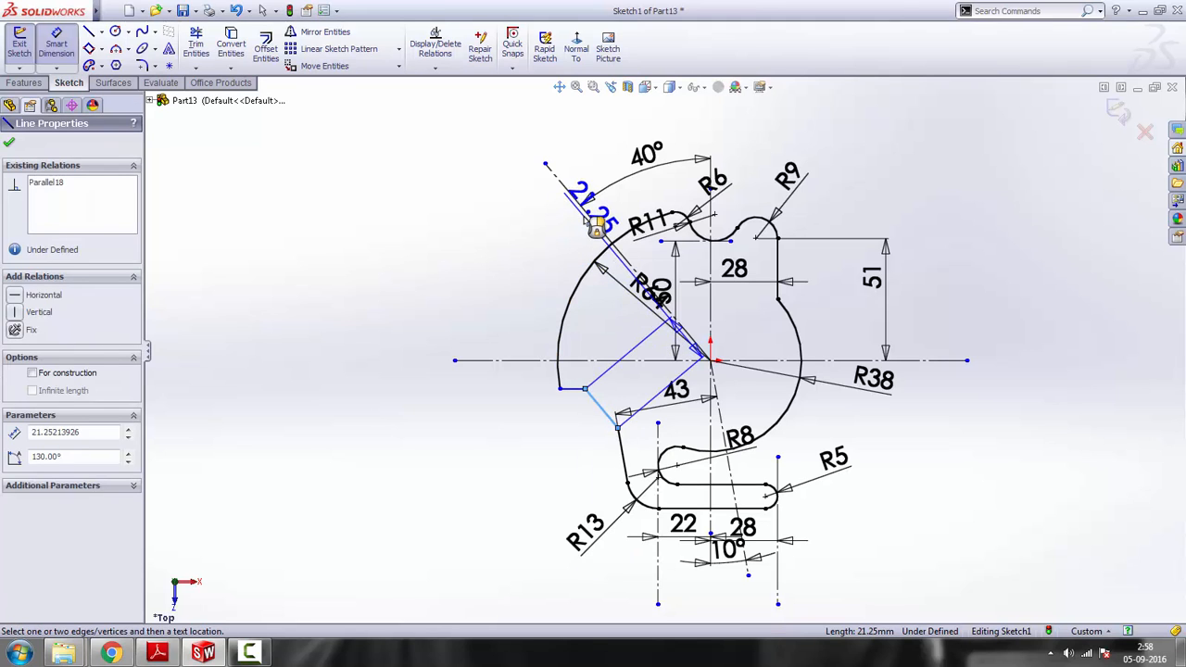
click(582, 206)
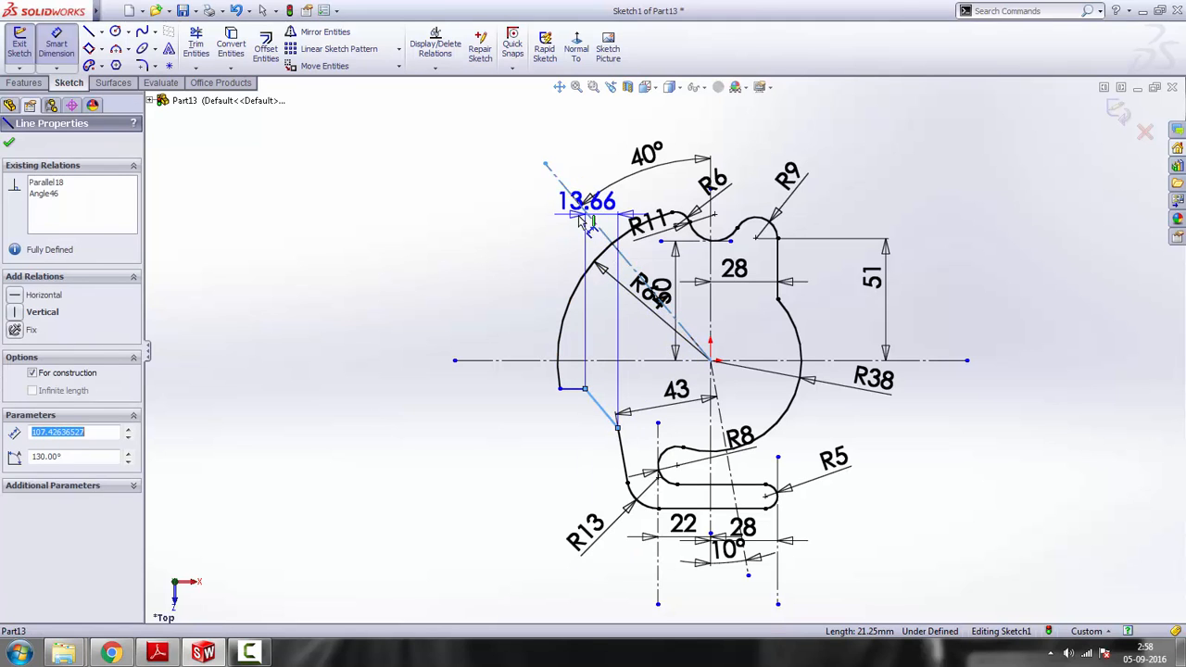
click(467, 201)
text(52)
key(Return)
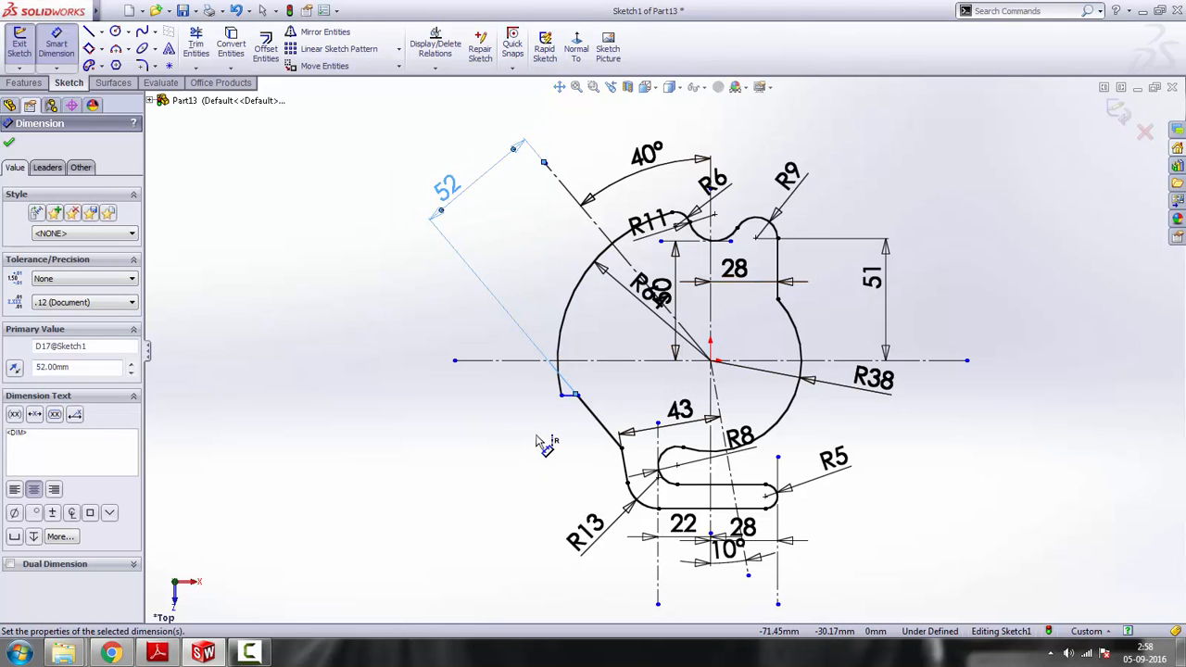
Check the reference drawing and dimension the short horizontal line 15 mm below the horizontal centerline
click(159, 653)
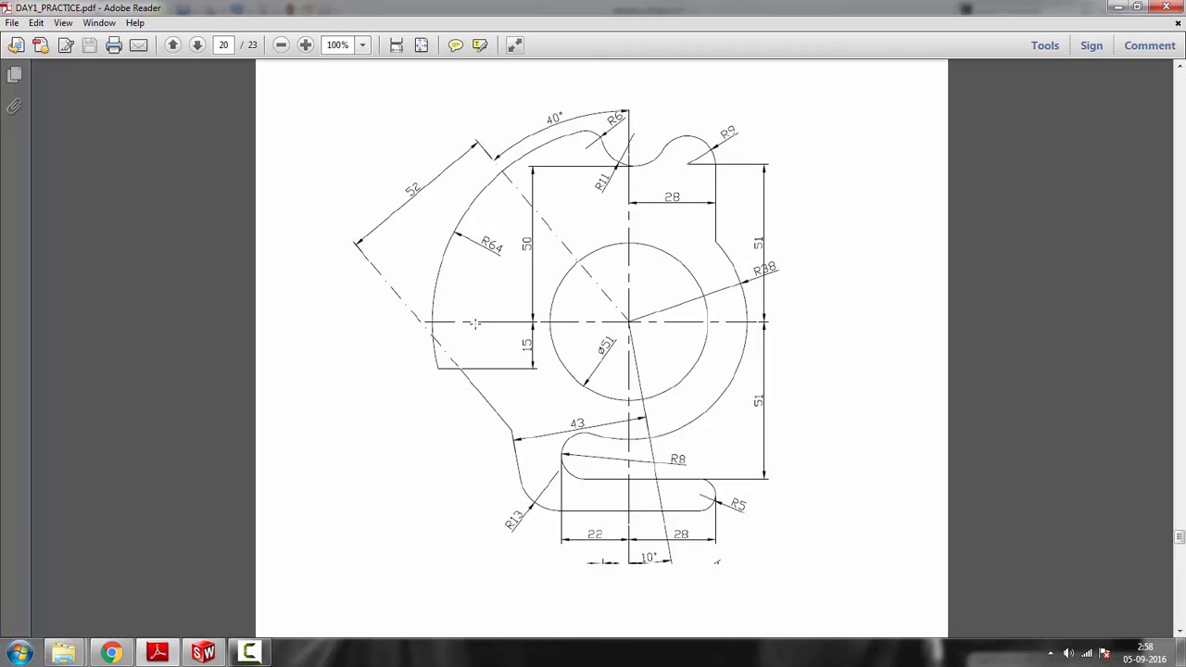
click(1160, 8)
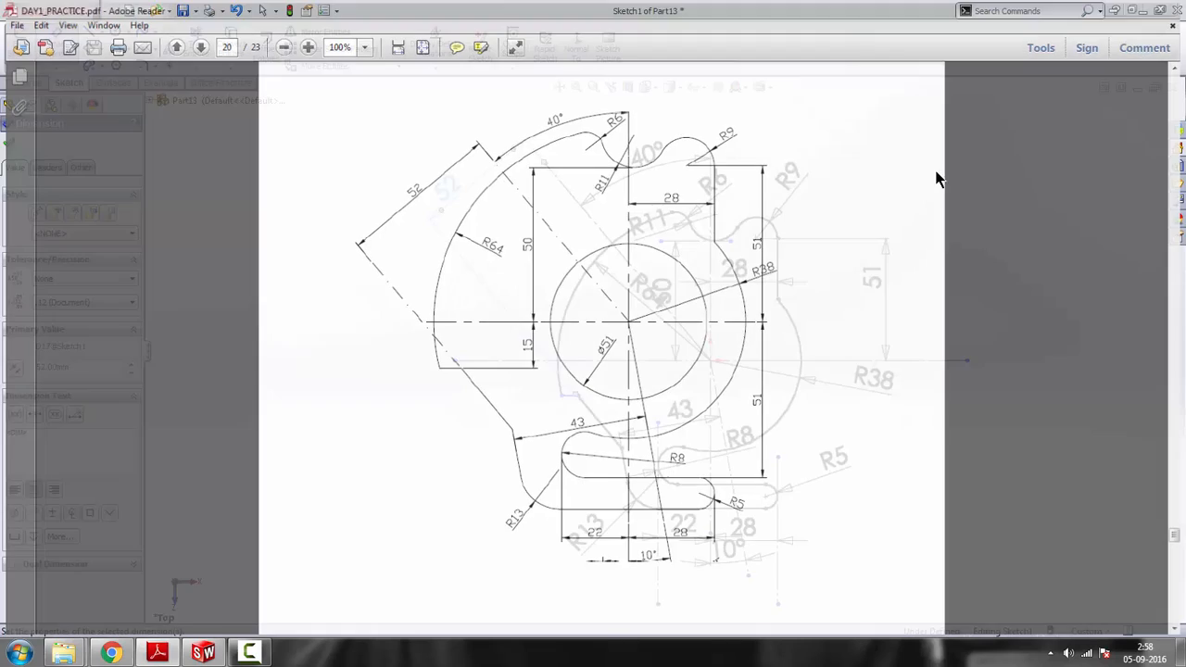
click(571, 397)
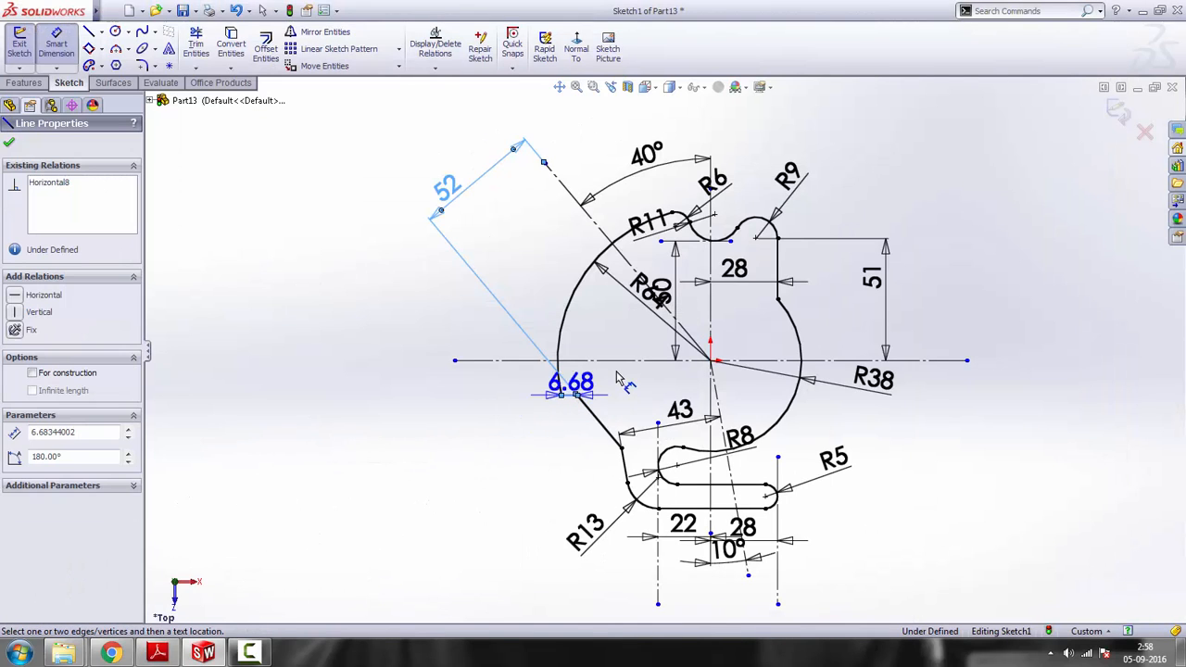
click(567, 361)
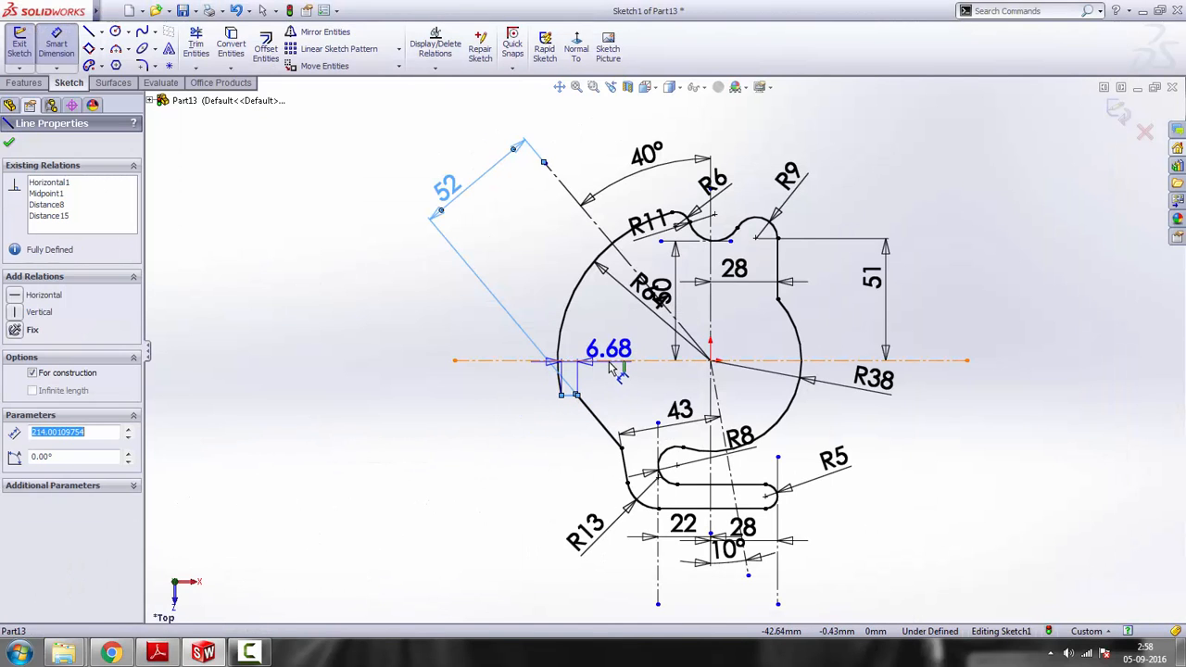
click(484, 399)
text(15)
key(Return)
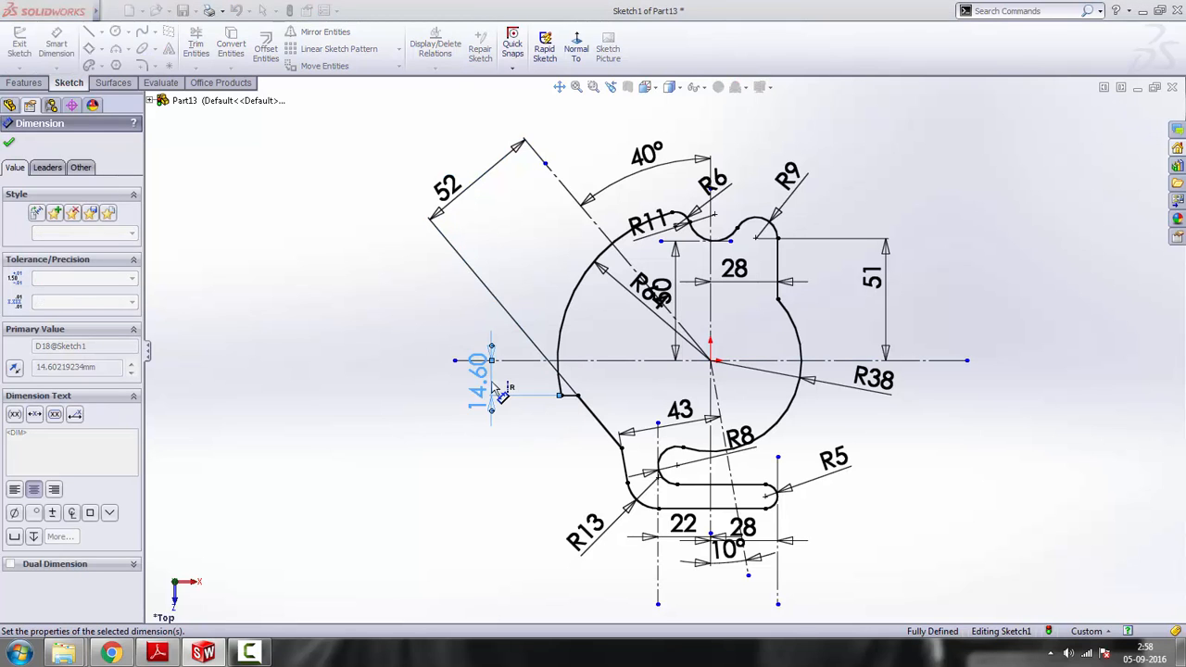
scroll(758, 410, up, 3)
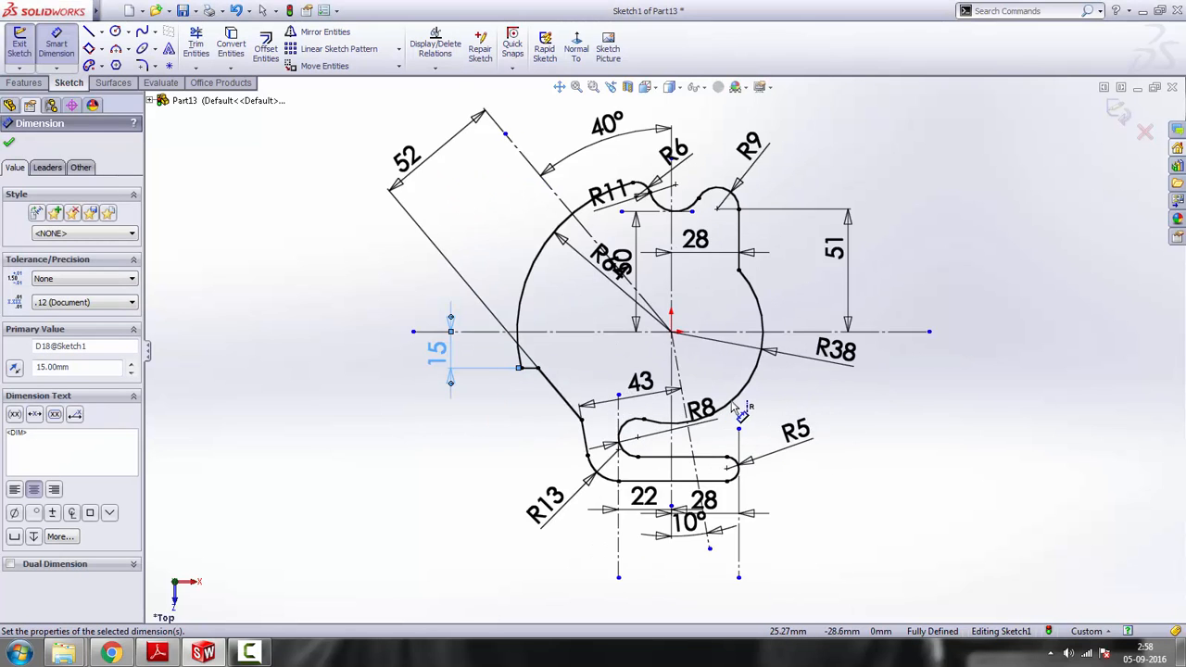
right_click(920, 280)
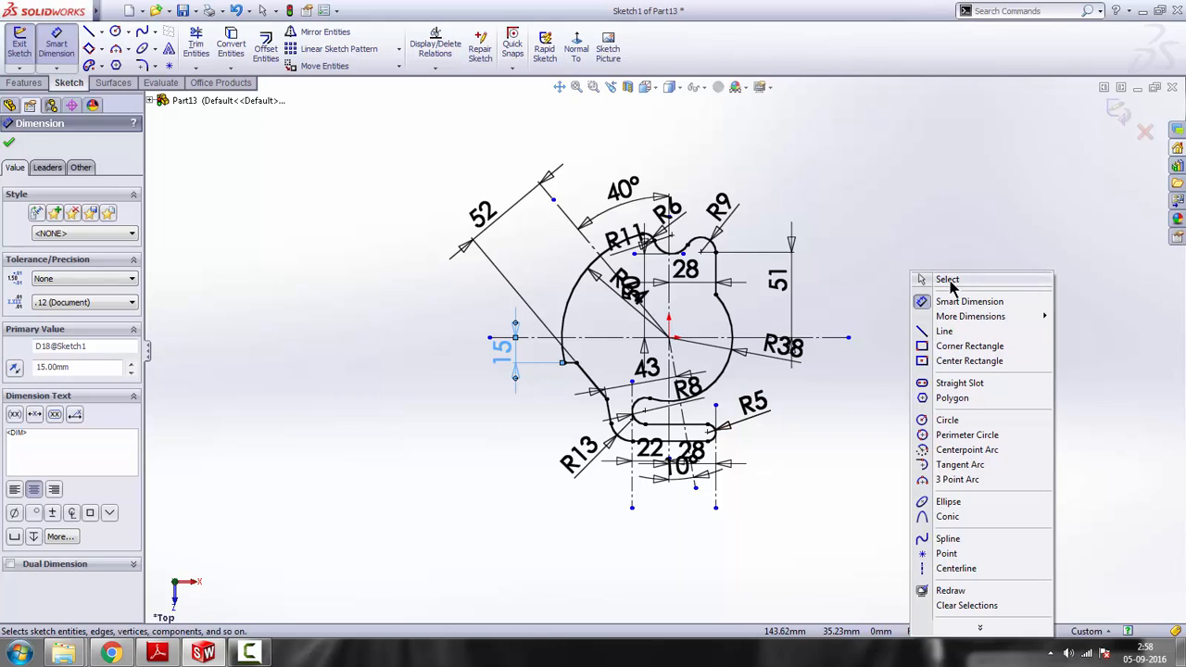
click(927, 279)
scroll(671, 339, down, 1)
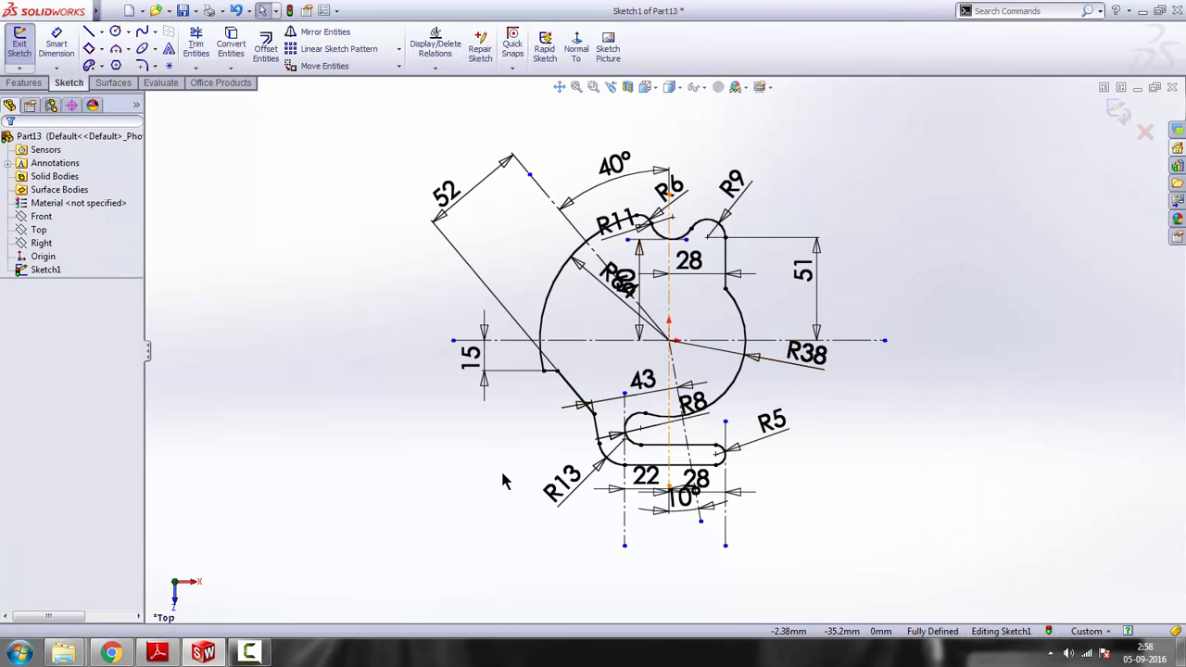
Check the reference drawing and sketch a circle about 50.8 mm in diameter centred on the origin
click(159, 654)
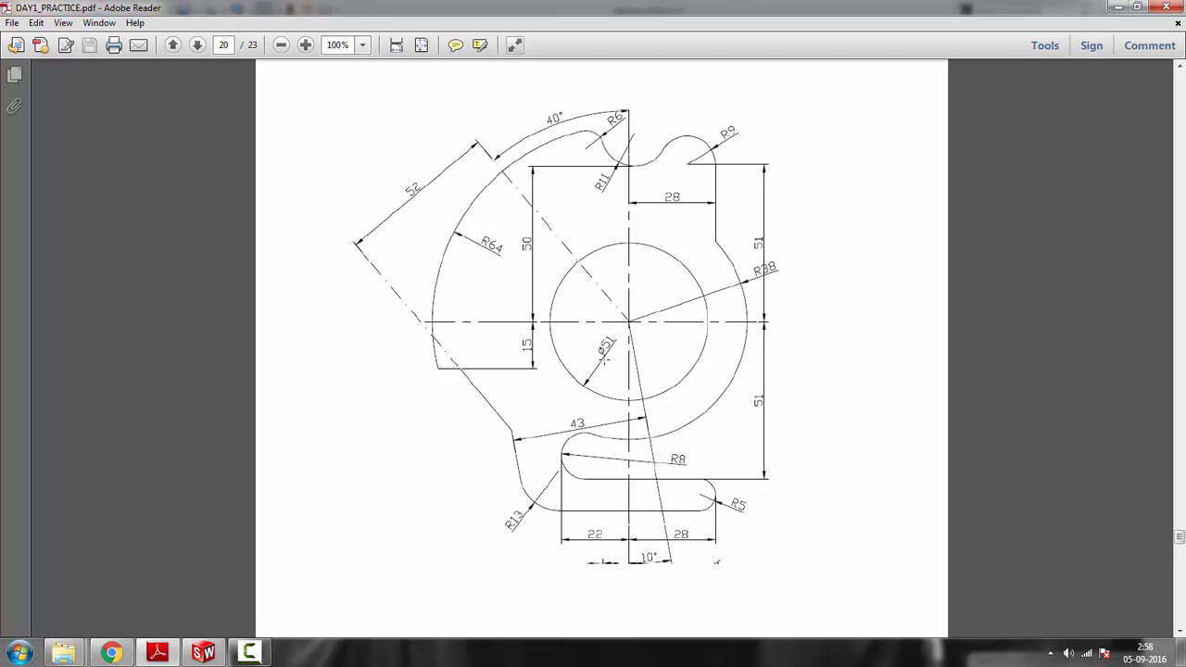
click(1118, 7)
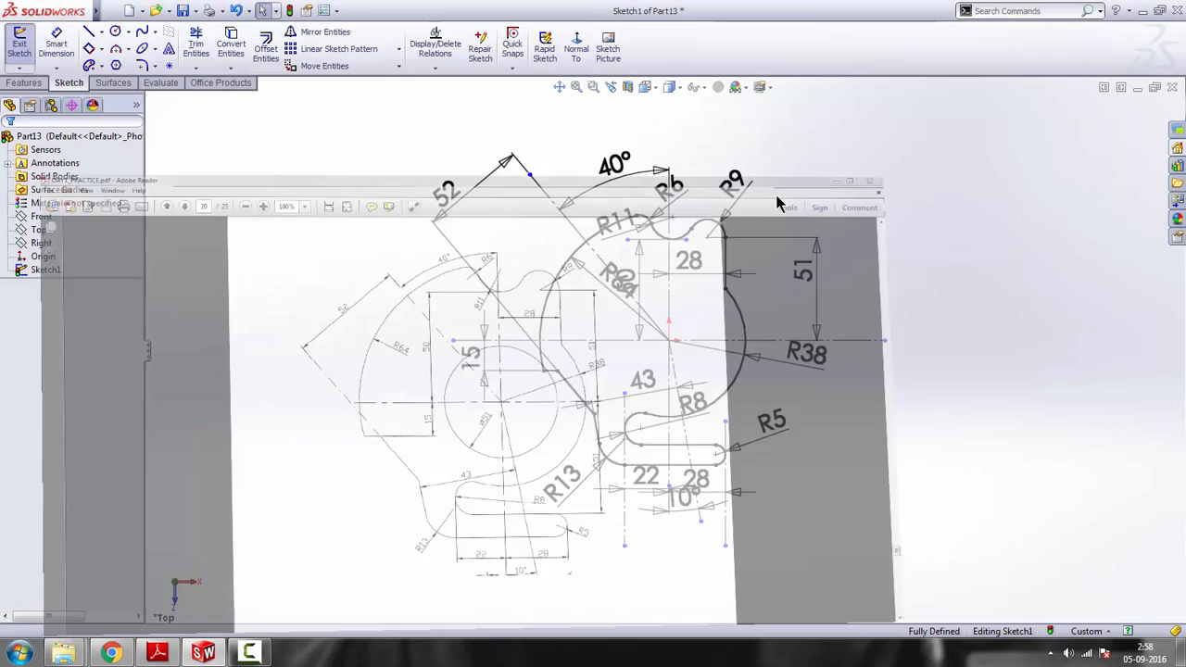
click(116, 34)
scroll(685, 364, down, 1)
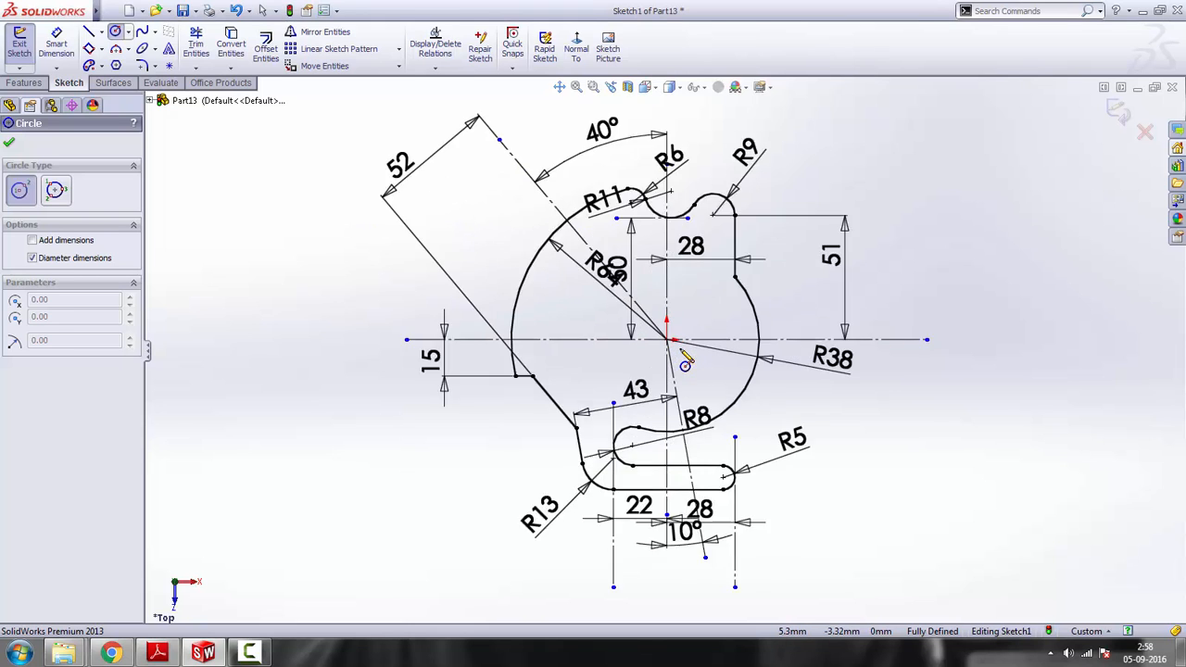
scroll(684, 364, down, 3)
click(667, 339)
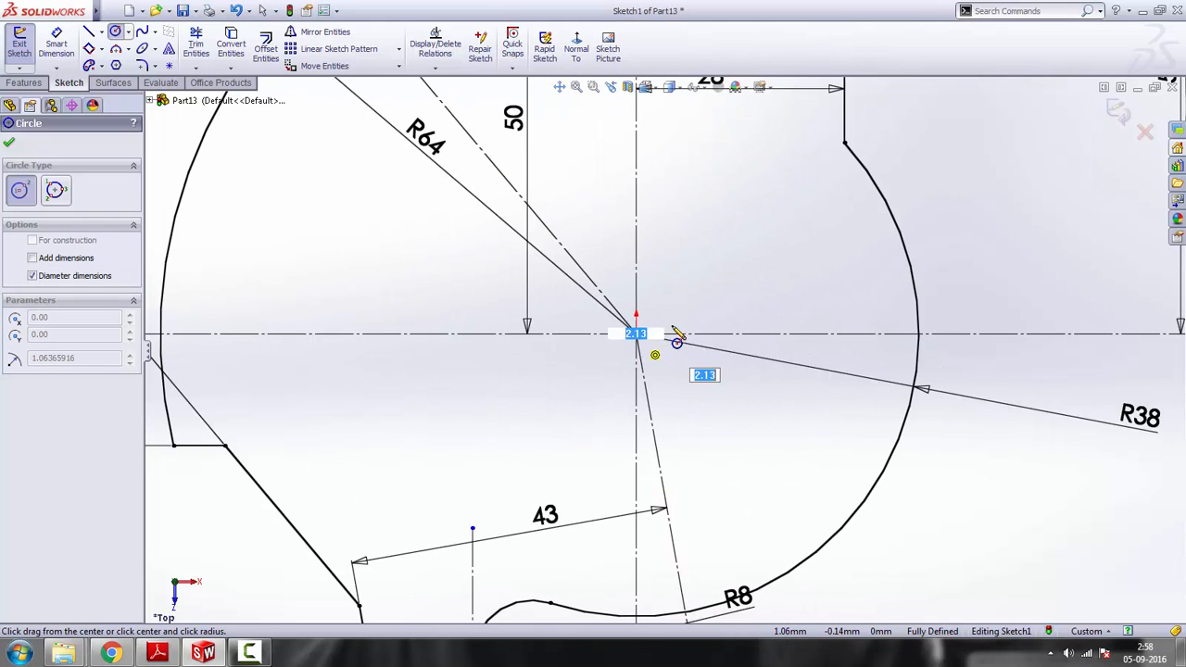
click(810, 261)
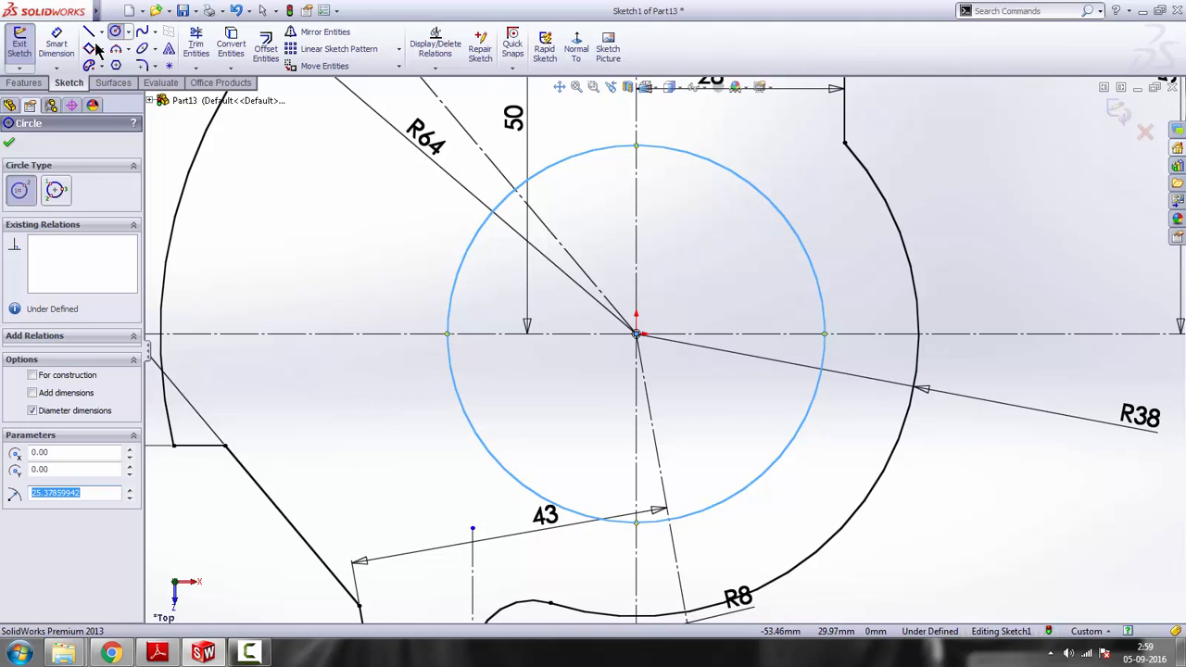
Dimension the central circle's diameter as 51 mm, checking the value against the reference drawing
click(56, 44)
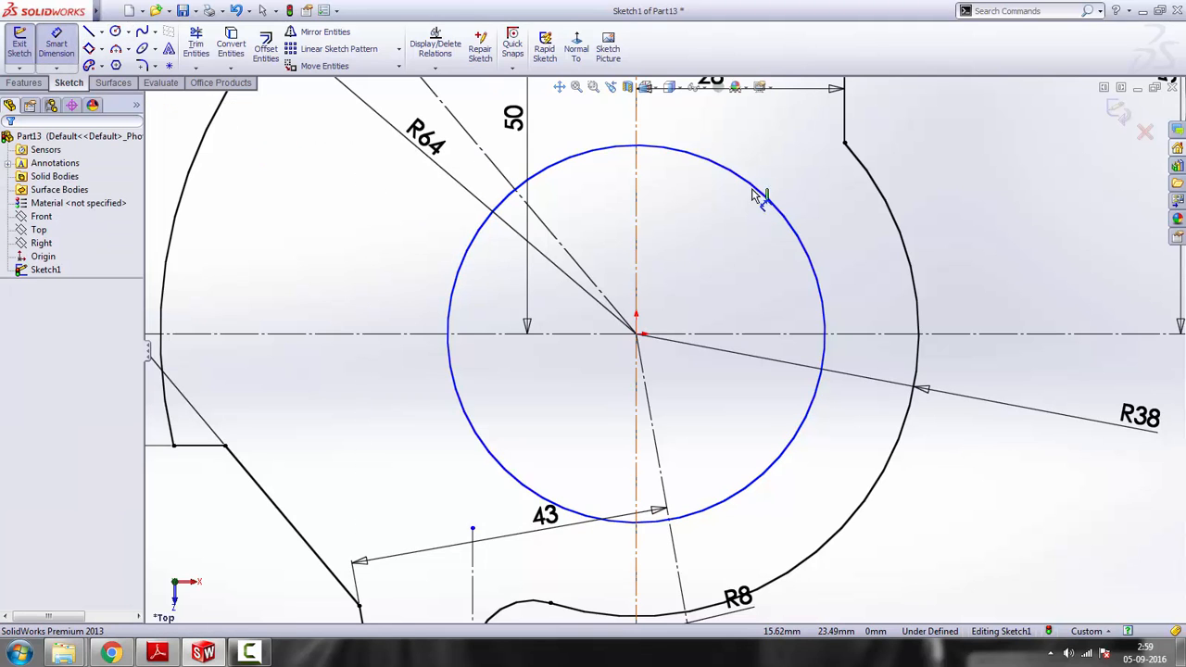
click(824, 248)
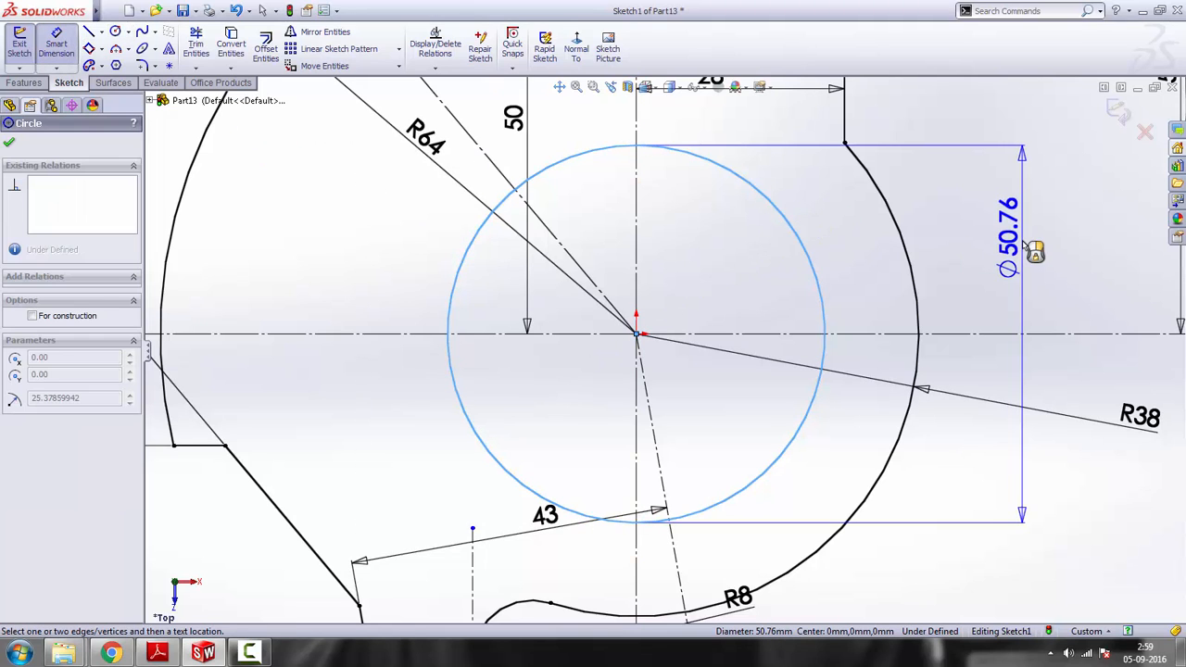
click(159, 656)
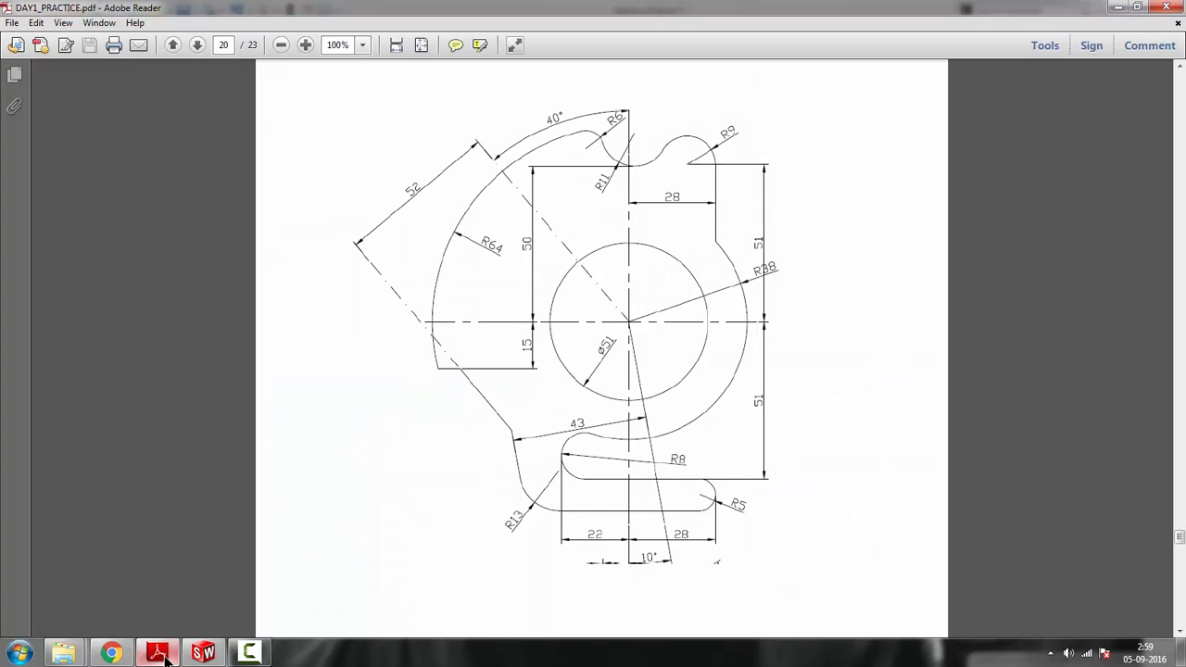
click(159, 656)
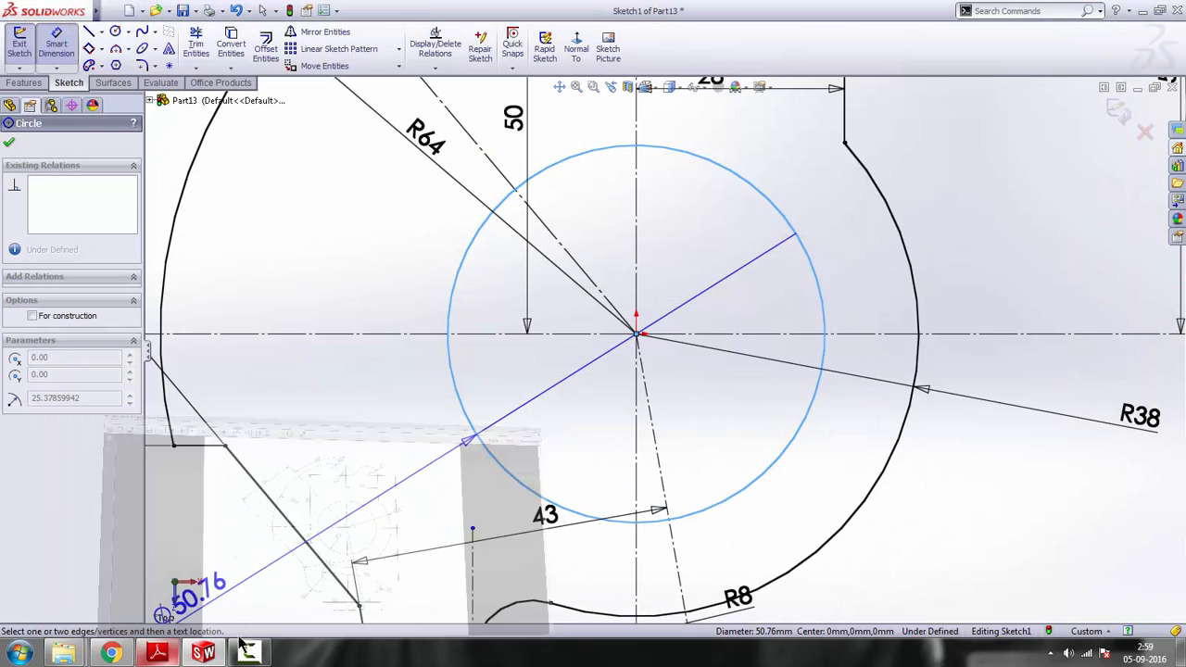
click(1043, 269)
text(51)
key(Return)
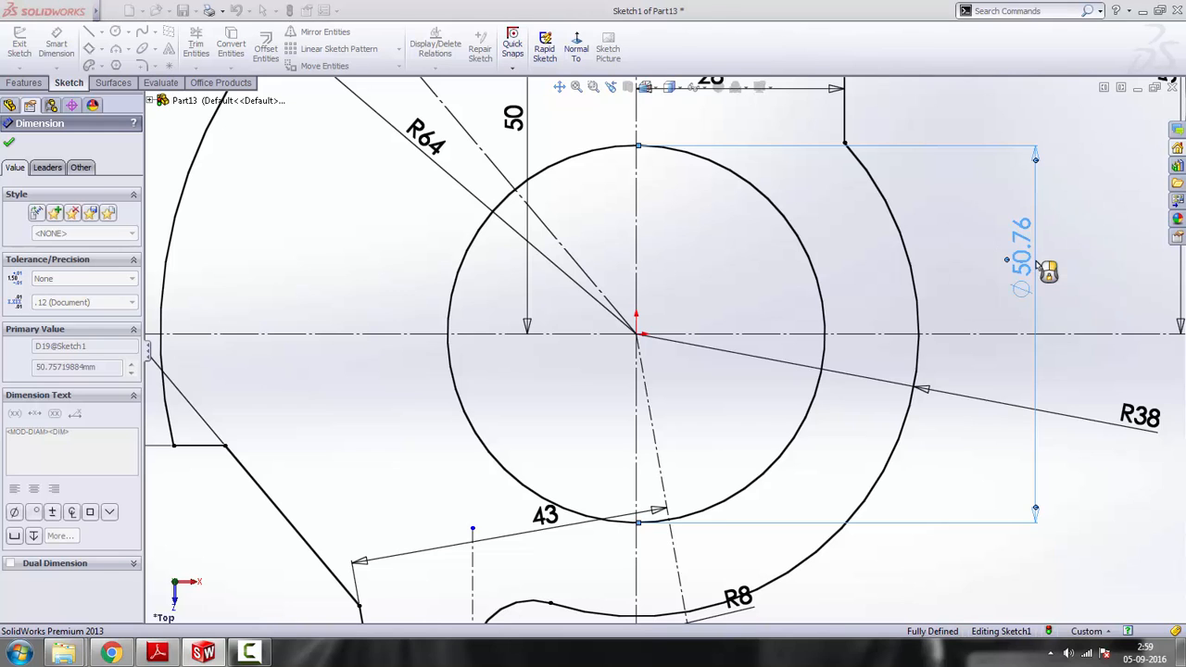
key(f)
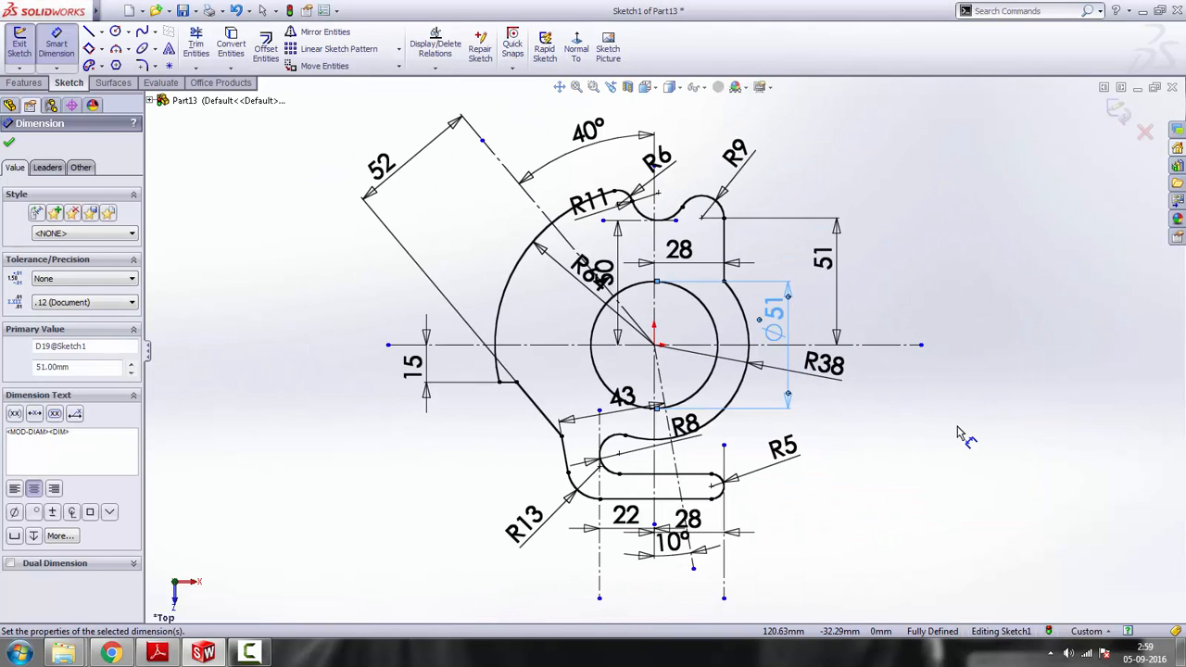
right_click(962, 429)
click(1006, 64)
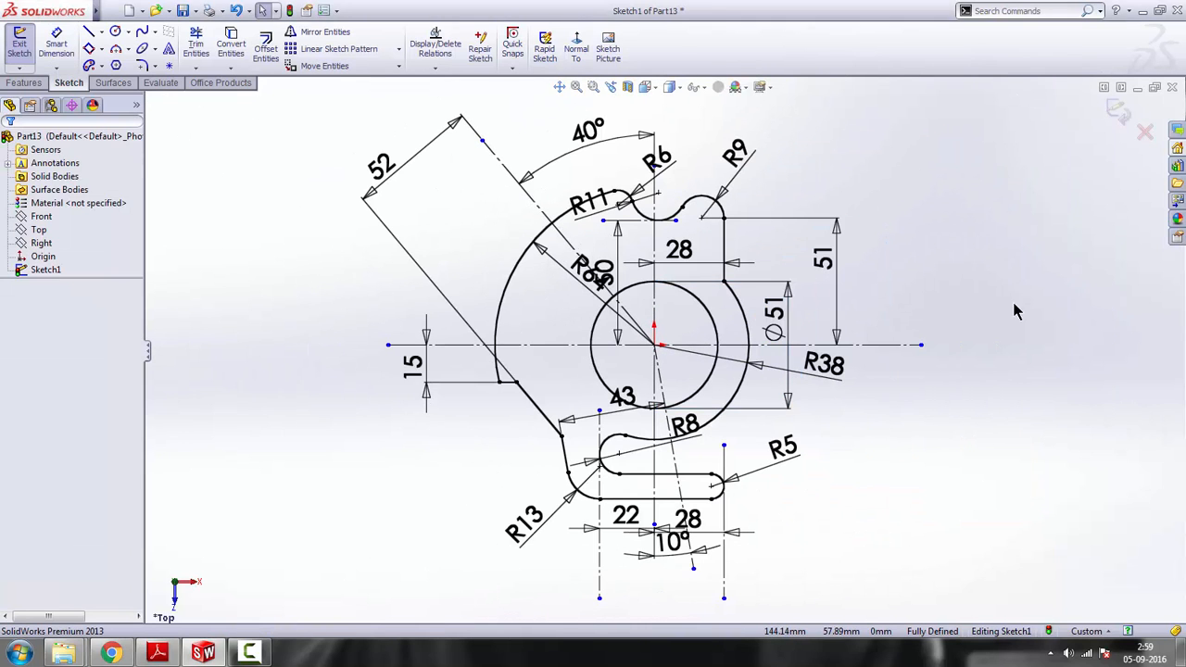
scroll(667, 345, up, 3)
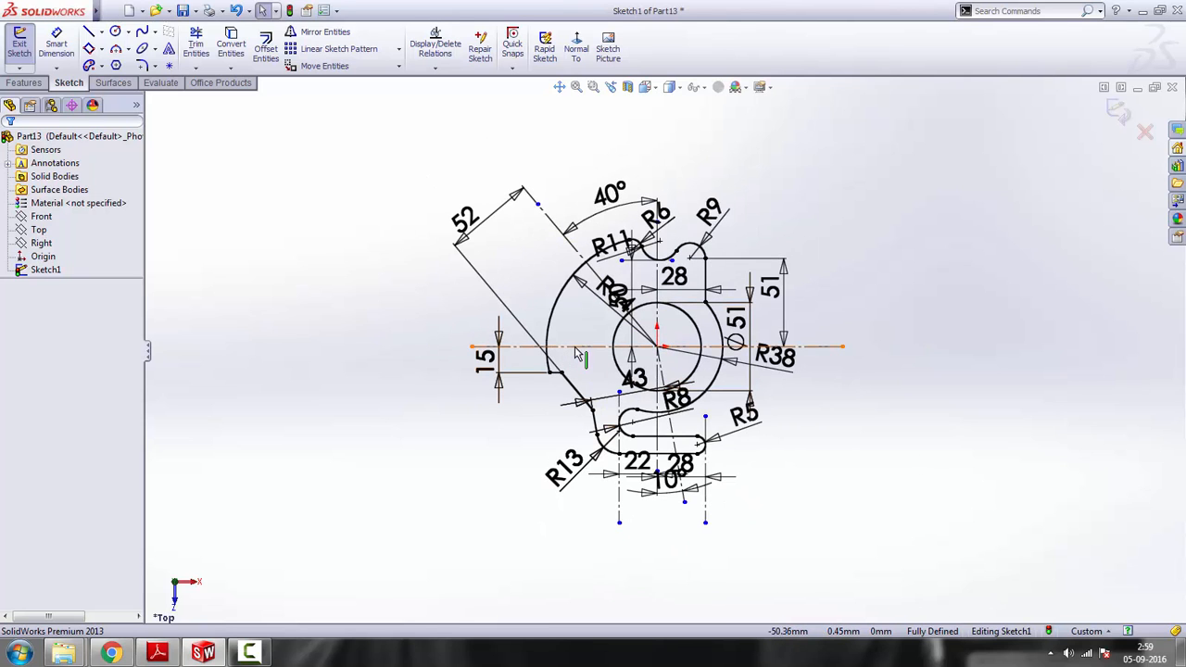
scroll(575, 353, down, 2)
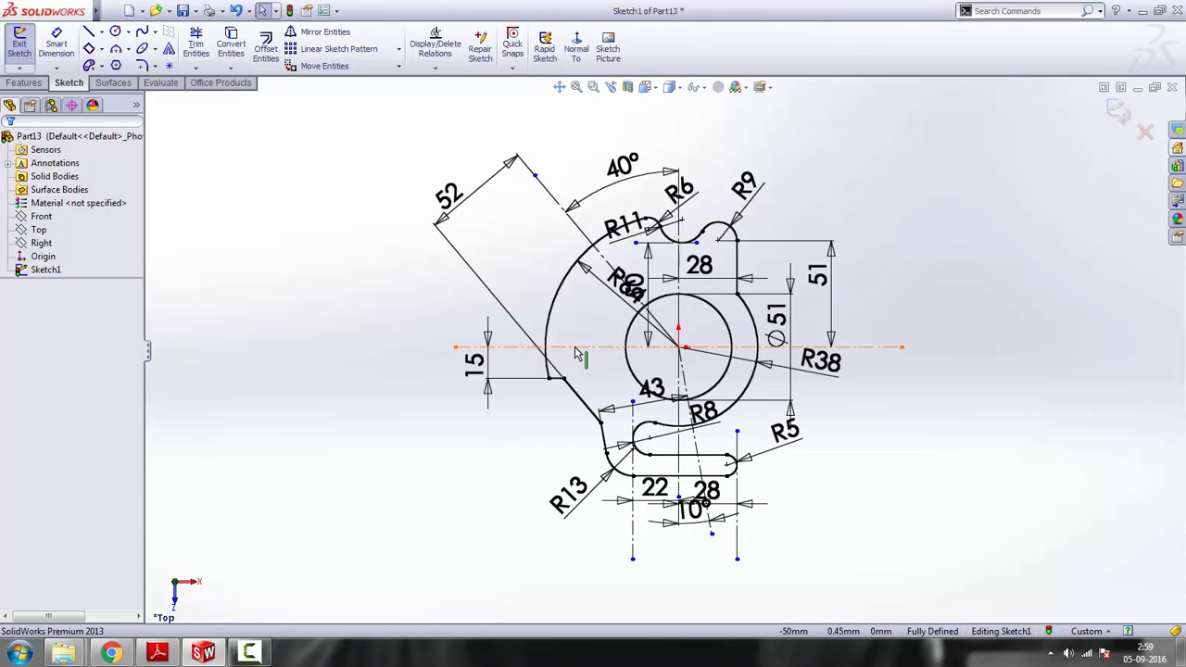